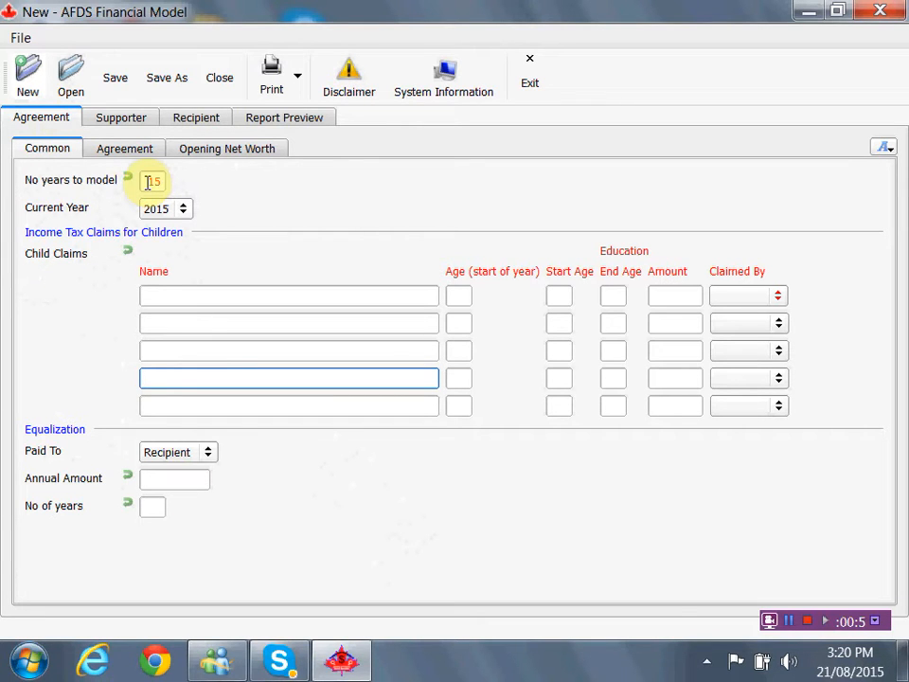
Set the number of years to model to 25.
drag(148, 182, 159, 180)
text(20)
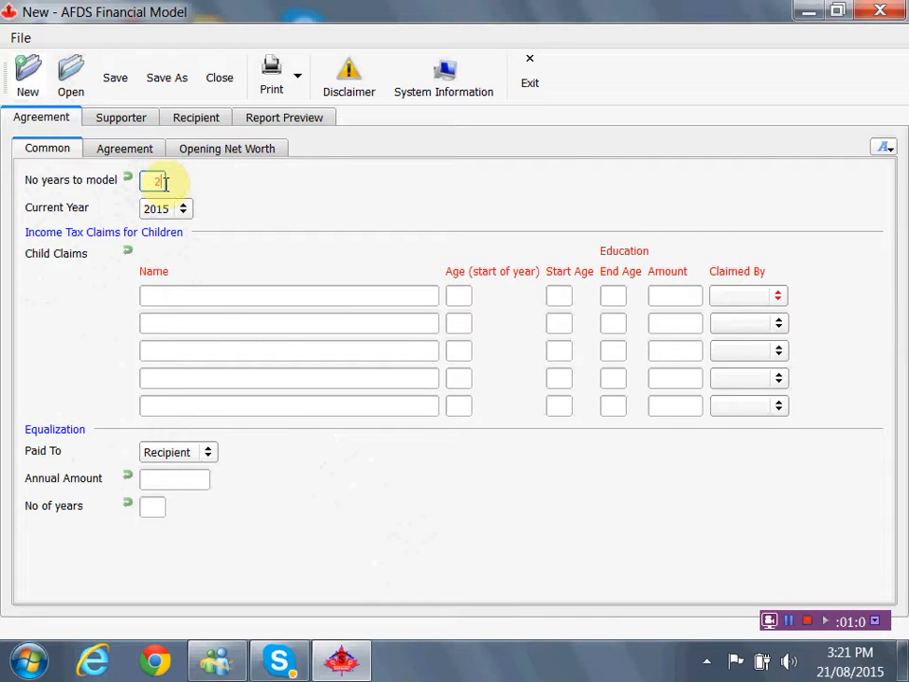
text(25)
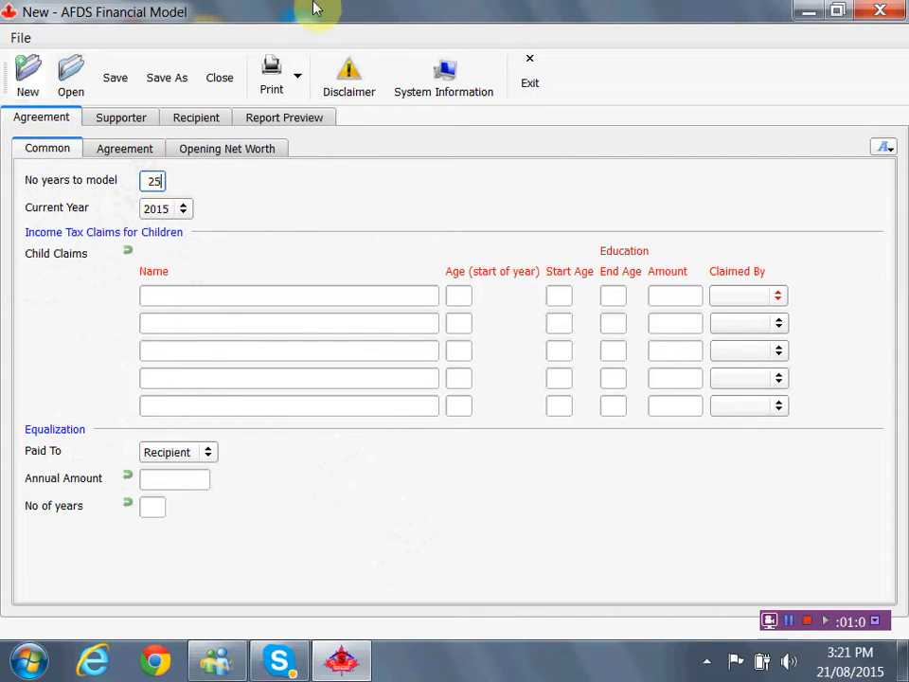
Try 2014 as the current year and restore it to 2015.
click(183, 212)
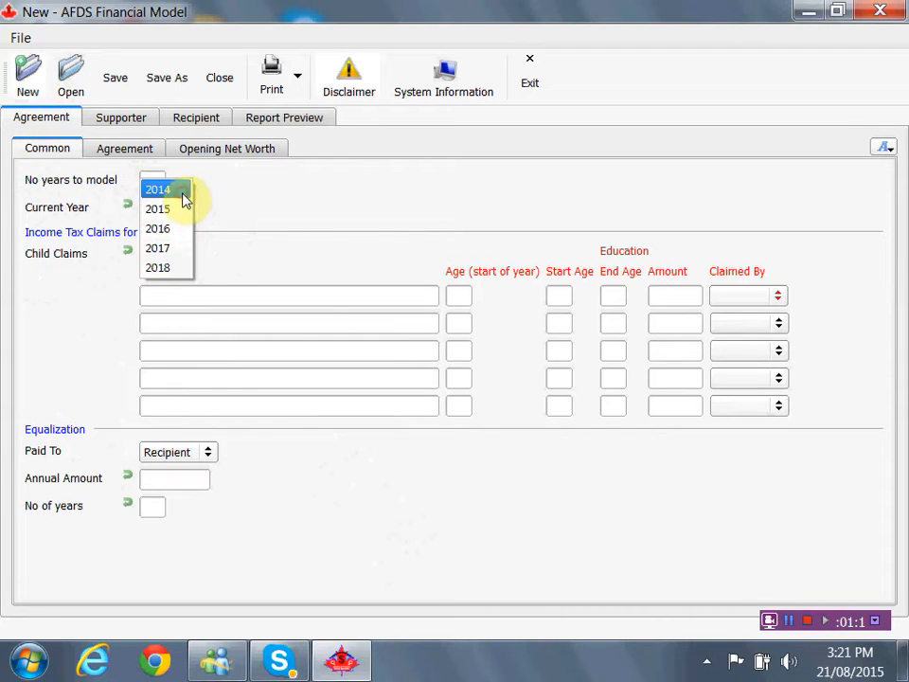
click(184, 199)
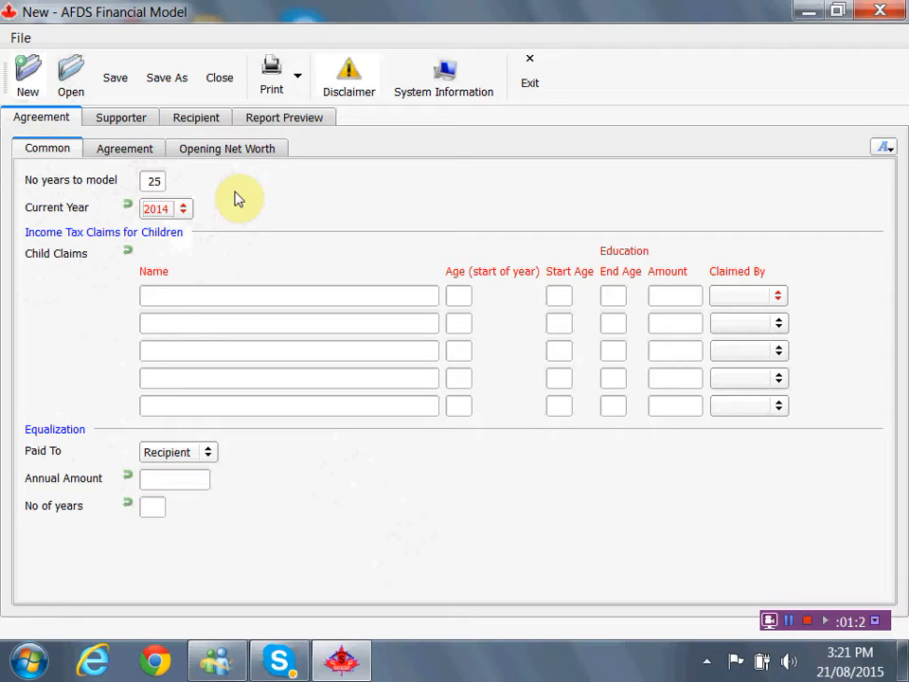
click(184, 210)
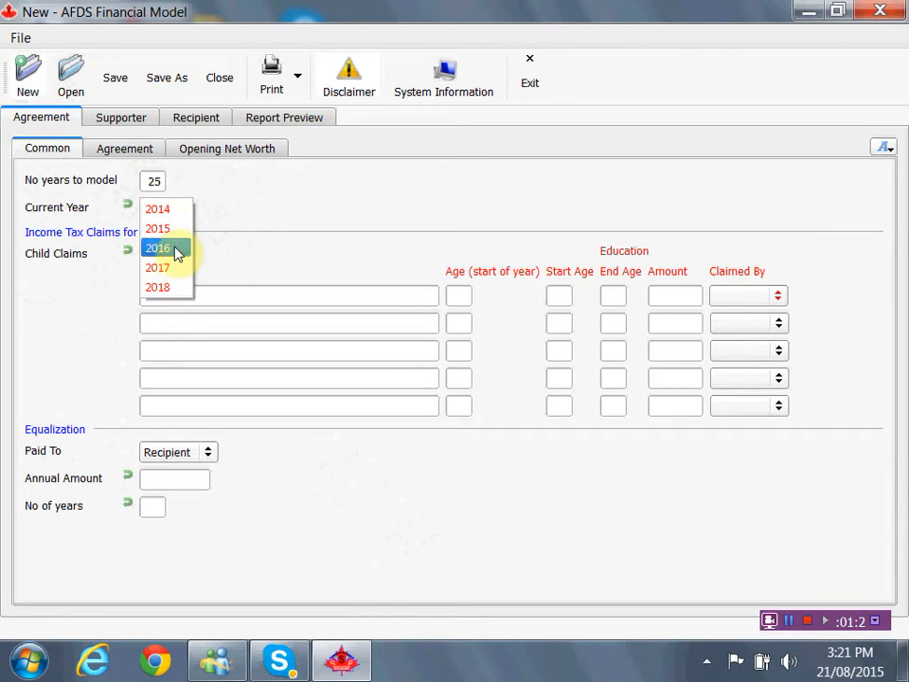
click(178, 232)
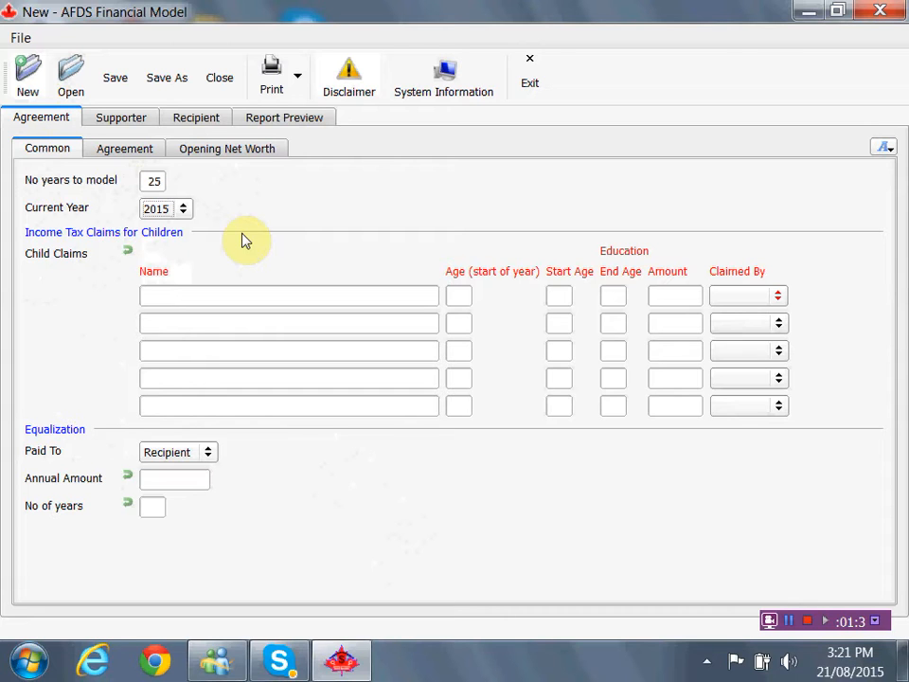
Enter the first child's name in the child claims and set the age at the start of the year to 15.
click(221, 297)
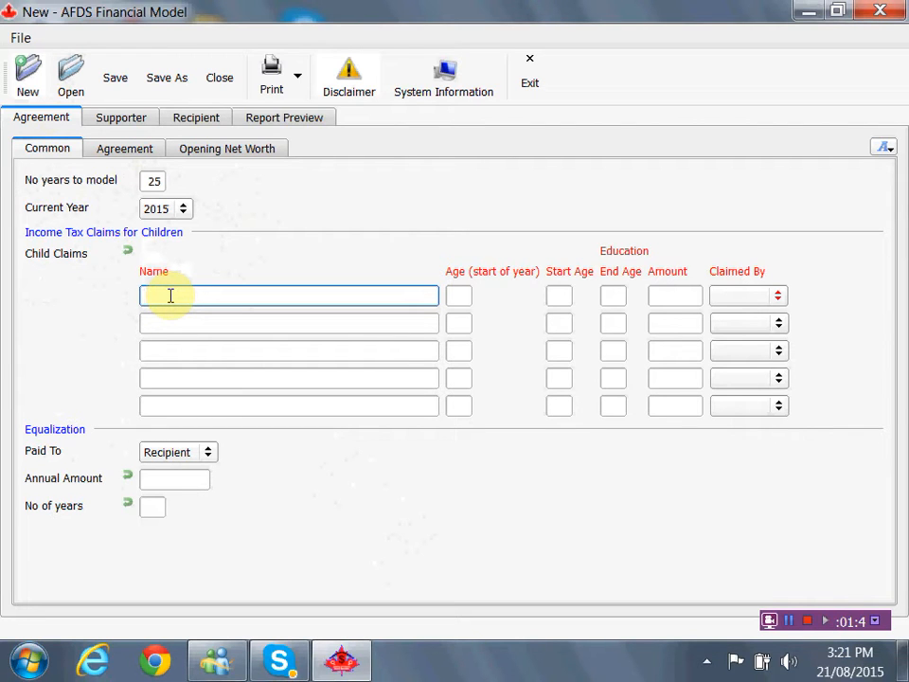
text(Bud)
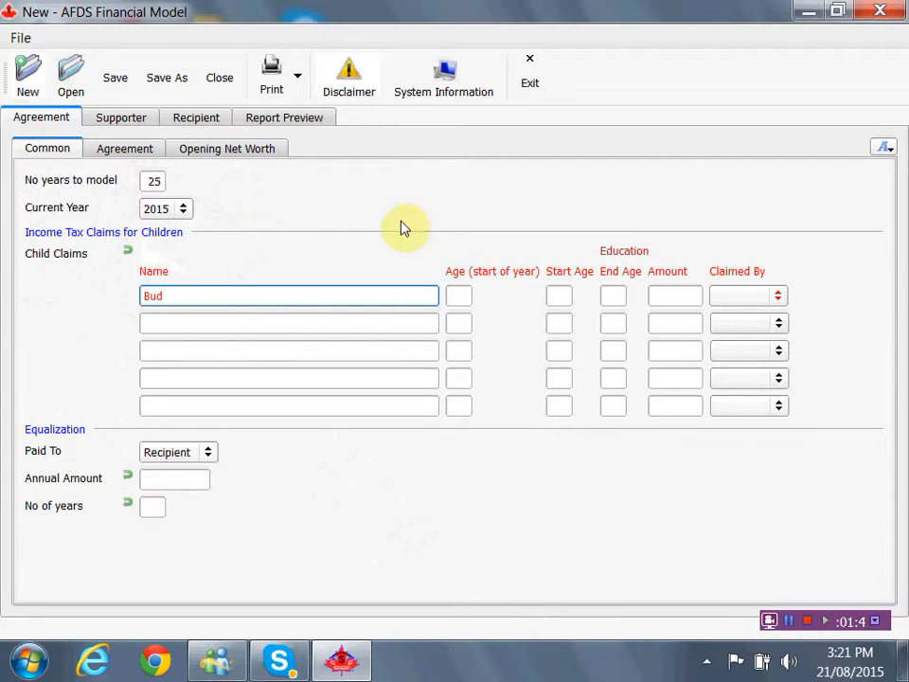
click(457, 295)
text(15)
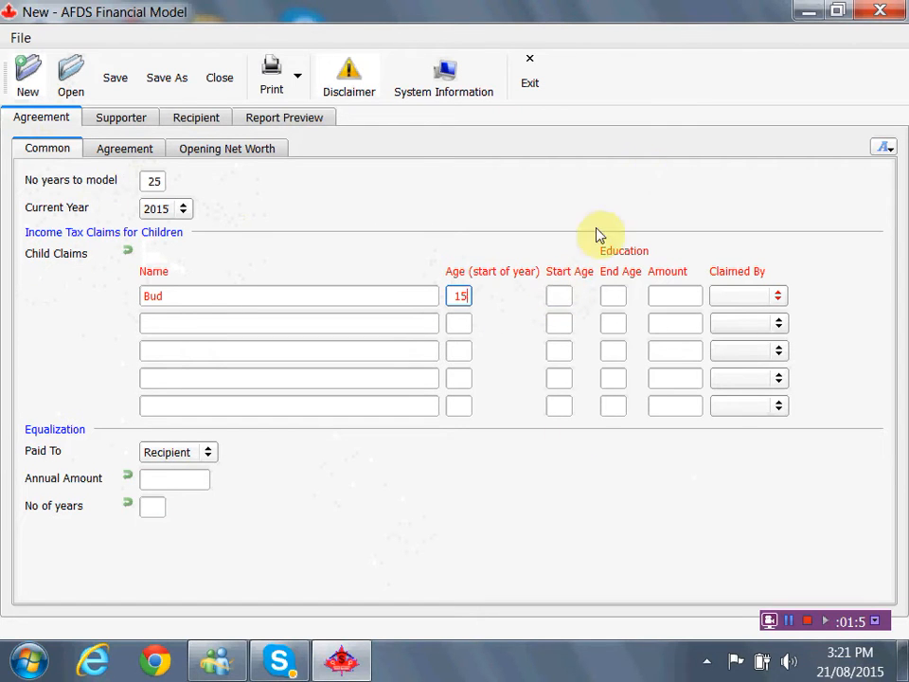
Set the child's education claim to start age 18, end age 23 and amount 5,000, claimed by the Supporter.
click(558, 295)
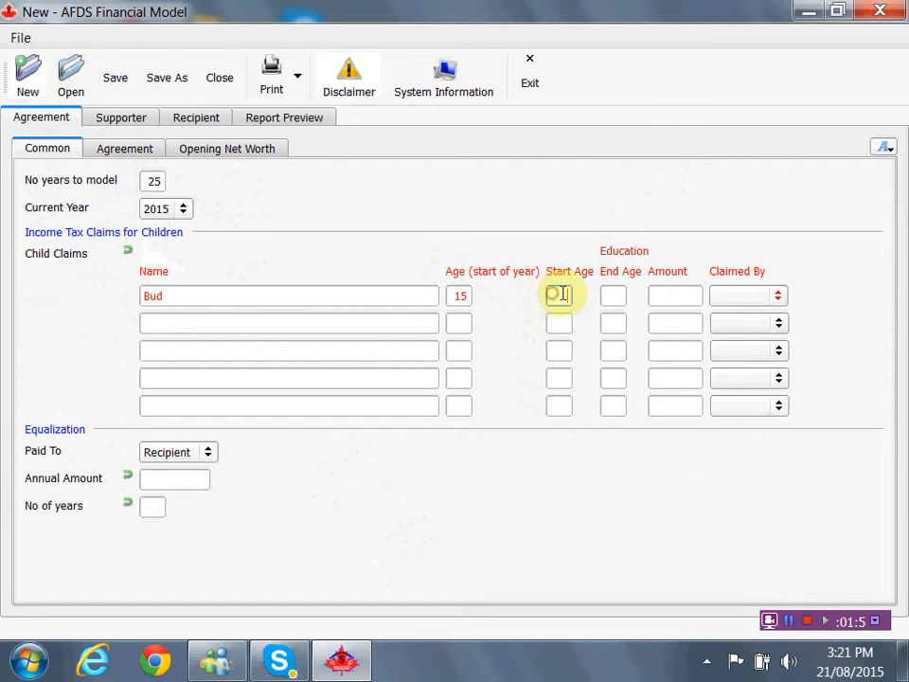
text(18)
key(Tab)
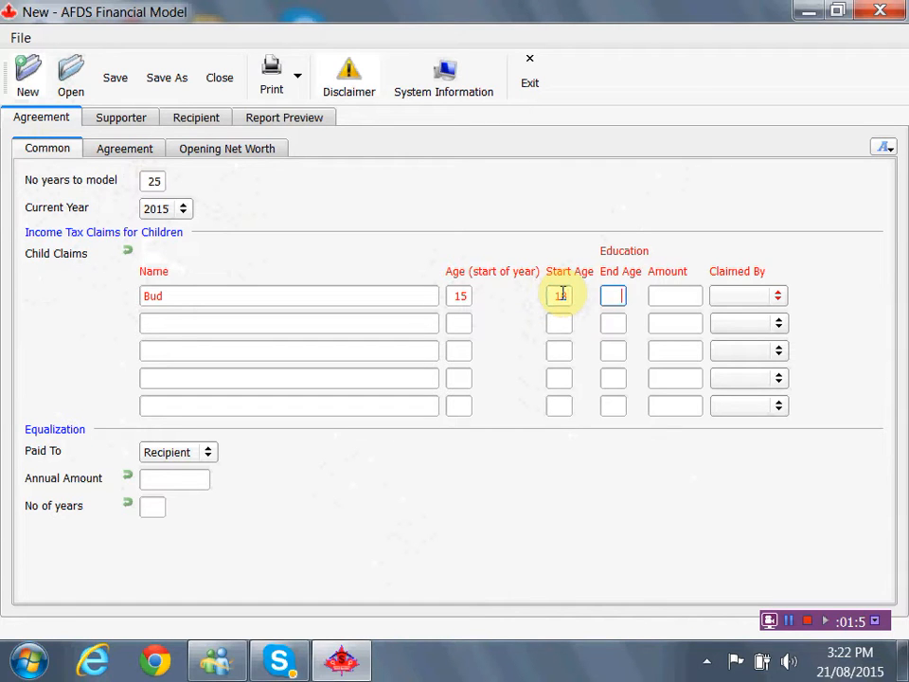
text(23)
key(Tab)
text(5000)
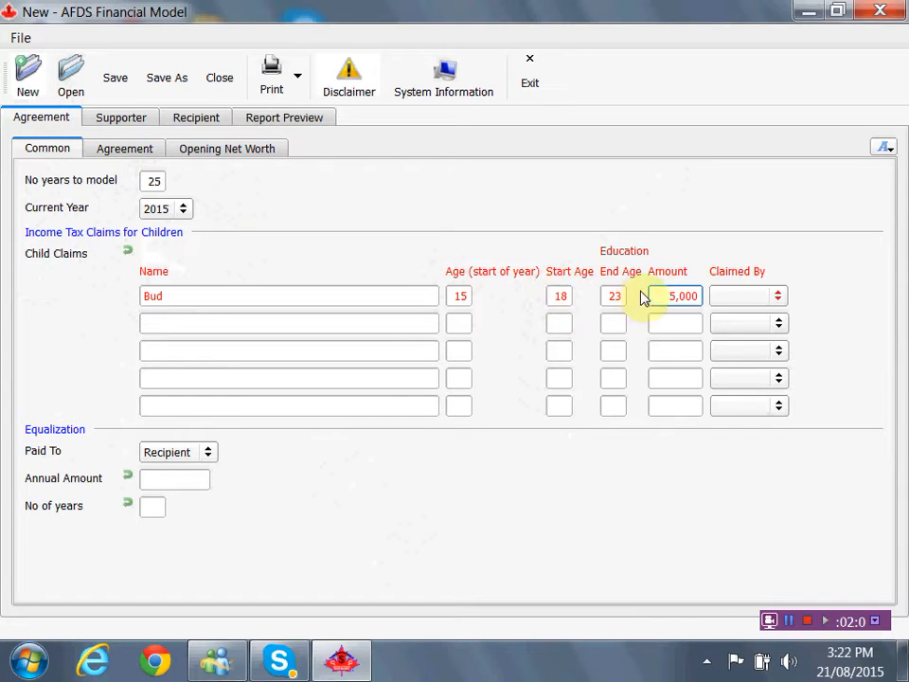
click(780, 296)
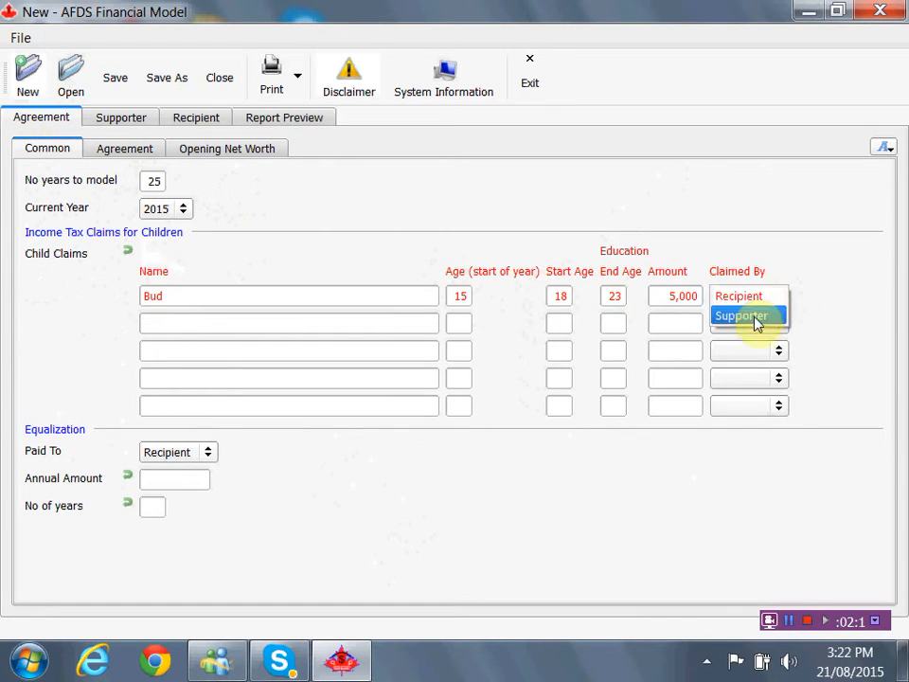
click(754, 318)
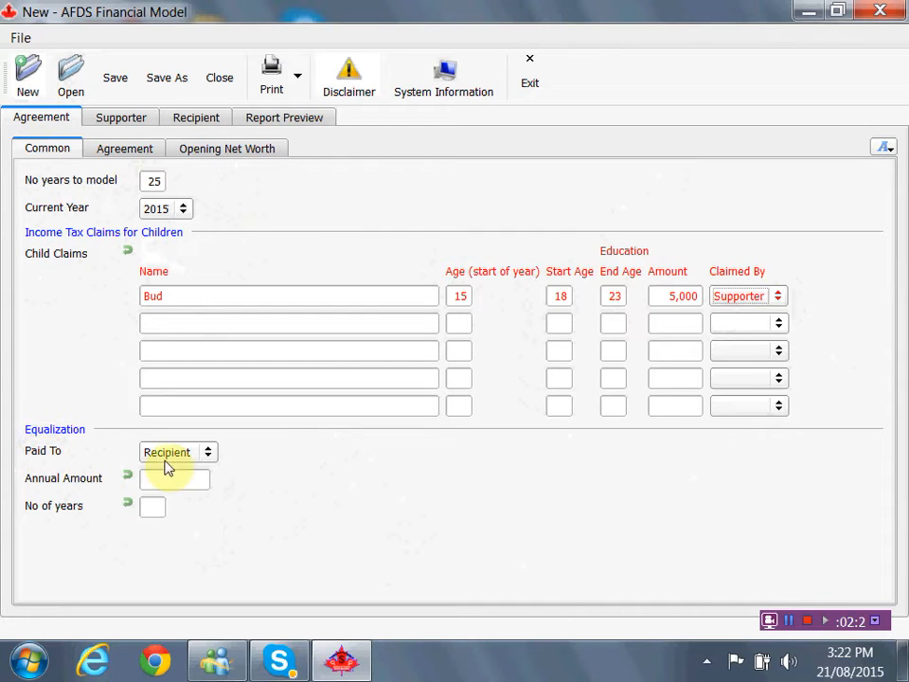
Set the equalization as paid to the Recipient, with an annual amount of 50,000 for 1 year.
click(209, 453)
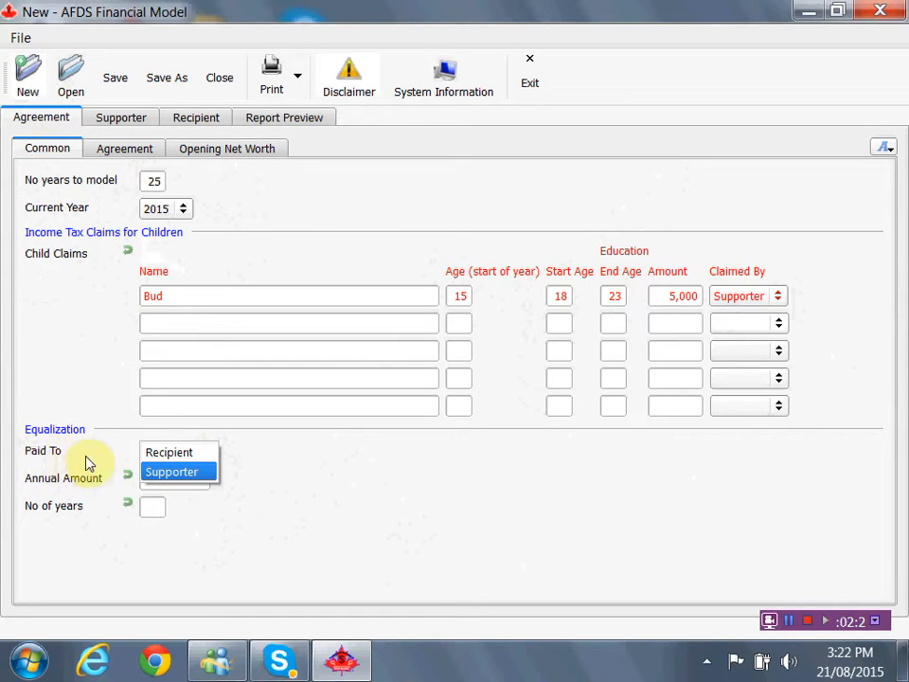
click(172, 452)
click(197, 479)
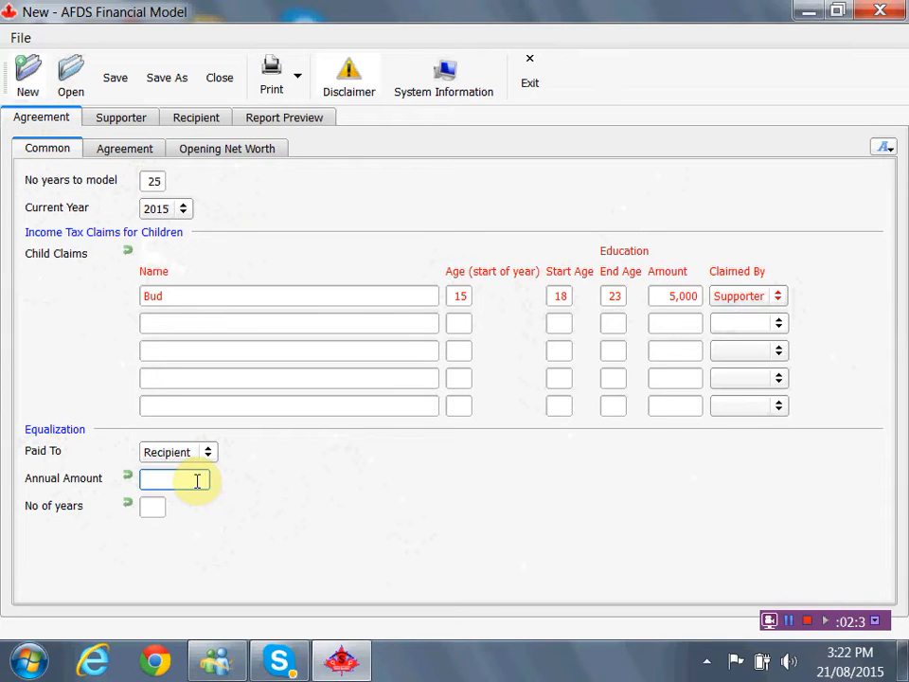
text(50,000)
click(149, 506)
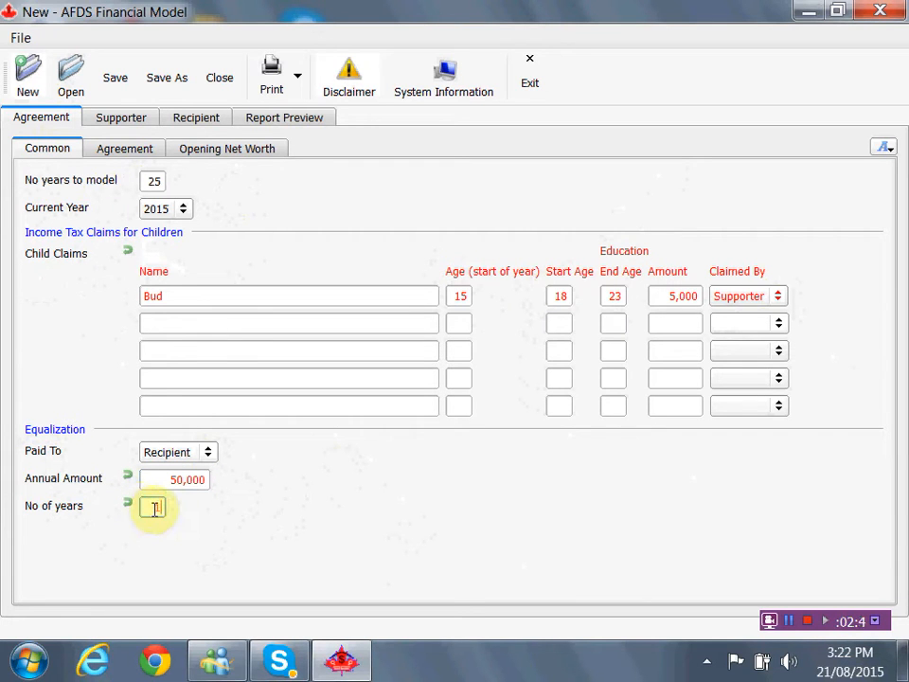
text(1)
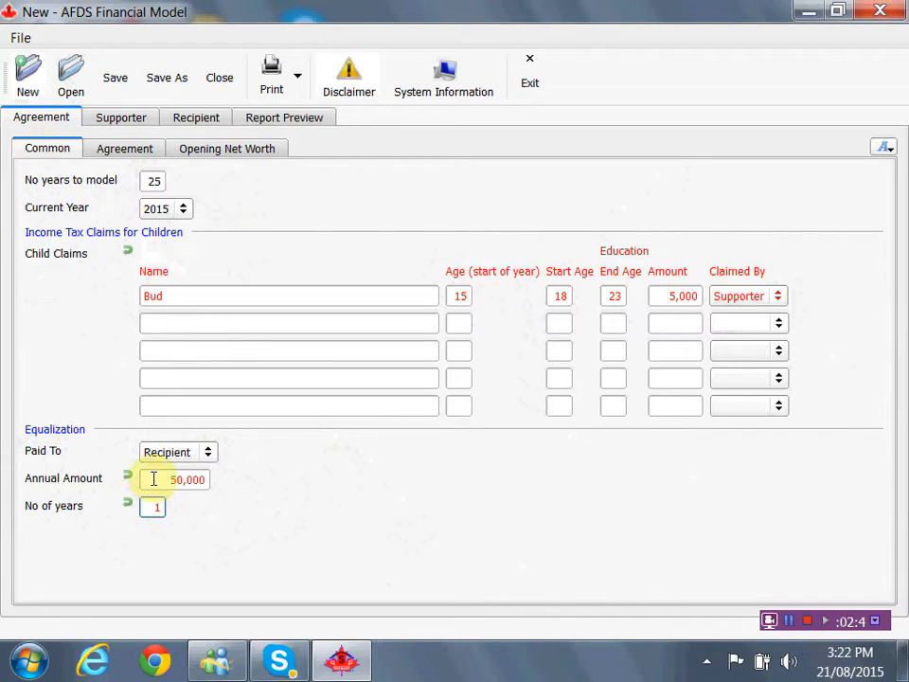
Set the equalization's annual amount to 10,000 and its number of years to 5.
drag(156, 483, 274, 499)
text(10000)
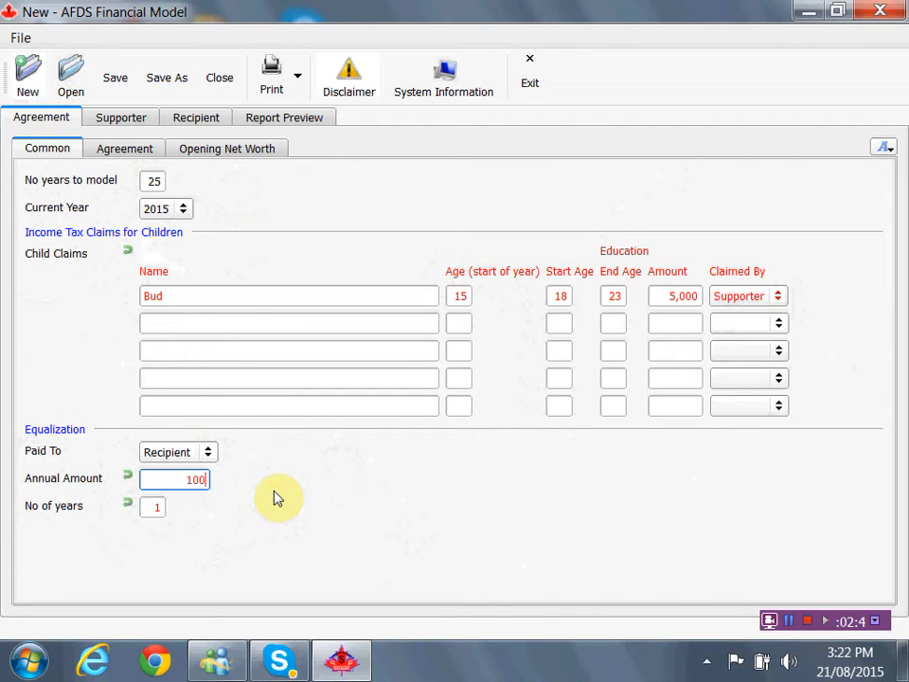
drag(150, 511, 173, 514)
text(5)
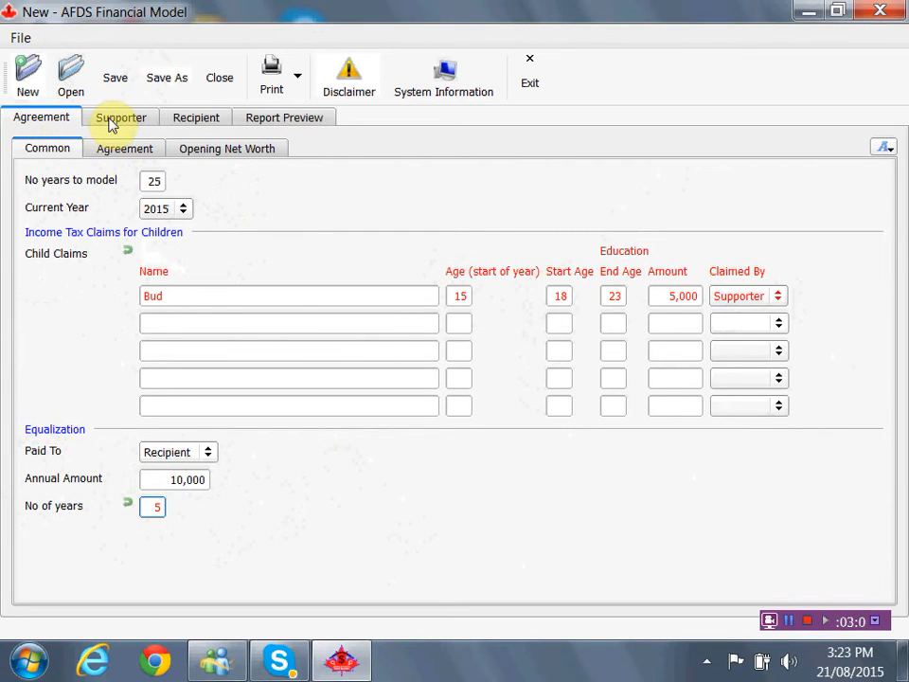
Save the model as "Video Demo of fields" in the P:\AFDS\Software folder.
click(165, 83)
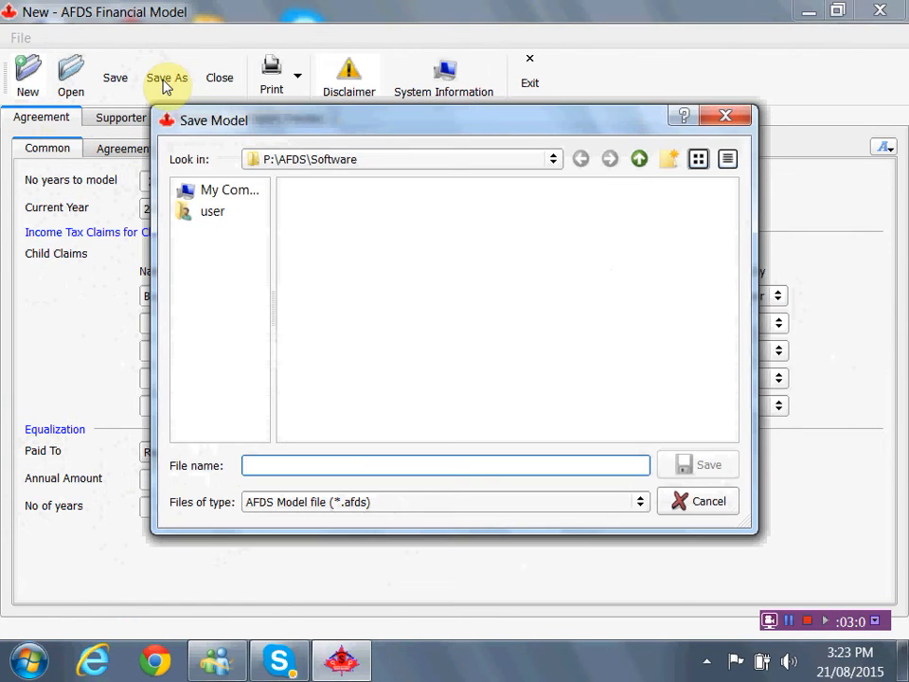
click(552, 162)
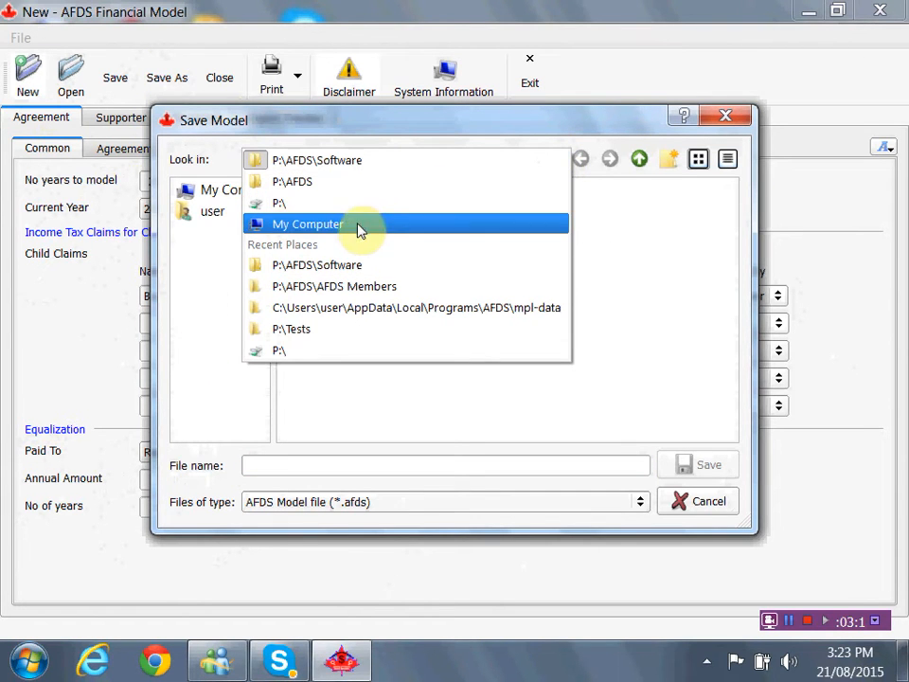
click(366, 267)
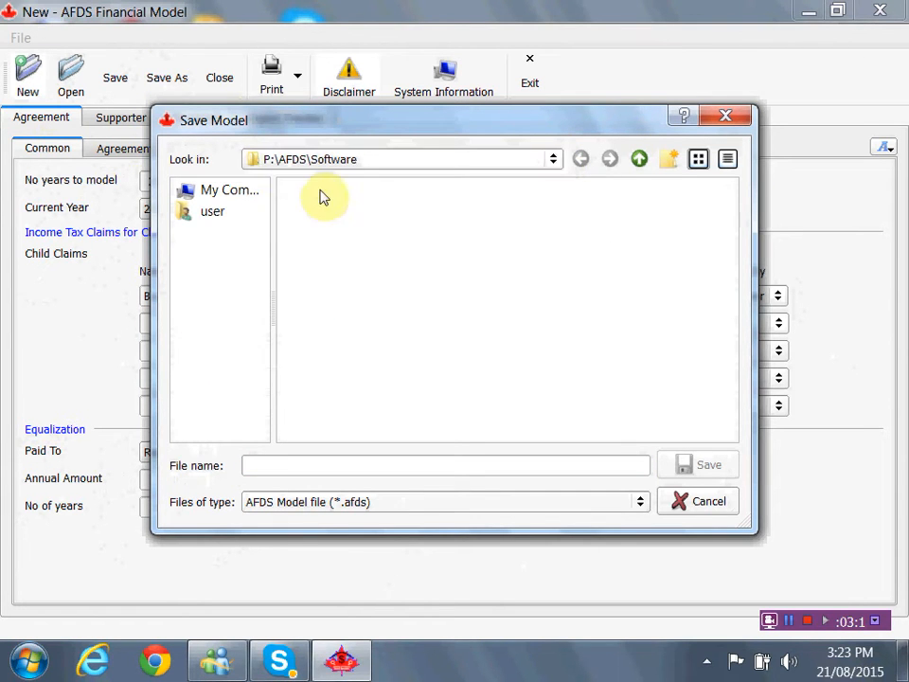
click(299, 464)
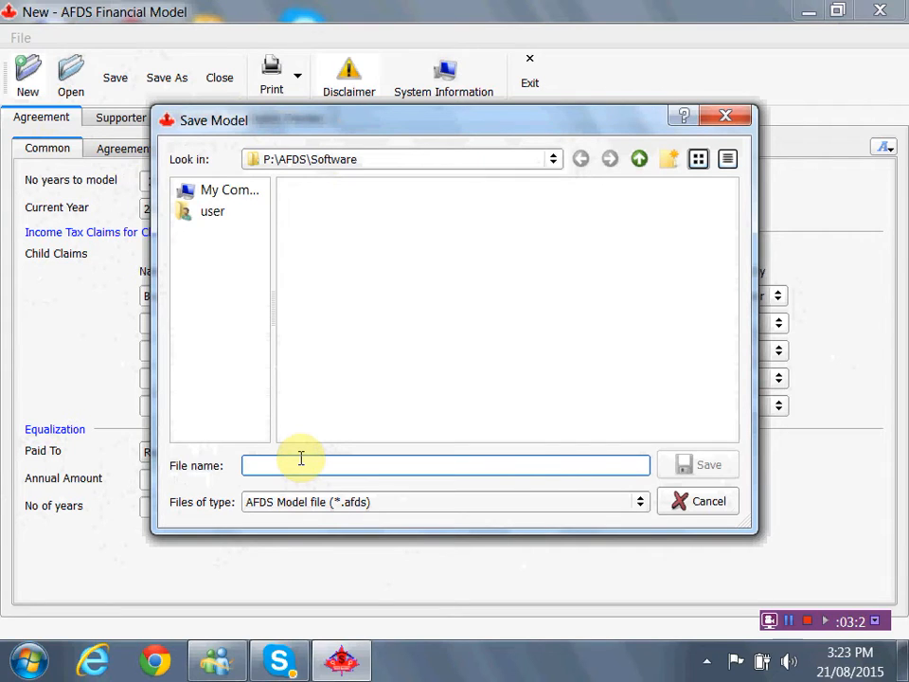
text(Video Demo of fields)
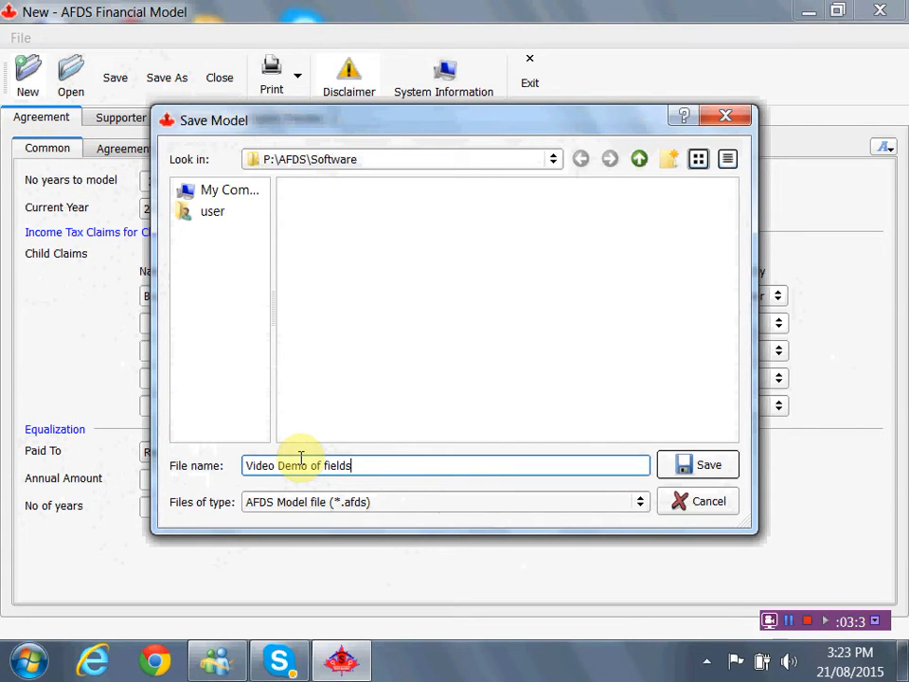
click(721, 467)
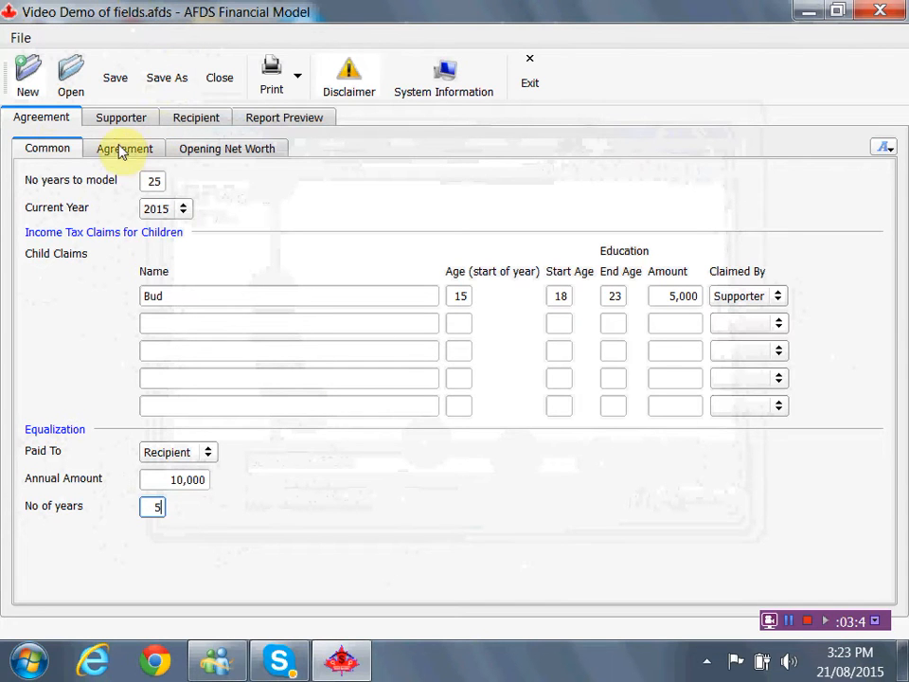
Enter the supporter's name in the basic information and set the supporter's age to 52.
click(120, 121)
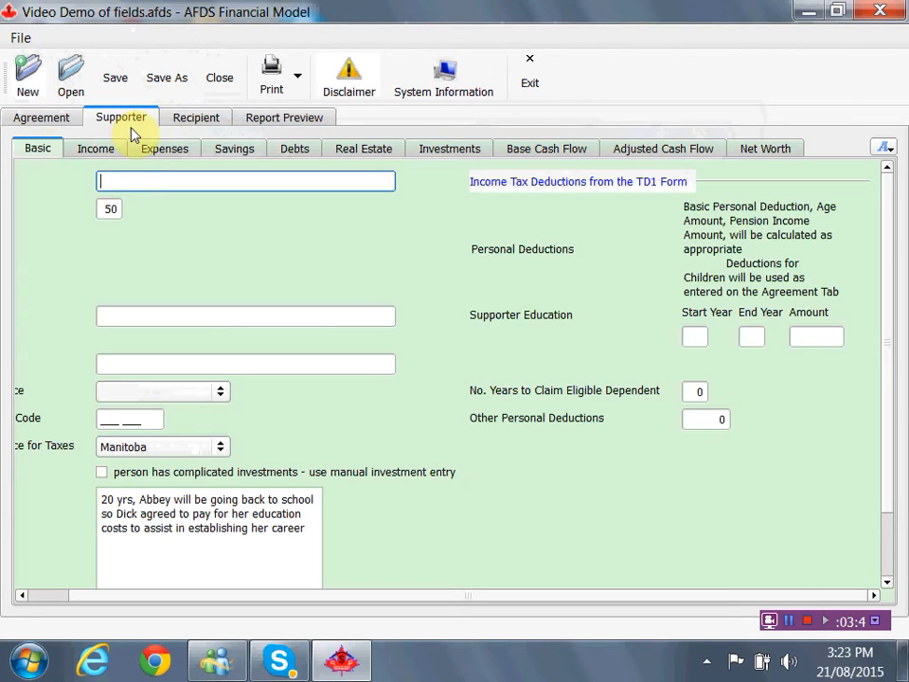
text(Dick)
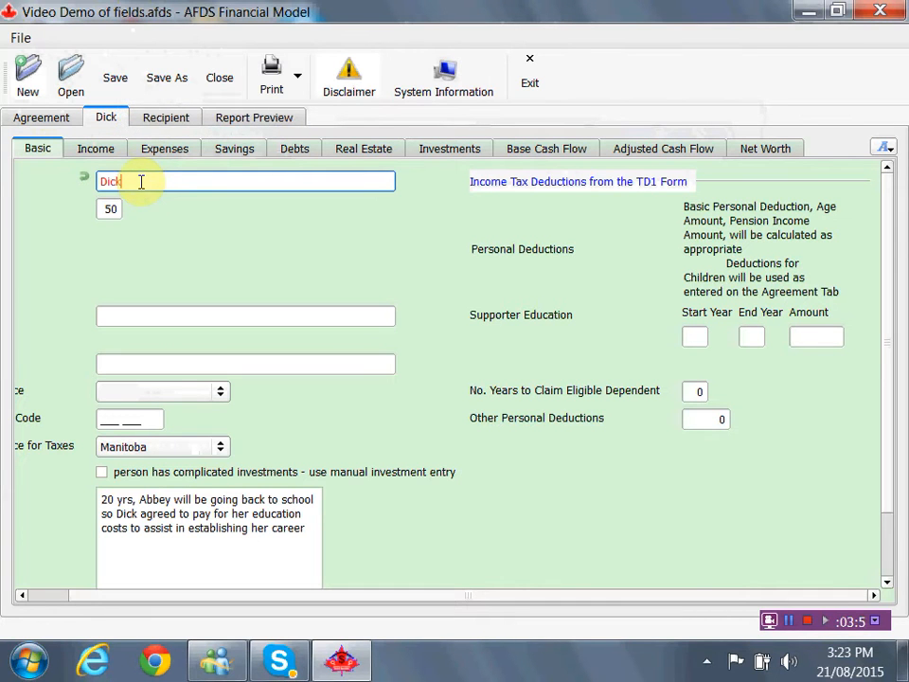
click(111, 209)
text(52)
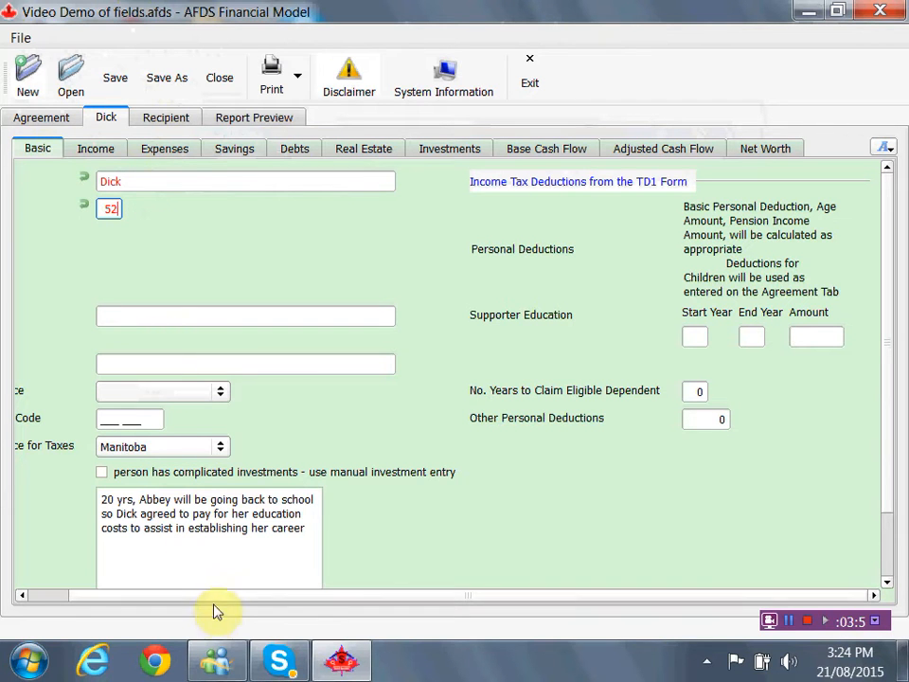
Set the supporter's province for taxes to New Brunswick.
drag(211, 594, 171, 595)
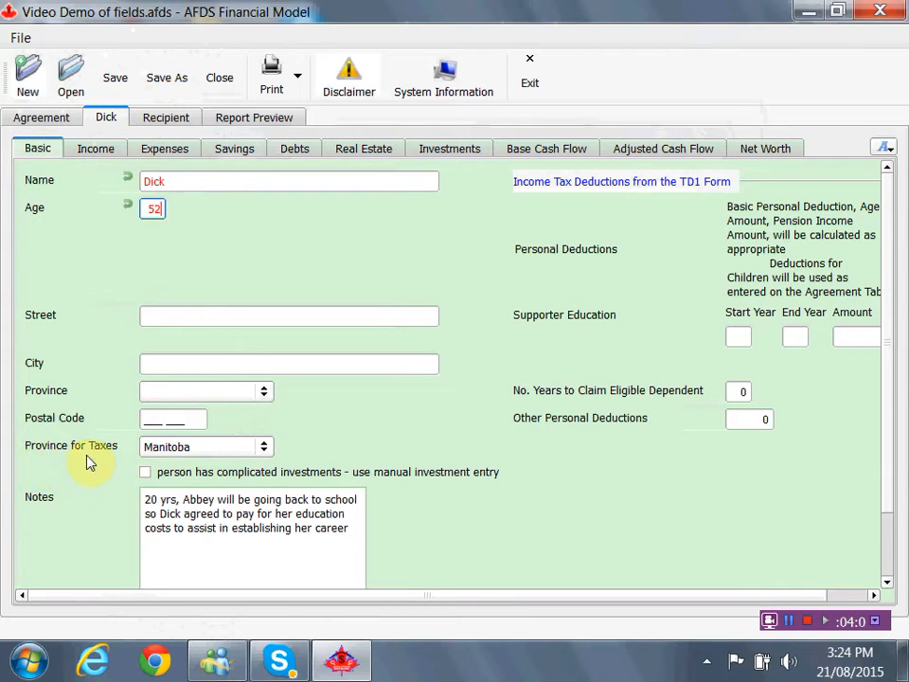
click(262, 452)
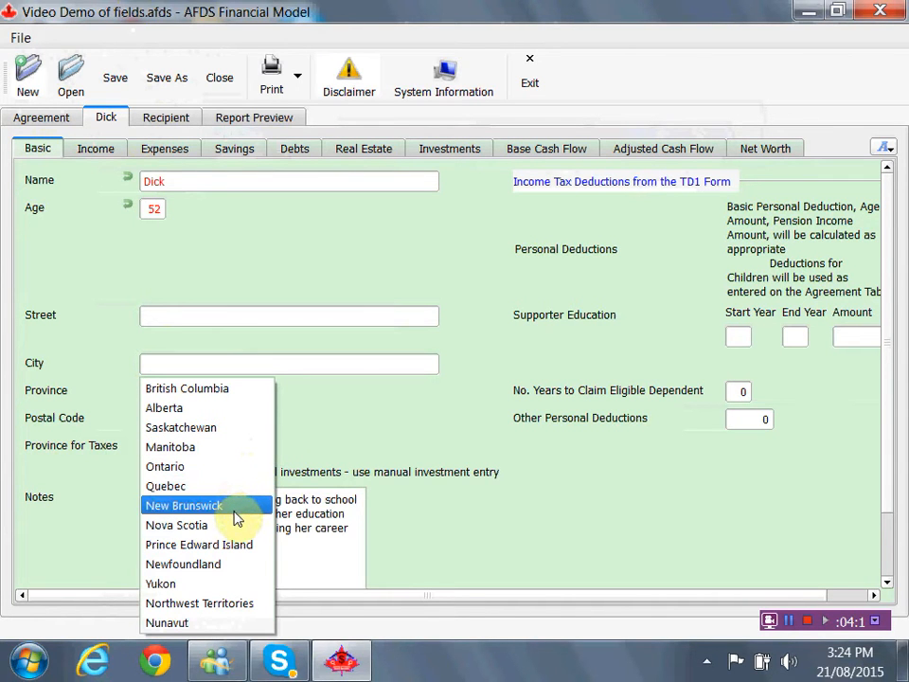
click(233, 508)
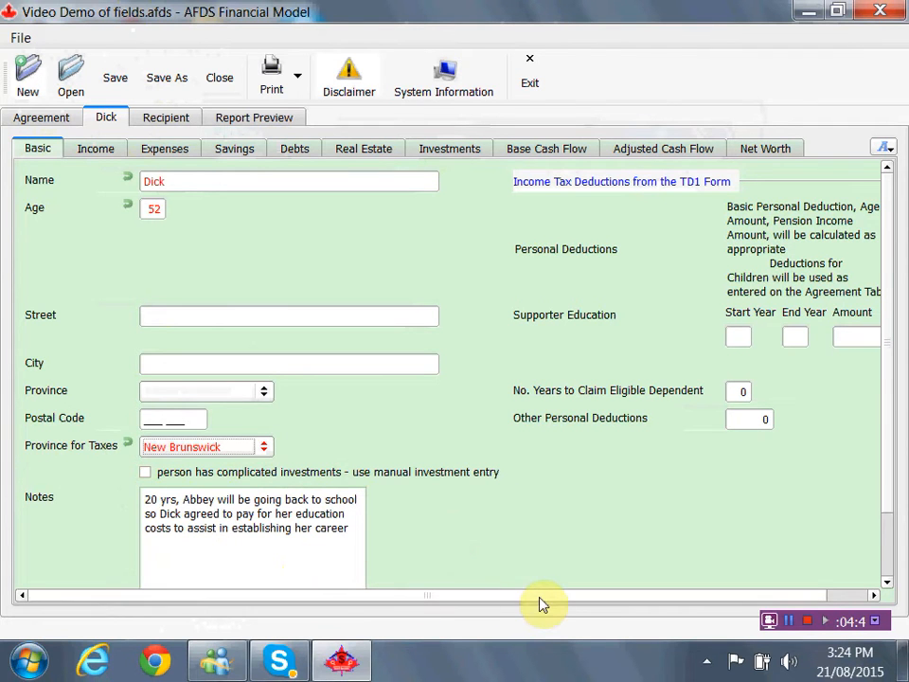
drag(538, 598, 631, 593)
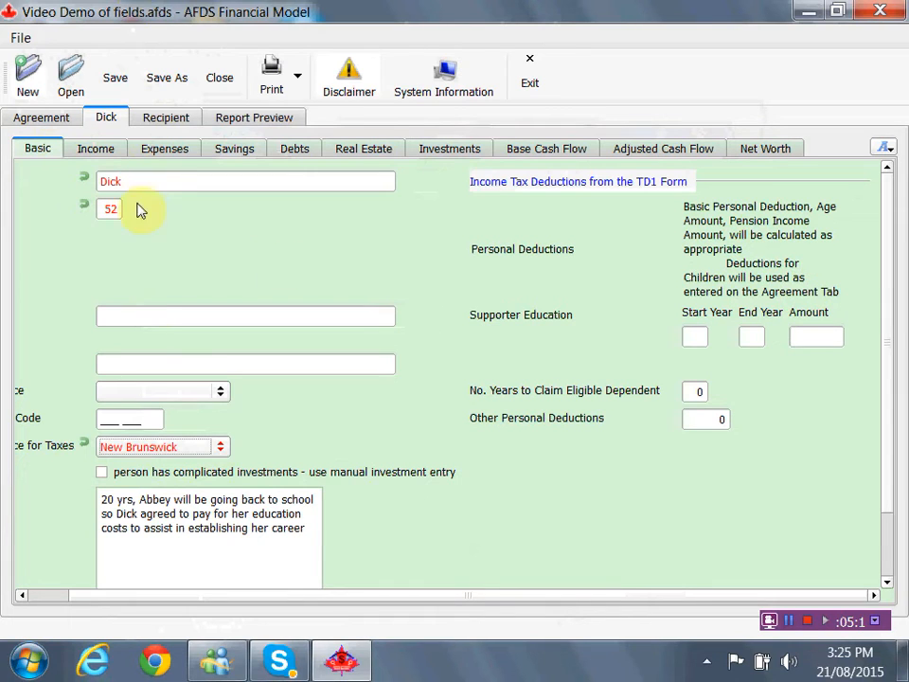
click(694, 338)
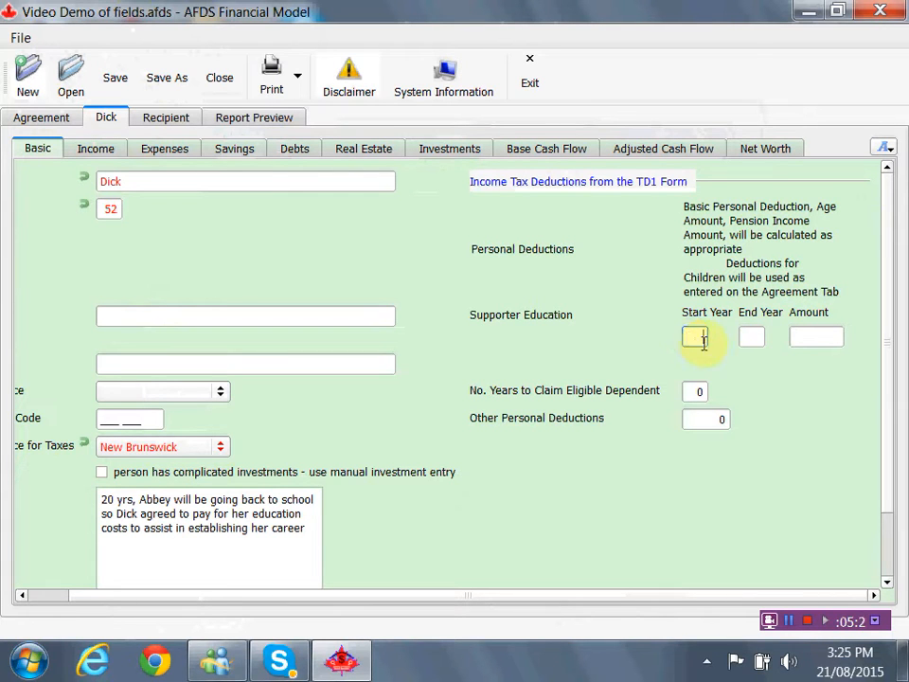
click(755, 336)
click(820, 337)
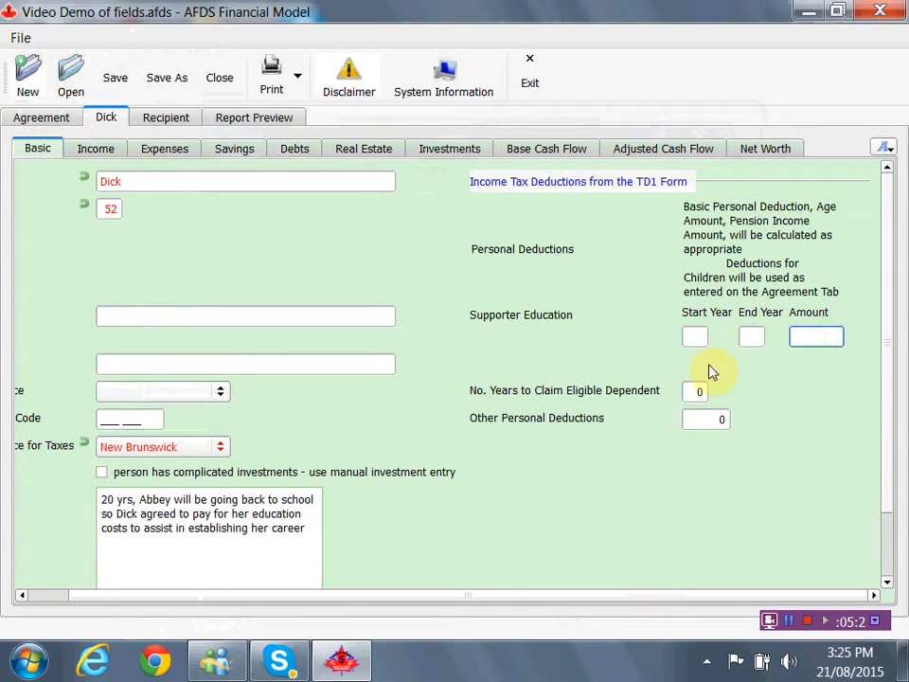
Set the supporter's number of years to claim an eligible dependent to 1.
click(689, 393)
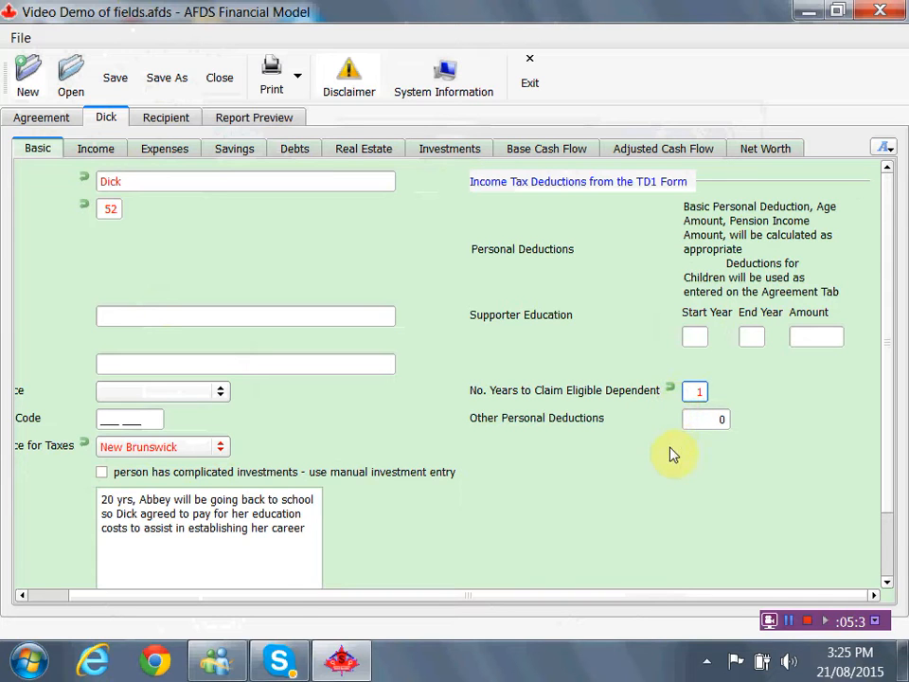
click(690, 418)
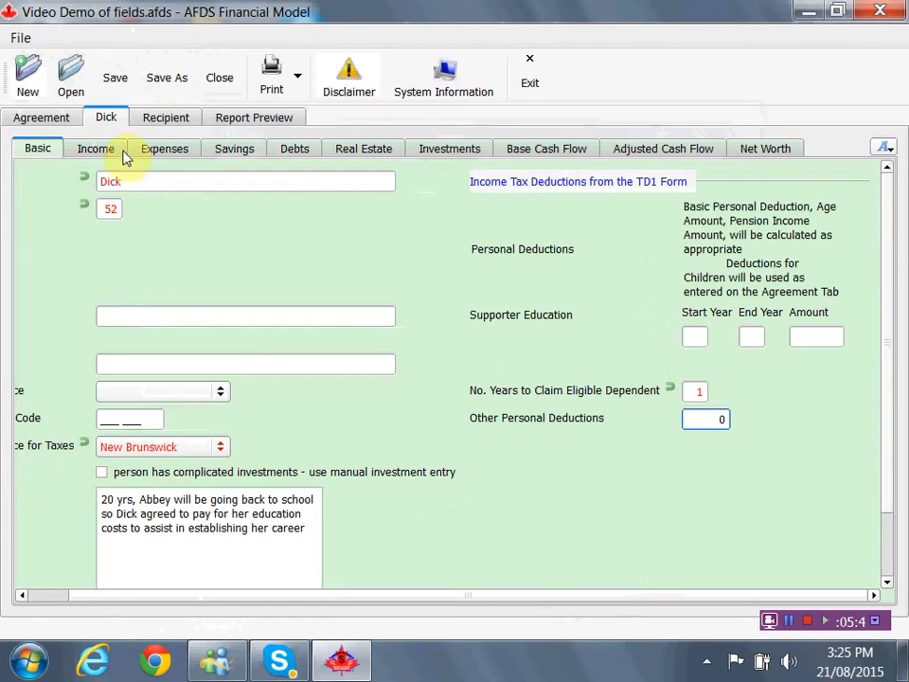
Fill in the recipient's basic information with the recipient's name, age 48 and New Brunswick as the province for taxes.
click(146, 120)
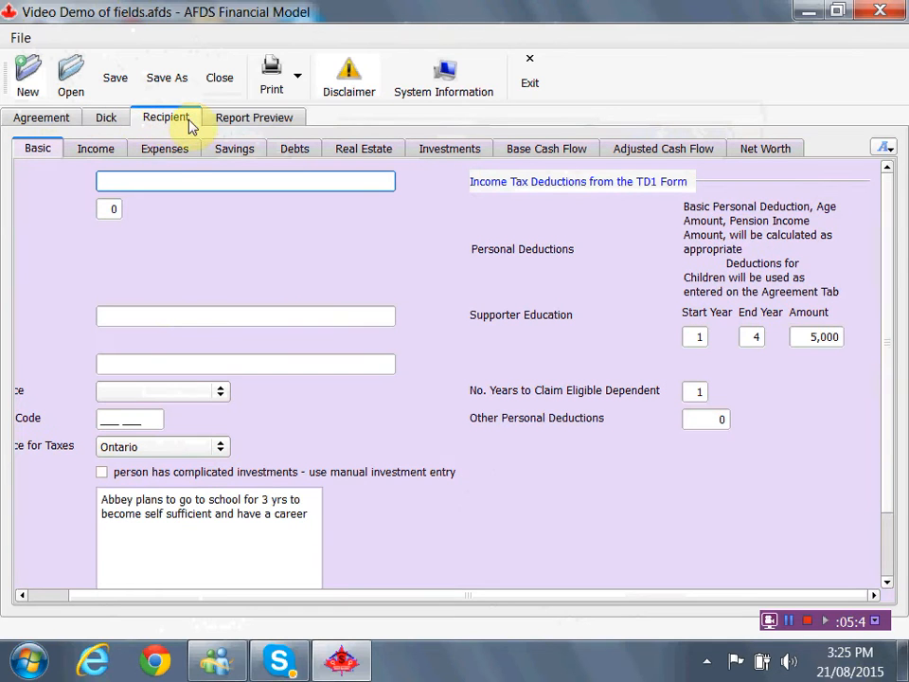
text(Abbey)
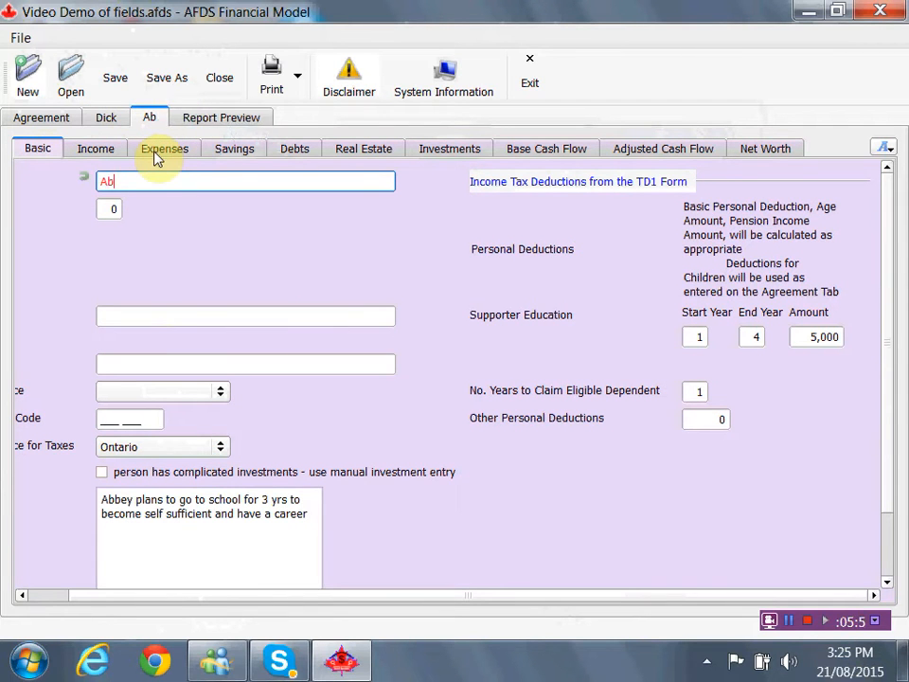
click(106, 209)
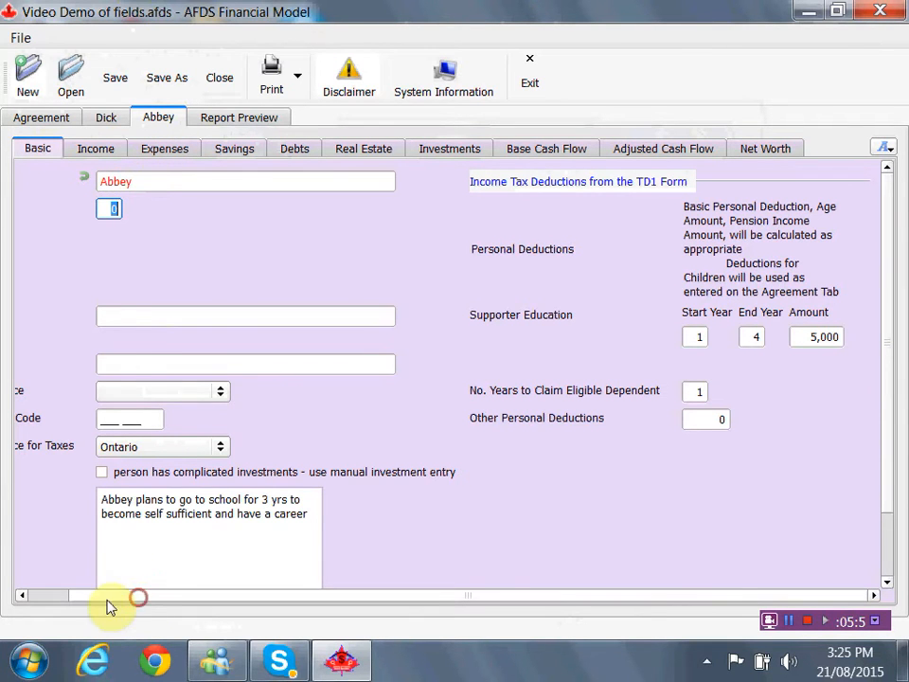
drag(138, 596, 92, 597)
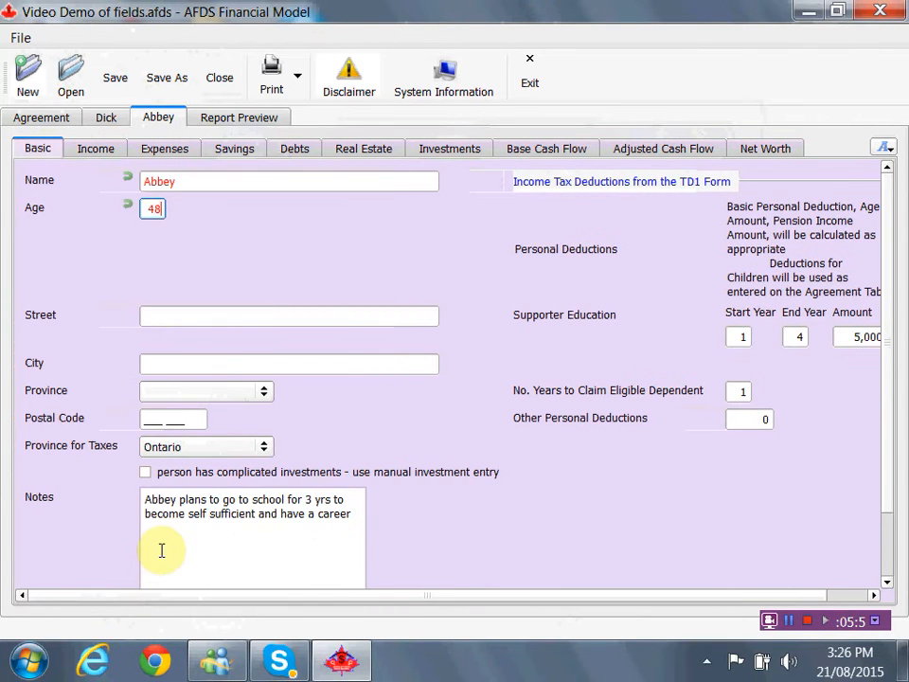
text(48)
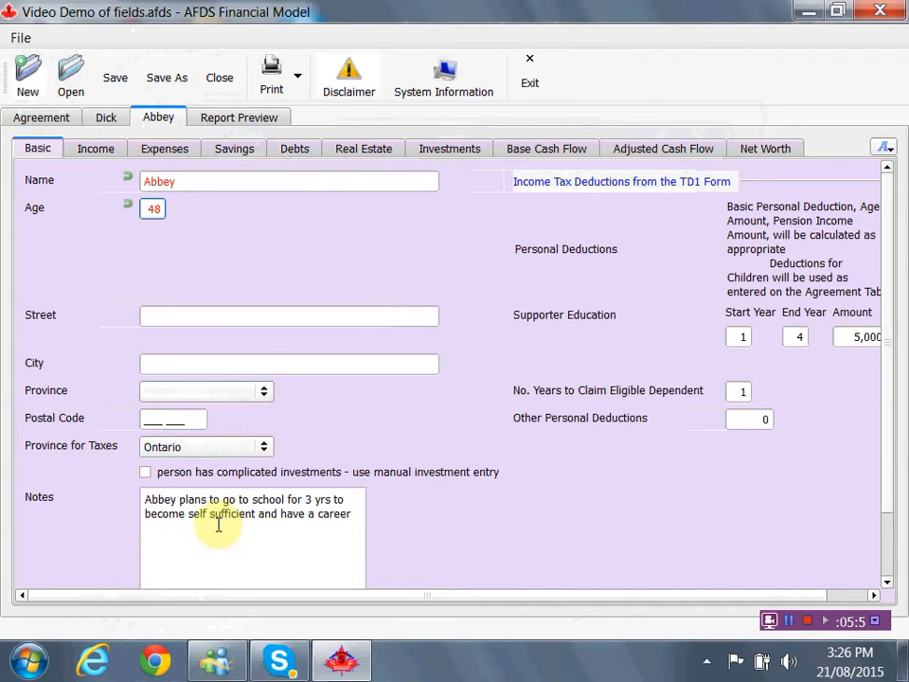
click(268, 449)
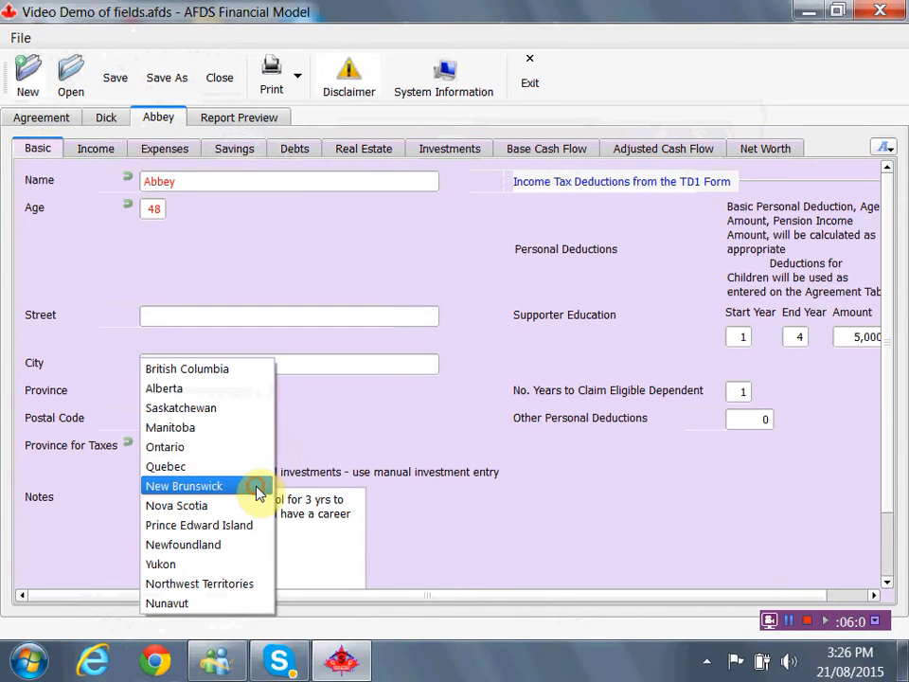
click(259, 485)
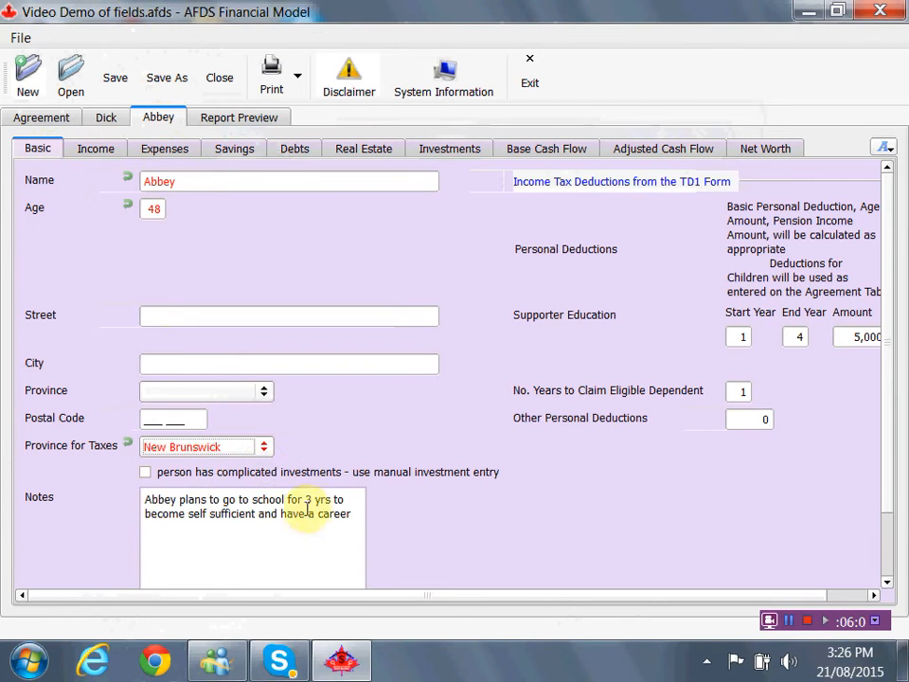
Set the recipient's education deduction to start year 0 and amount 8,000, and save the model.
drag(525, 592, 720, 595)
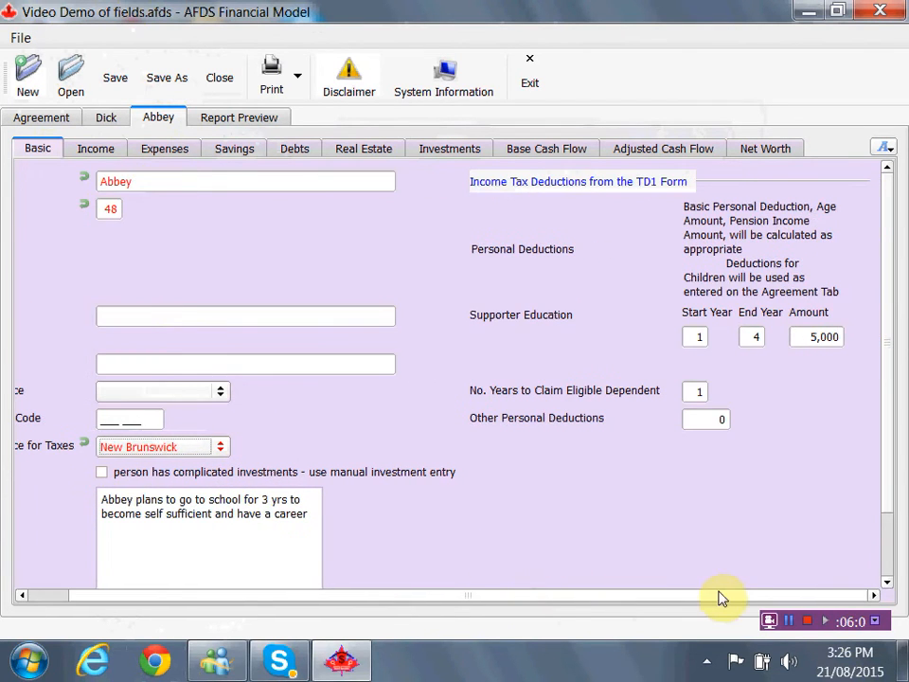
double_click(692, 337)
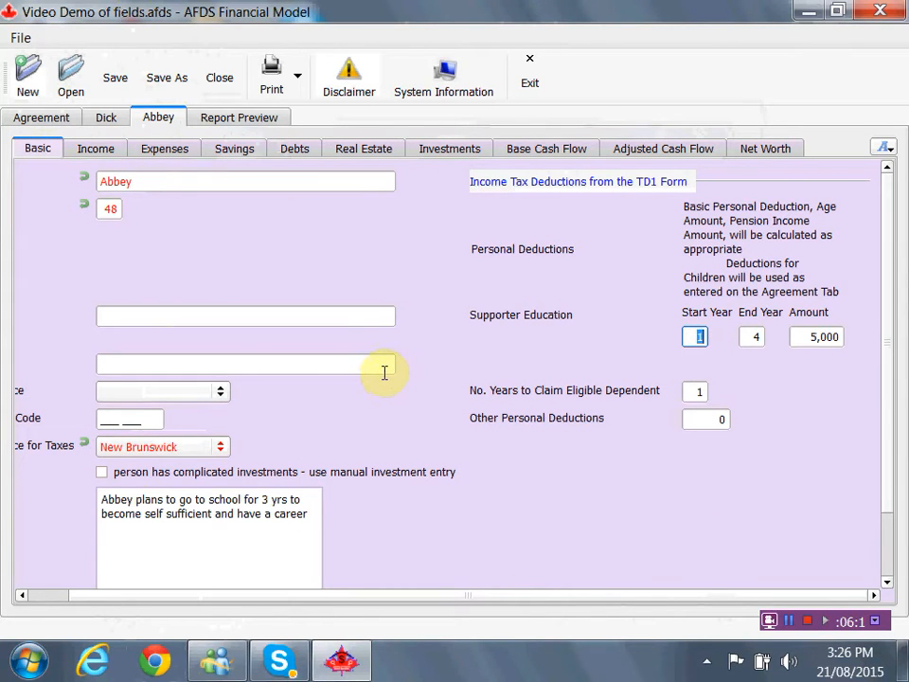
text(0)
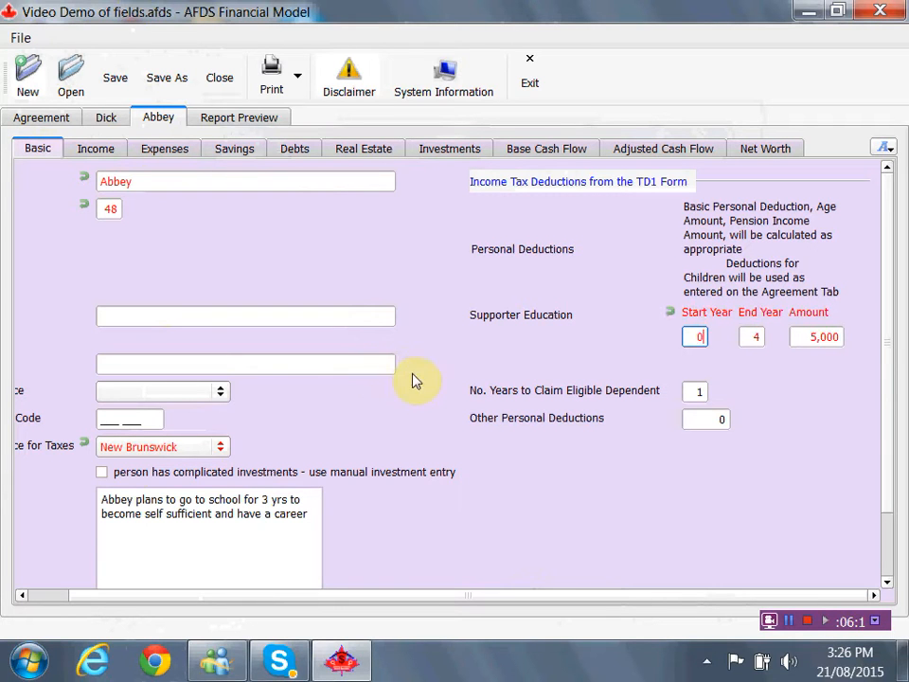
click(751, 338)
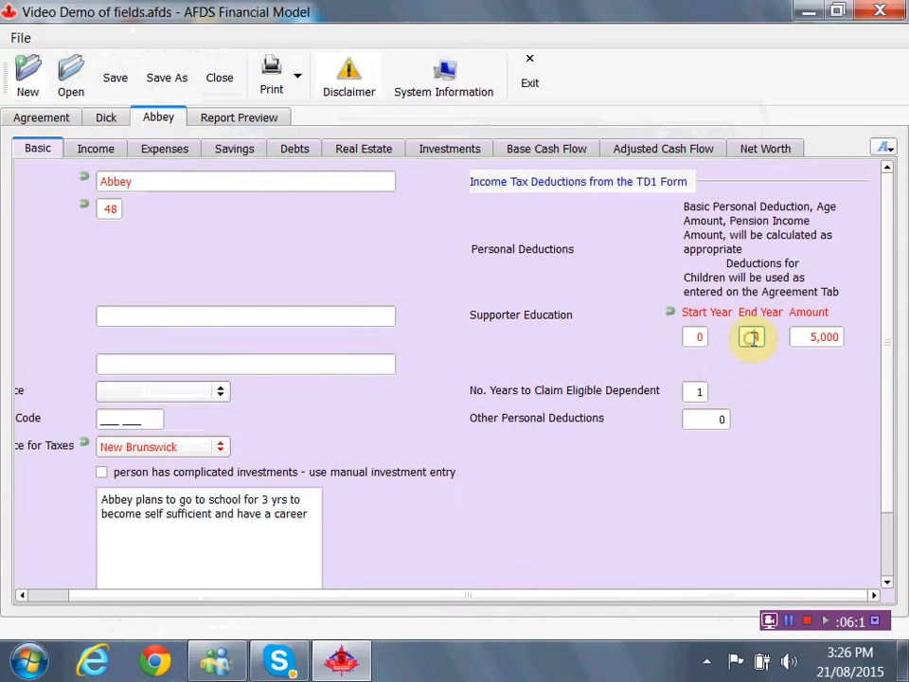
double_click(758, 337)
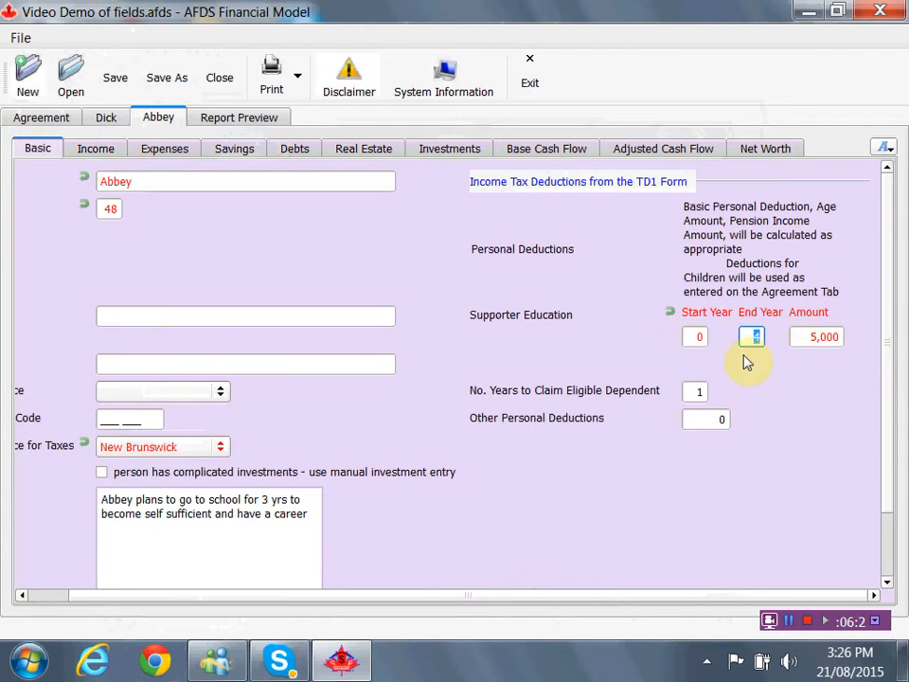
click(814, 338)
text(80)
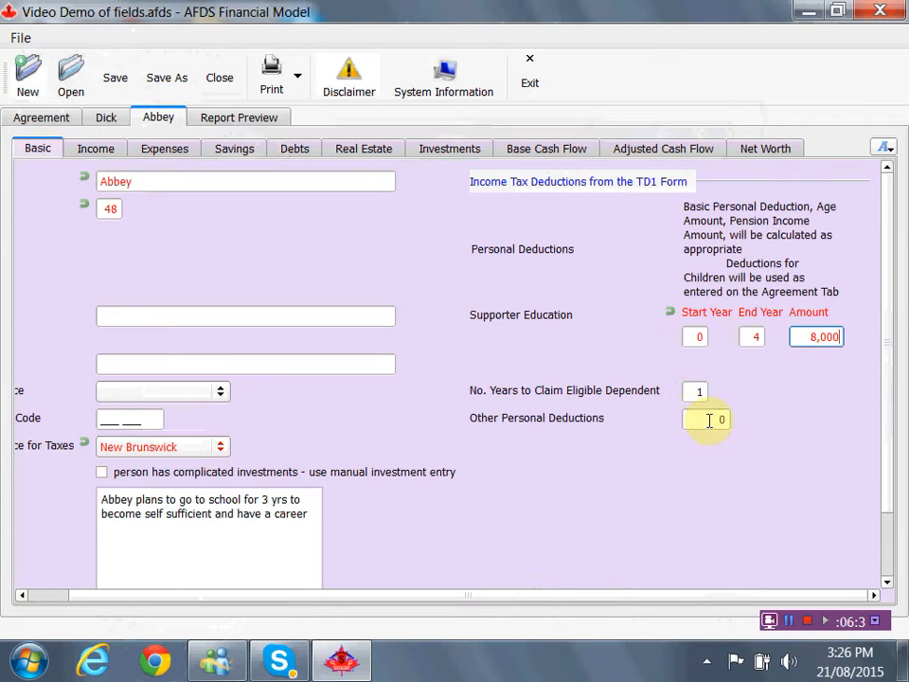
click(106, 80)
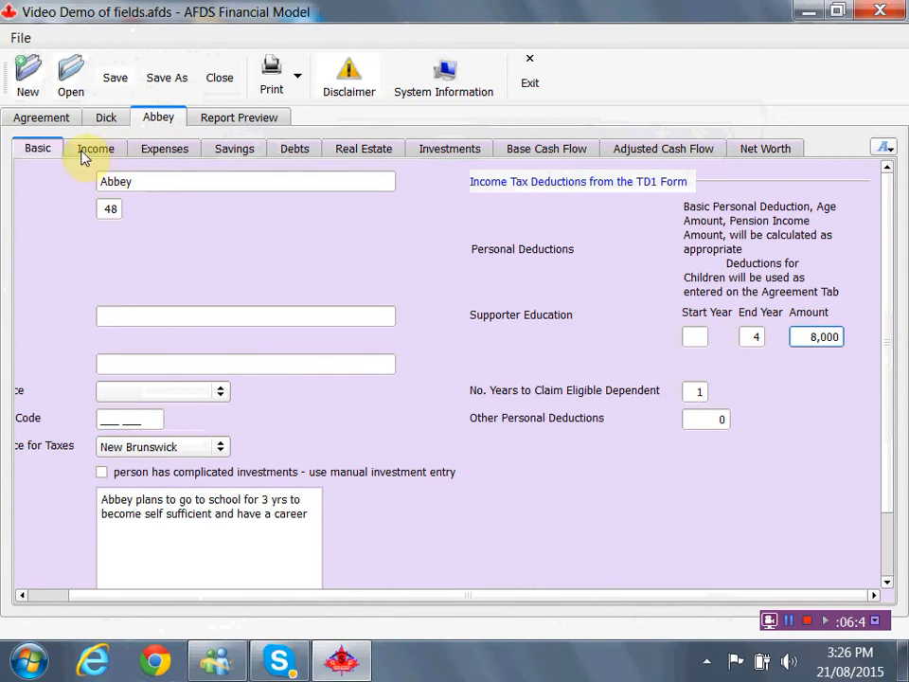
In the agreement's spousal support terms, set the annual spousal support to 24,000 and its increase to 2.50.
click(69, 120)
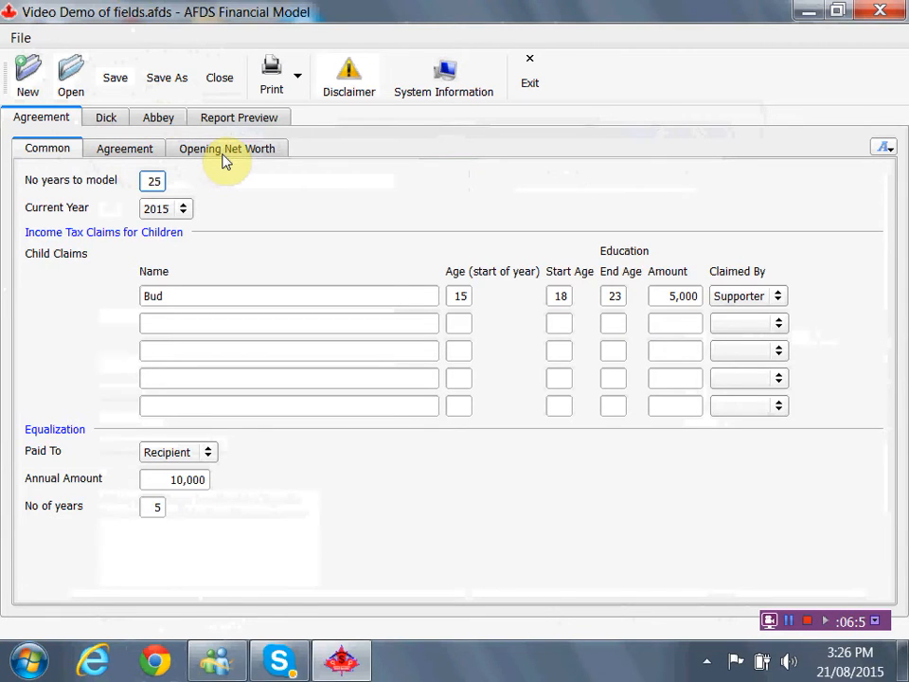
click(142, 149)
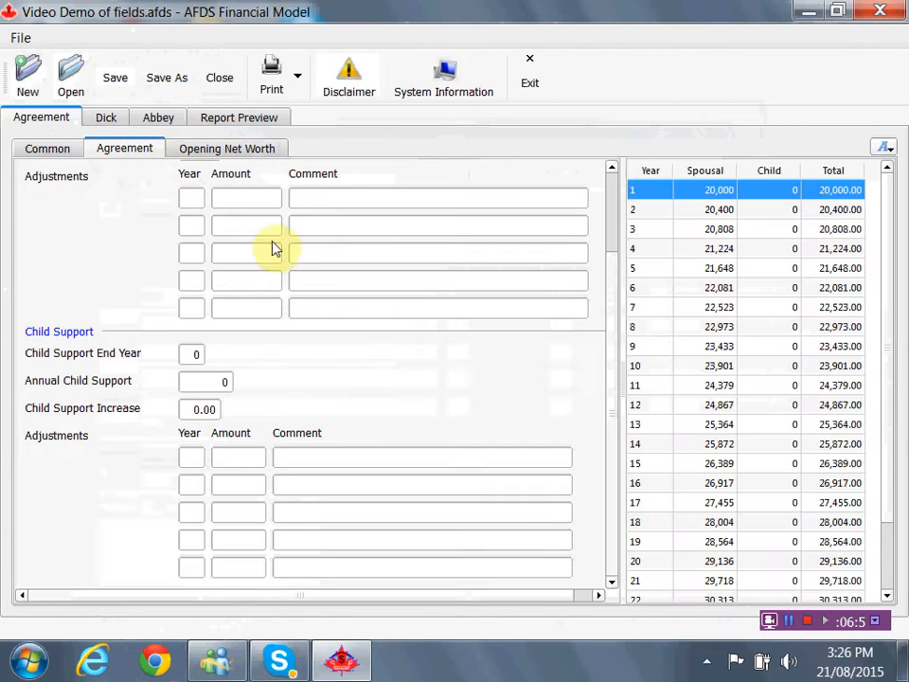
scroll(327, 296, up, 3)
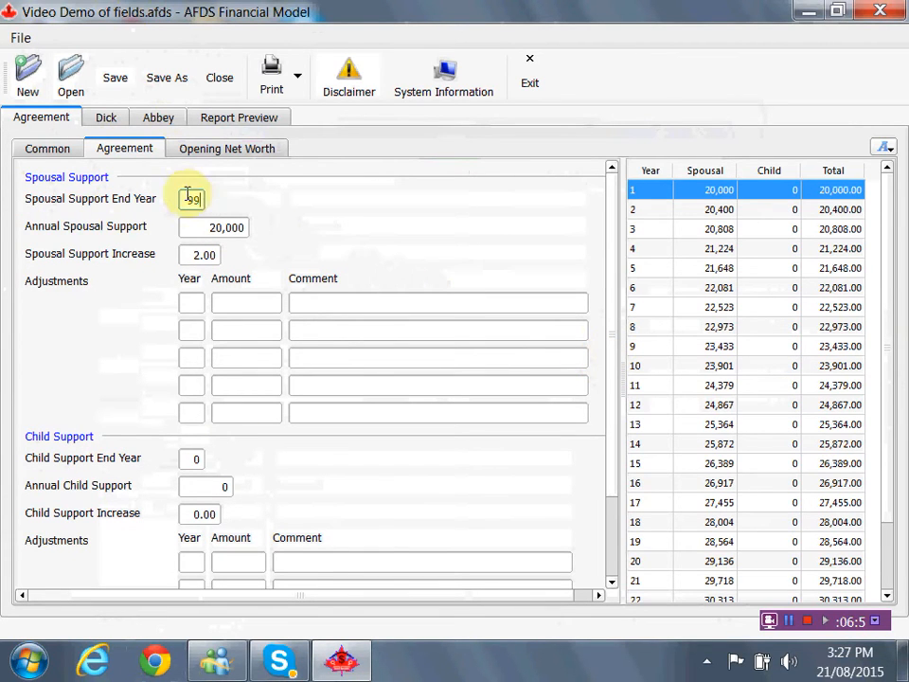
drag(183, 199, 215, 202)
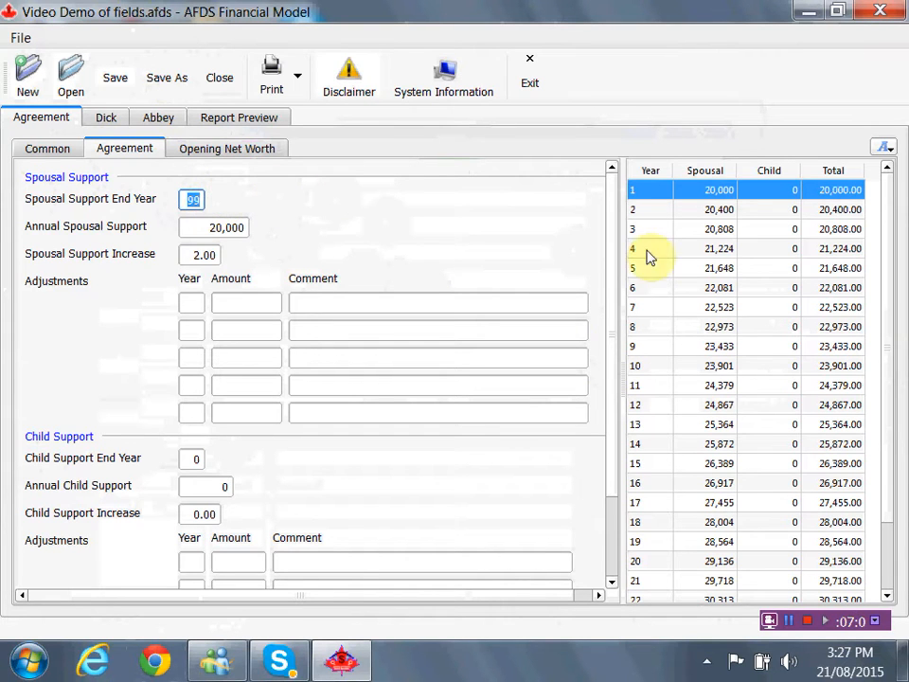
click(888, 269)
scroll(896, 322, down, 1)
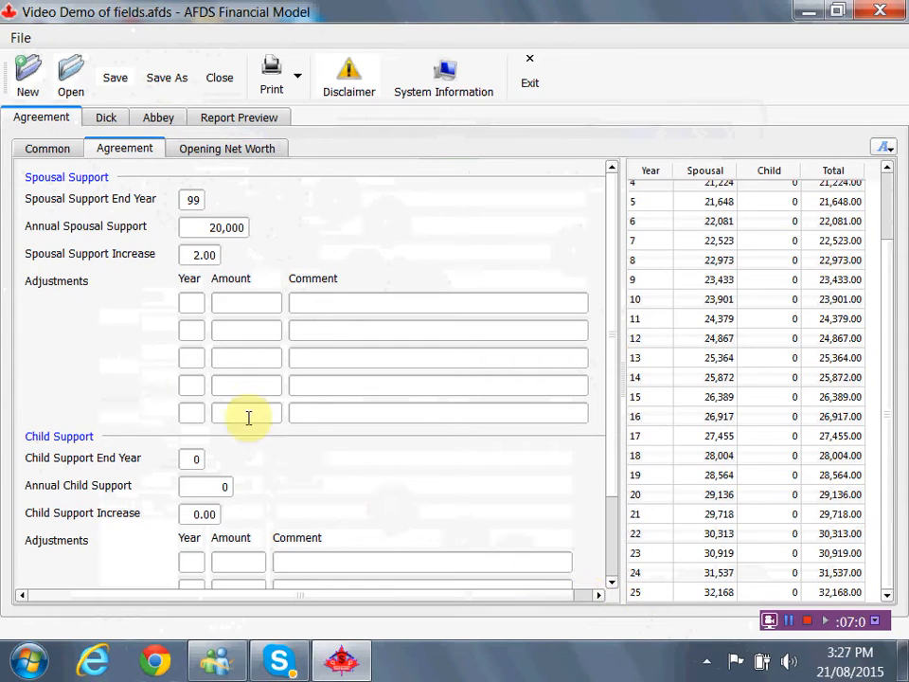
click(189, 228)
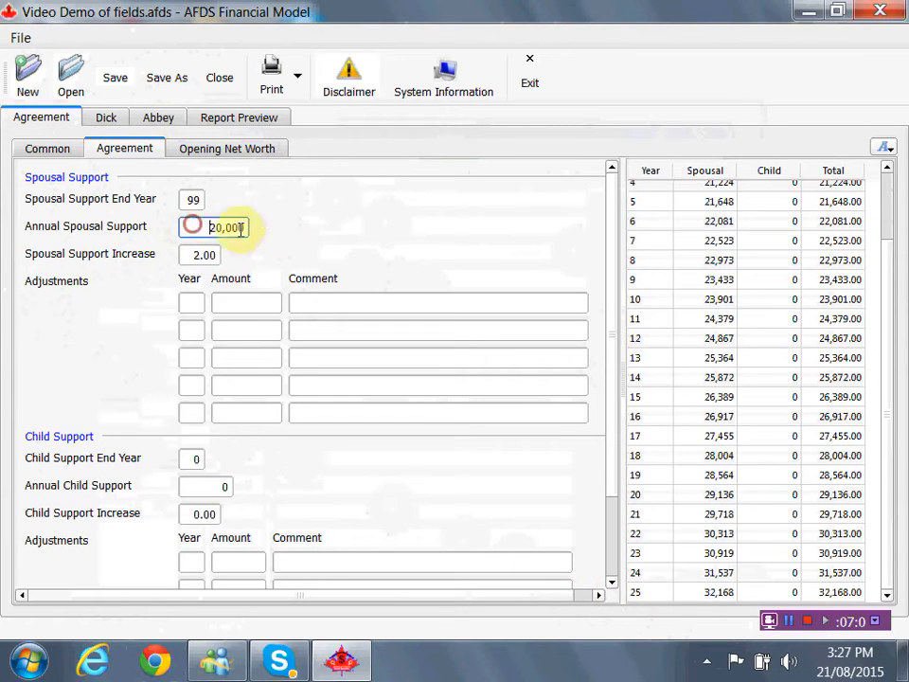
text(240000)
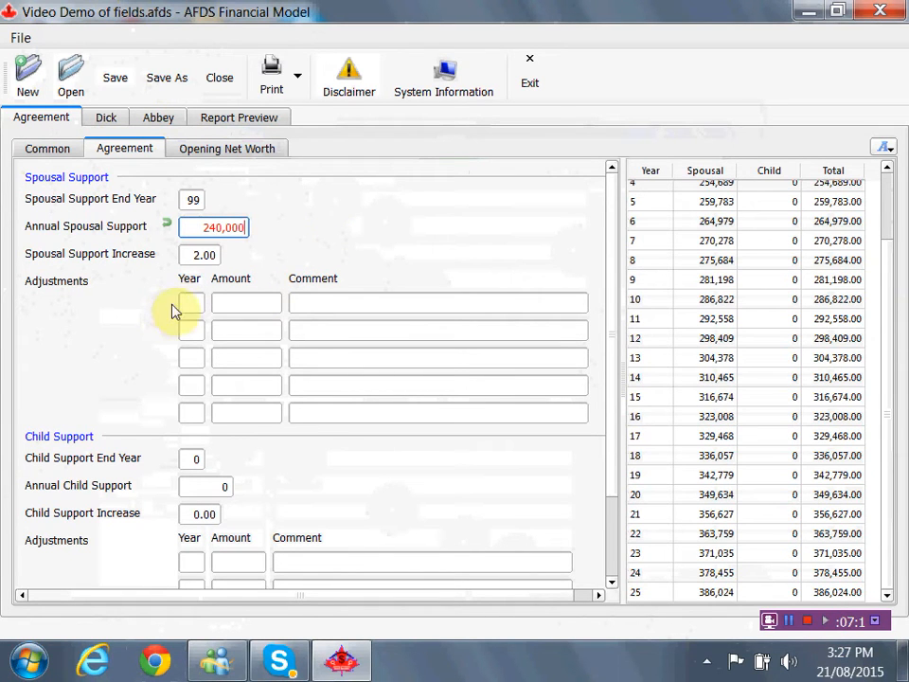
key(BackSpace)
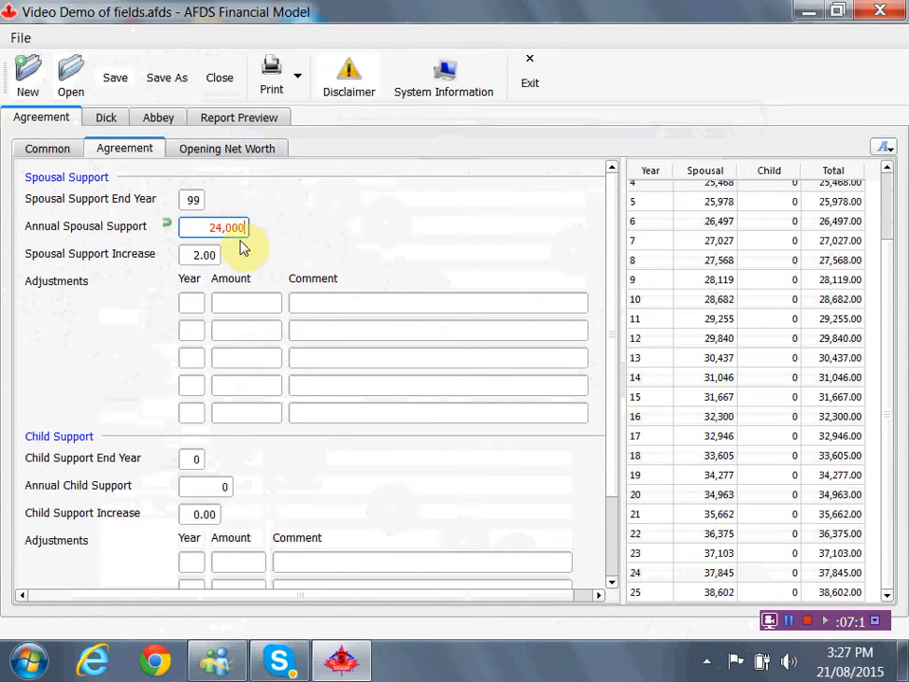
click(748, 333)
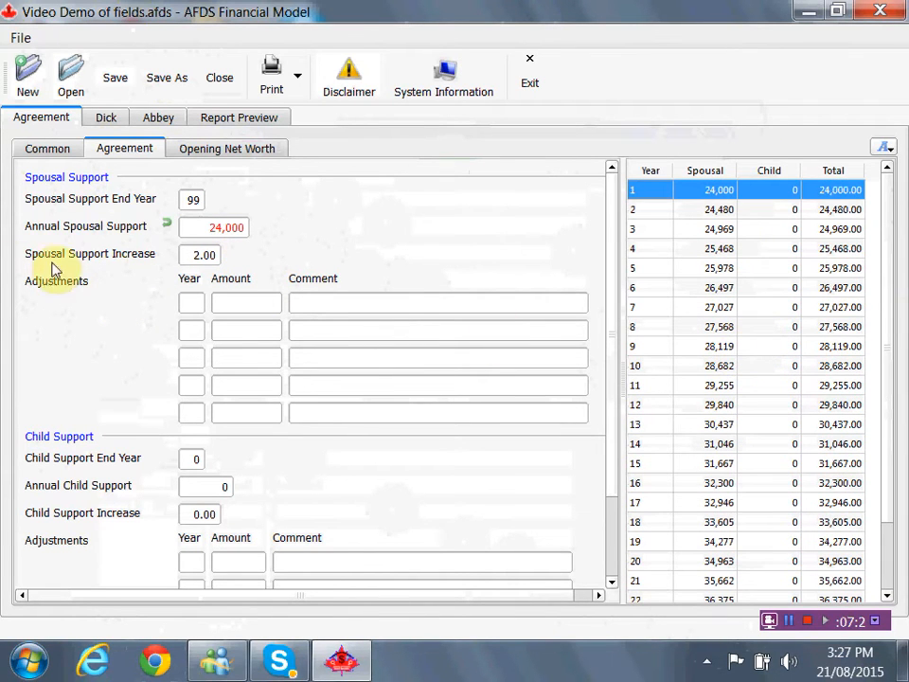
click(195, 254)
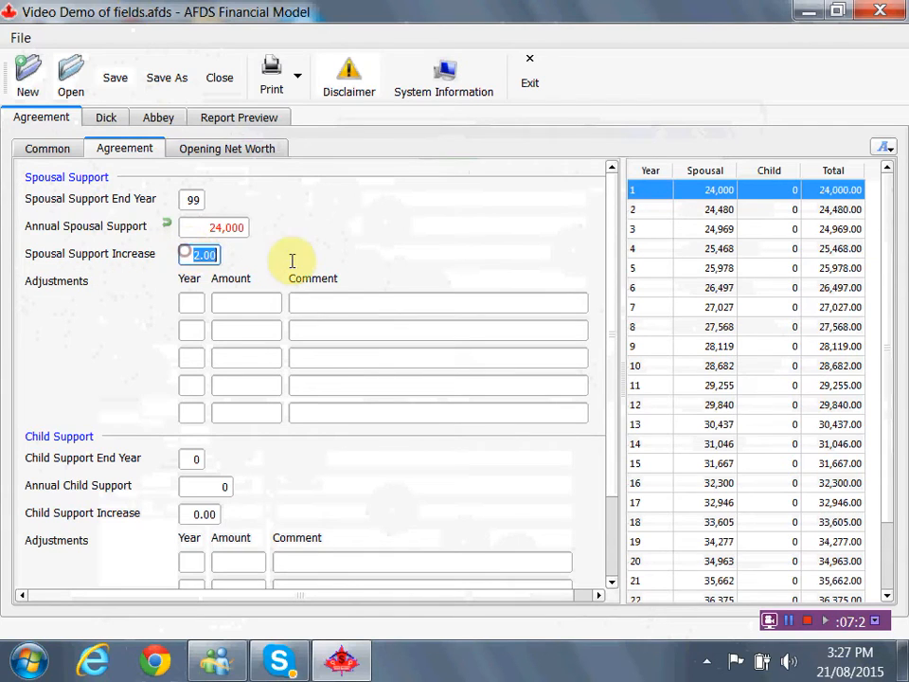
text(2.5)
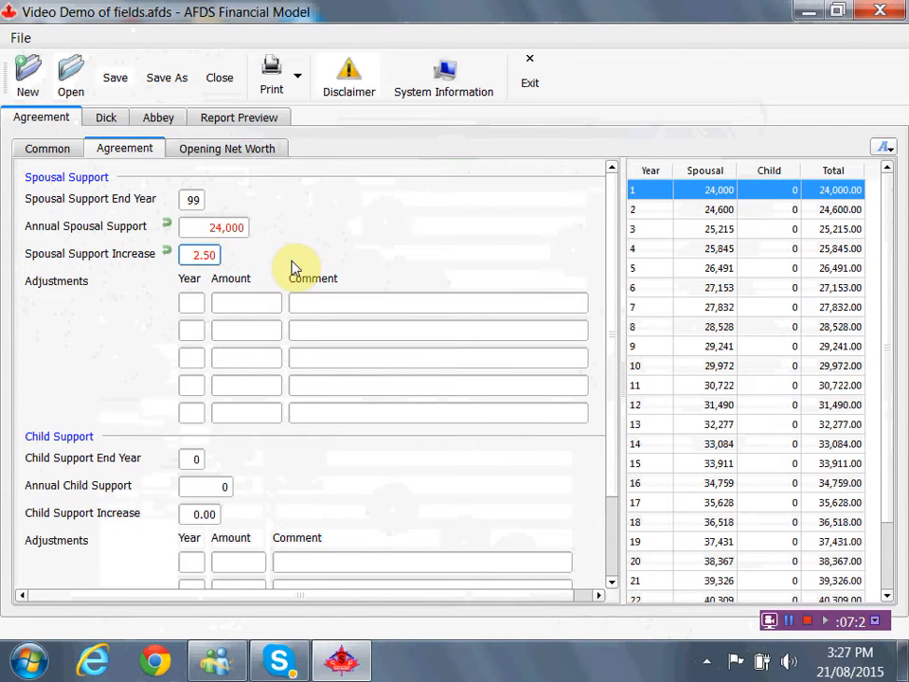
Add a spousal support adjustment of 5,000 in year 5 with the comment "1st child leaves".
click(195, 303)
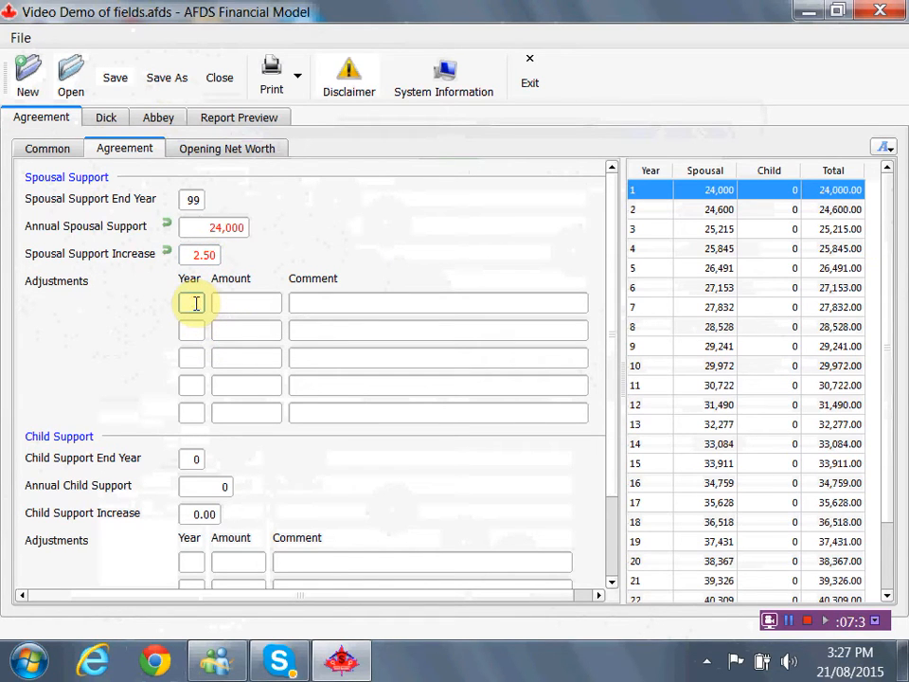
key(Tab)
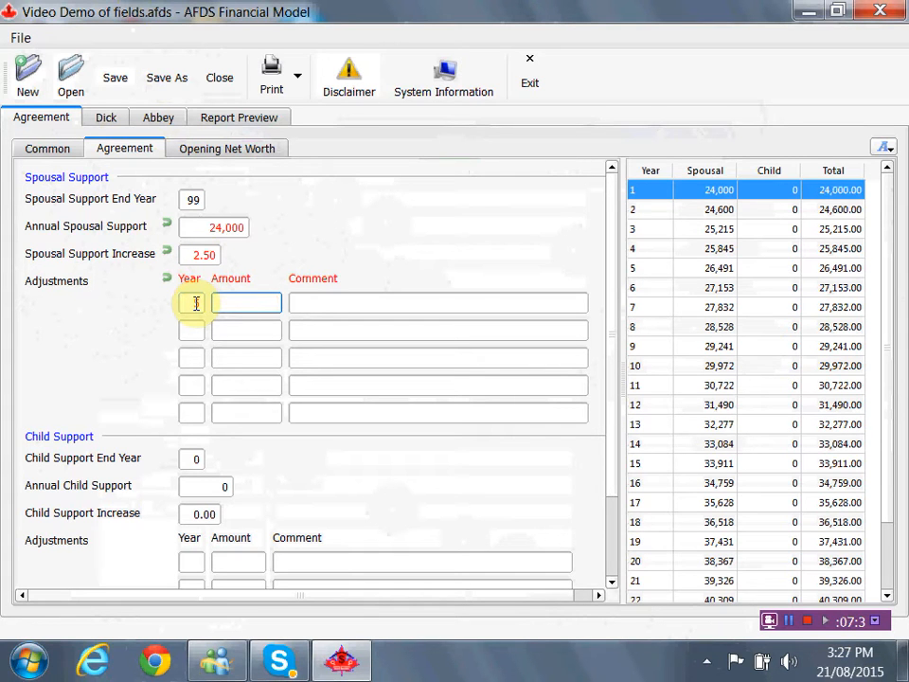
text(5000)
key(Tab)
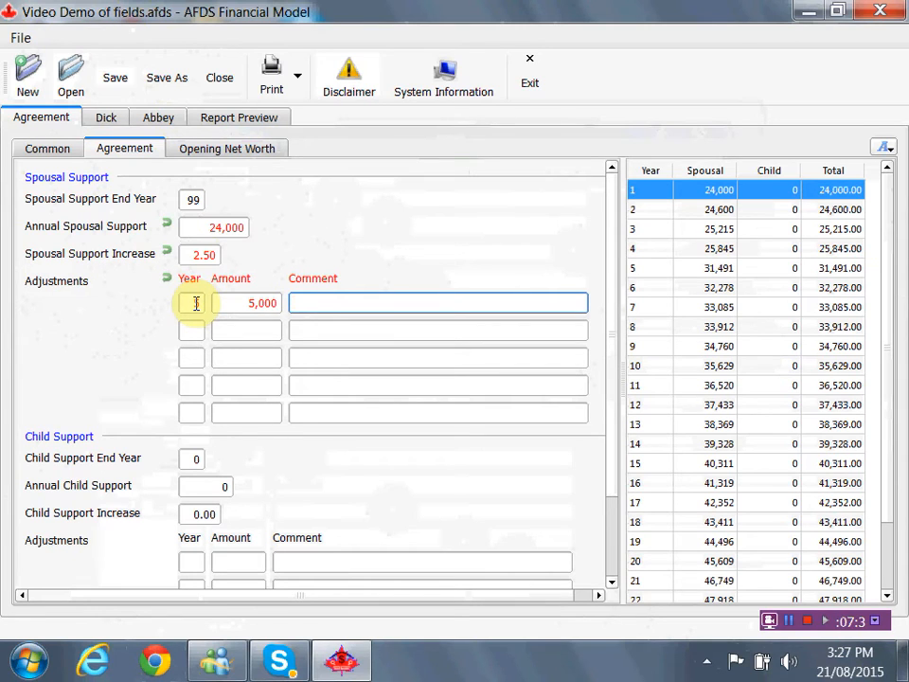
text(1st child leaves)
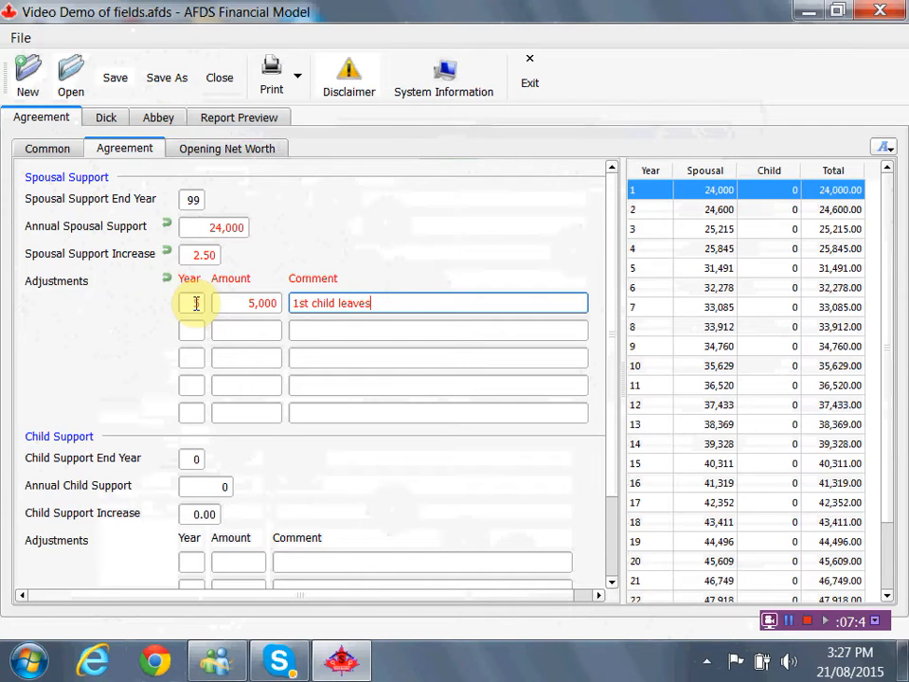
click(196, 303)
text(5)
Add a second spousal support adjustment of -4,000 in year 12 with a comment that the supporter retires.
click(190, 332)
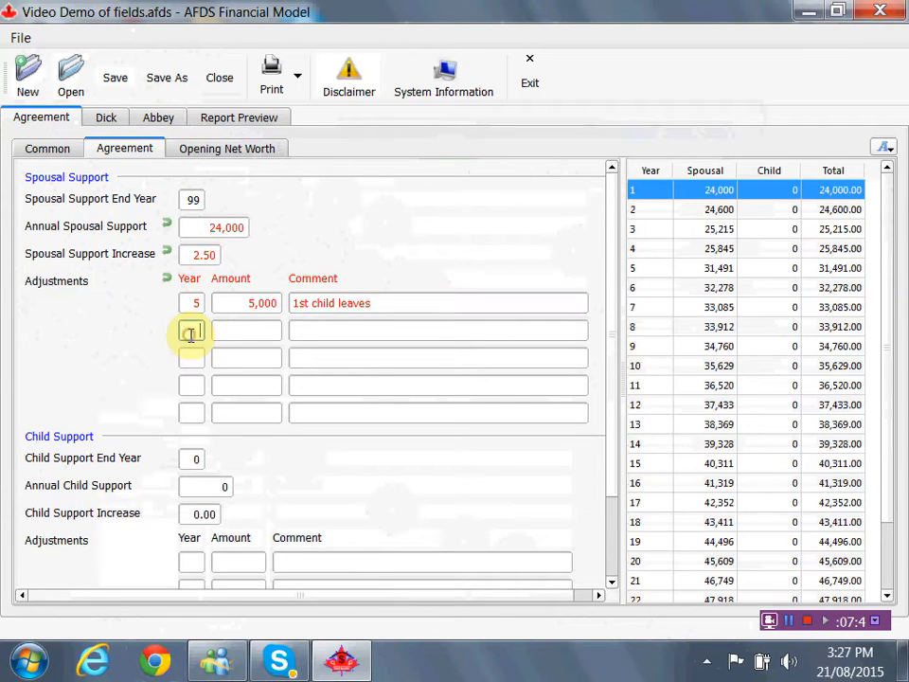
text(2)
key(Tab)
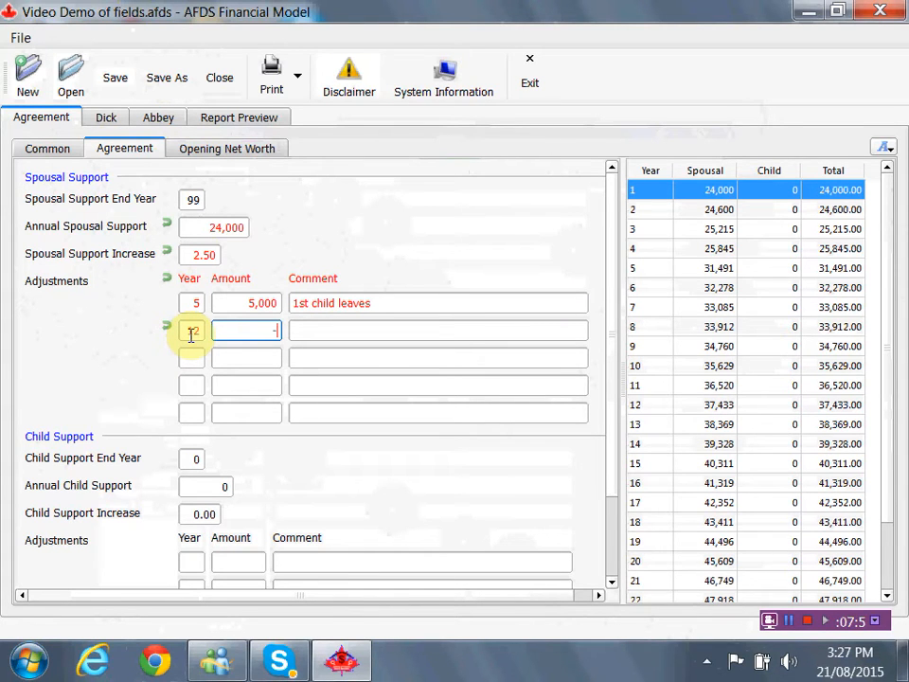
text(-4000)
key(Tab)
text(Dick)
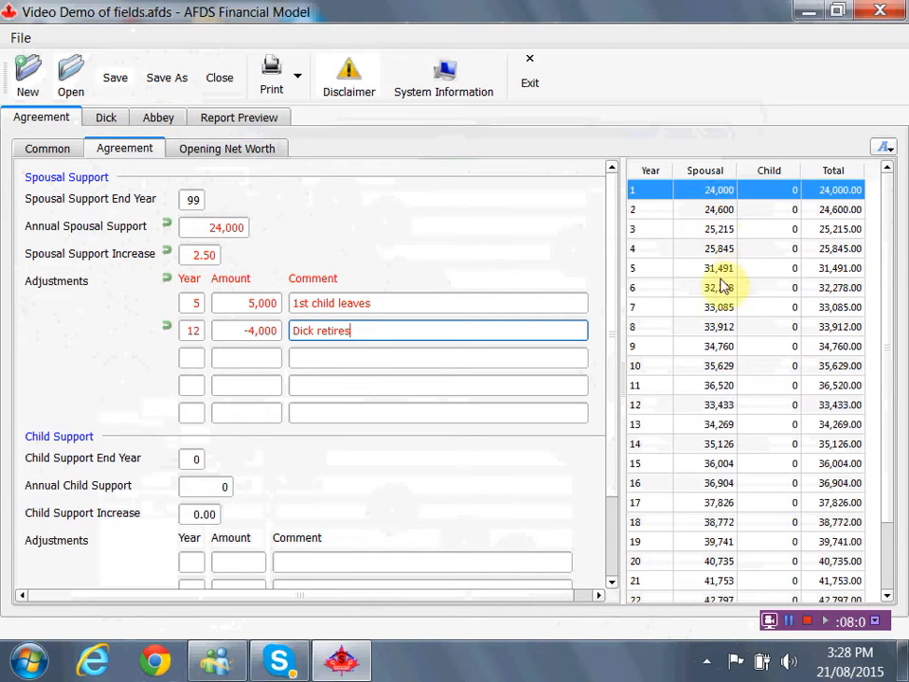
click(691, 272)
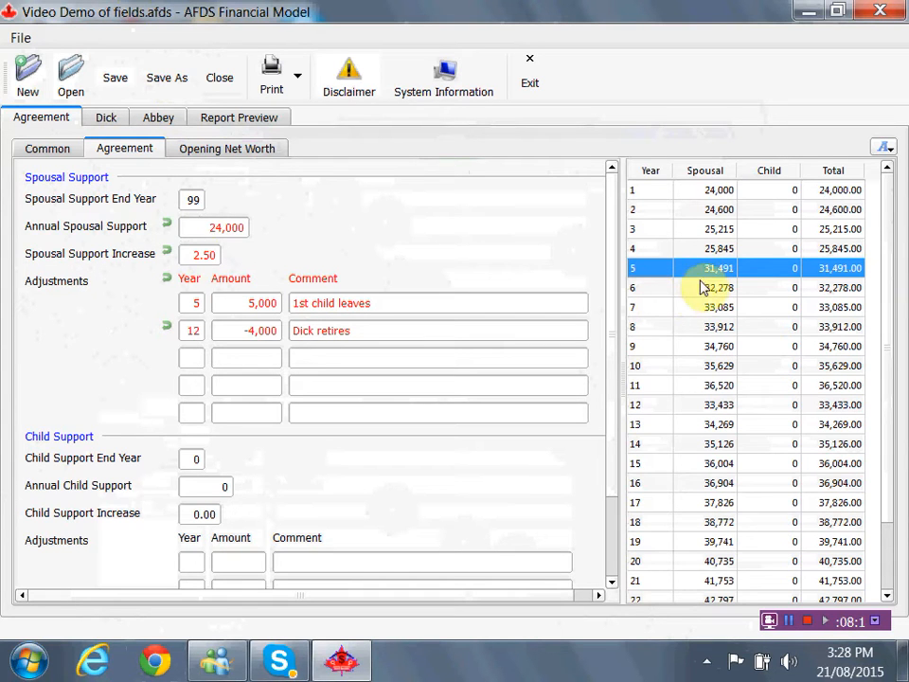
In the child support terms, set the end year to 7, the annual child support to 15,000 and the increase to 2.50.
click(659, 406)
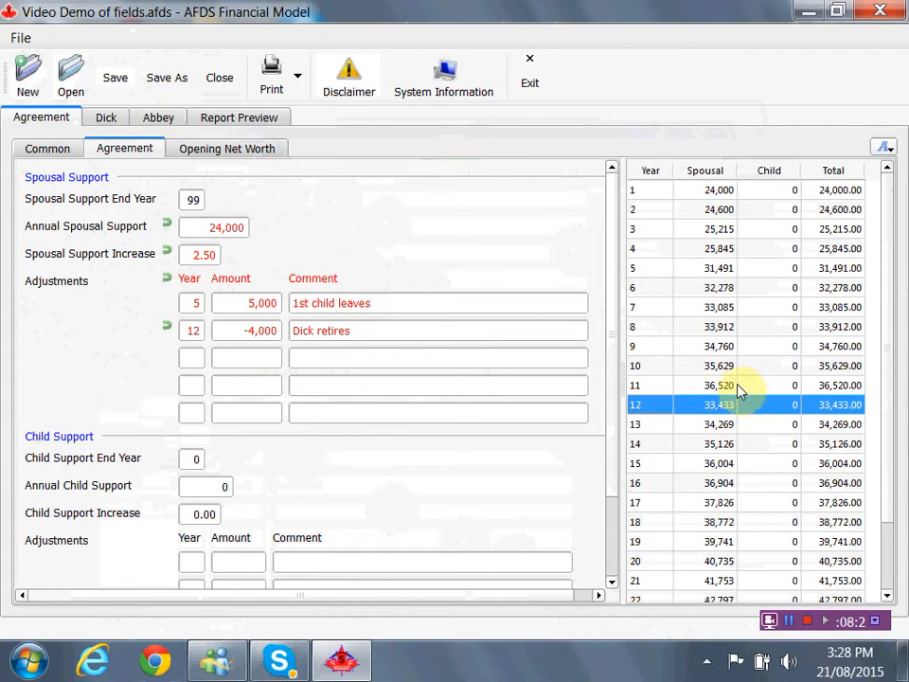
click(203, 459)
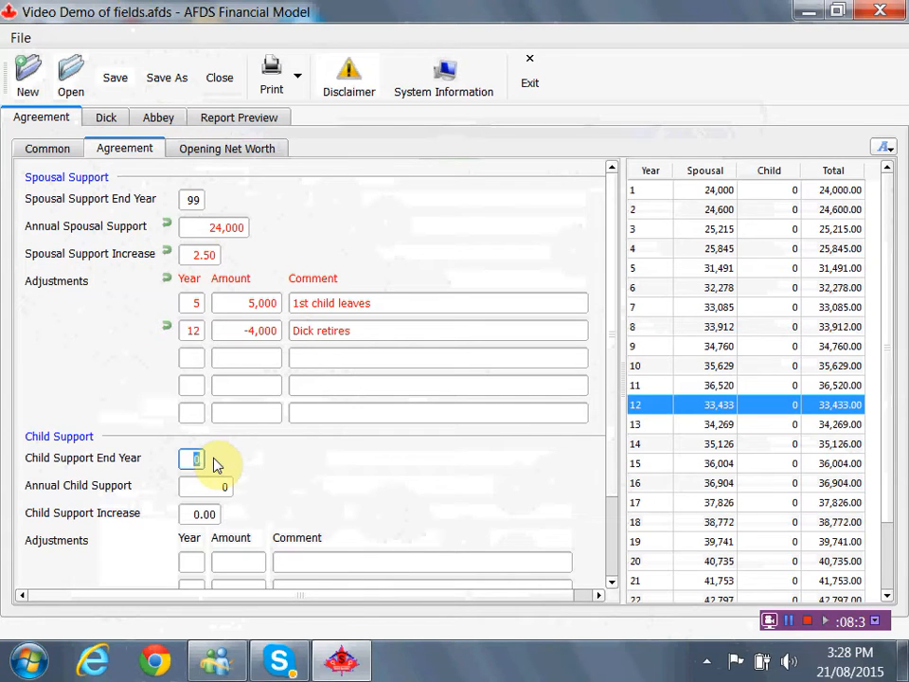
text(7)
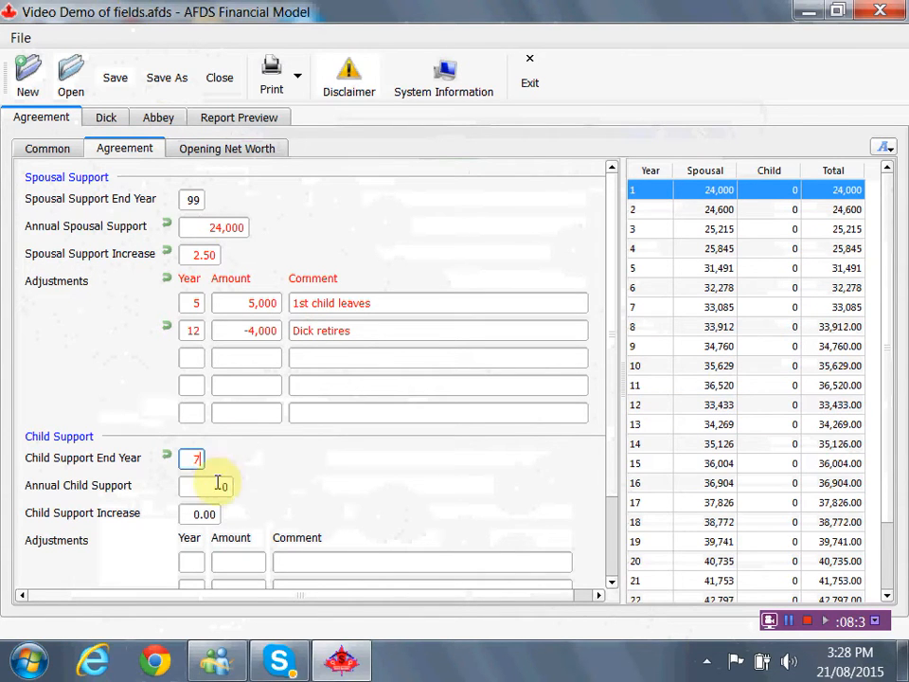
click(183, 489)
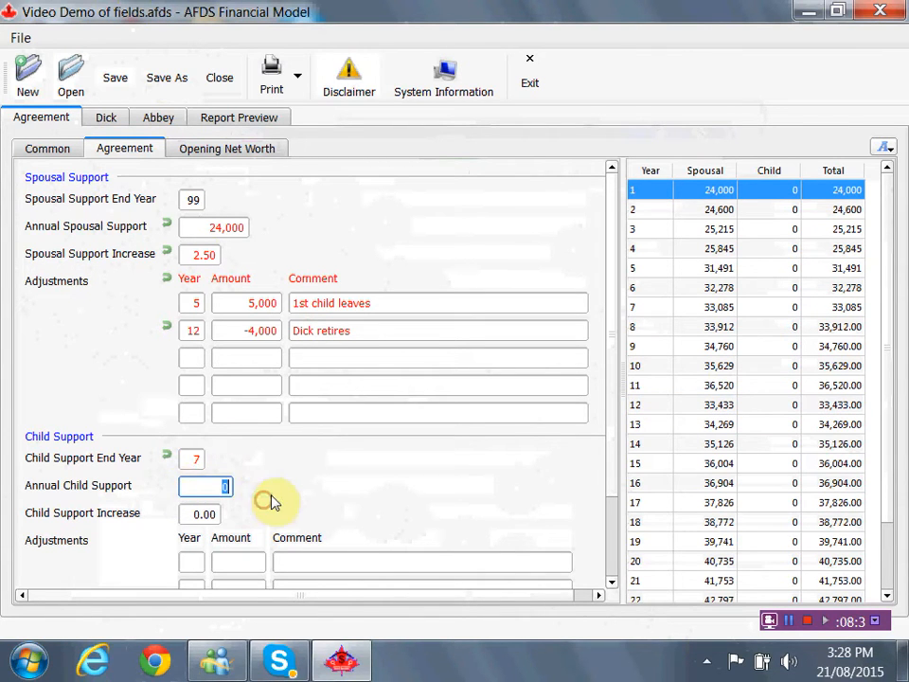
text(15)
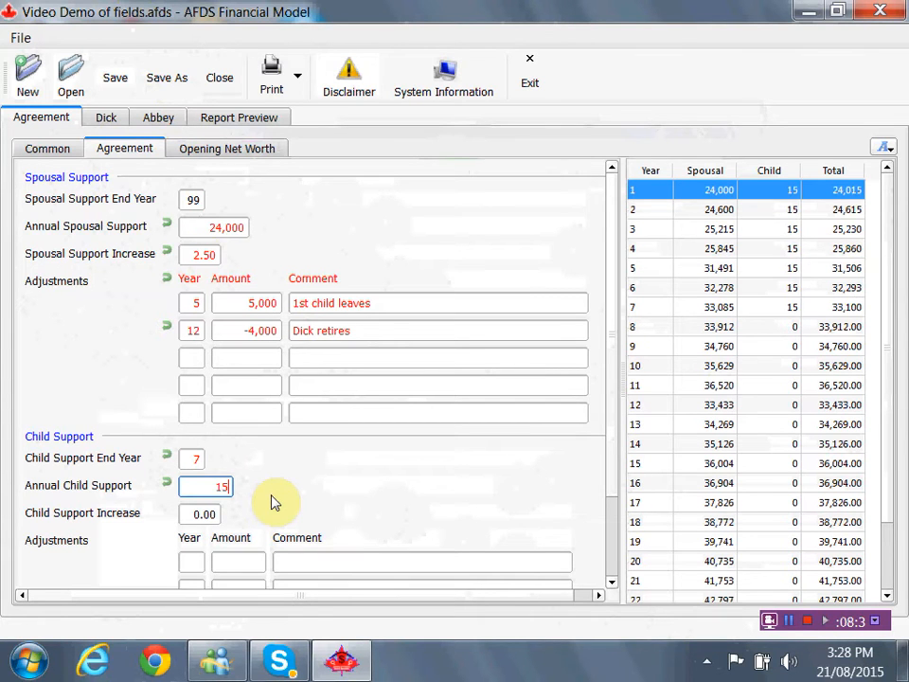
text(,000)
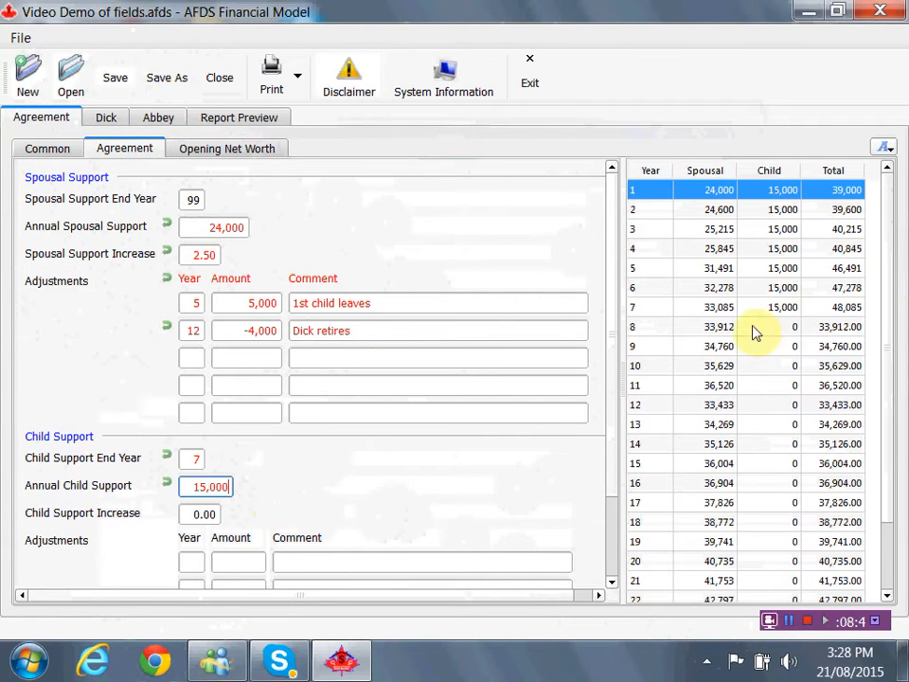
click(188, 513)
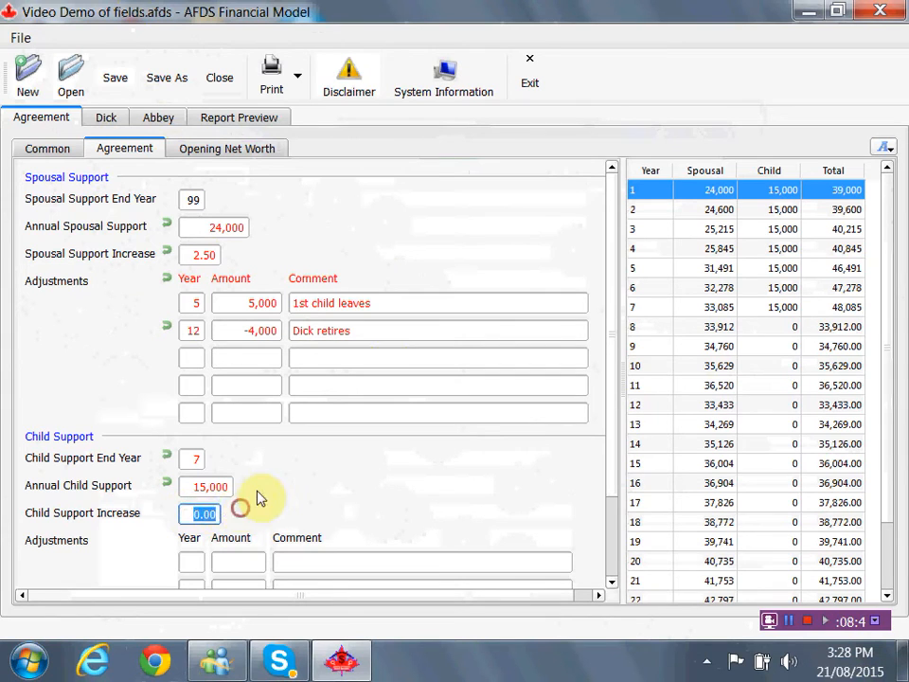
text(2.5)
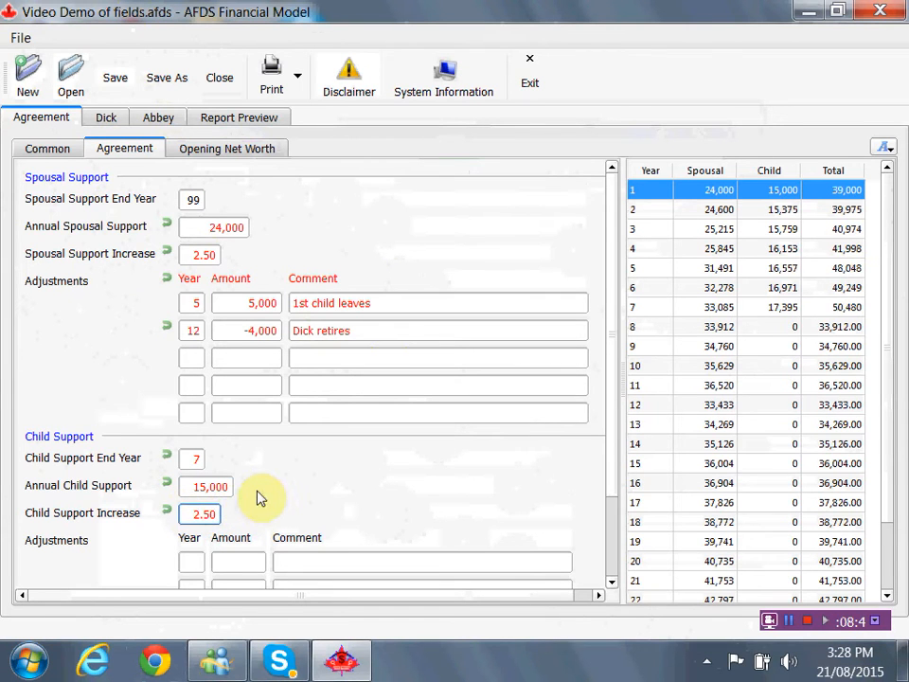
Add a child support adjustment of -8,000 in year 5 with the comment "only one child getting support".
scroll(242, 430, down, 1)
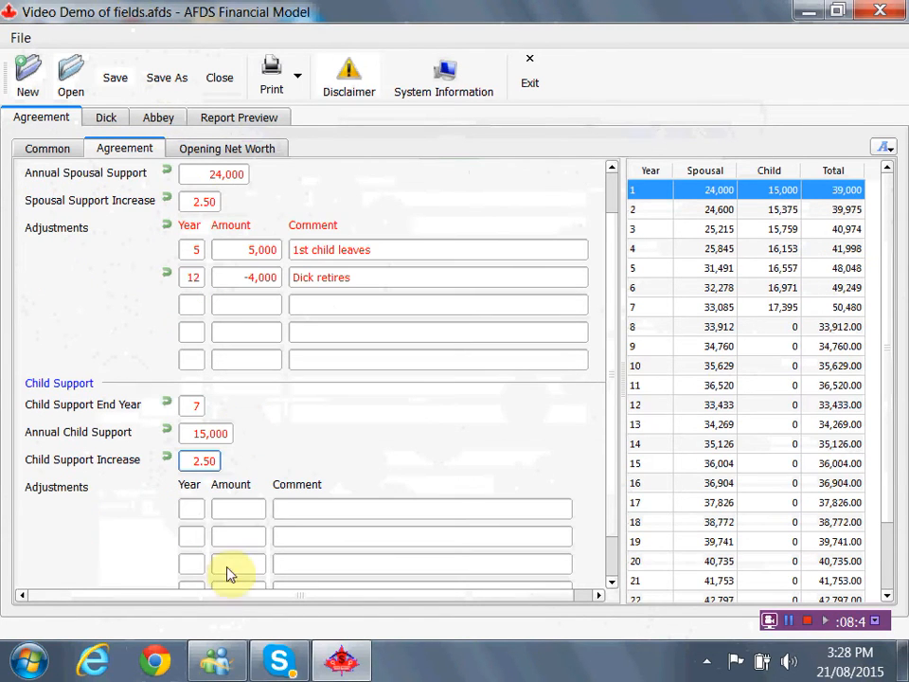
click(185, 512)
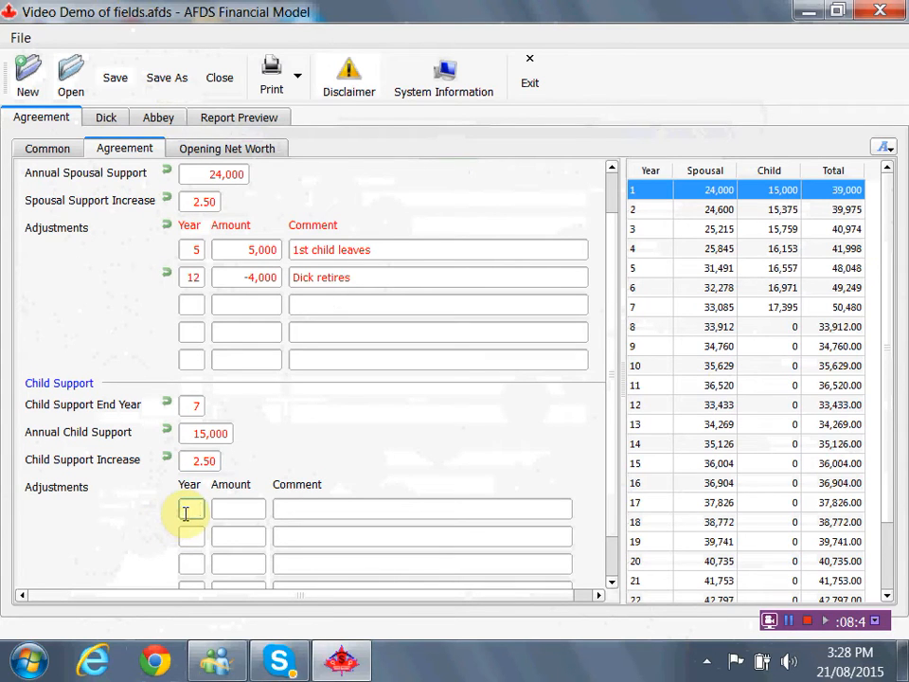
text(5)
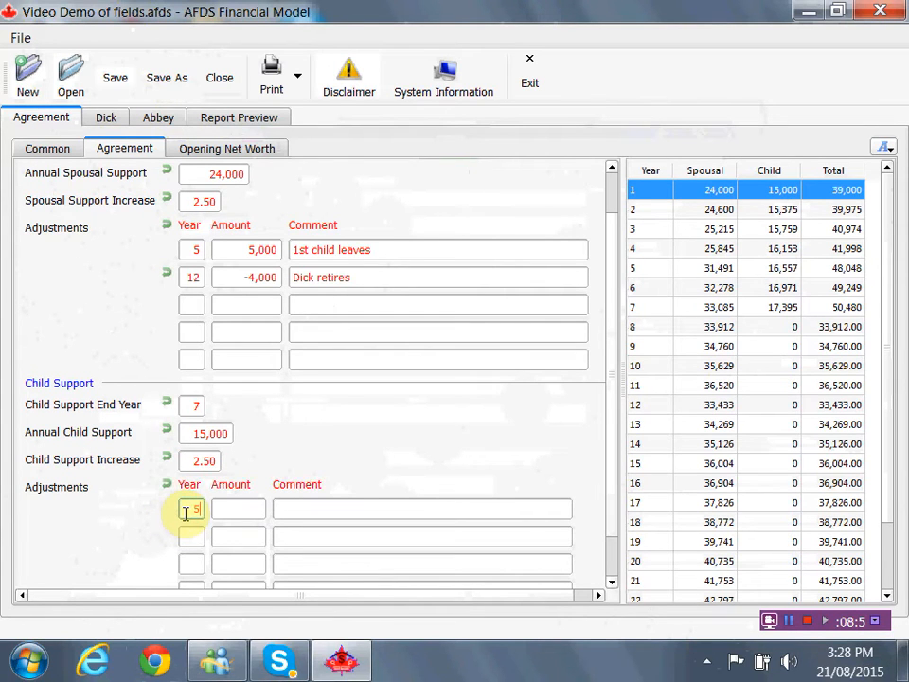
key(Tab)
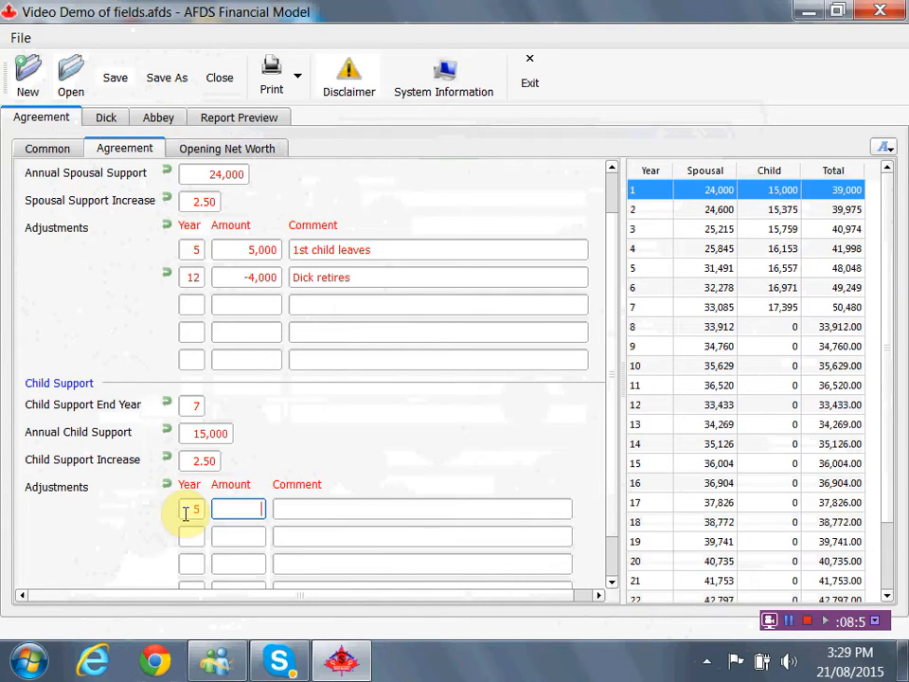
text(8000)
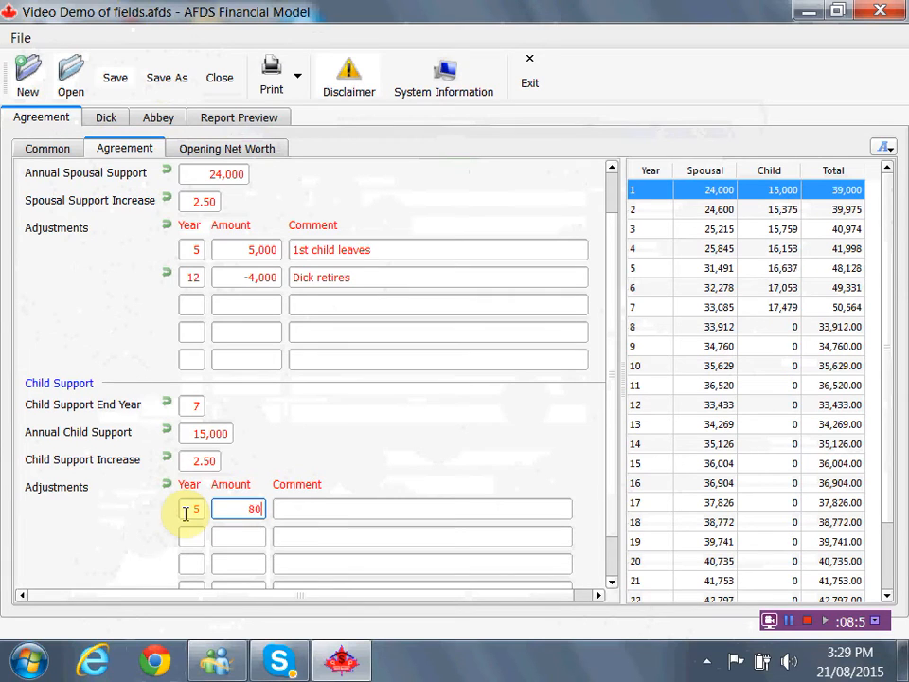
click(284, 514)
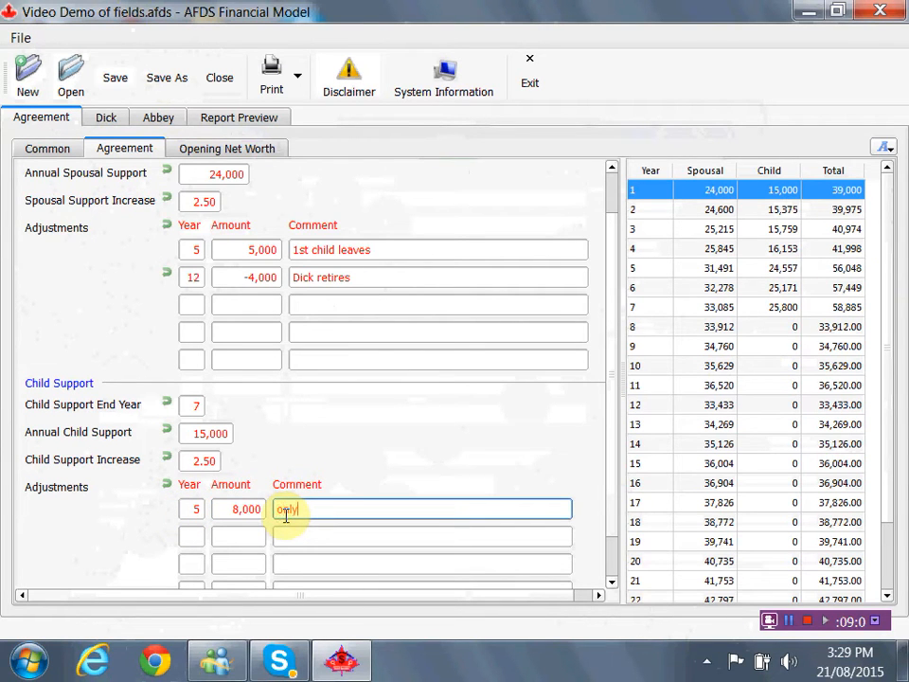
text(only one child getting support)
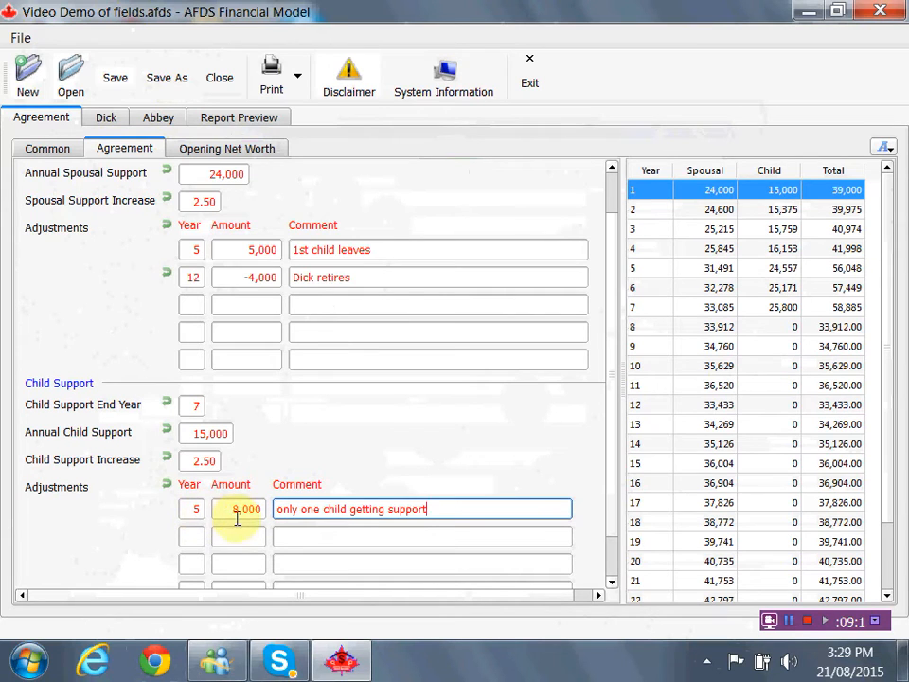
click(223, 509)
text(-)
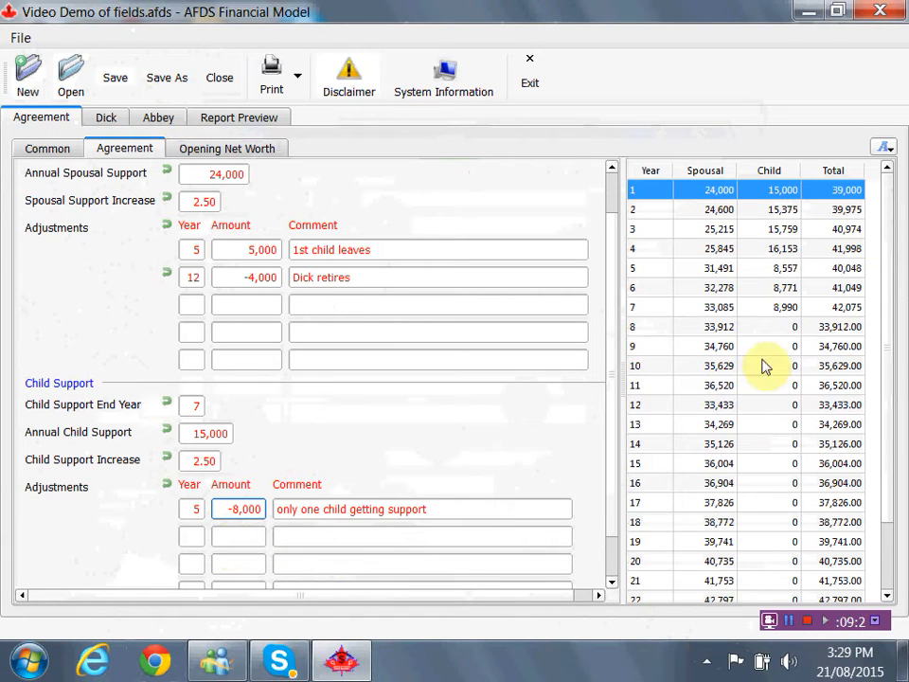
Save the model with the completed agreement support terms.
click(344, 563)
scroll(336, 559, down, 1)
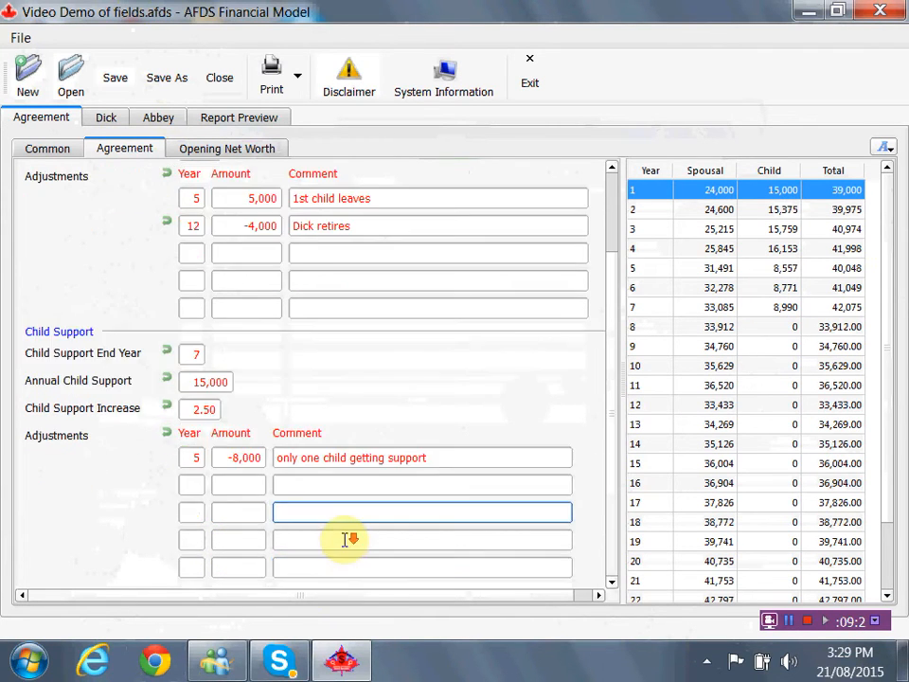
click(116, 81)
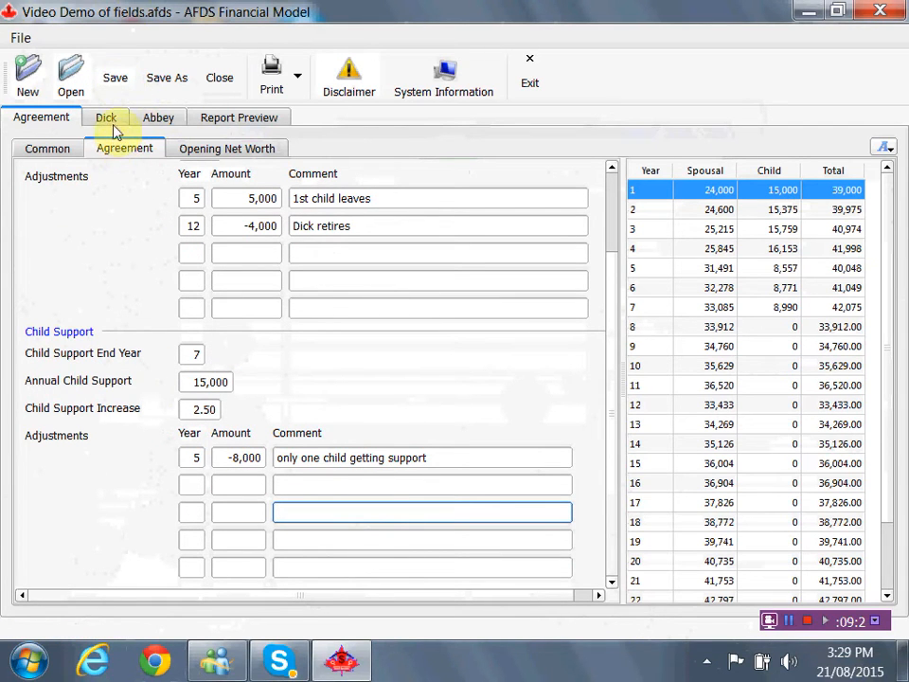
In the supporter's income data, set the employment with pension to Defined Contribution.
click(113, 121)
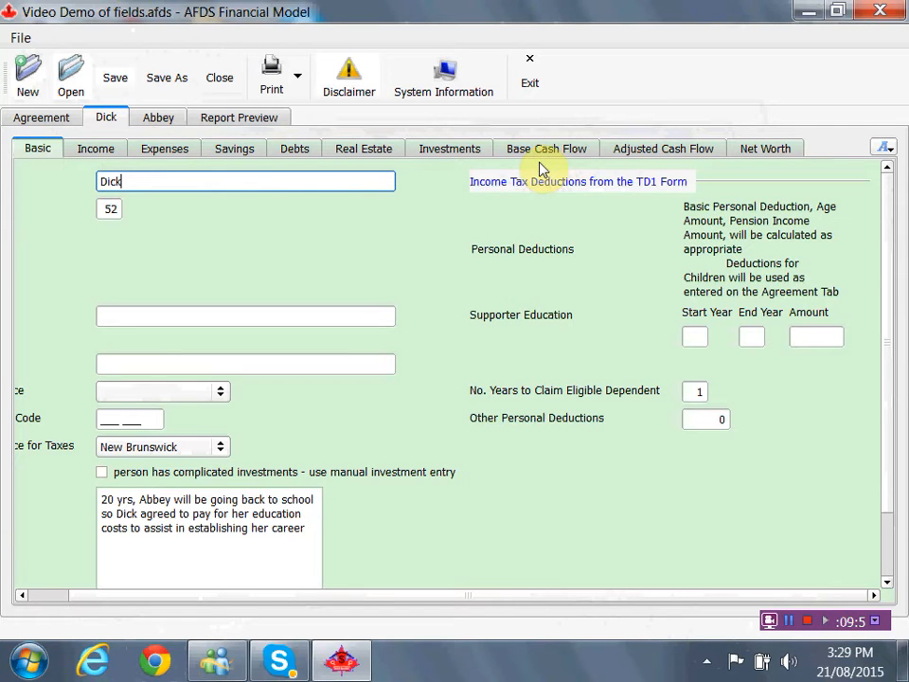
click(94, 148)
drag(250, 255, 515, 261)
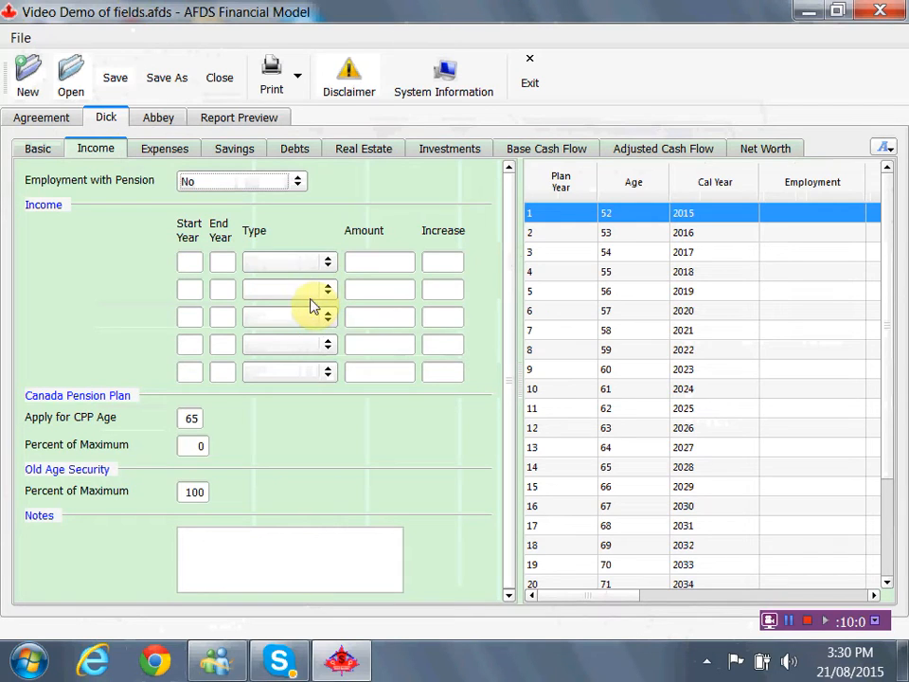
click(298, 181)
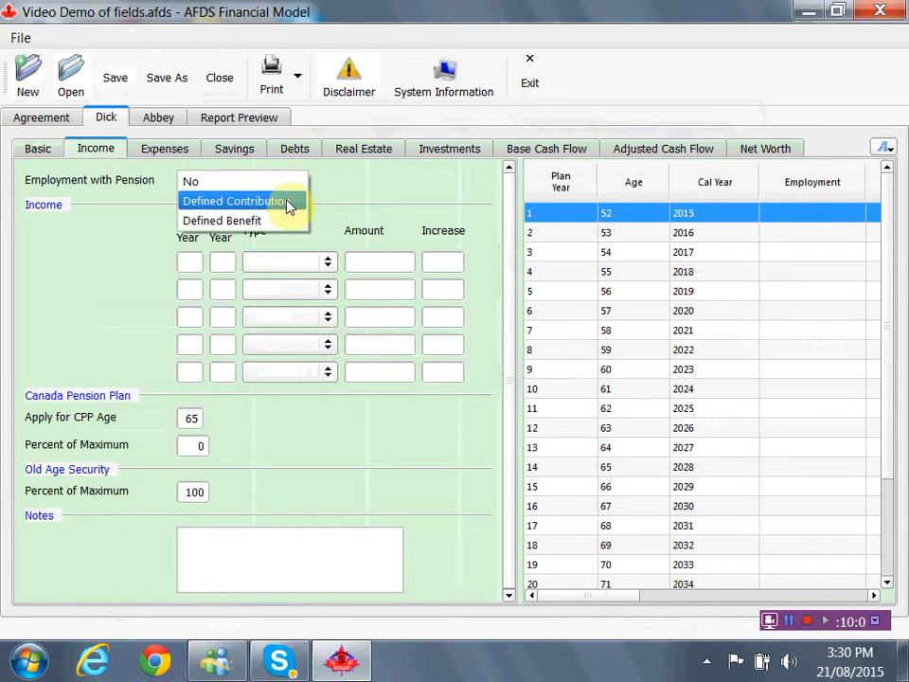
click(198, 202)
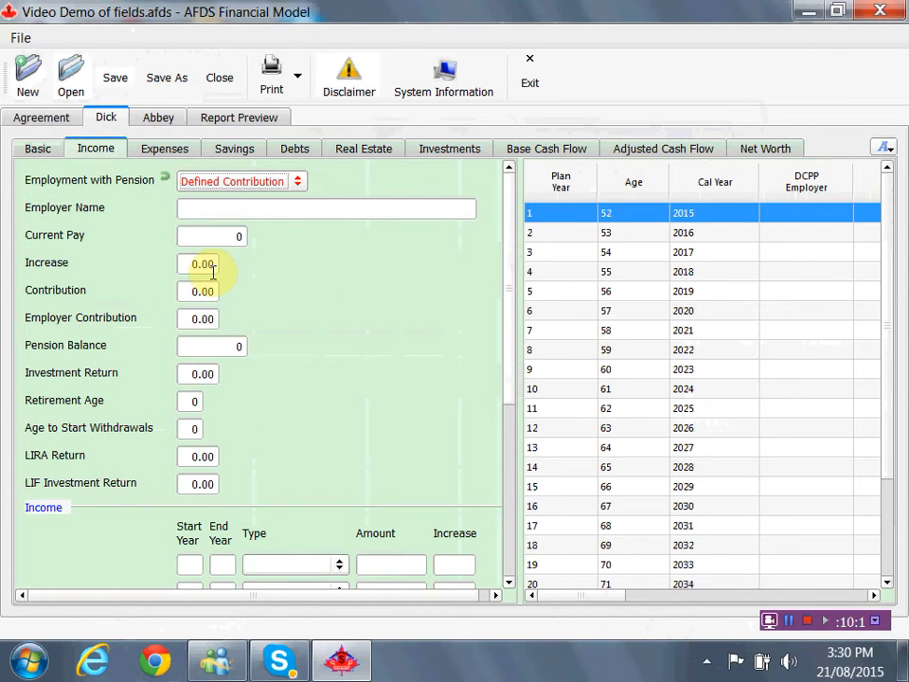
Enter ABC as the supporter's employer name, with a current pay of 250,000 and an increase of 2.50.
click(195, 209)
text(A)
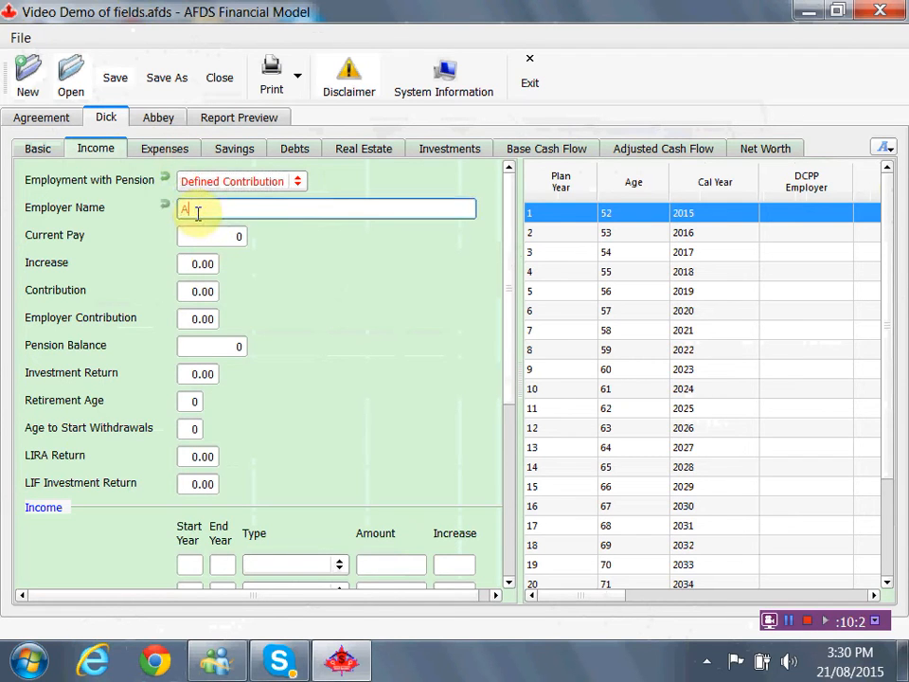
text(BC)
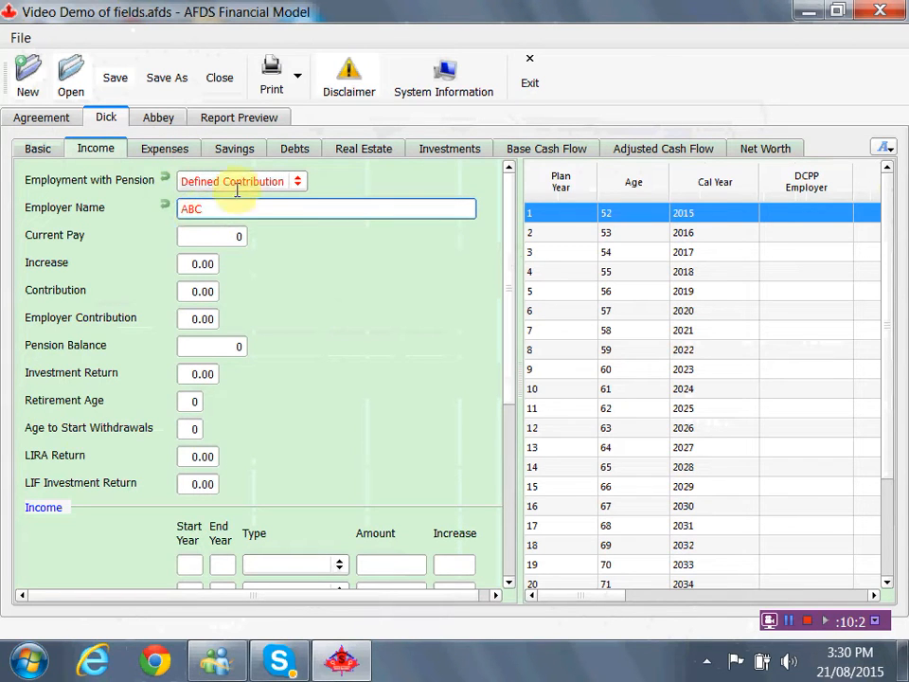
click(221, 236)
text(250,000)
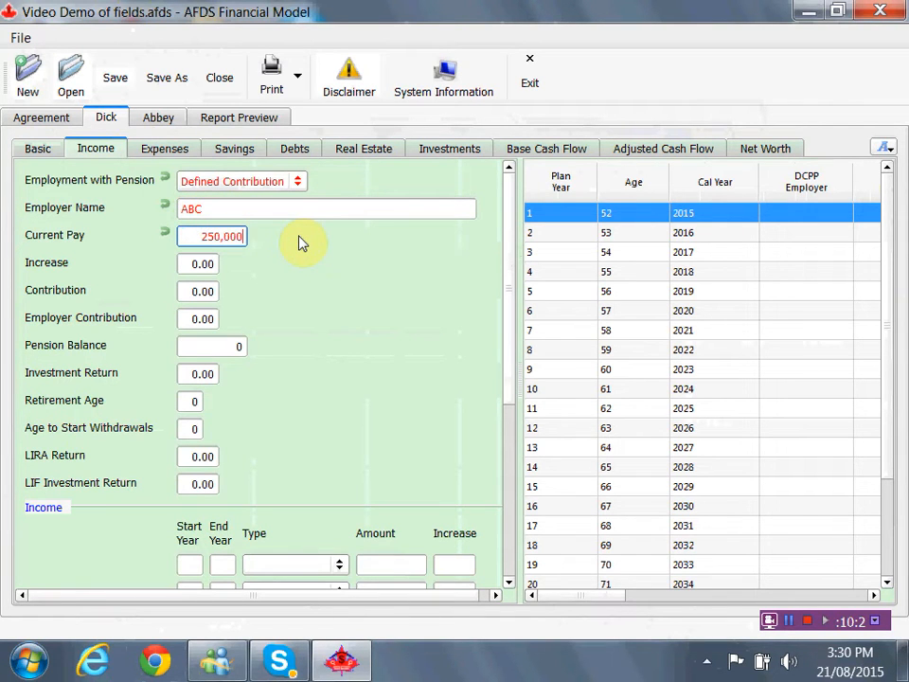
key(Tab)
text(2.5)
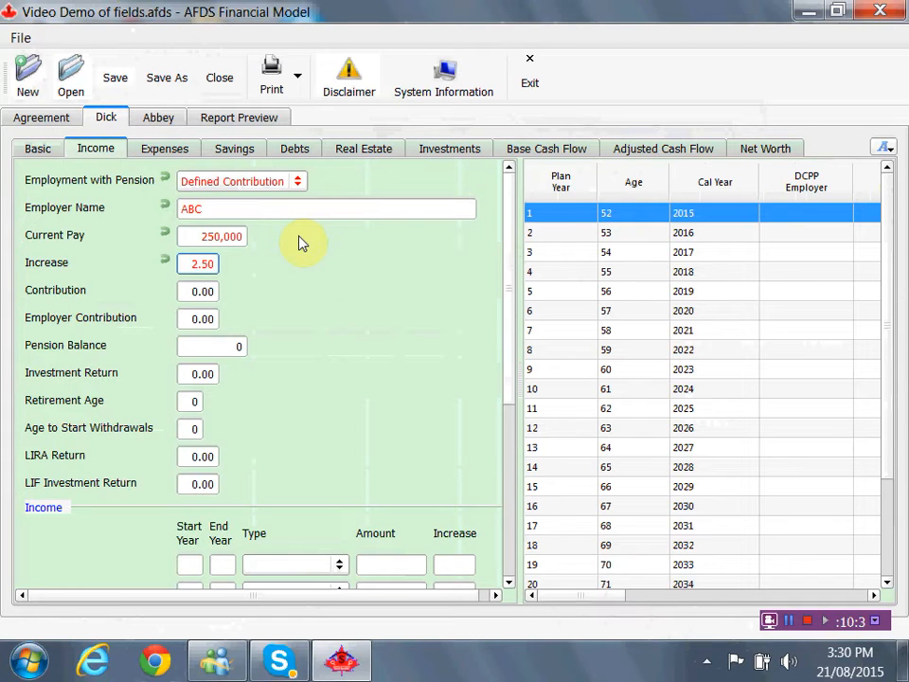
Set both the supporter's pension contribution and the employer contribution to 3.00.
click(189, 290)
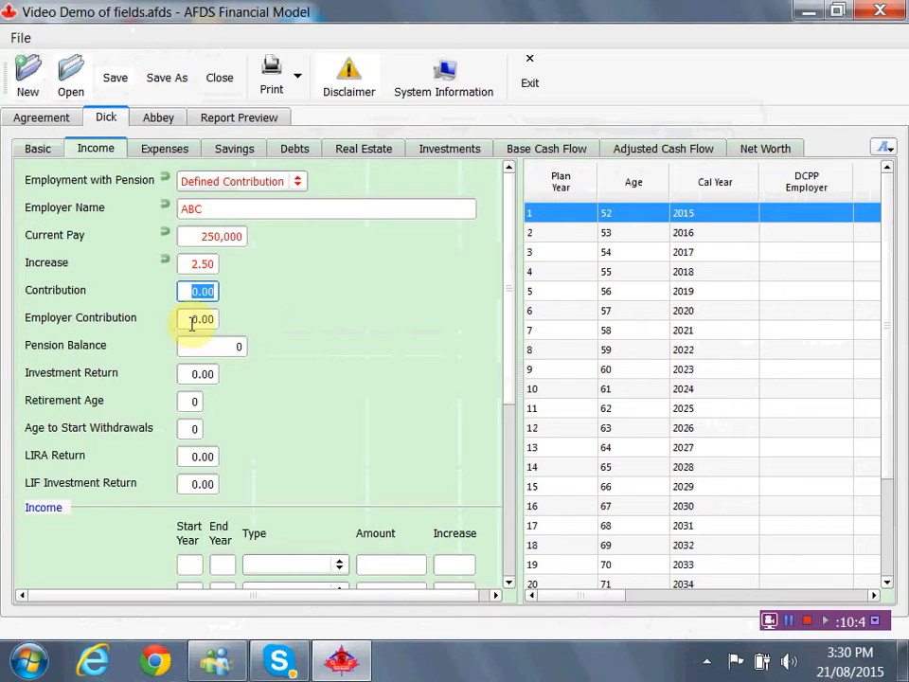
text(3)
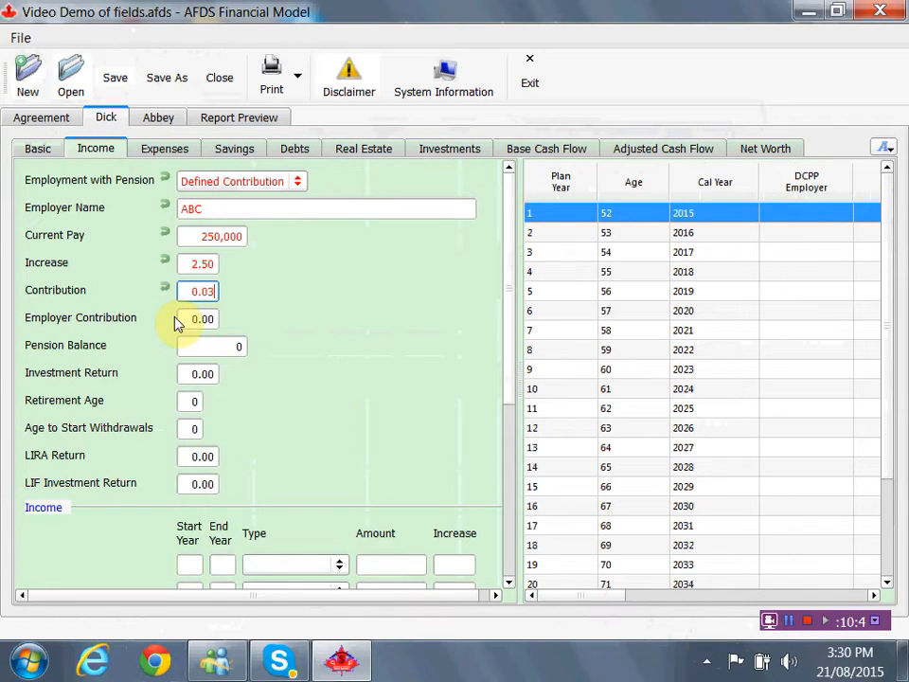
click(177, 324)
text(3)
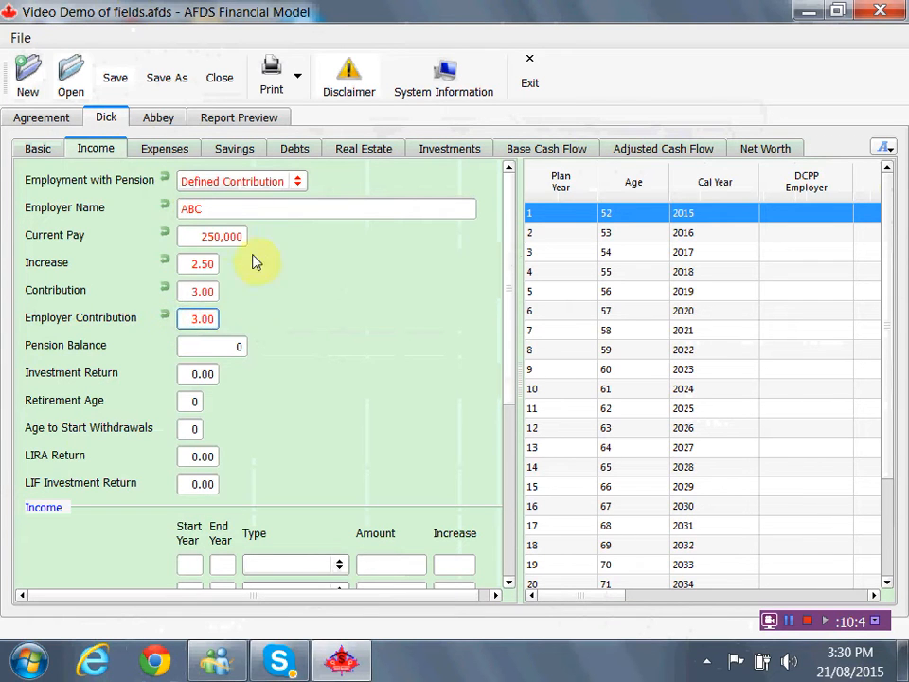
Leave the supporter's pension balance at 0, and set the investment return to 3.00 and the retirement age to 65.
click(204, 347)
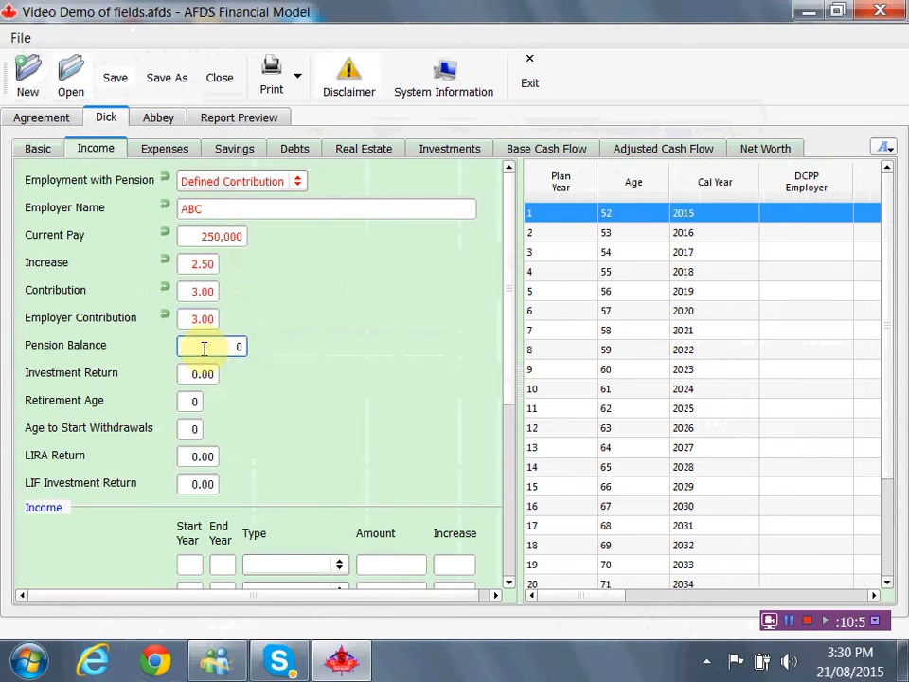
drag(220, 345, 272, 346)
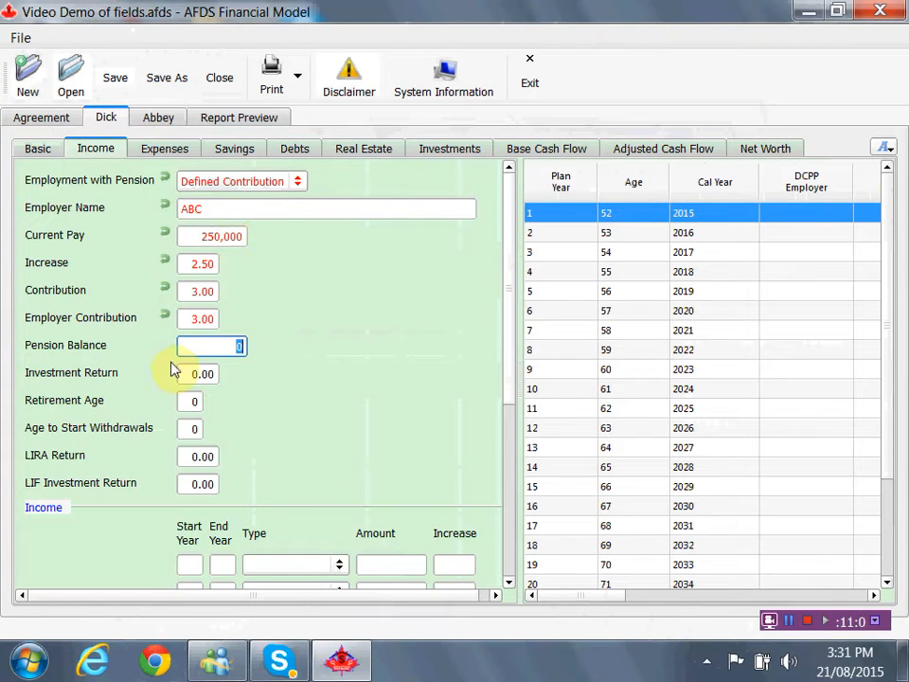
key(Tab)
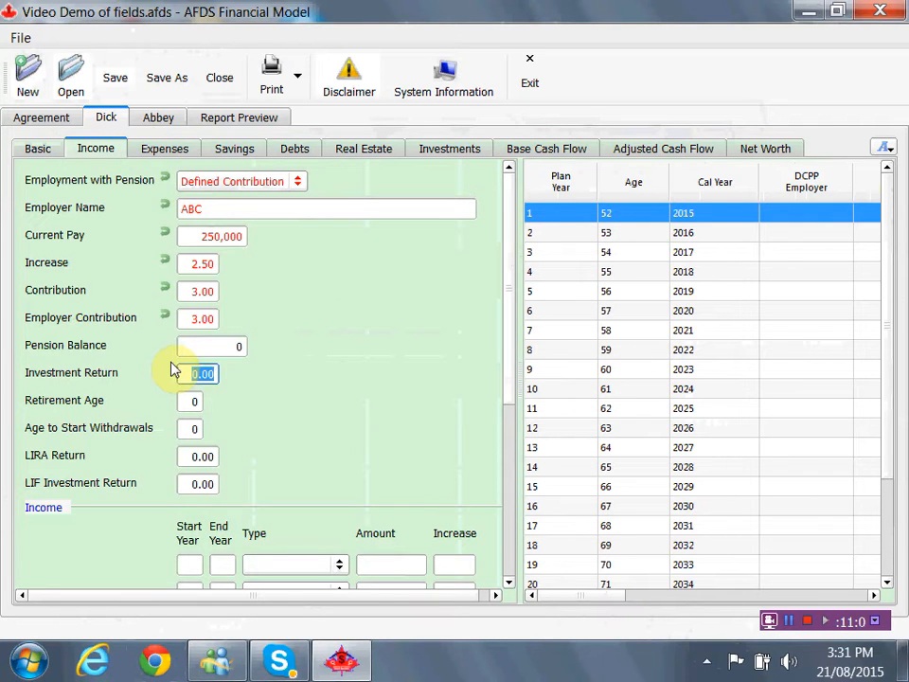
text(3)
key(Tab)
text(65)
key(Tab)
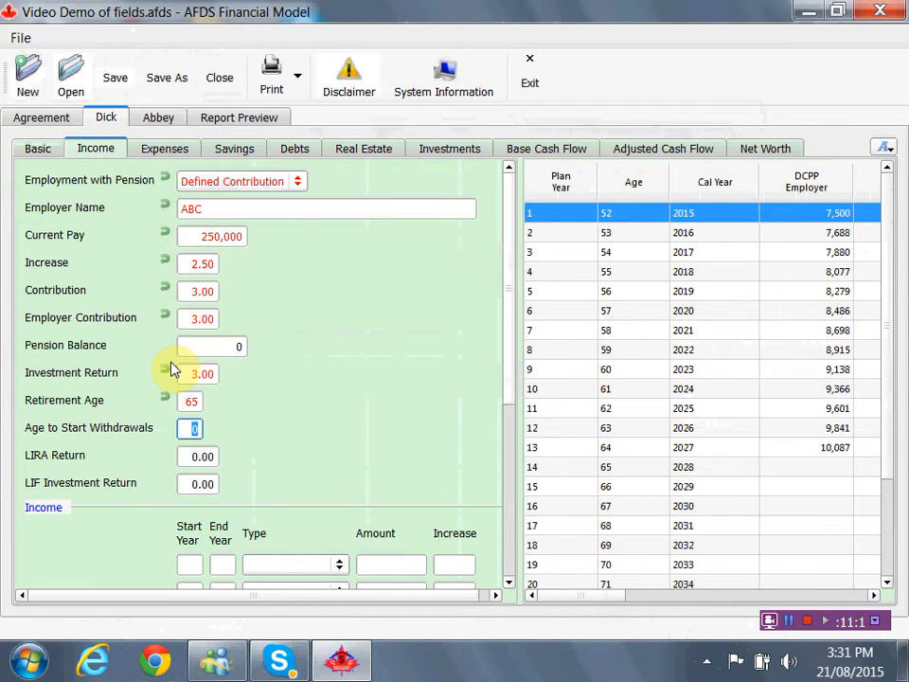
Set the supporter's age to start pension withdrawals to 70 and the LIRA return to 3.00.
text(70)
key(Tab)
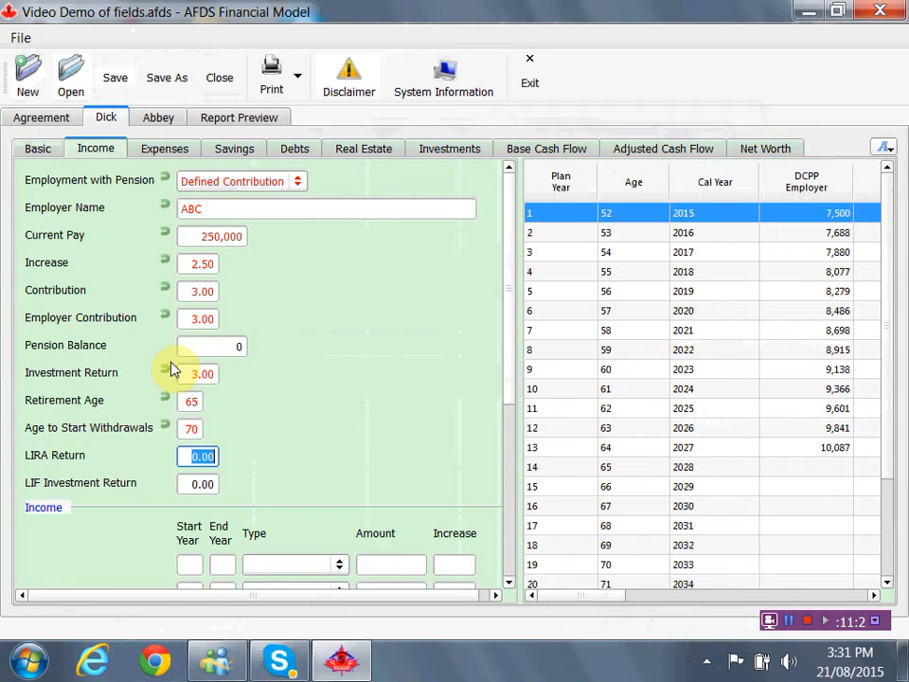
text(3)
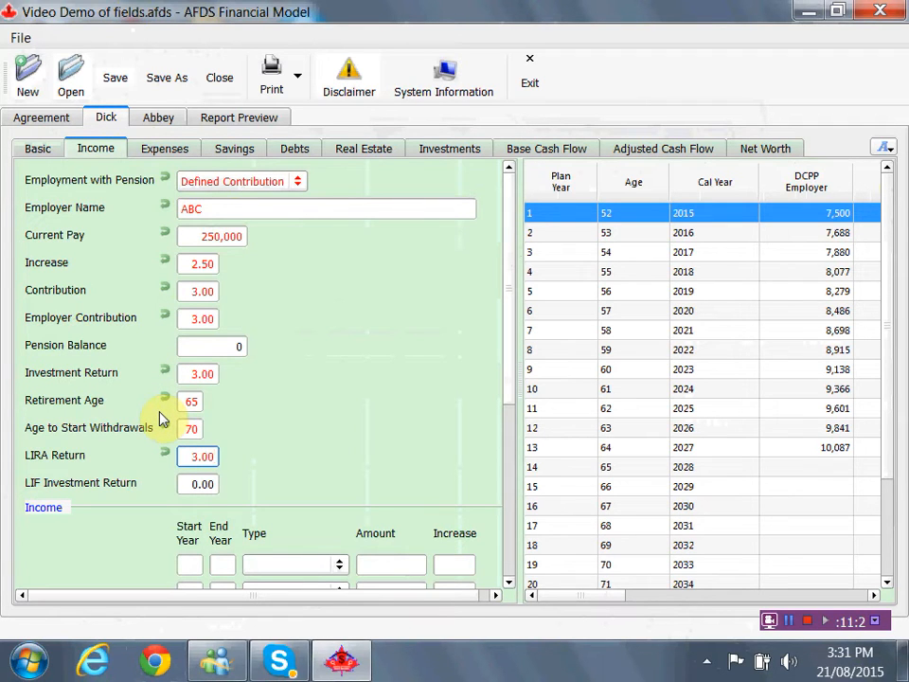
Set the supporter's LIF investment return to 3.00 and save the model.
key(Tab)
text(3)
key(Tab)
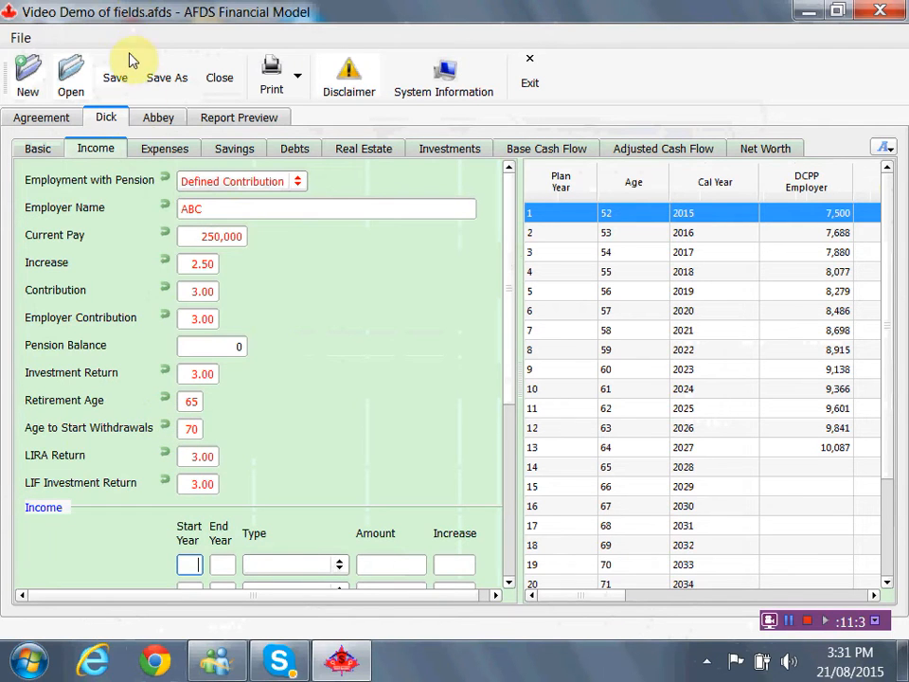
click(112, 79)
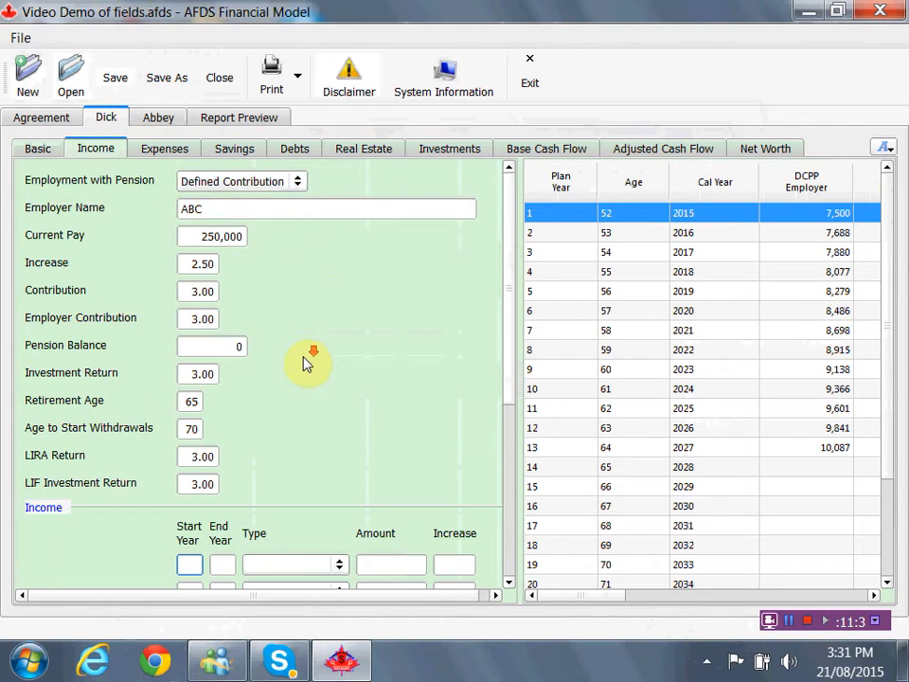
Add a Self Employment income of 25,000 ending in year 5 in the first income row, leaving start year and increase blank.
scroll(303, 360, down, 3)
scroll(307, 354, up, 2)
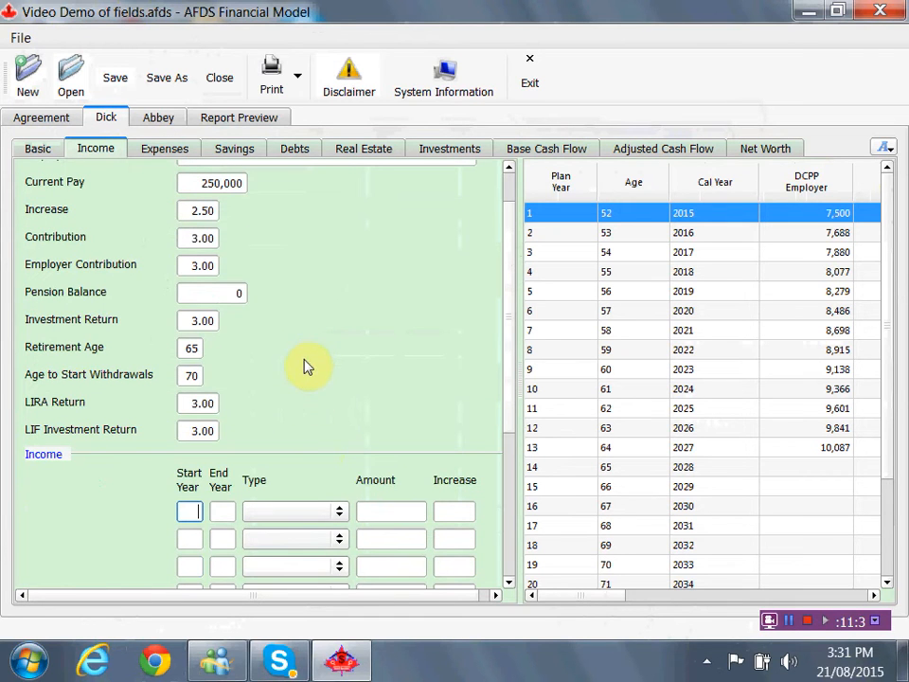
click(340, 511)
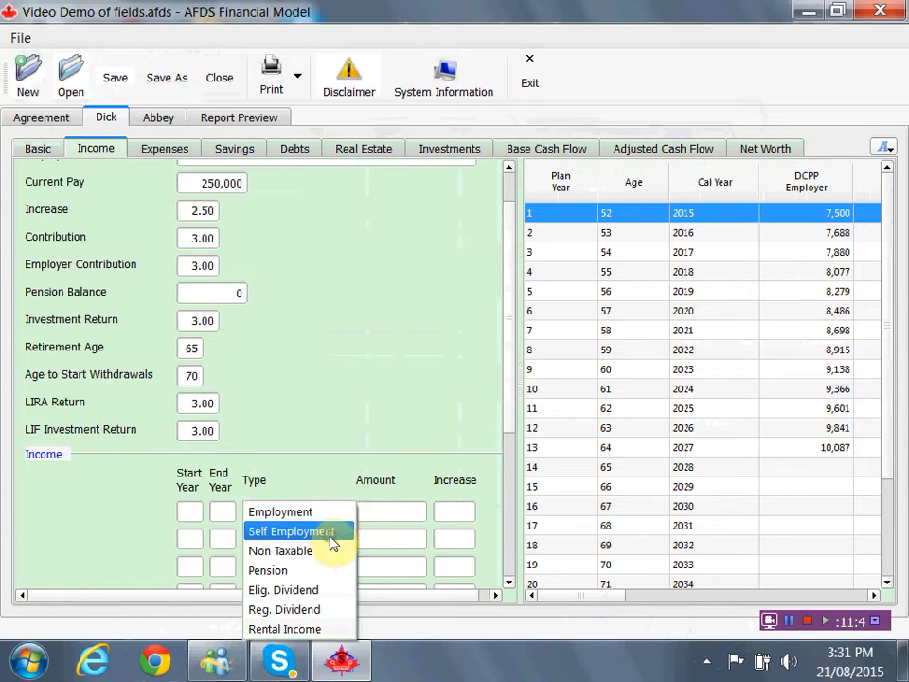
click(331, 537)
click(187, 510)
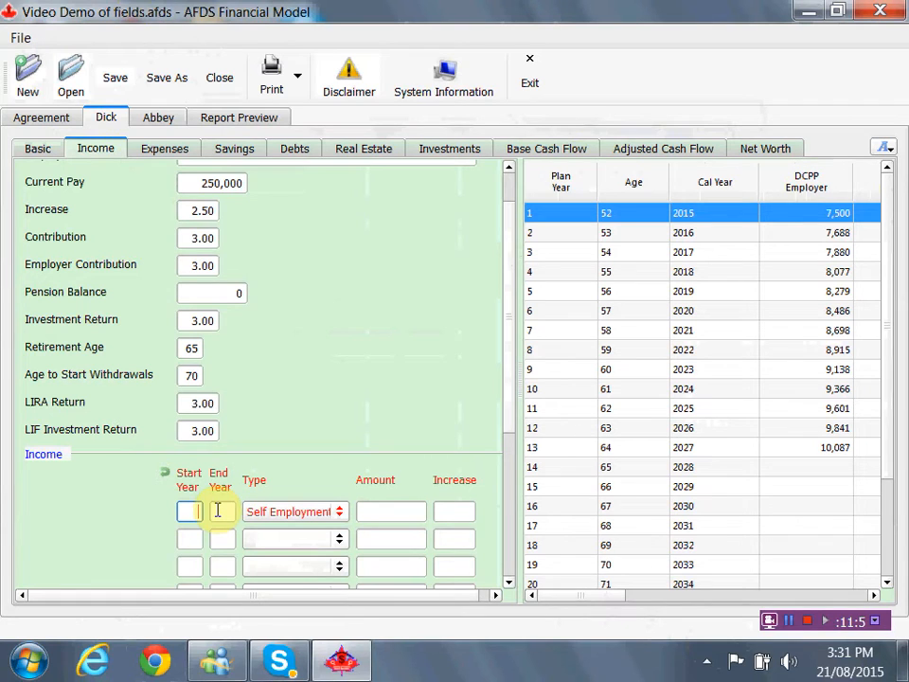
click(231, 512)
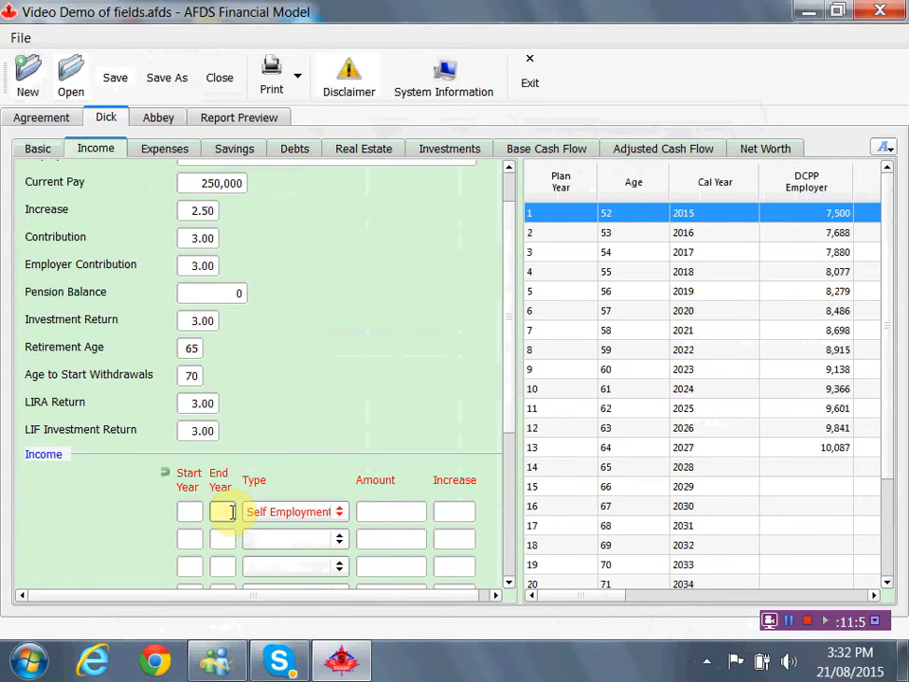
text(5)
key(Tab)
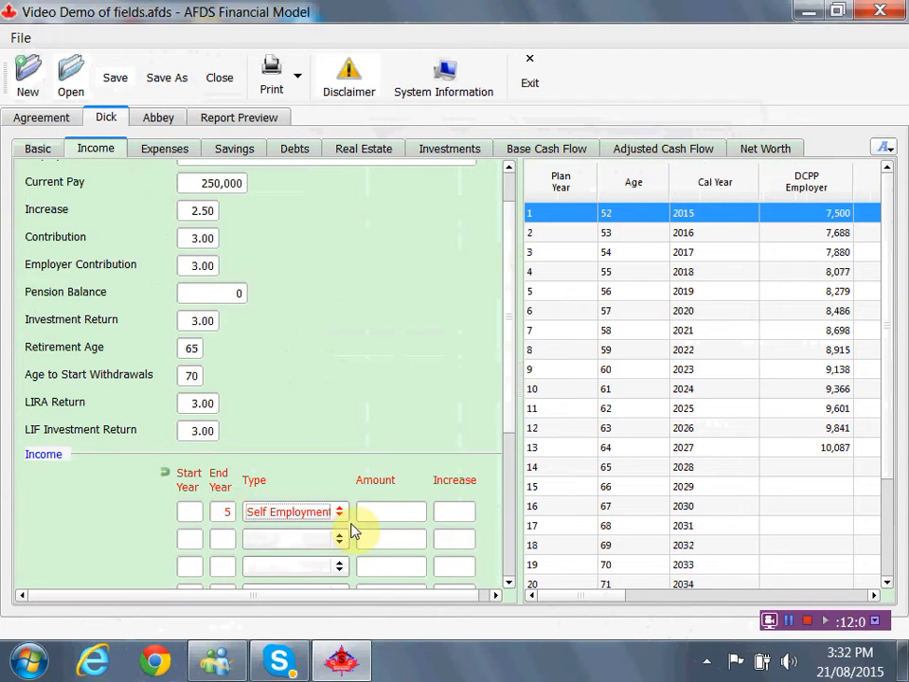
click(386, 512)
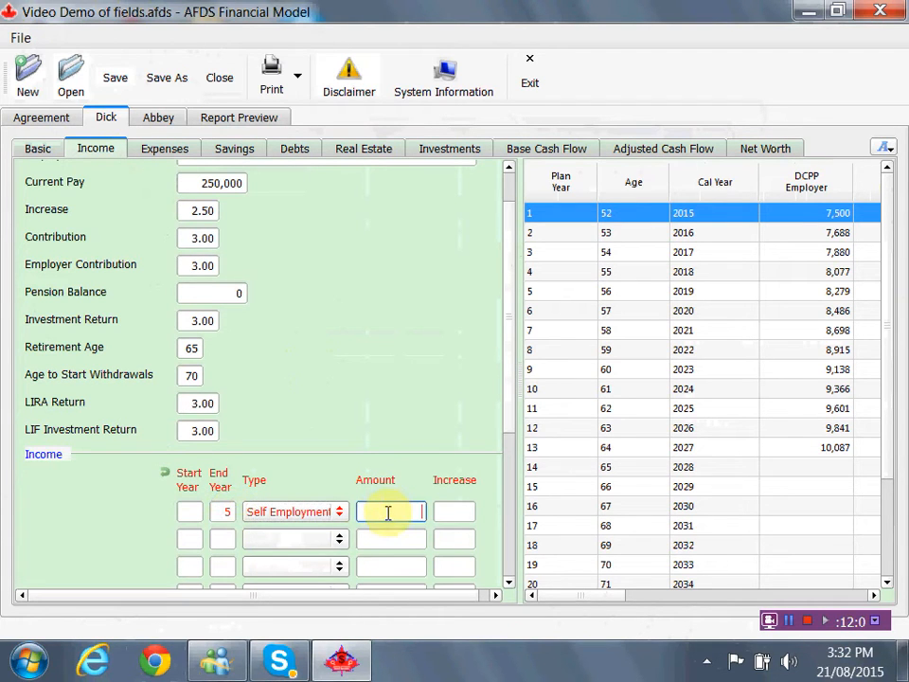
text(25,000)
click(447, 512)
scroll(454, 510, down, 4)
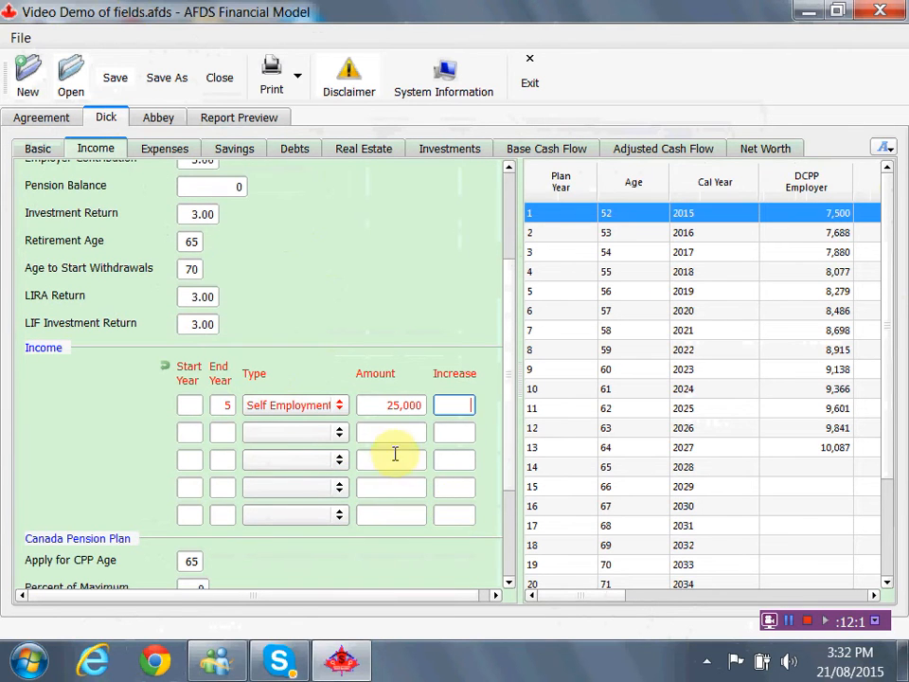
Change the supporter's employment pension type to Defined Benefit, keeping both contribution rates at 3.00.
click(339, 432)
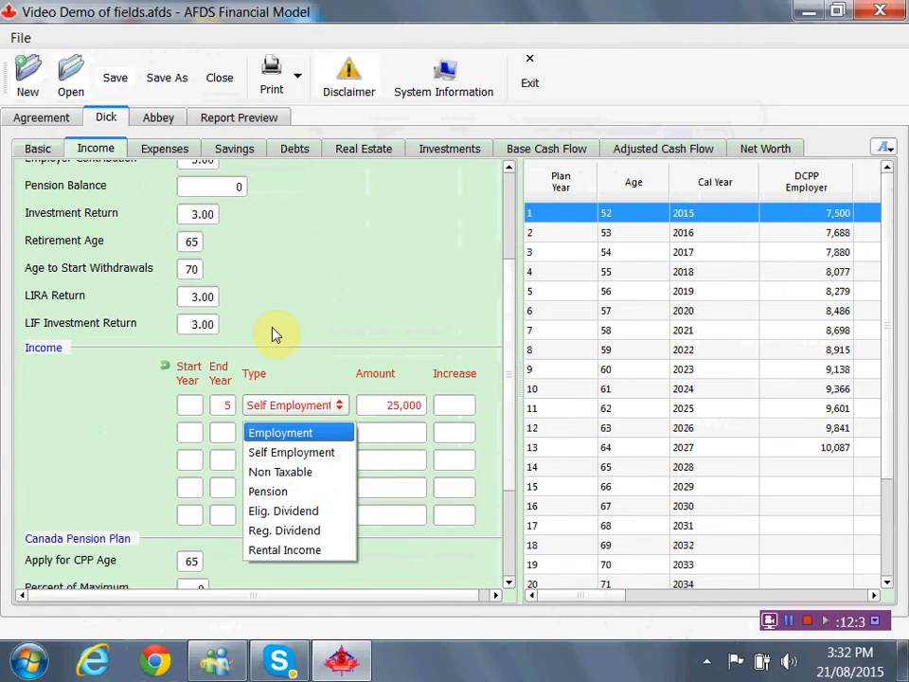
scroll(278, 336, up, 3)
click(298, 185)
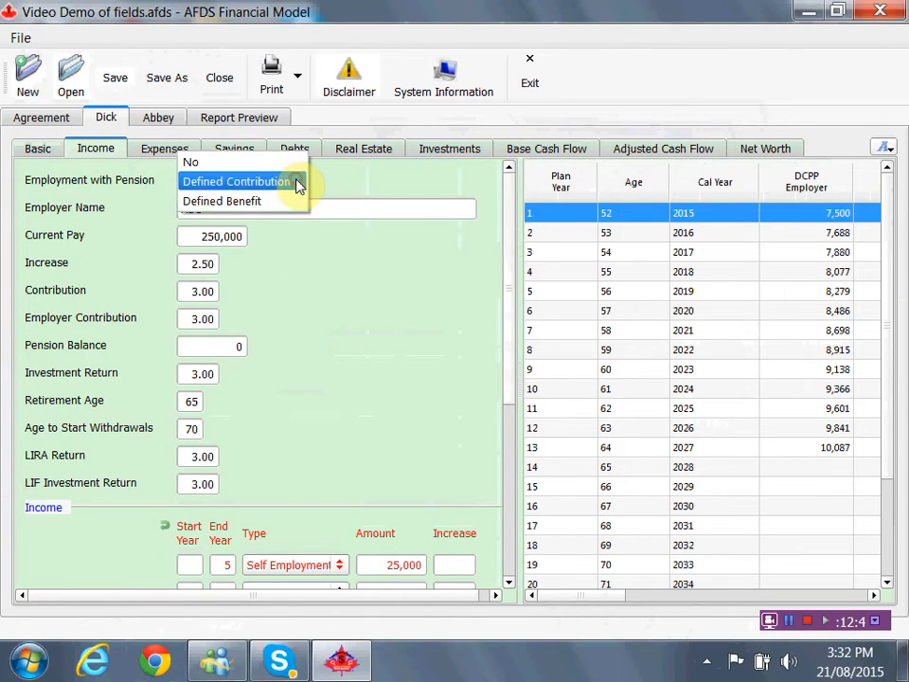
click(229, 203)
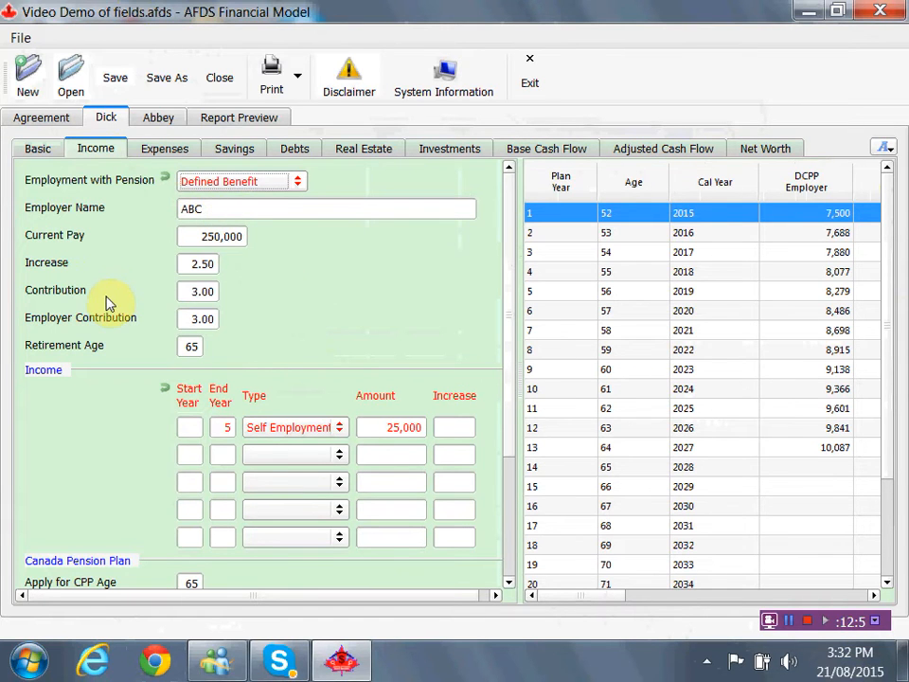
click(200, 291)
click(197, 315)
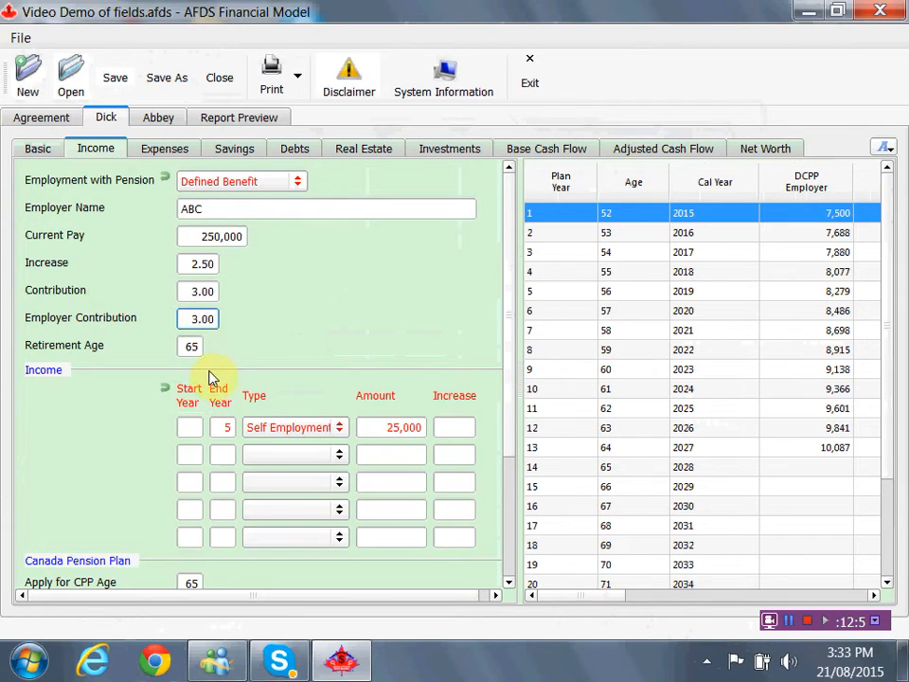
scroll(215, 368, down, 1)
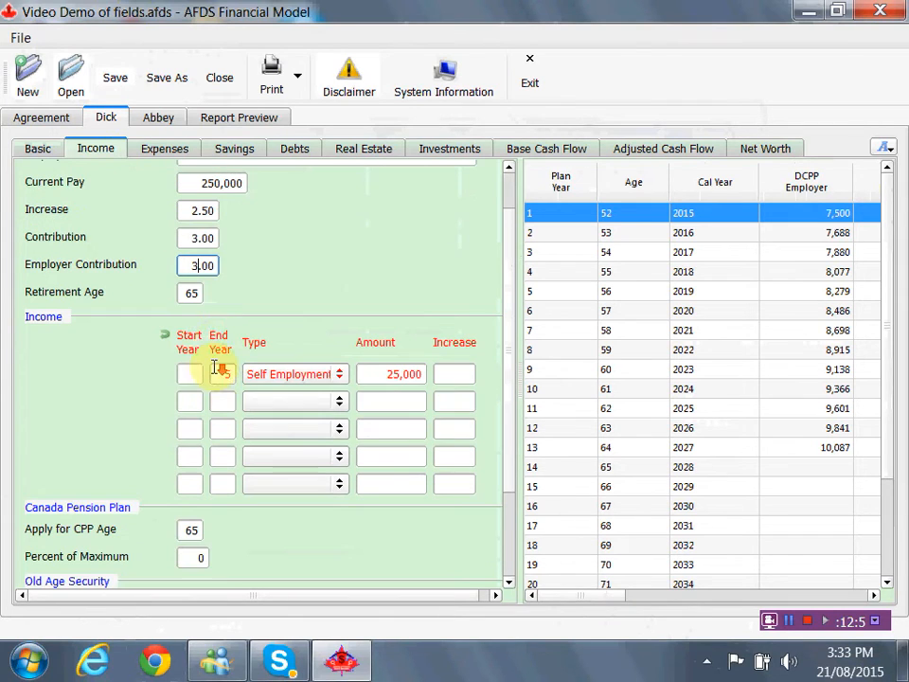
Add a Pension income of 30,000 starting in year 13 with a 2.00 increase in the second income row.
click(341, 407)
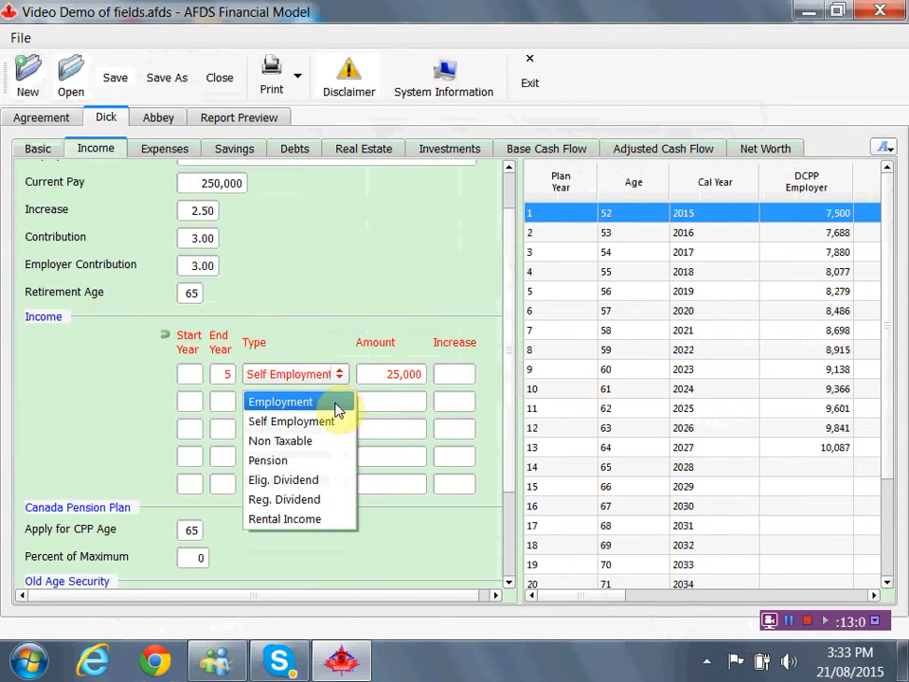
click(302, 463)
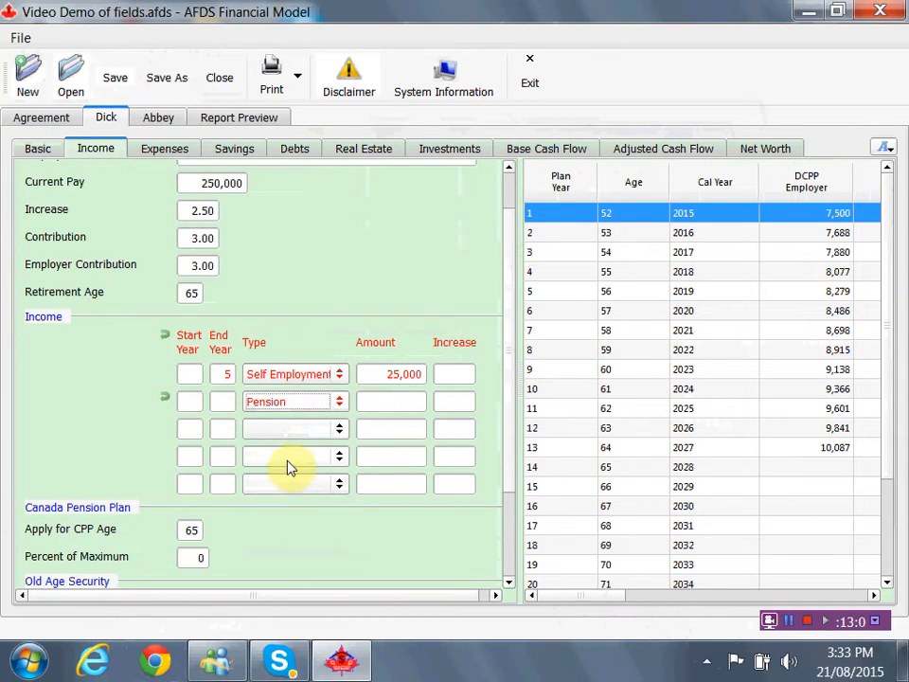
click(194, 401)
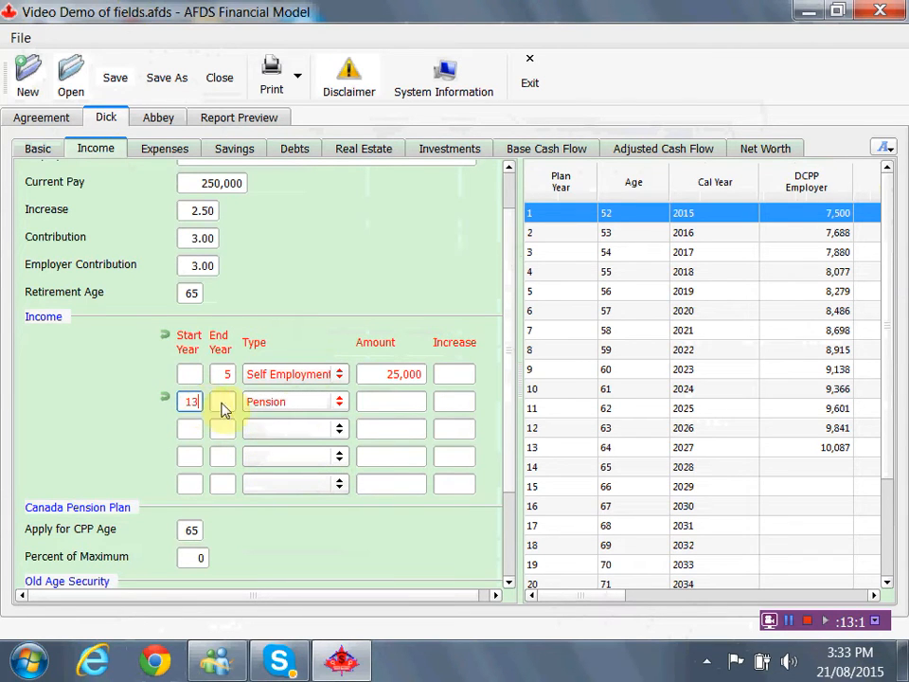
click(379, 405)
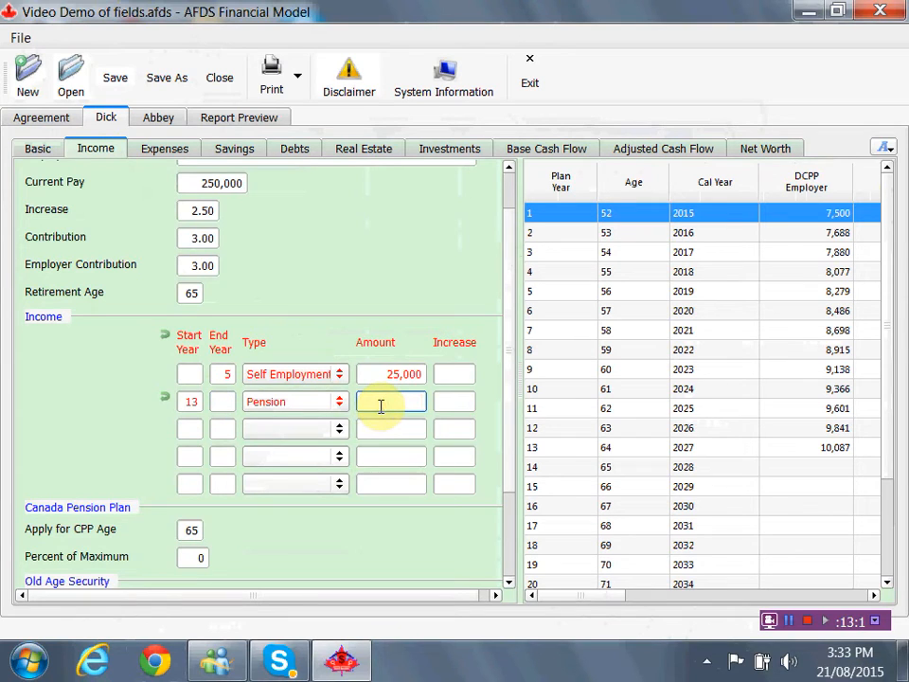
text(30,000)
key(Tab)
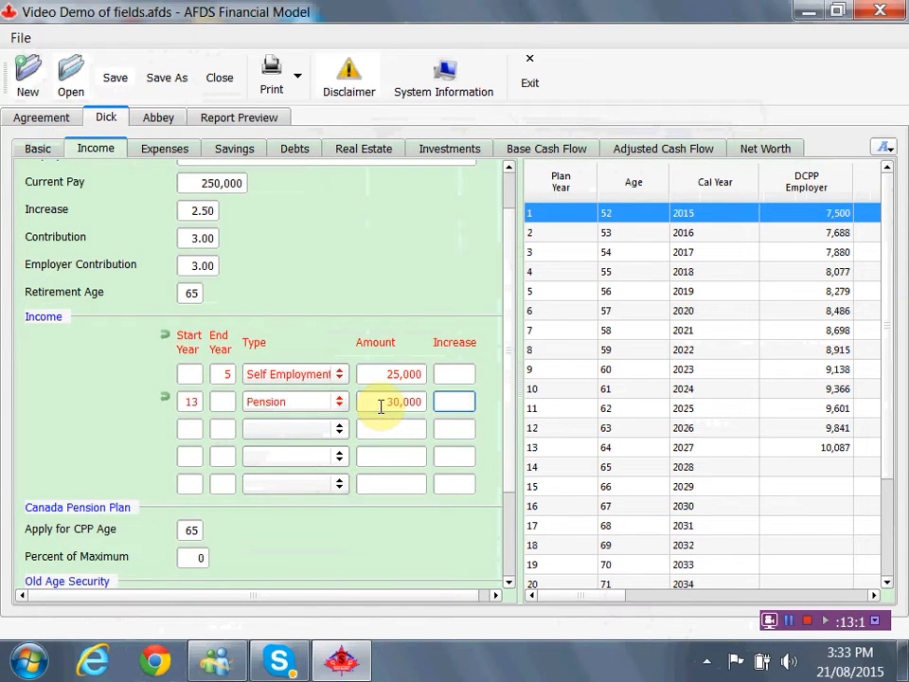
text(200)
Examine the yearly income projection for the employment, self-employment and defined benefit pension payout columns.
drag(617, 601, 708, 596)
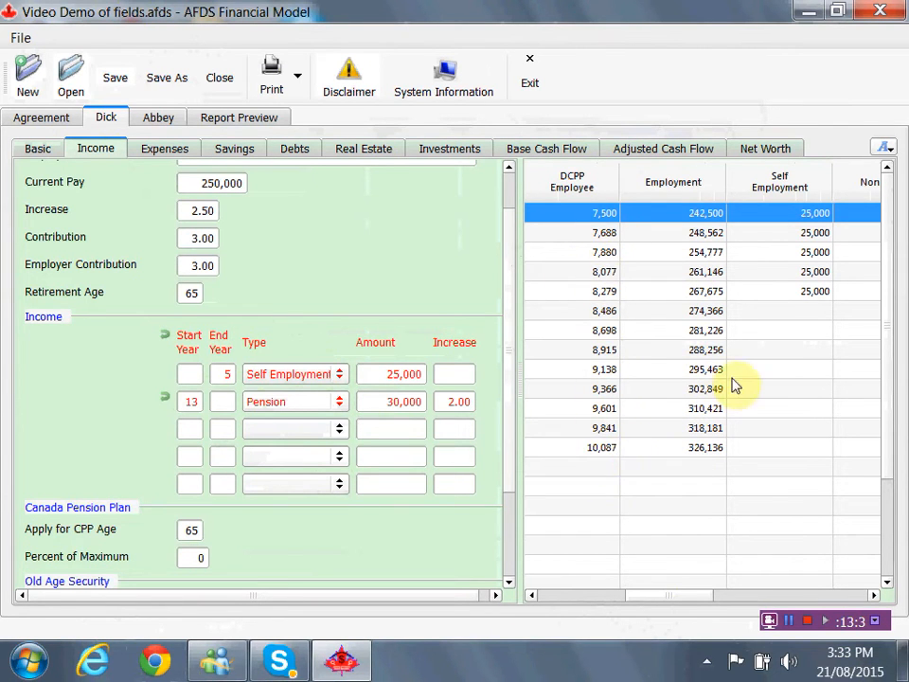
drag(887, 459, 888, 415)
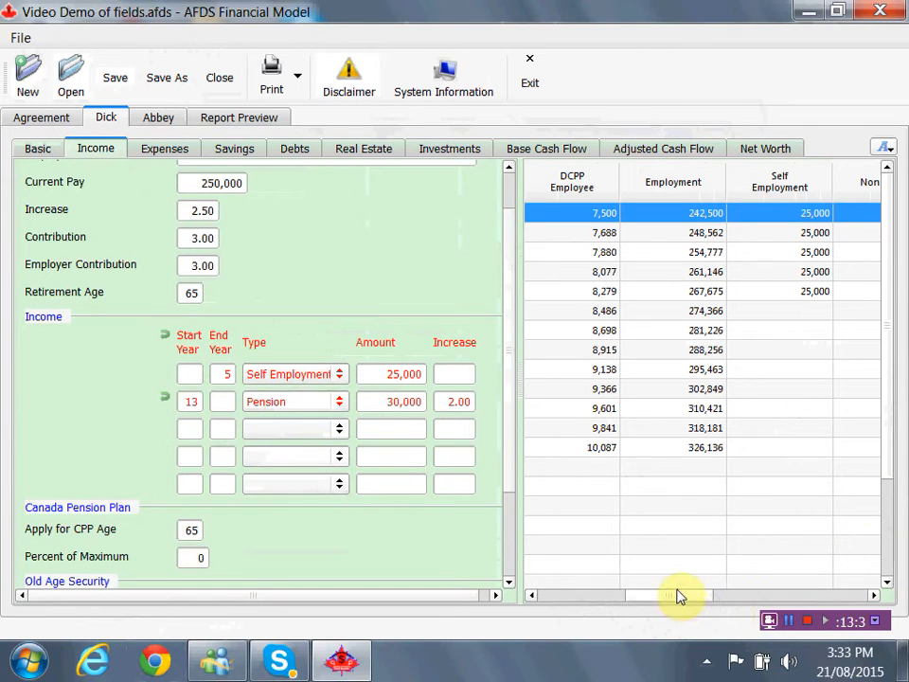
drag(678, 596, 599, 614)
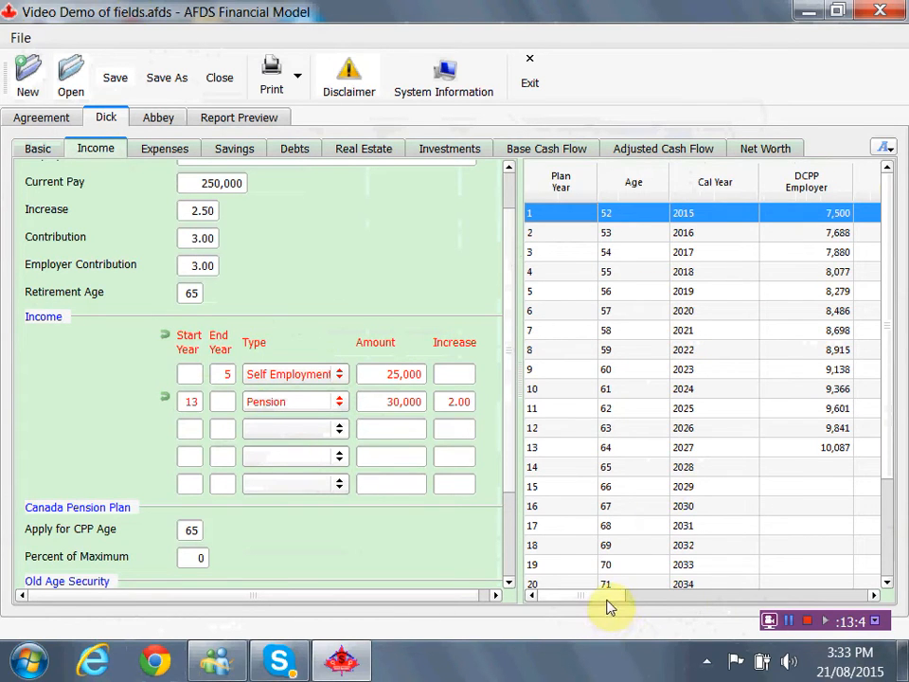
drag(625, 604, 769, 602)
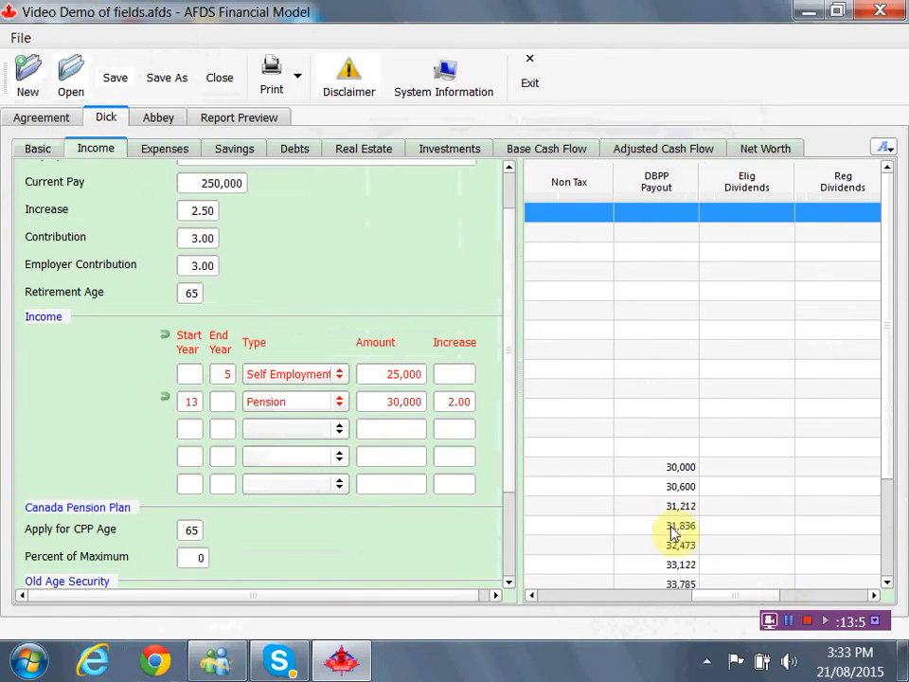
click(671, 474)
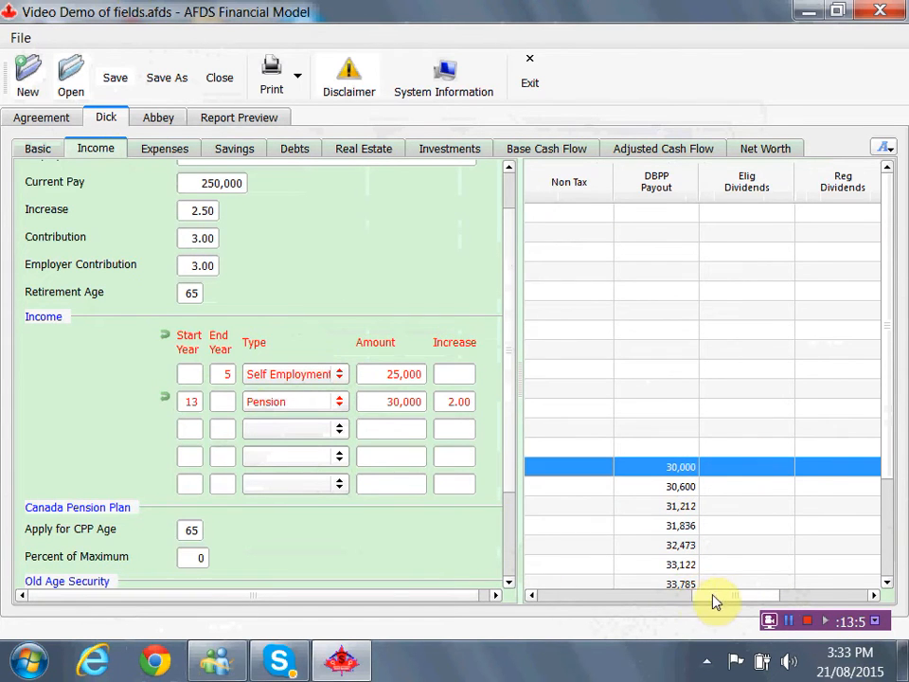
drag(695, 594, 744, 594)
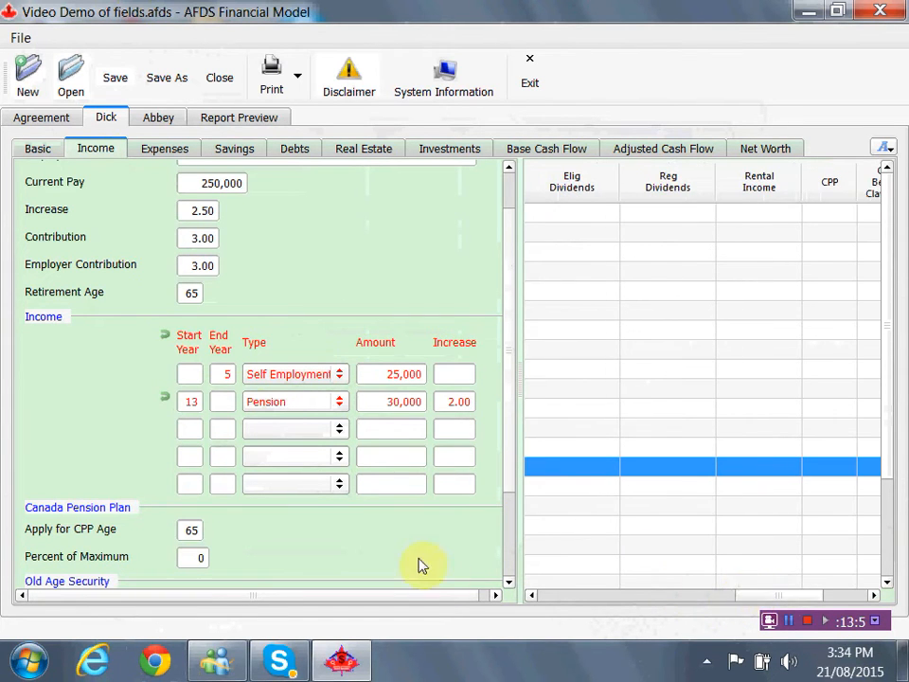
Keep the Canada Pension Plan application age at 65 and set its percent of maximum to 100.
click(508, 466)
scroll(519, 519, down, 2)
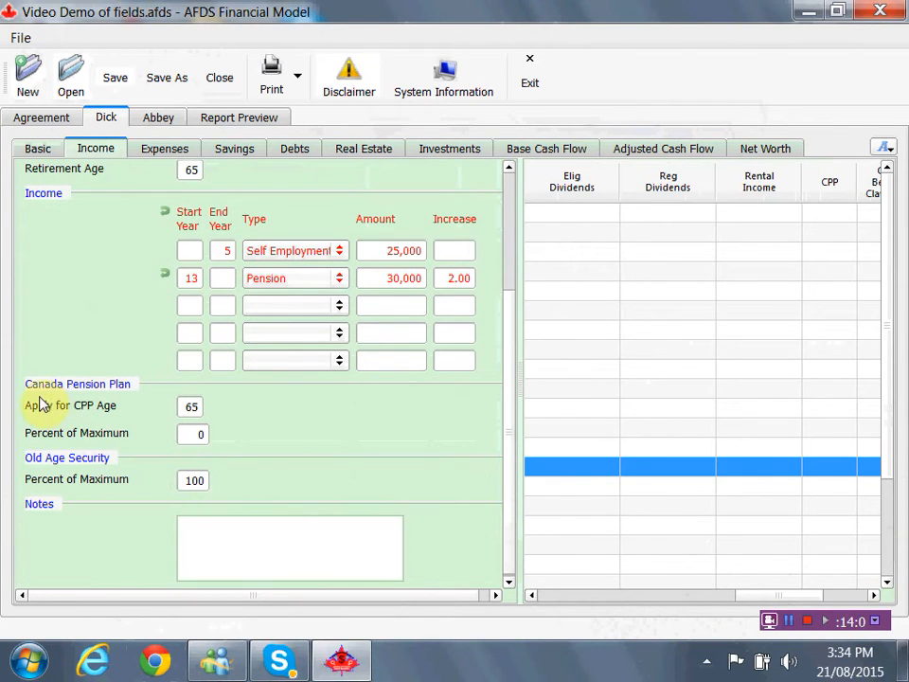
drag(185, 407, 218, 406)
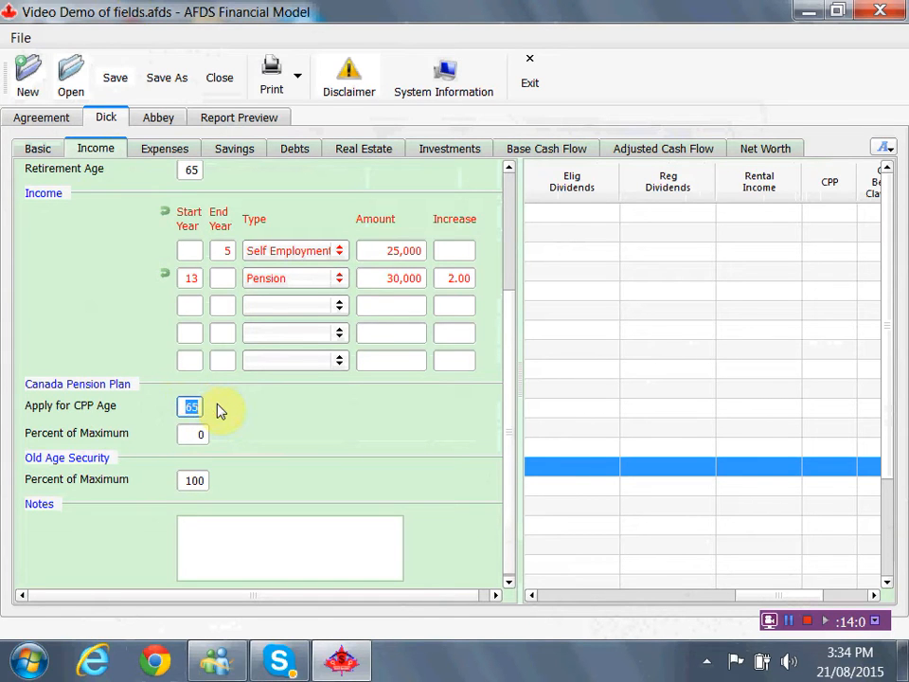
drag(184, 432, 222, 433)
text(100)
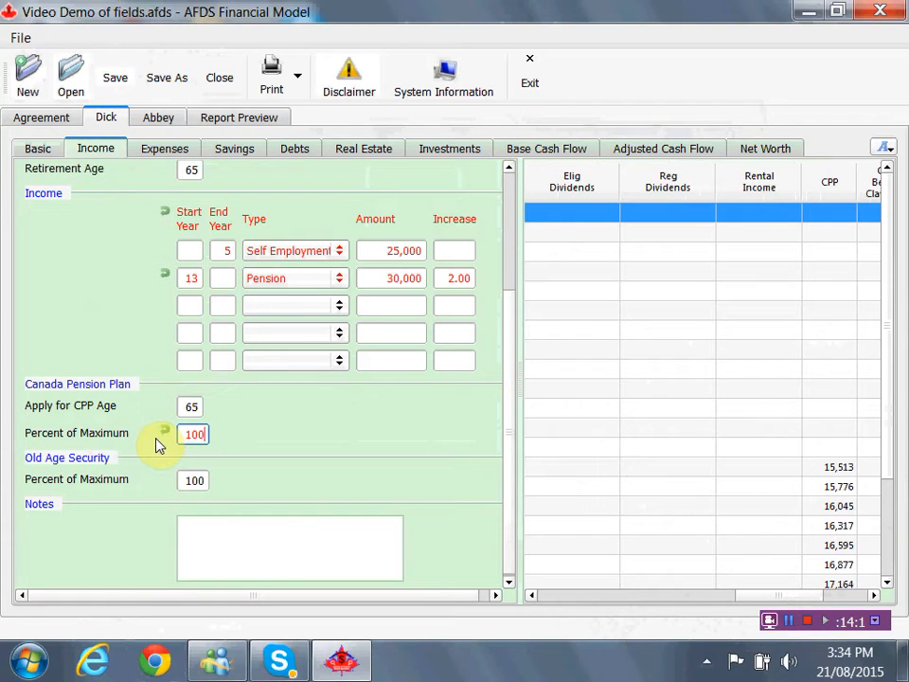
Leave the Old Age Security percent of maximum at 100 and save the model.
double_click(186, 482)
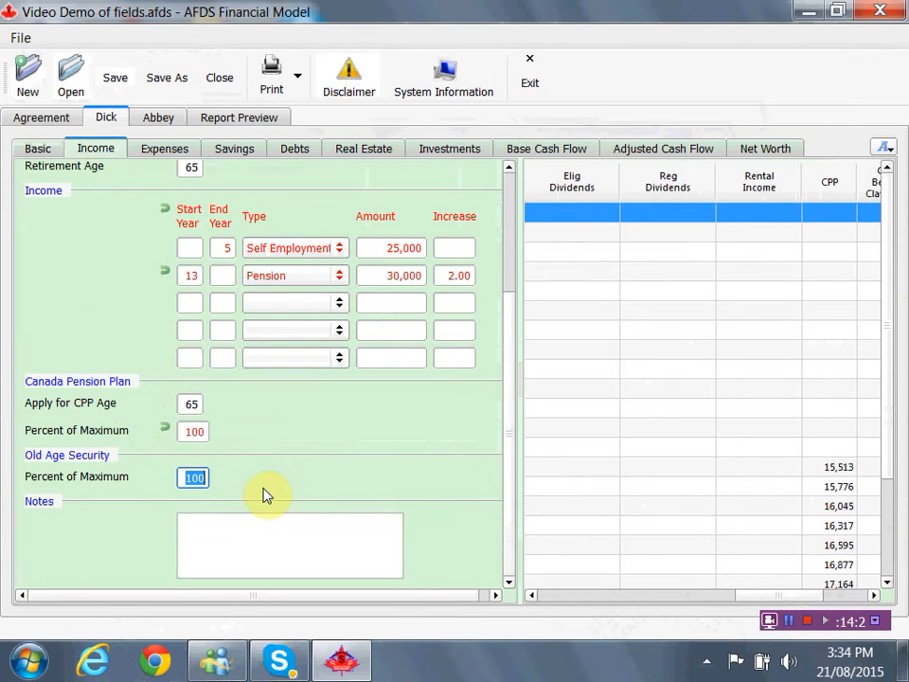
click(781, 599)
drag(781, 599, 843, 598)
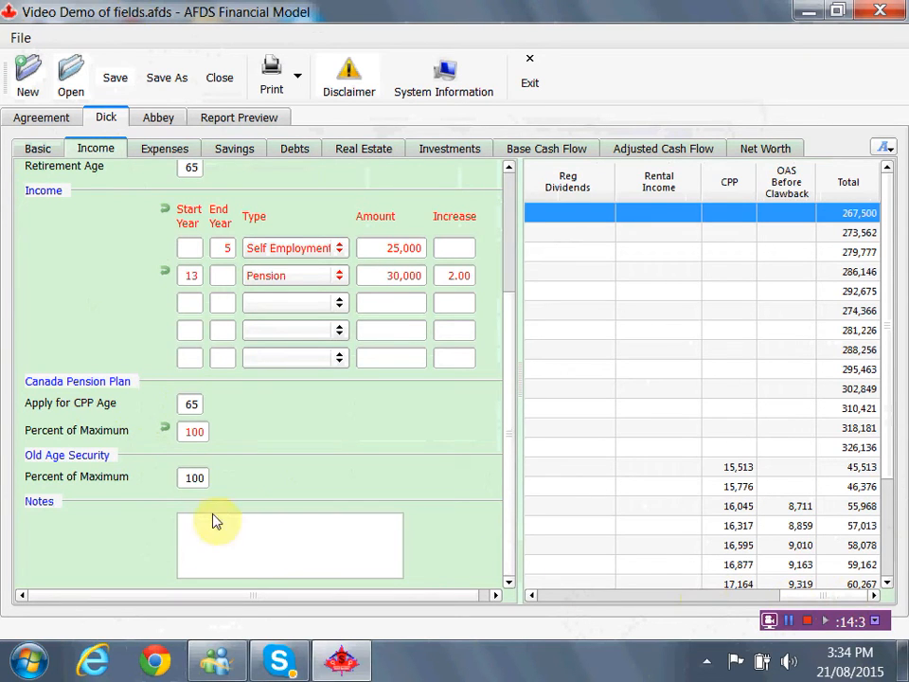
click(193, 478)
double_click(209, 473)
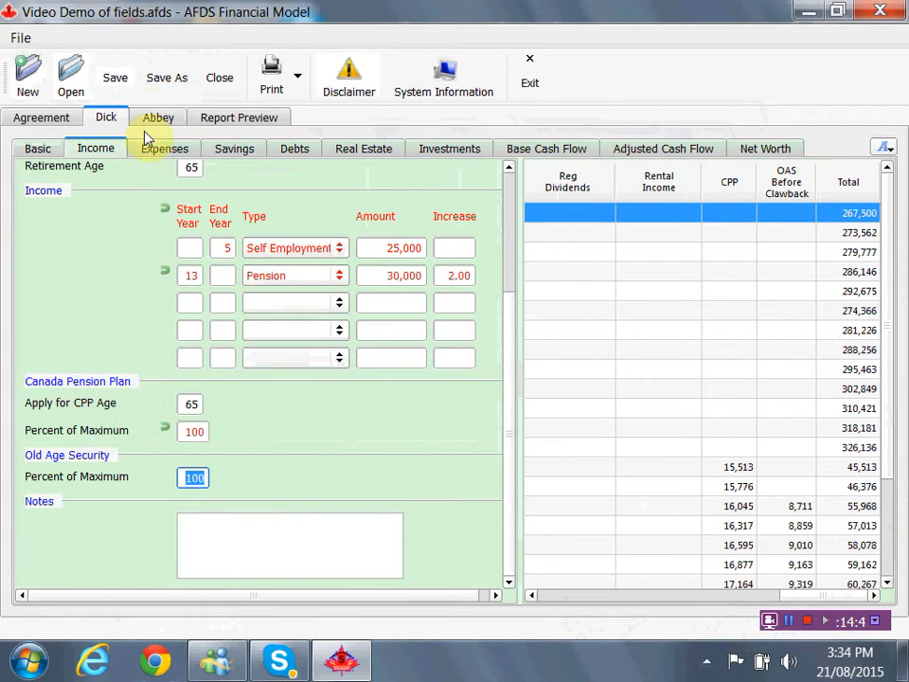
click(115, 78)
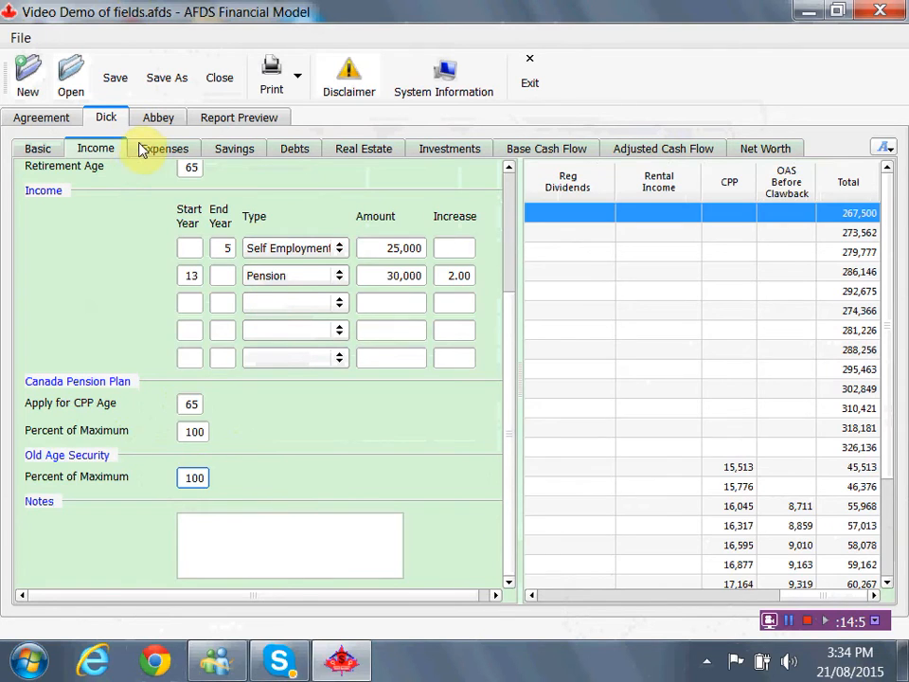
Add a "basic expenses" entry of 30,000 with a 2.50 increase in the first row of the supporter's expenses.
click(144, 149)
drag(294, 207, 451, 207)
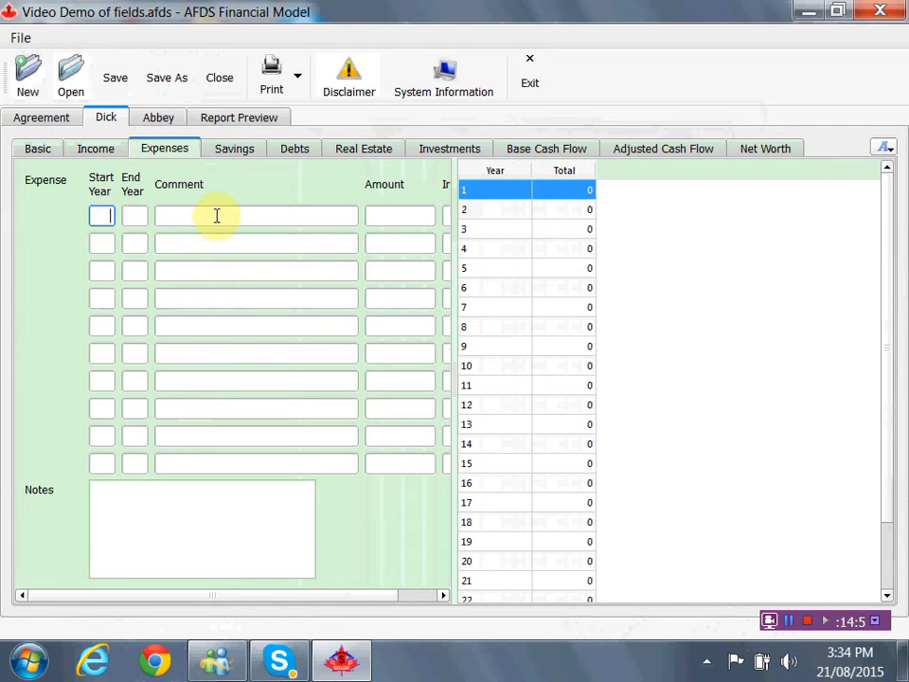
click(252, 211)
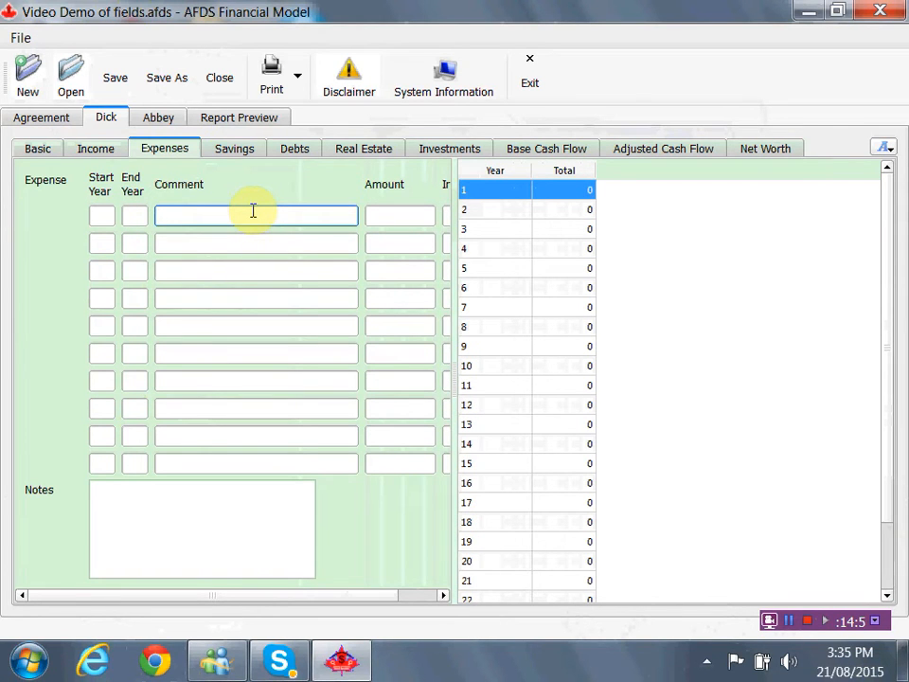
text(basic)
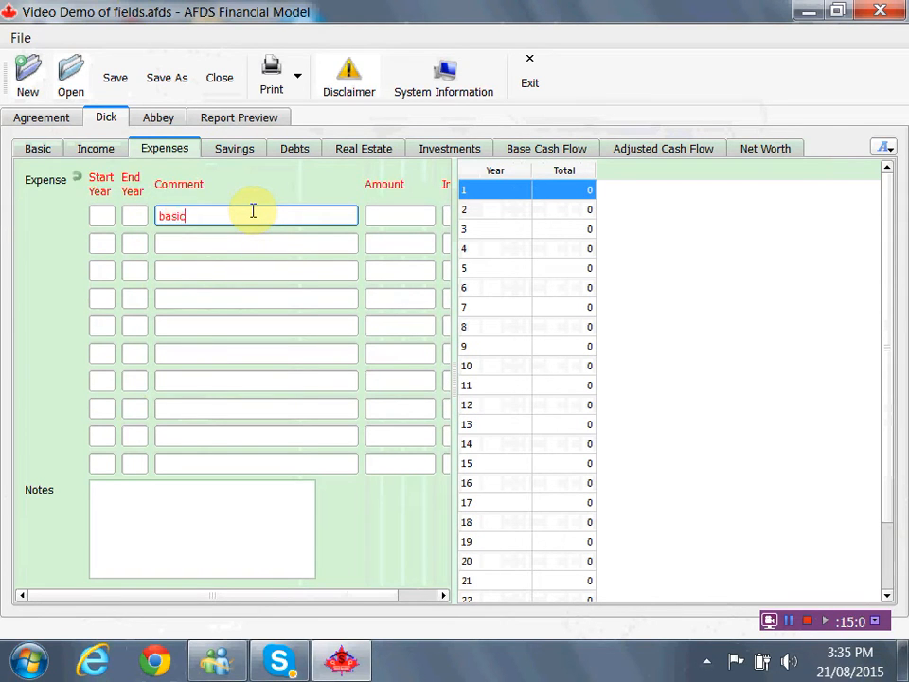
text( expenses)
key(Tab)
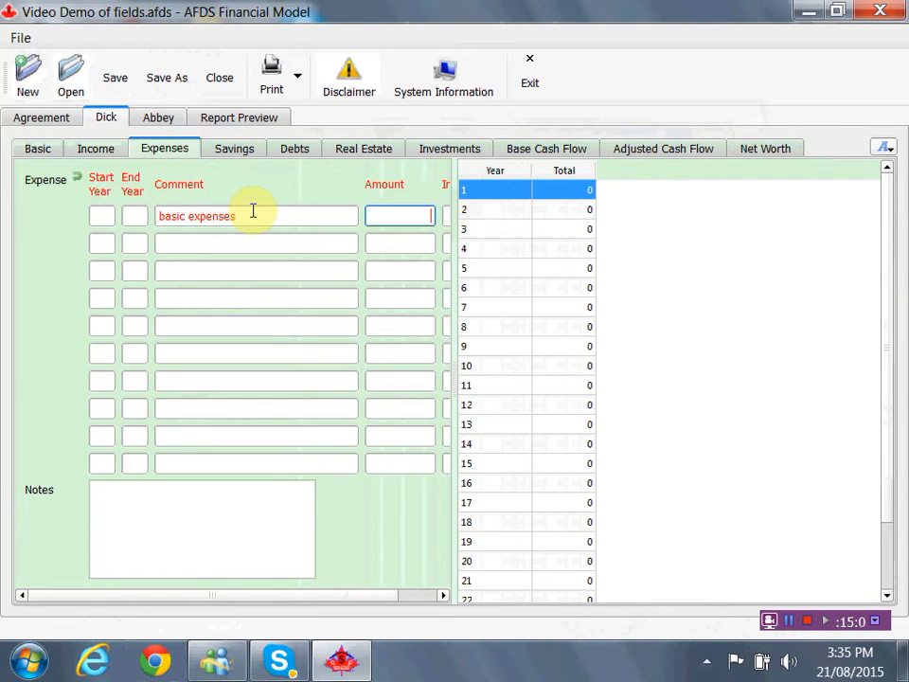
text(300000)
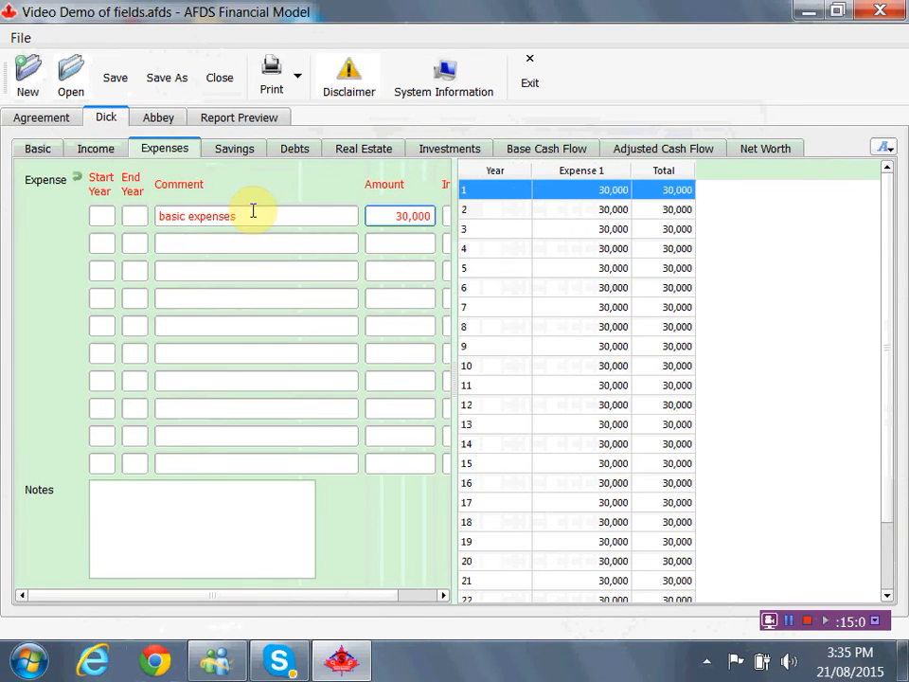
drag(455, 200, 562, 190)
click(532, 217)
text(2.5)
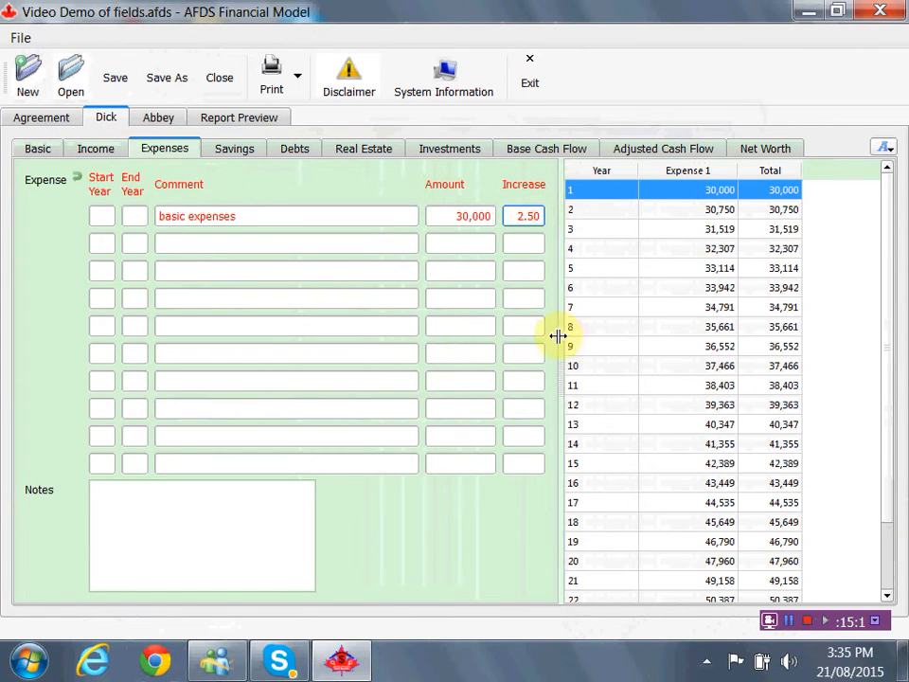
Add a "tuition for ex" expense of 8,000 ending in year 4 in the second row and check its yearly projection.
click(111, 242)
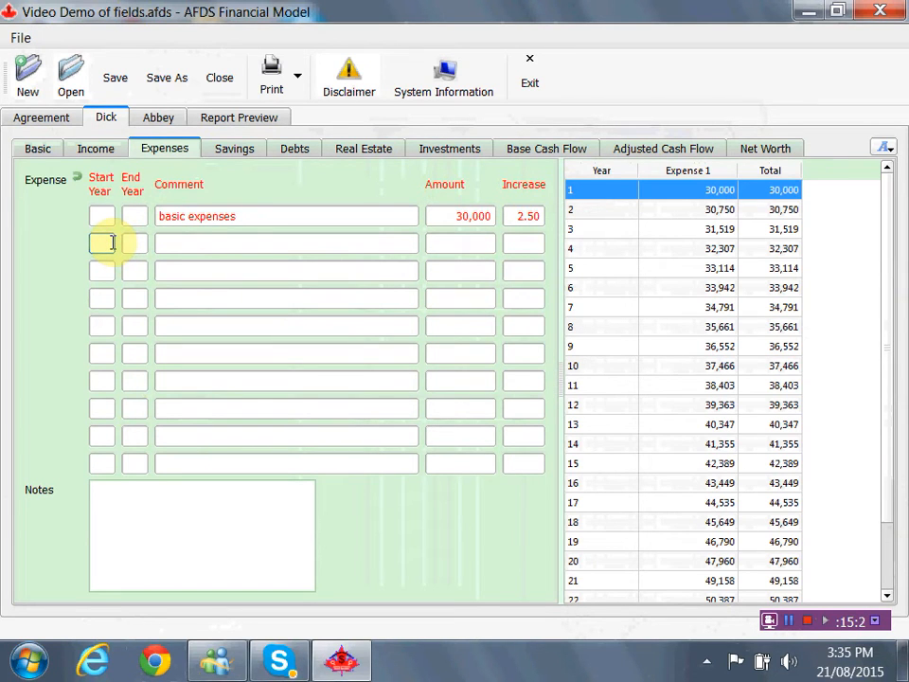
key(Tab)
text(4)
key(Tab)
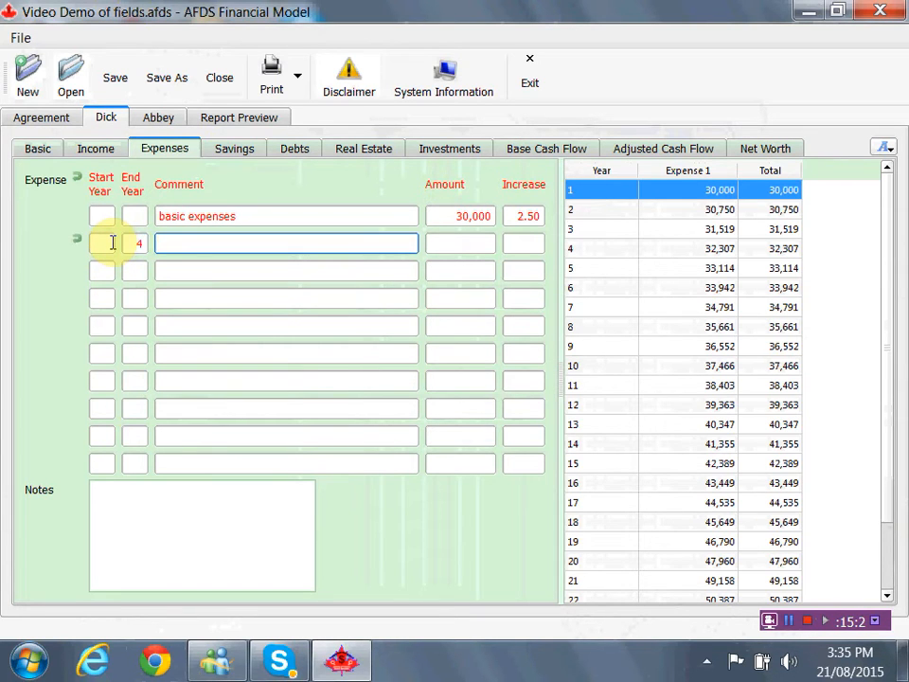
text(tuition for ex)
key(Tab)
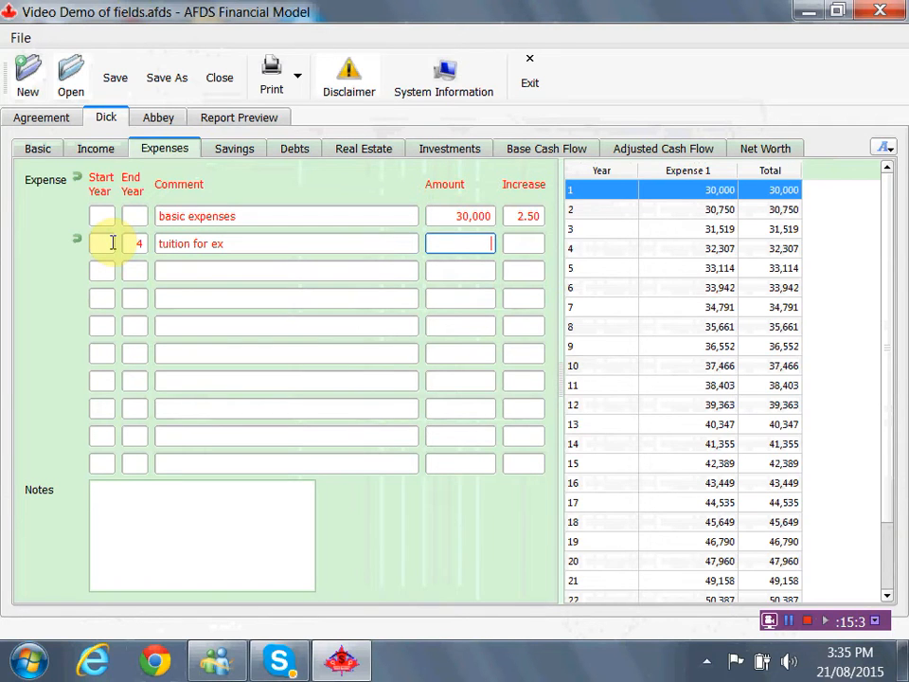
text(8000)
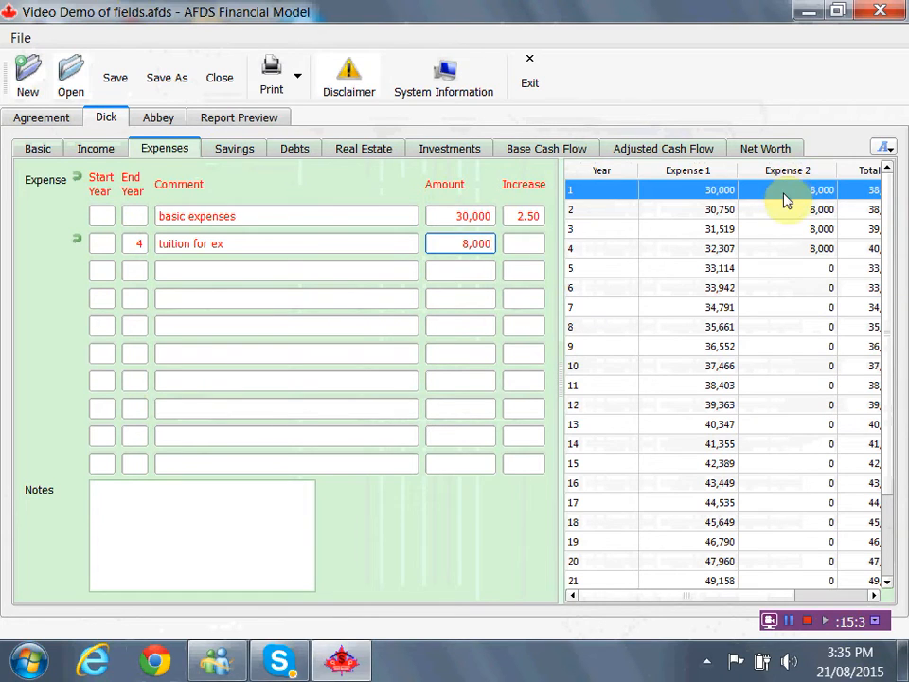
click(804, 250)
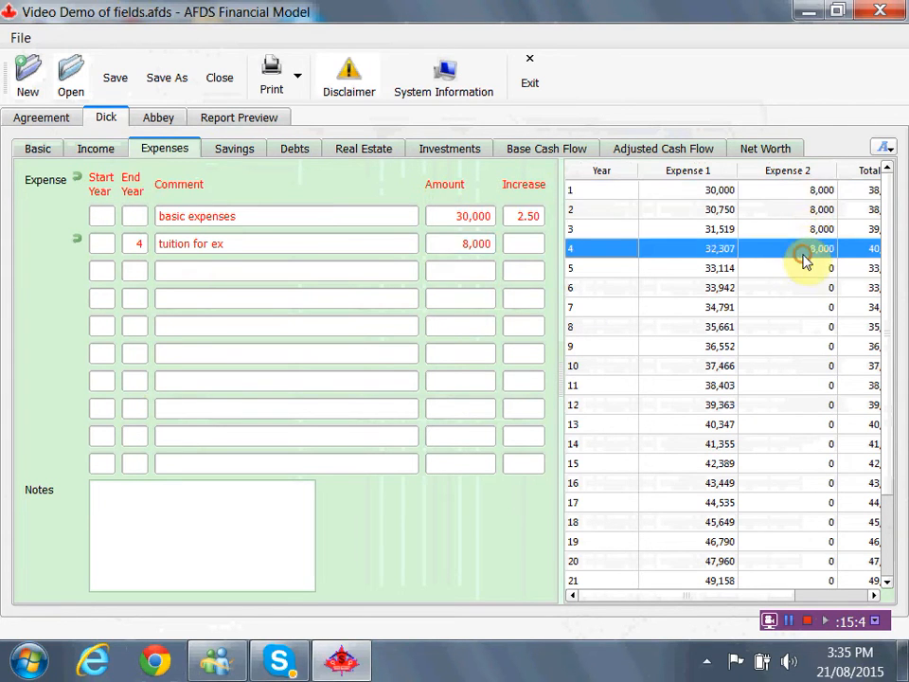
Set the tuition expense's start year to 1, check the year 2 projection and save the model.
click(511, 247)
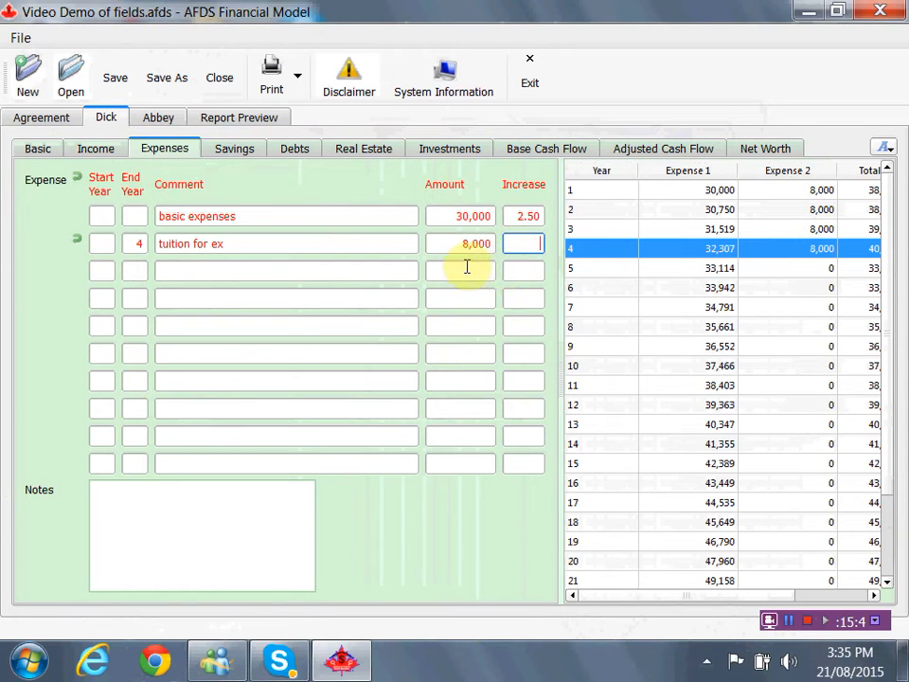
click(101, 244)
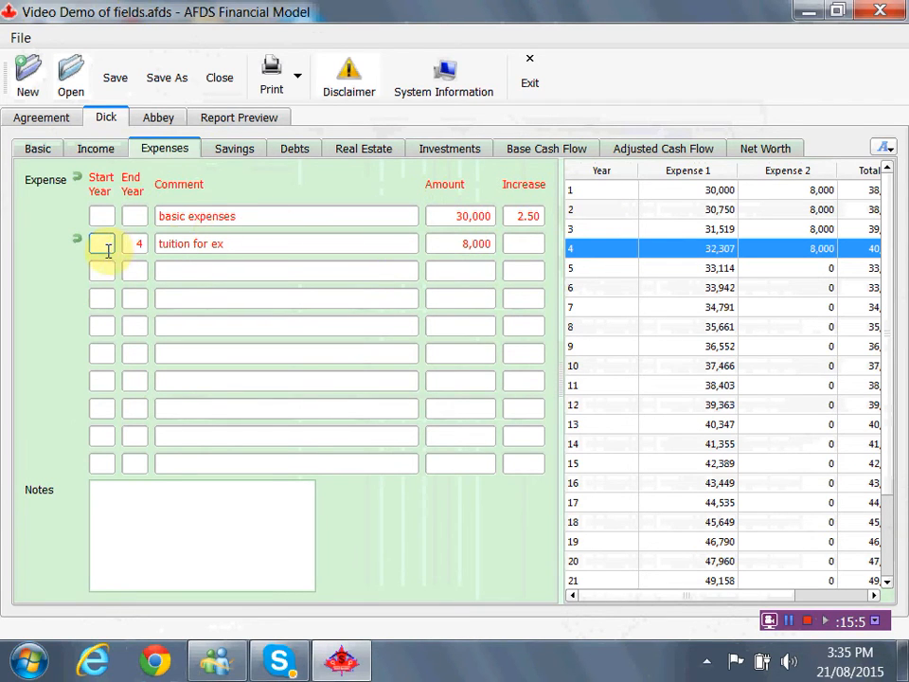
text(1)
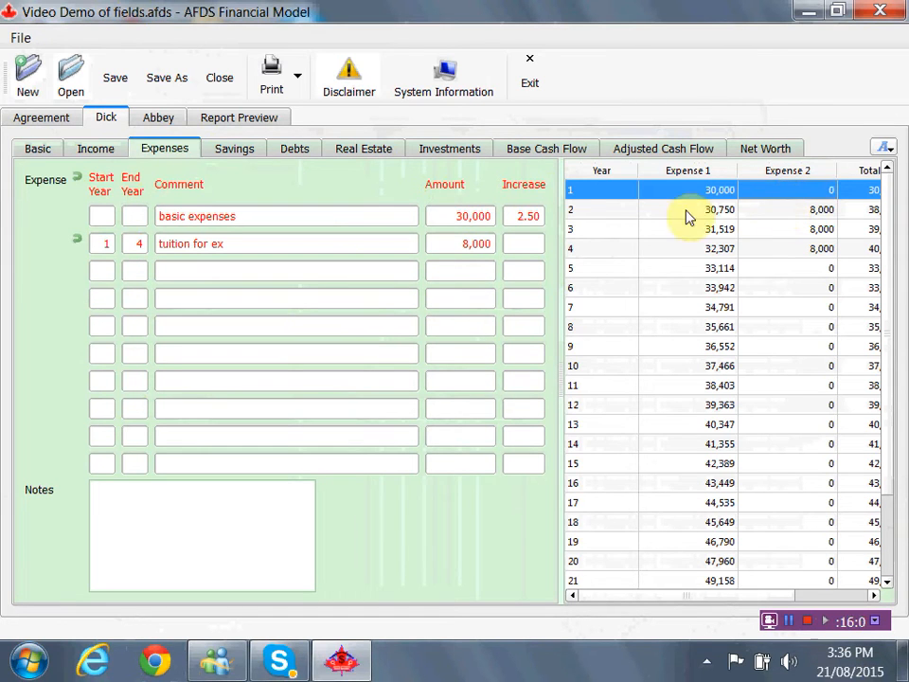
click(596, 214)
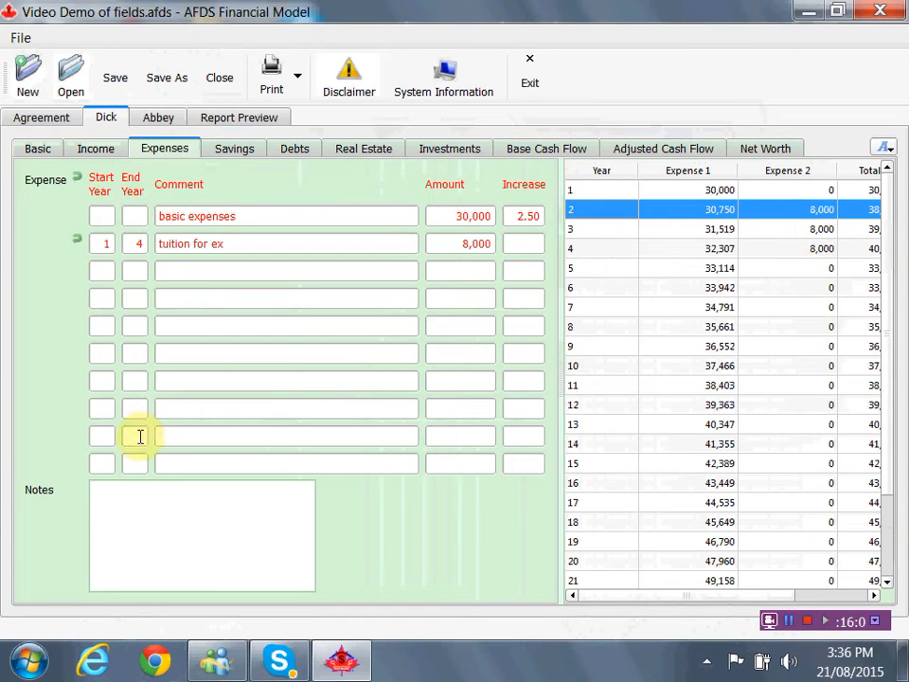
click(116, 85)
Set the supporter's savings balance to 10,000 and the expected savings return to 1.20.
click(237, 150)
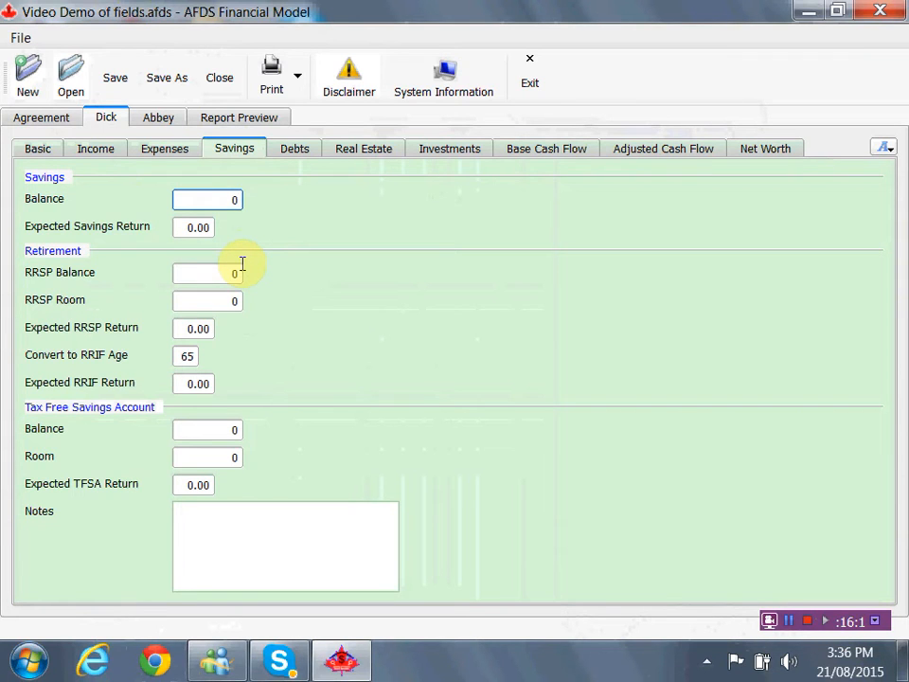
double_click(230, 200)
text(10,000)
key(Tab)
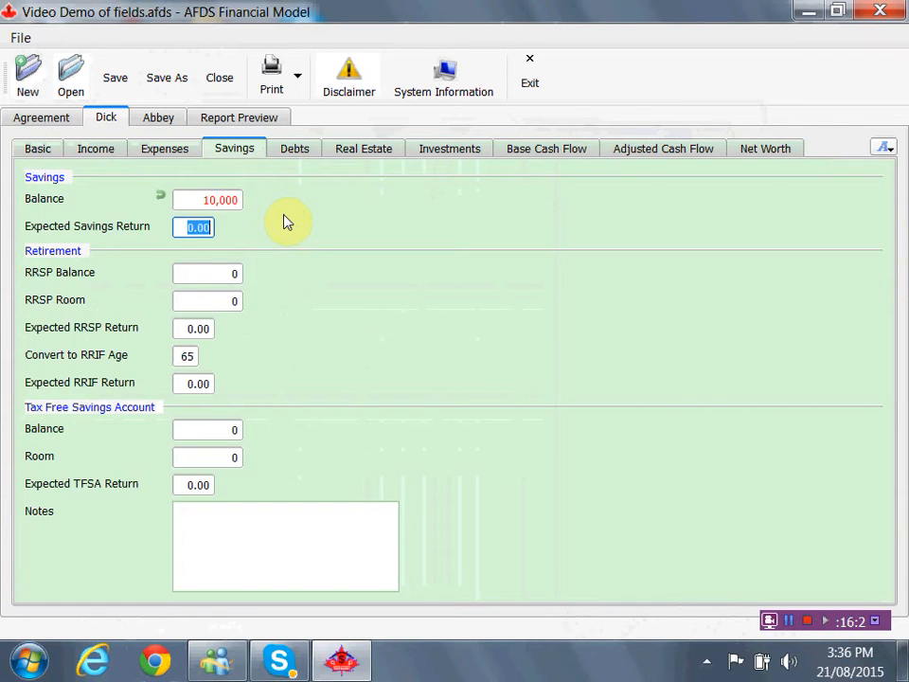
text(120)
key(Tab)
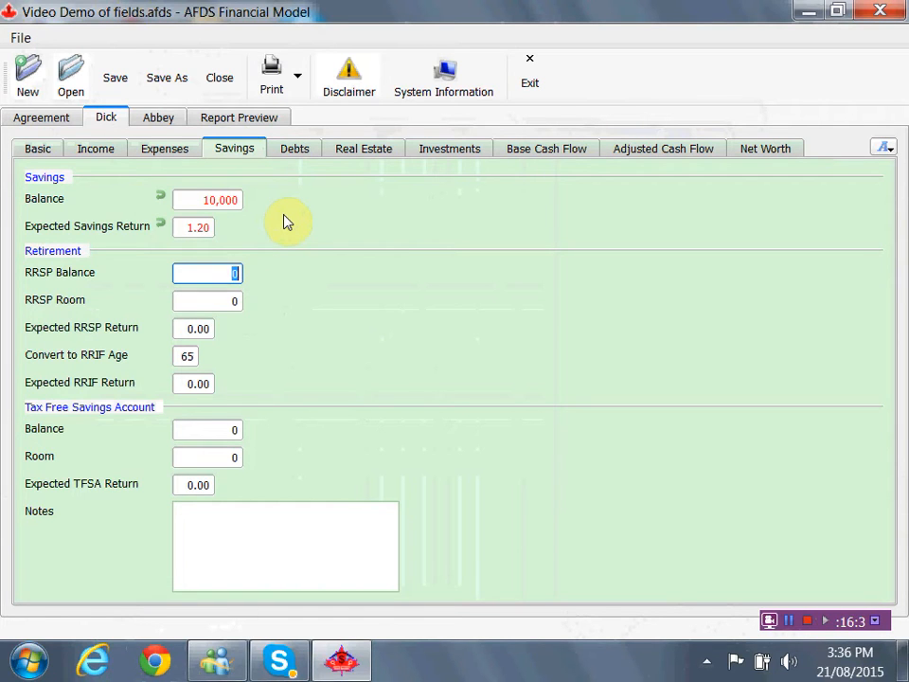
Set the RRSP balance to 150,000, the RRSP room to 25,000 and the expected RRSP return to 4.00.
text(150,000)
key(Tab)
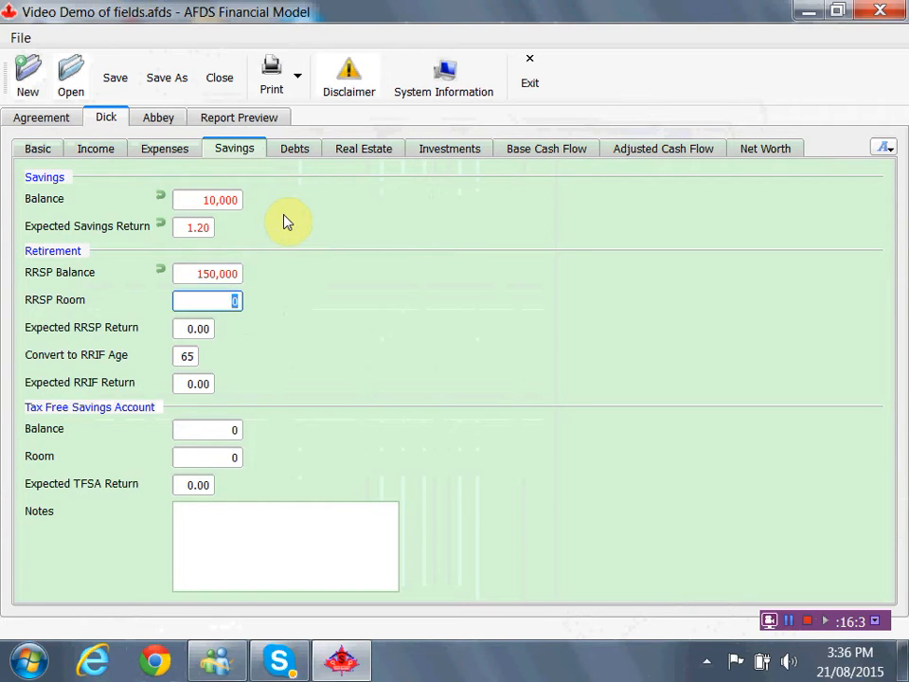
text(25,000)
key(Tab)
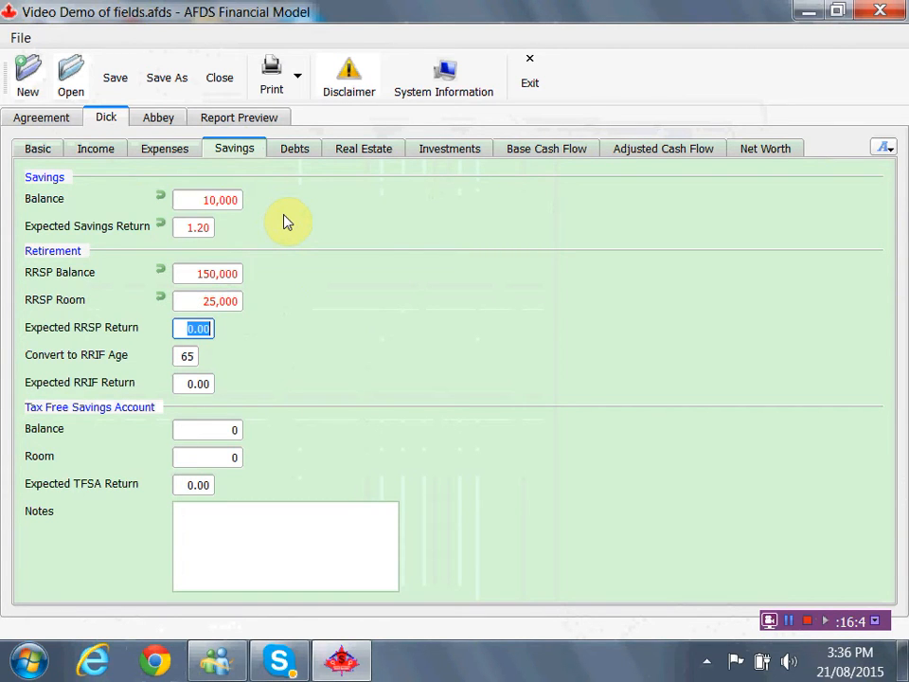
text(4)
key(Tab)
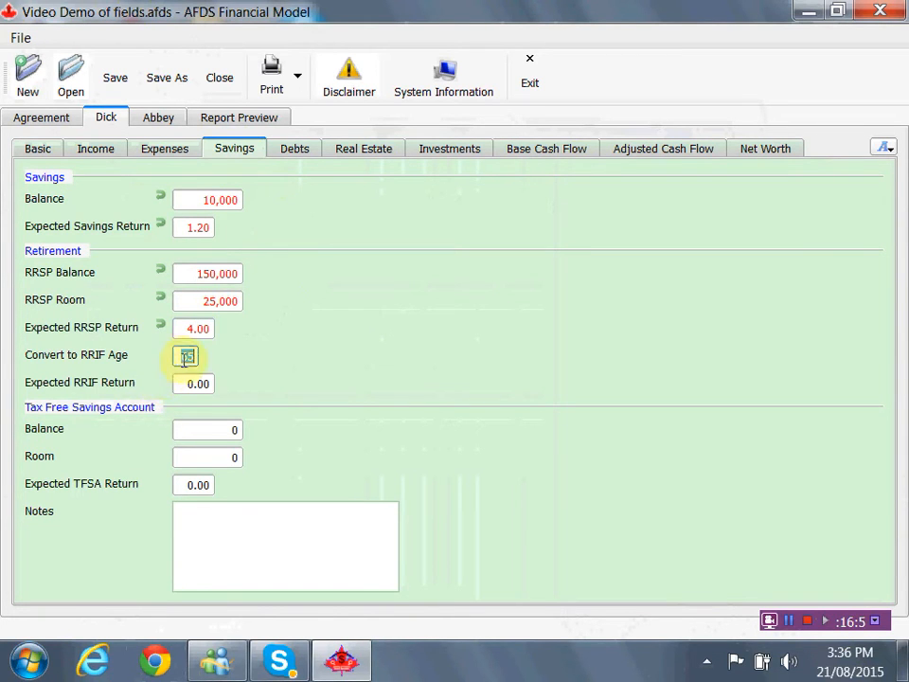
Keep the RRIF conversion age at 65 and set the expected RRIF return to 3.50.
click(183, 359)
click(183, 360)
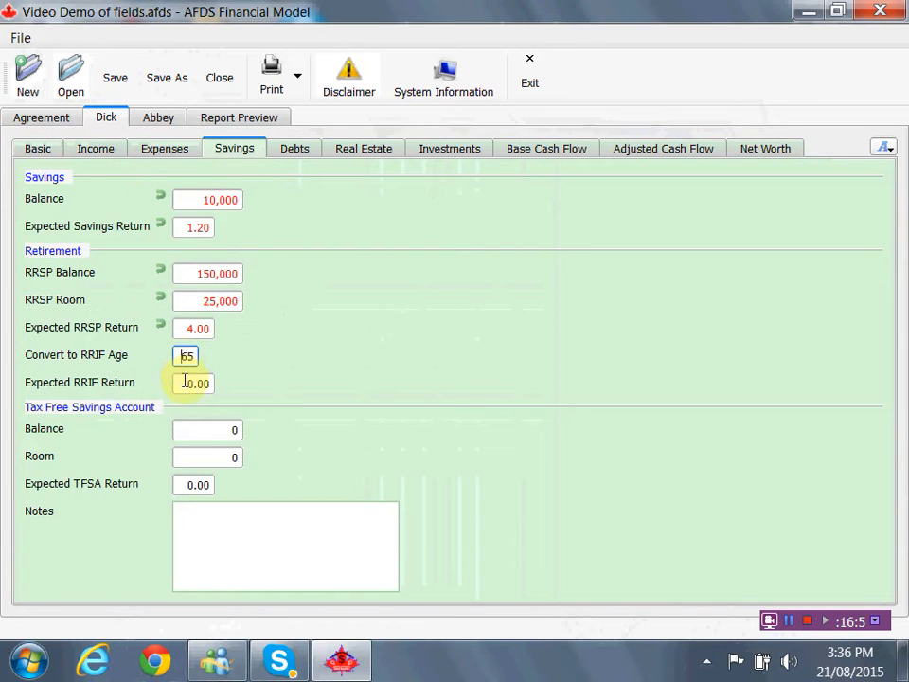
click(185, 383)
text(3.50)
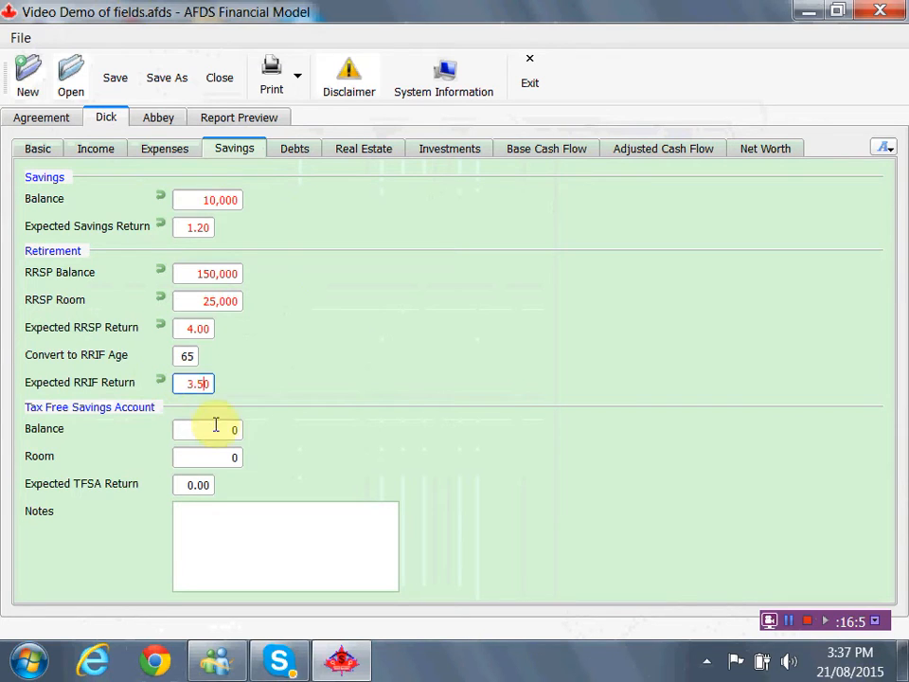
Set the Tax Free Savings Account balance to 30,000, room to 10,000 and expected return to 5.00, and save the model.
click(221, 430)
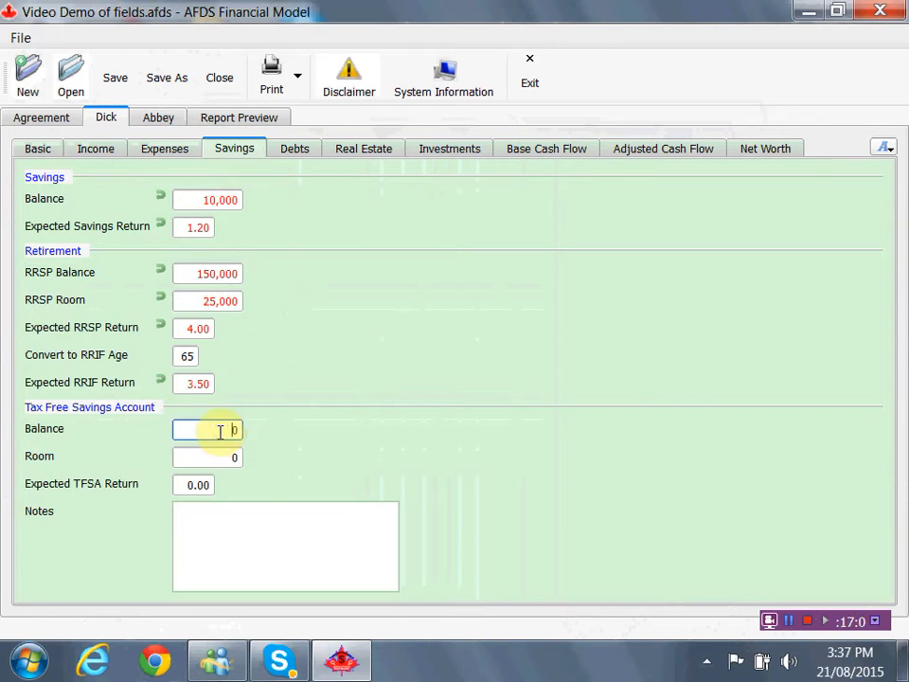
drag(189, 432, 244, 434)
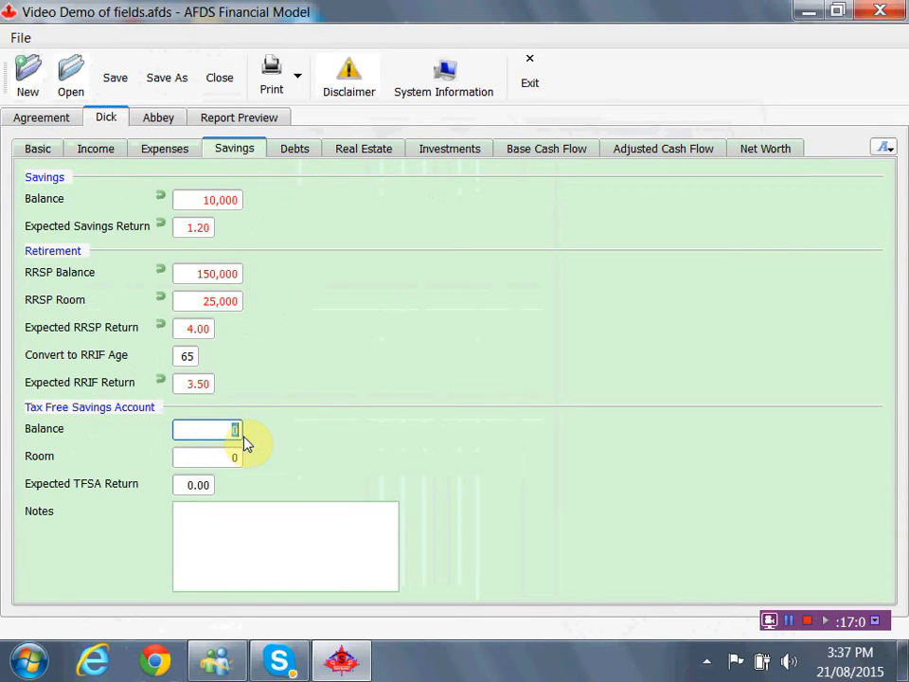
text(30000)
key(Tab)
text(10,000)
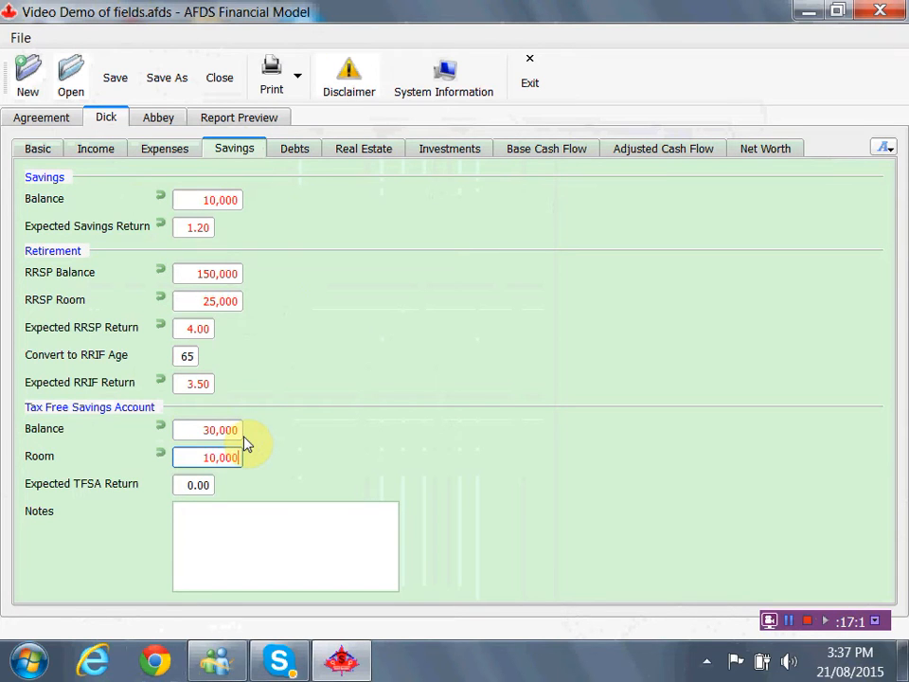
key(Tab)
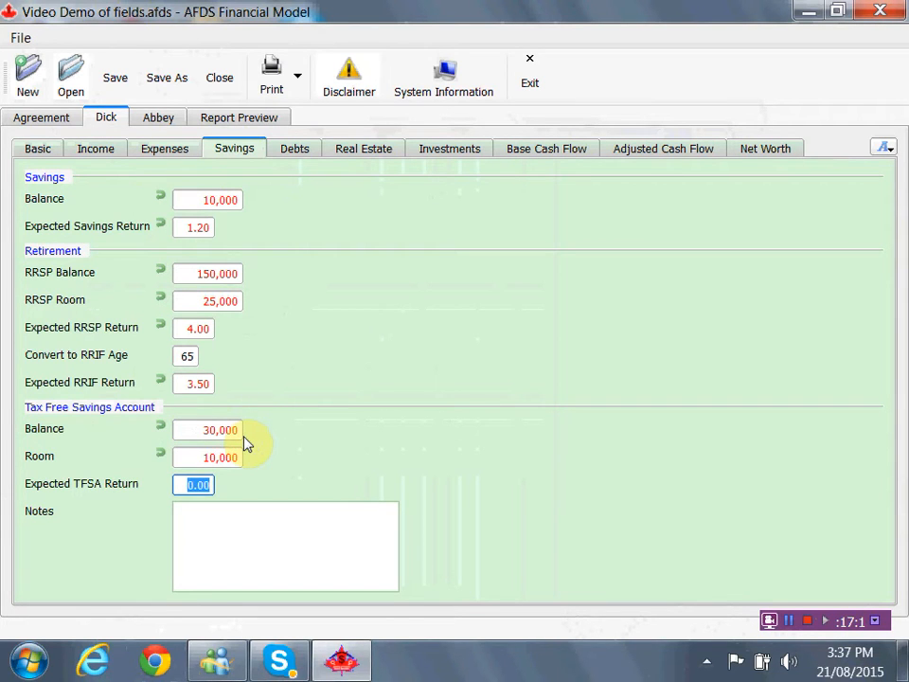
text(5.00)
key(Tab)
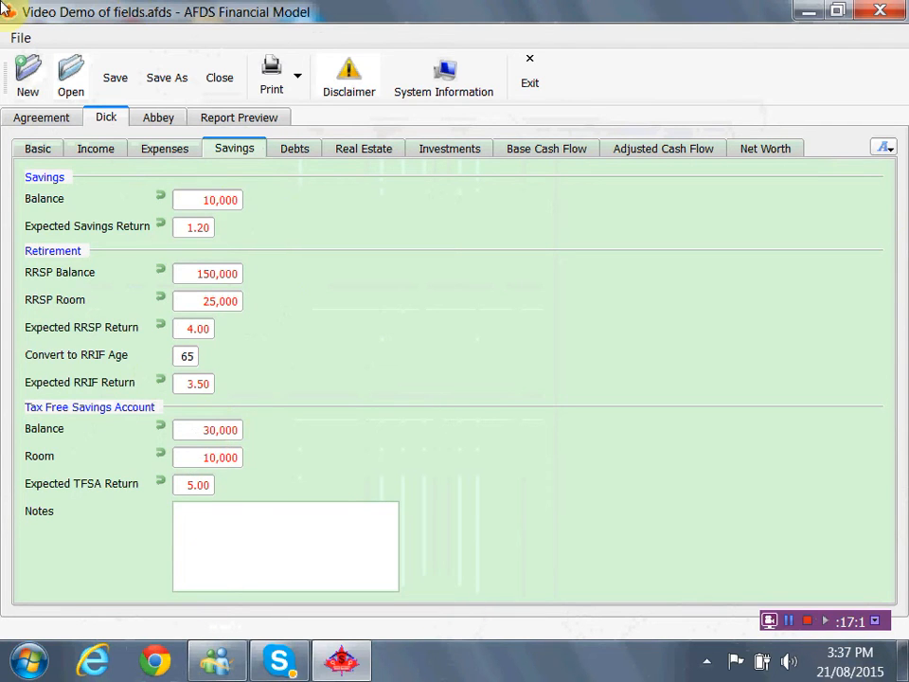
click(106, 87)
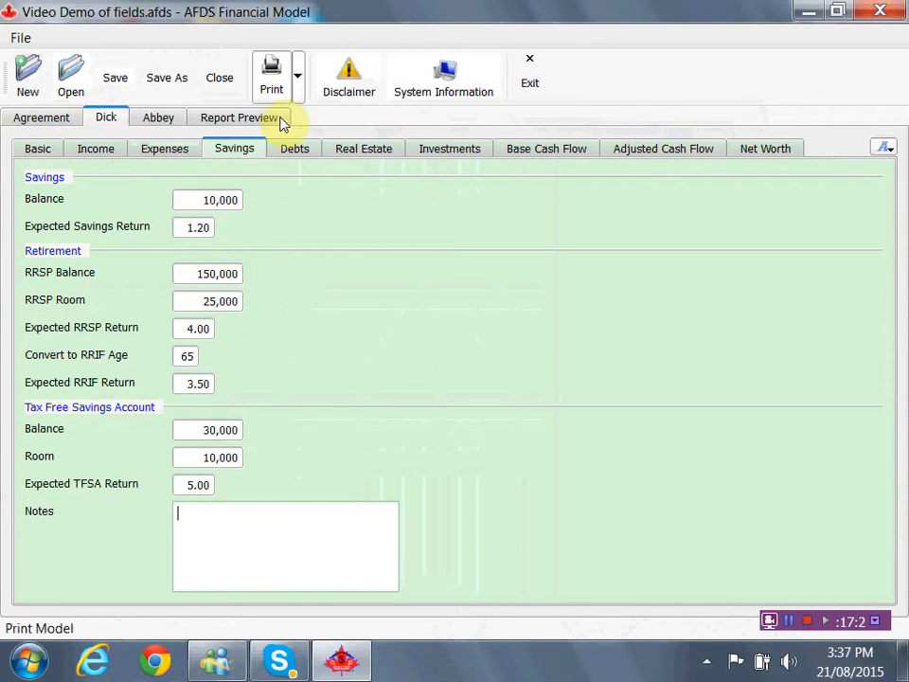
In the supporter's debts, widen the entry area and describe the first debt as CAR.
click(290, 154)
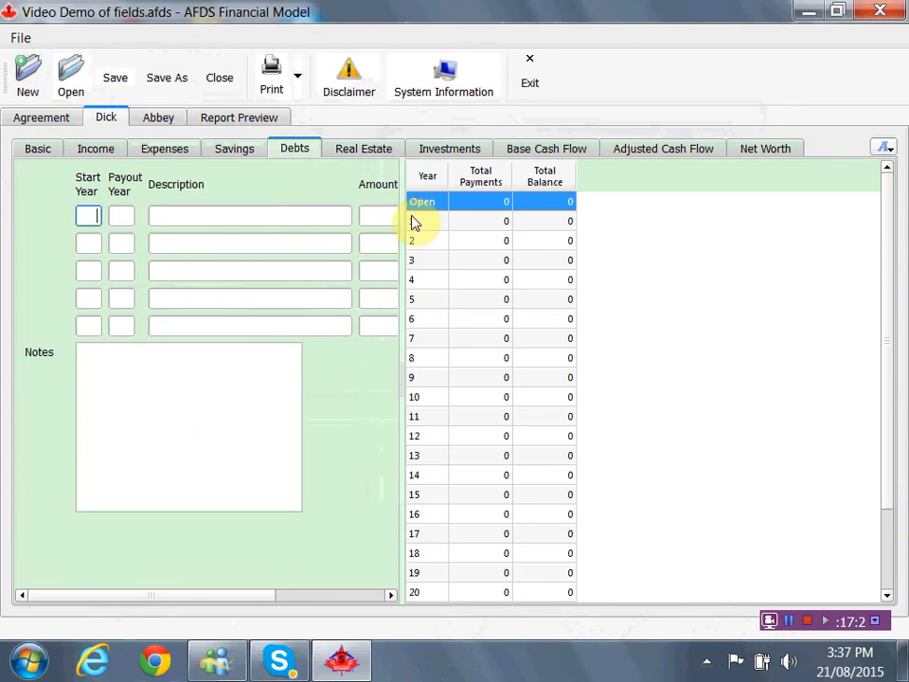
drag(400, 216, 565, 214)
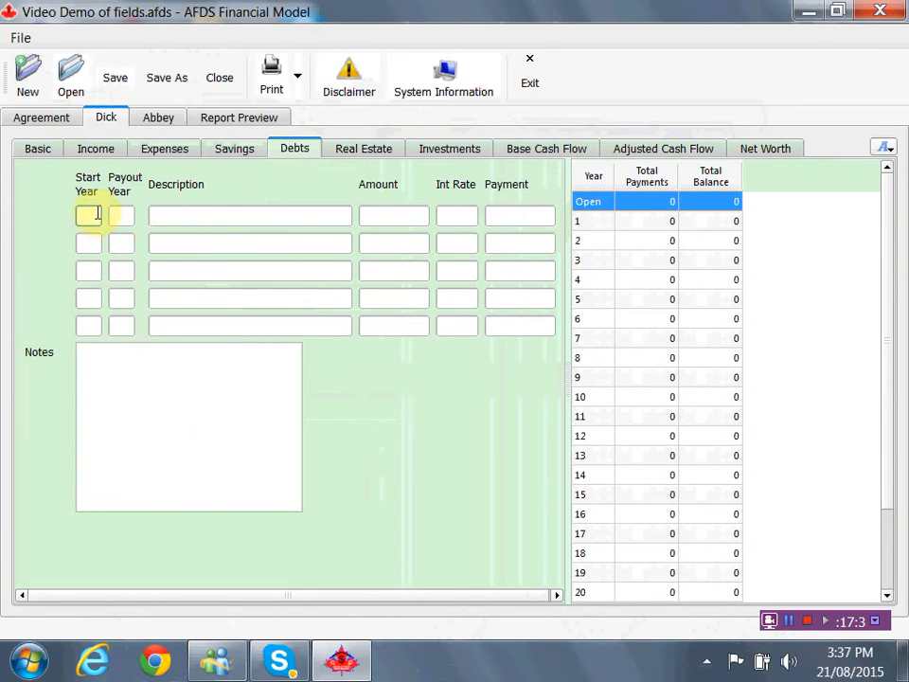
click(171, 217)
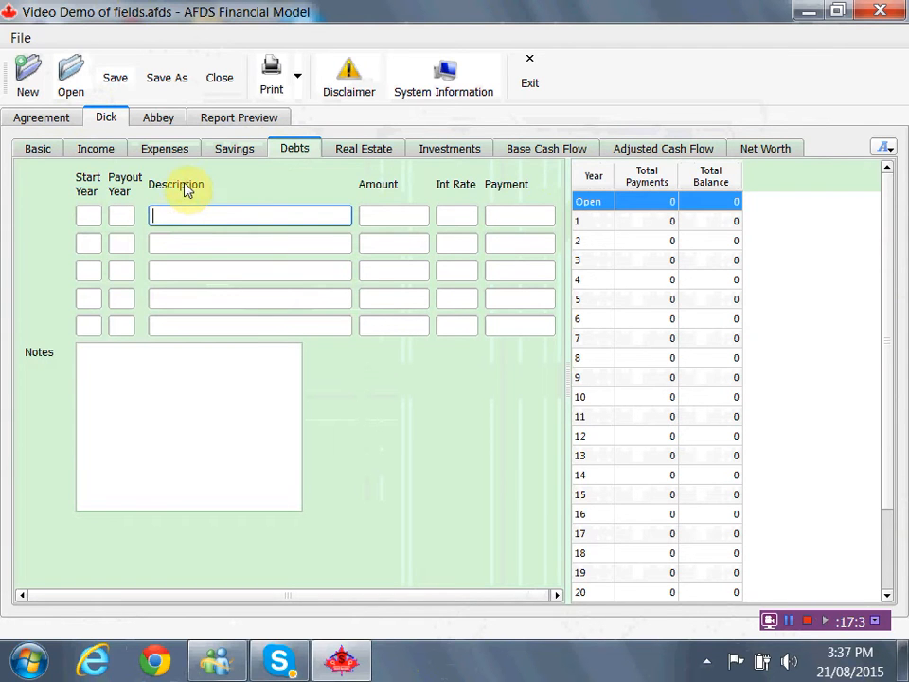
text(x)
key(Caps_Lock)
text(E)
key(BackSpace)
key(BackSpace)
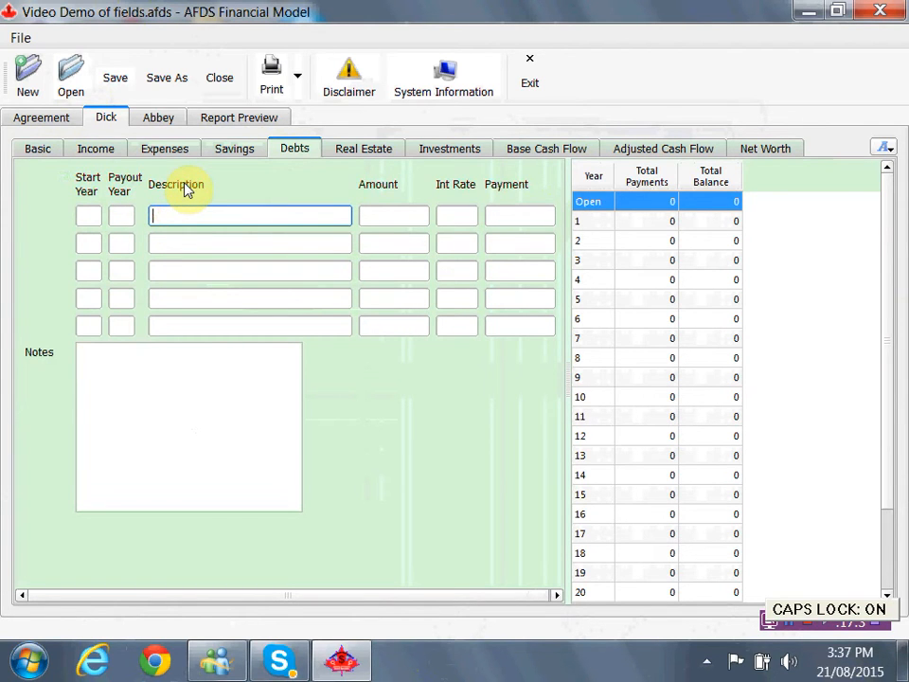
text(CAR)
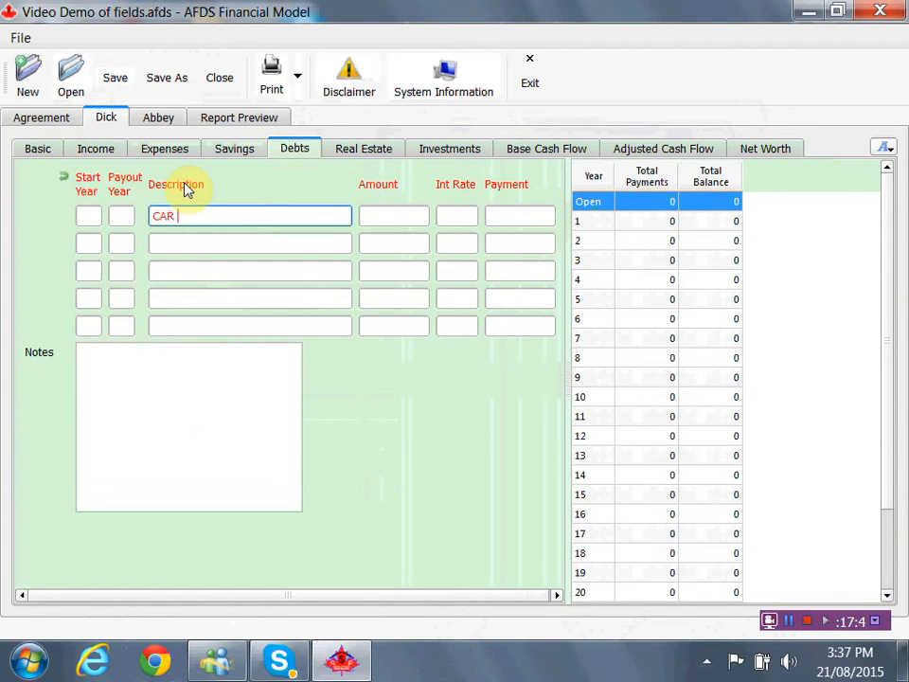
key(Tab)
key(Caps_Lock)
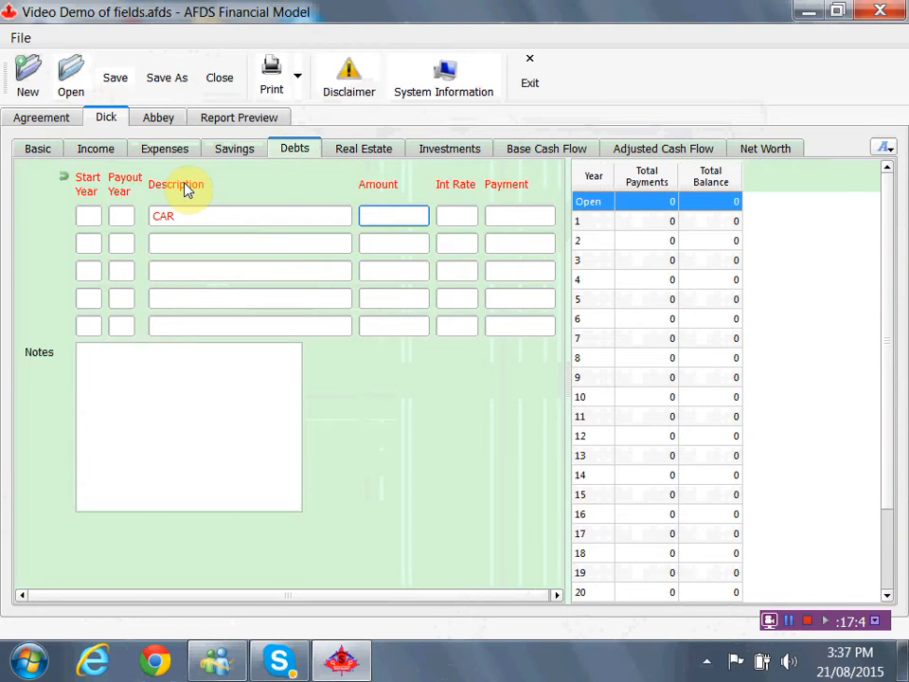
Set the CAR debt's amount to 6,000, interest rate to 1.90, payout year to 2 and payment to 500.
text(6000)
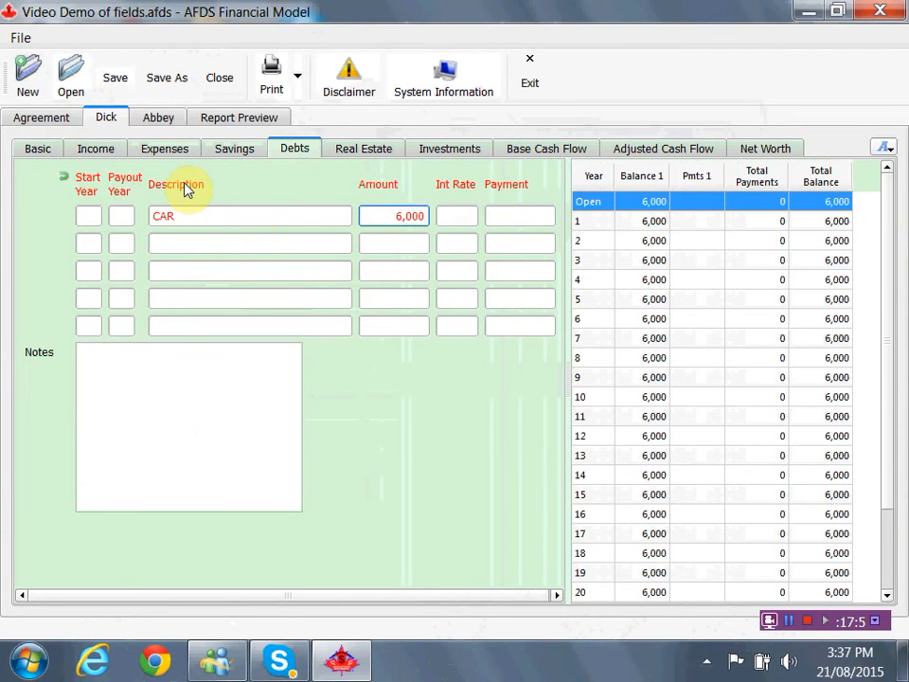
click(459, 220)
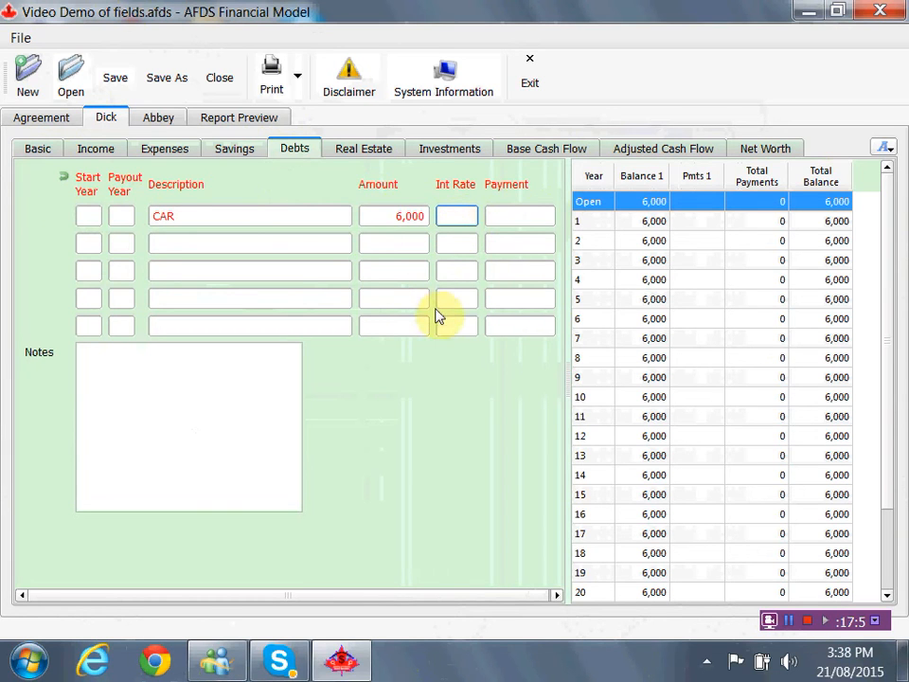
text(1.9)
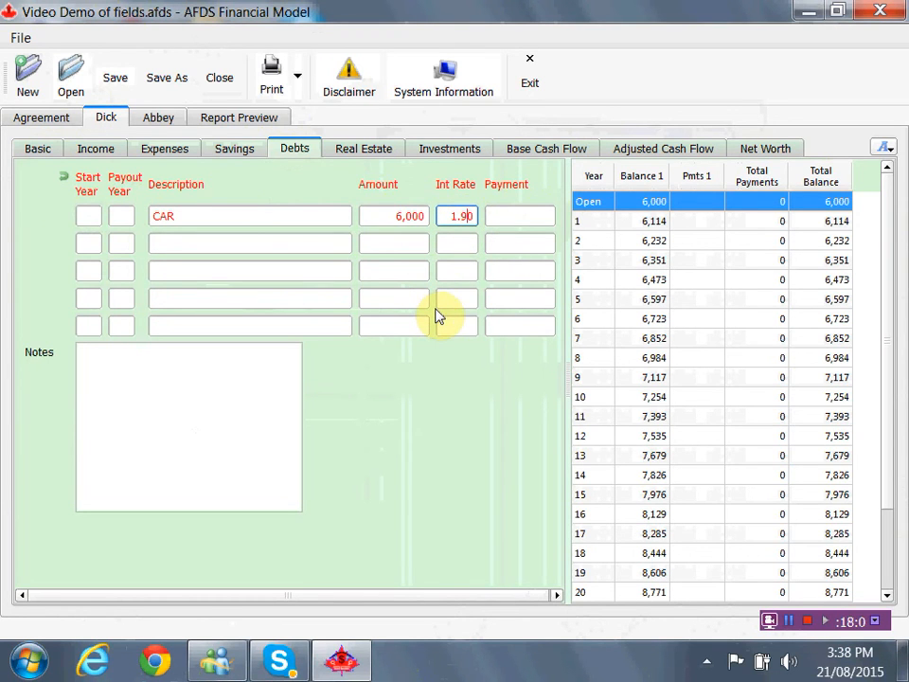
click(121, 216)
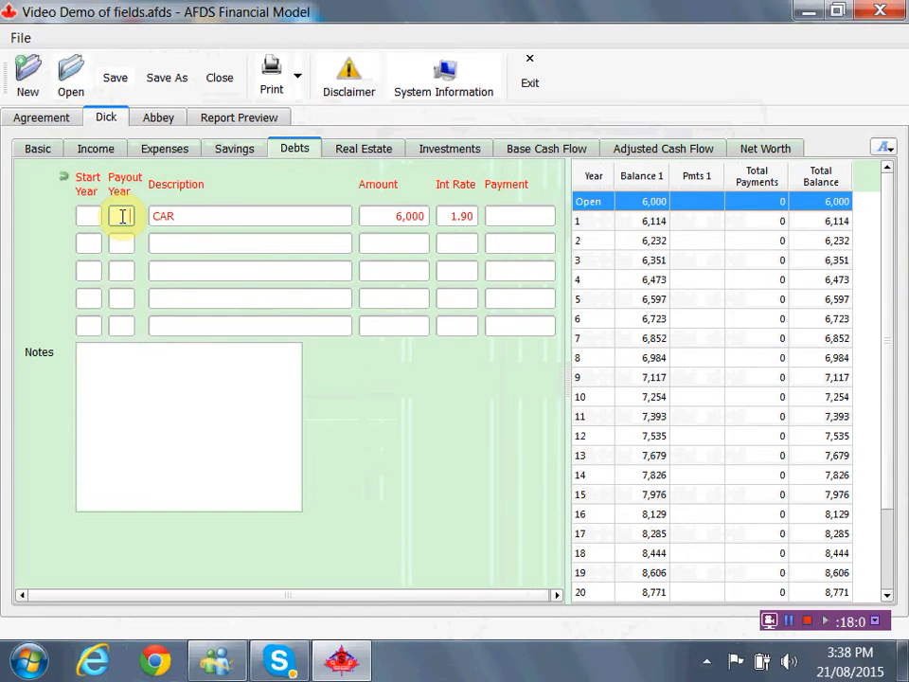
text(2)
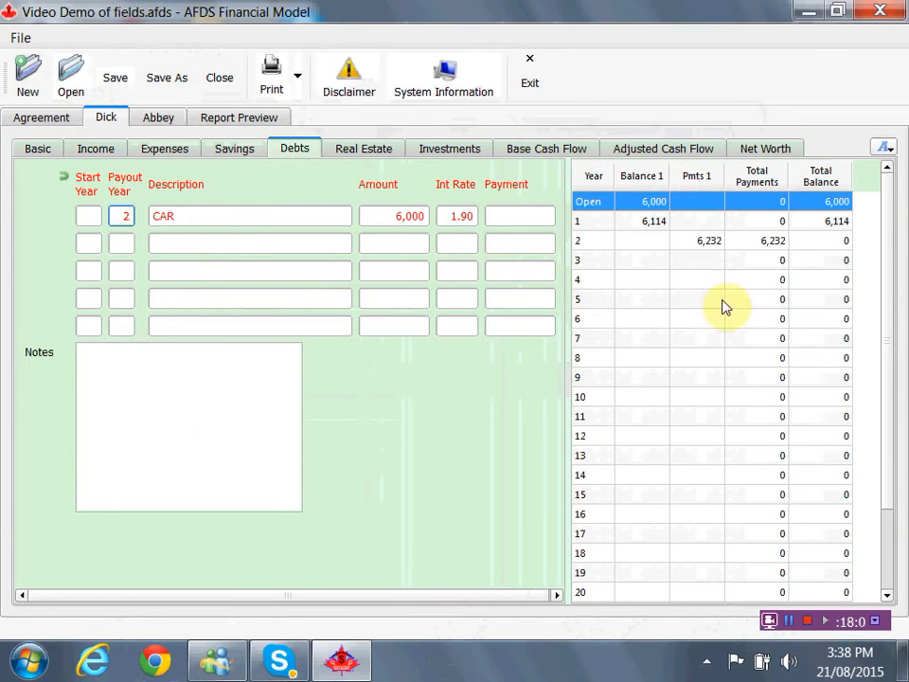
click(505, 212)
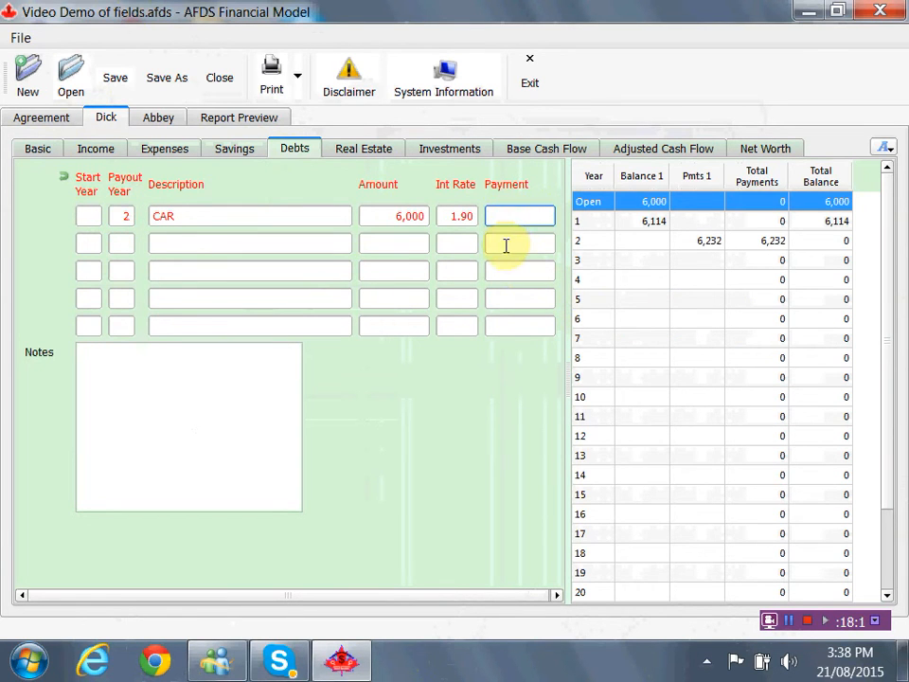
text(500)
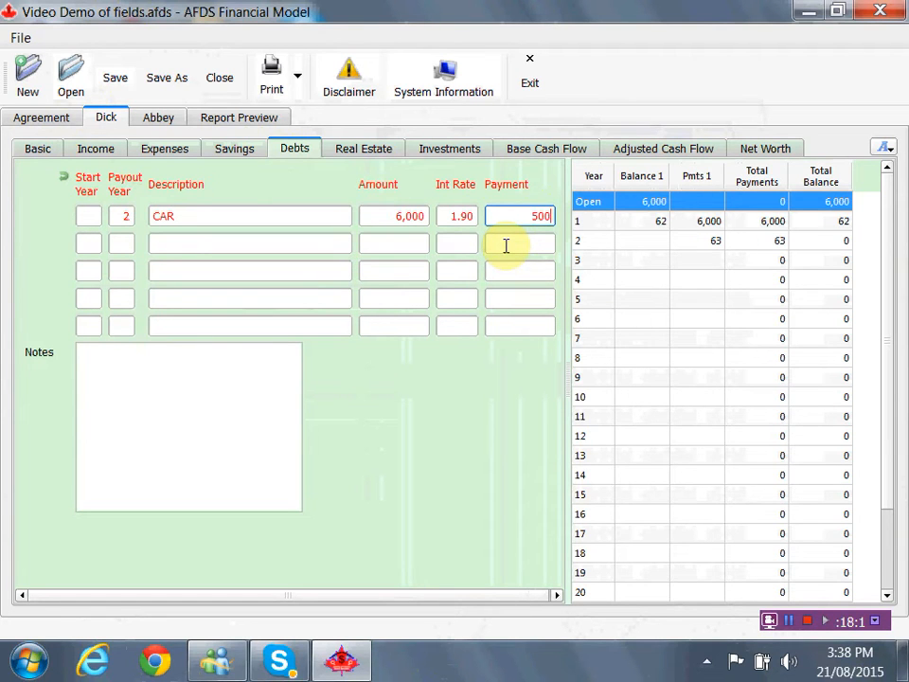
click(469, 296)
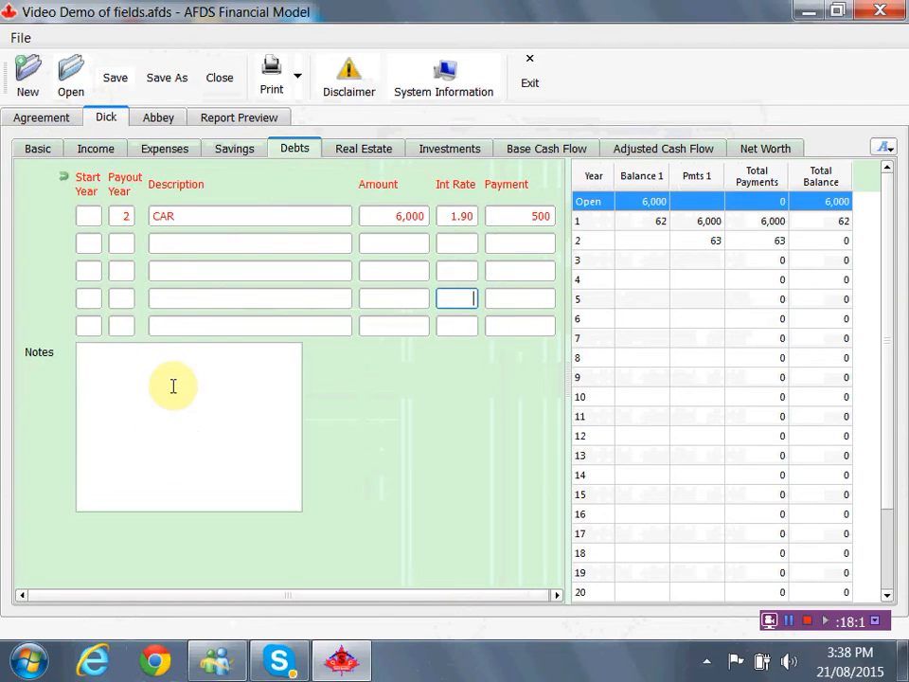
Add a second debt described as trailer with start year 2 and amount 12,000, and save the model.
click(90, 243)
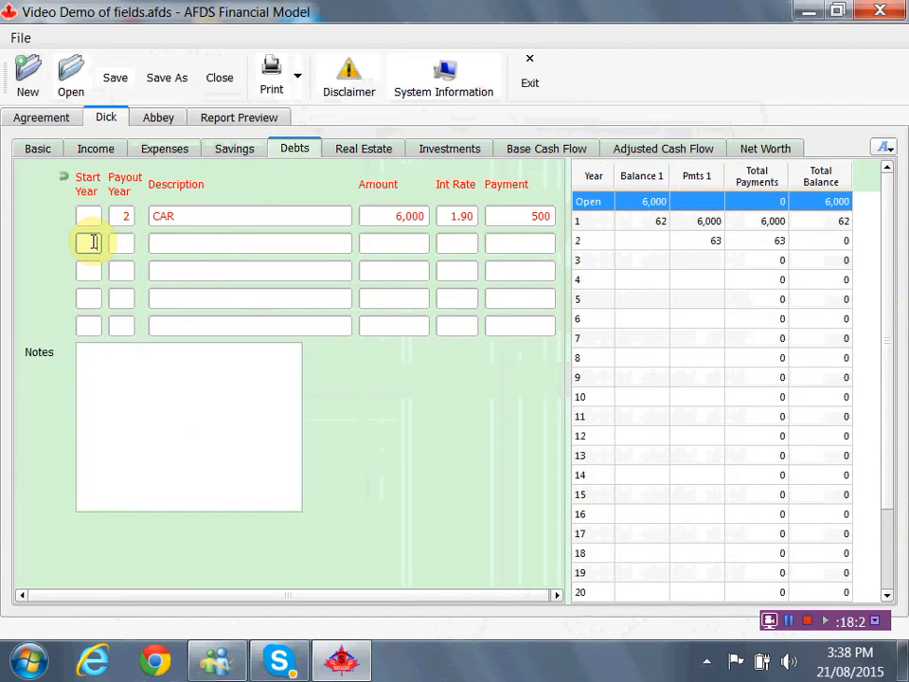
click(93, 242)
key(Tab)
key(Tab)
text(trailer)
key(Tab)
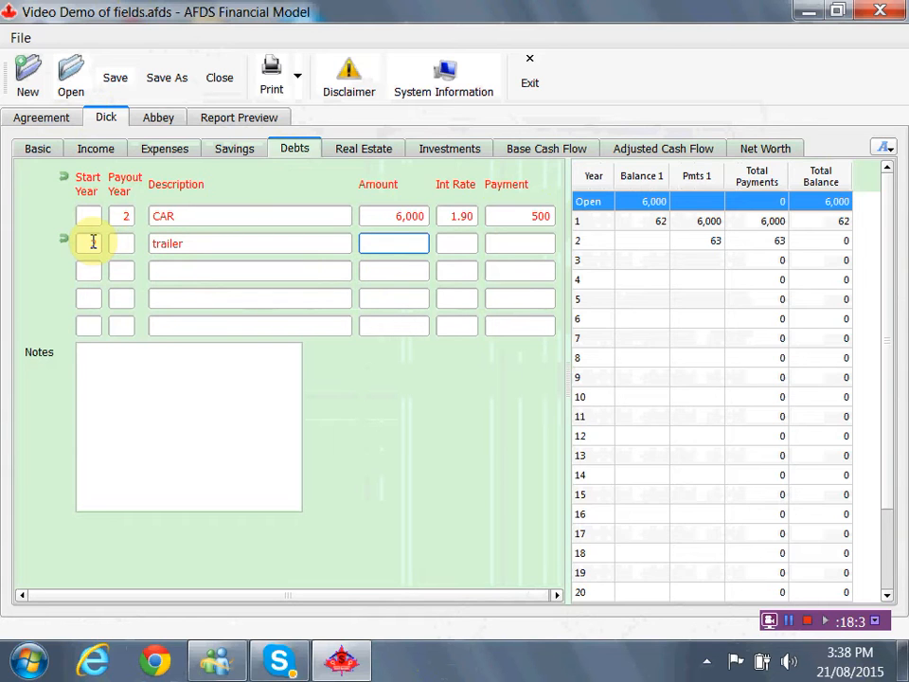
text(120000)
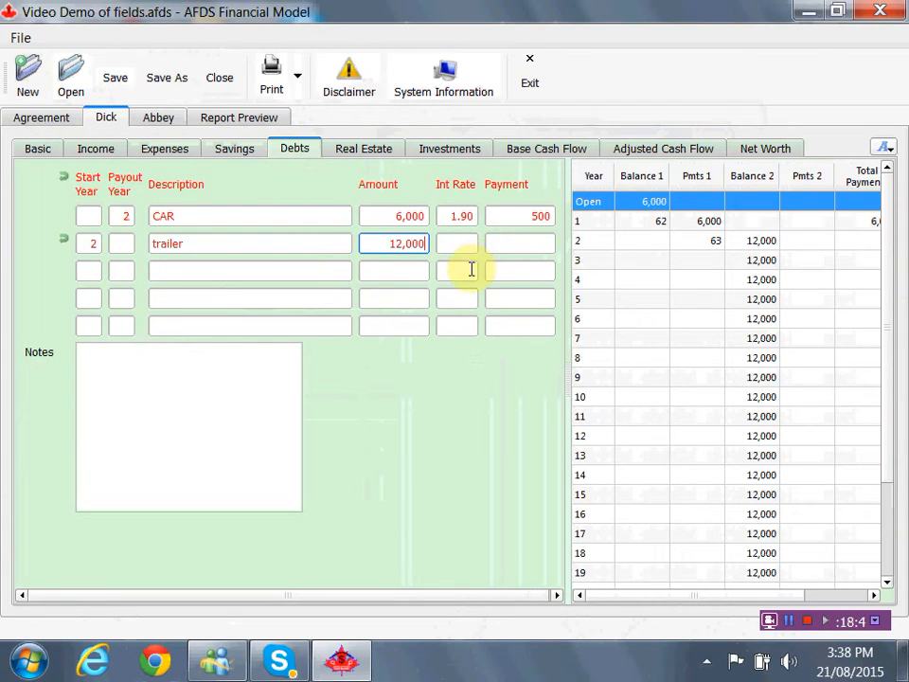
click(100, 83)
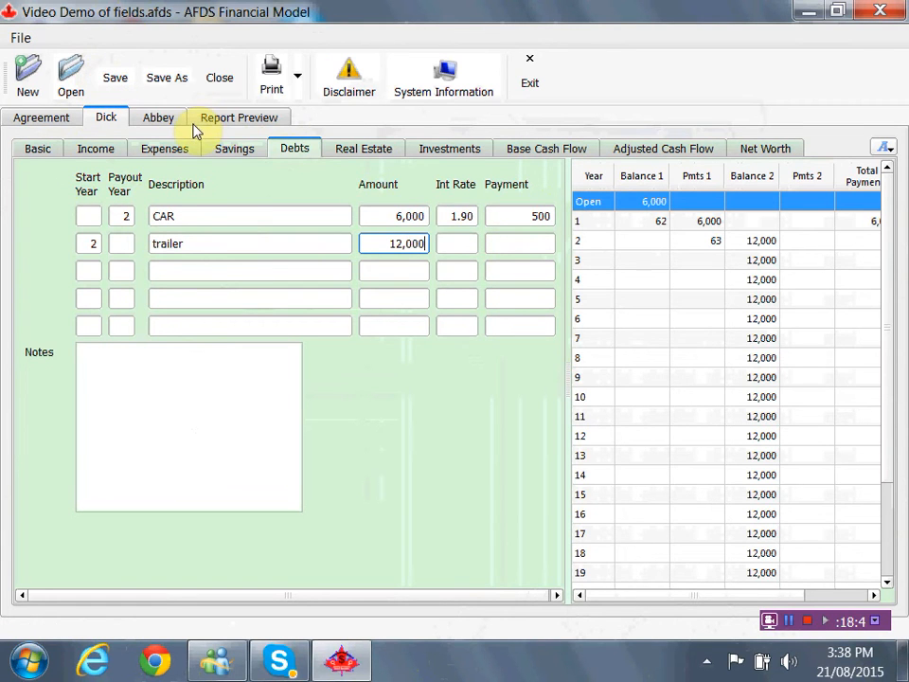
In the supporter's real estate, enter a first property with market value 150,000, mortgage 25,000, monthly payment 400 and interest rate 2.900.
click(348, 148)
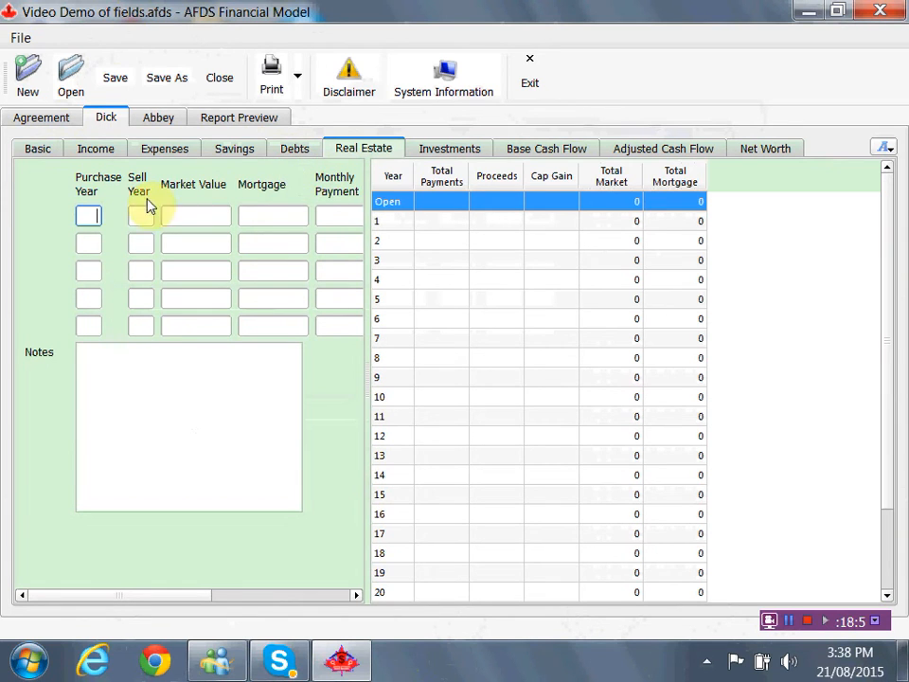
drag(367, 201, 636, 199)
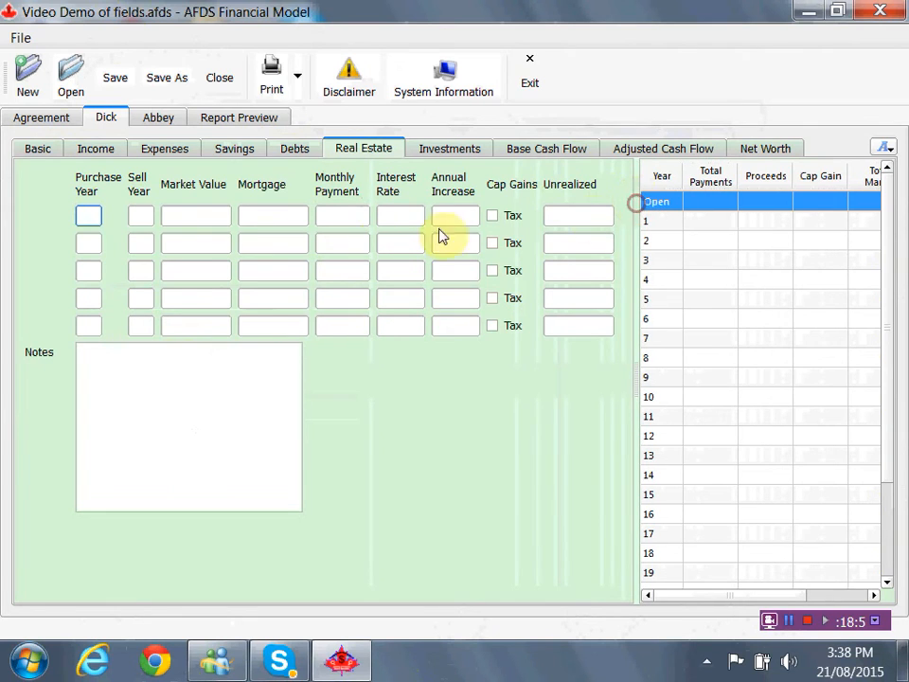
click(179, 219)
text(1500000)
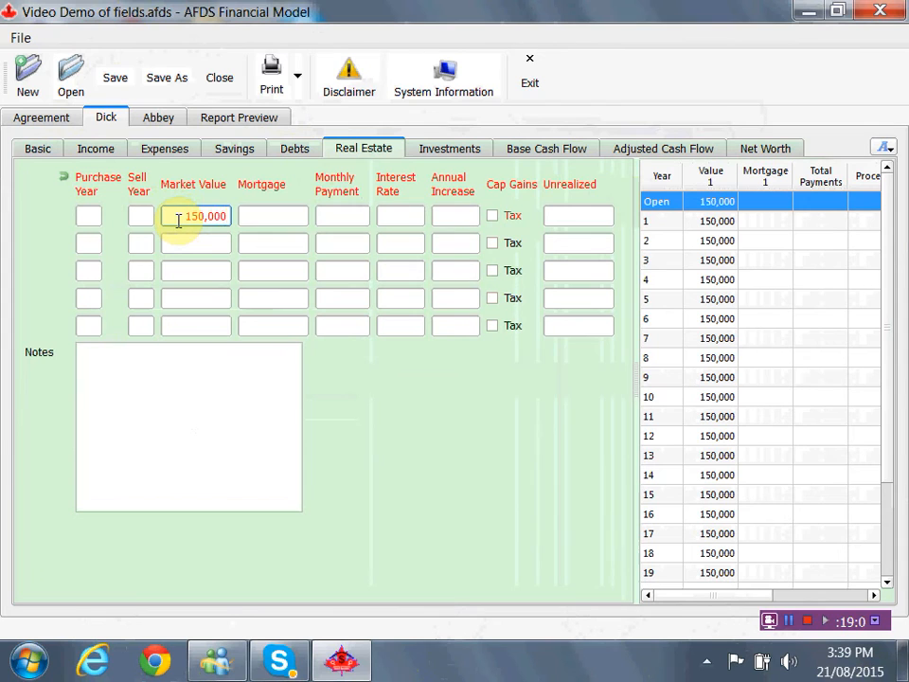
key(Tab)
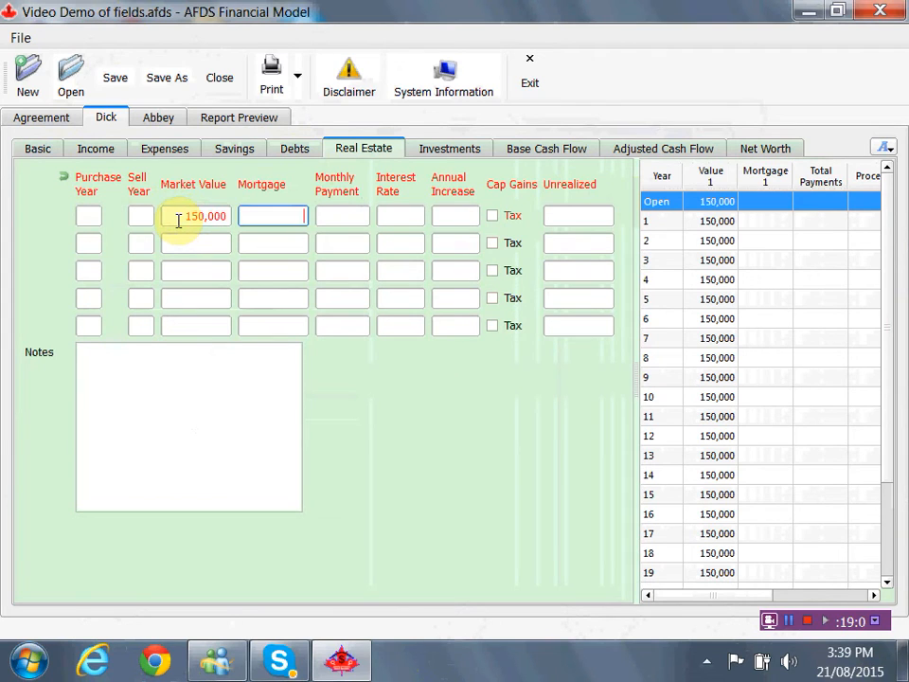
text(250000)
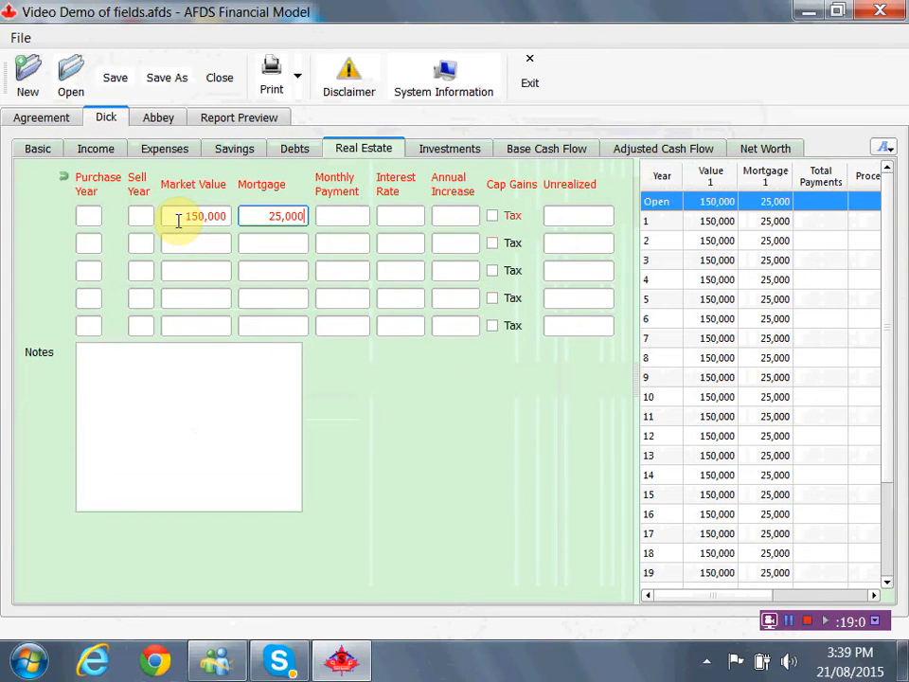
key(Tab)
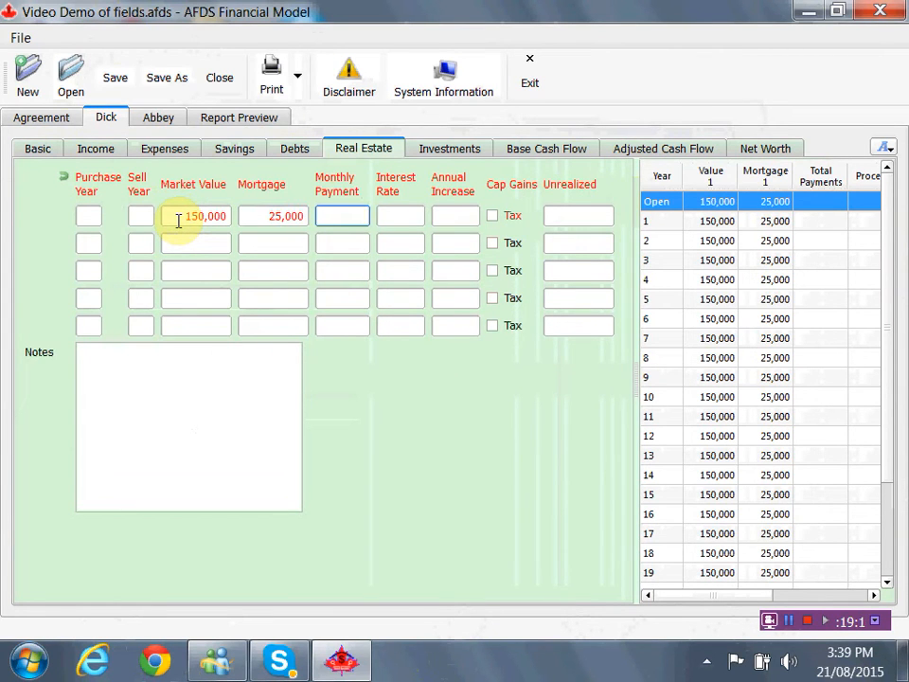
text(400)
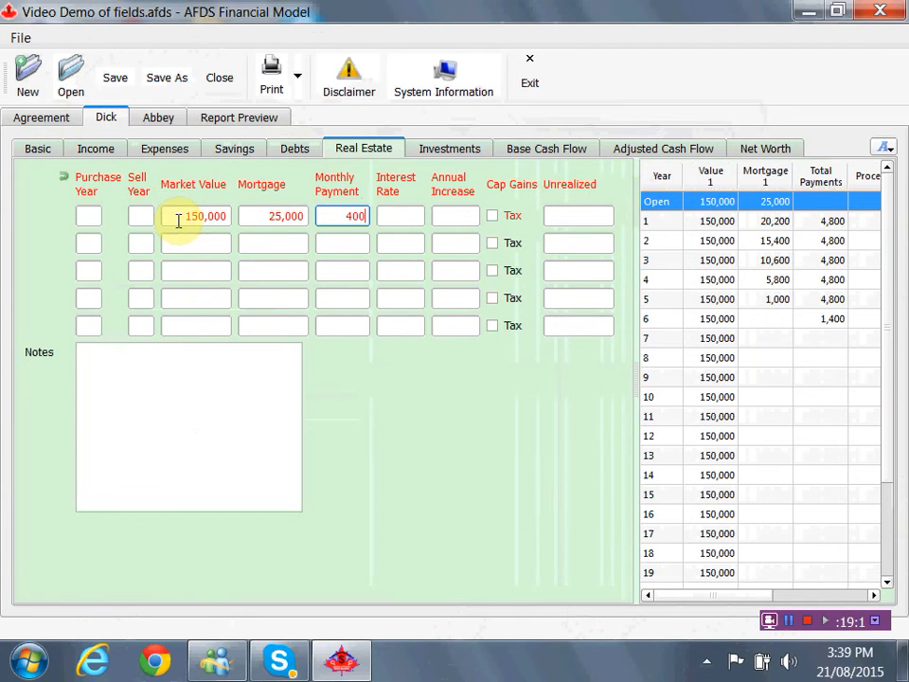
key(Tab)
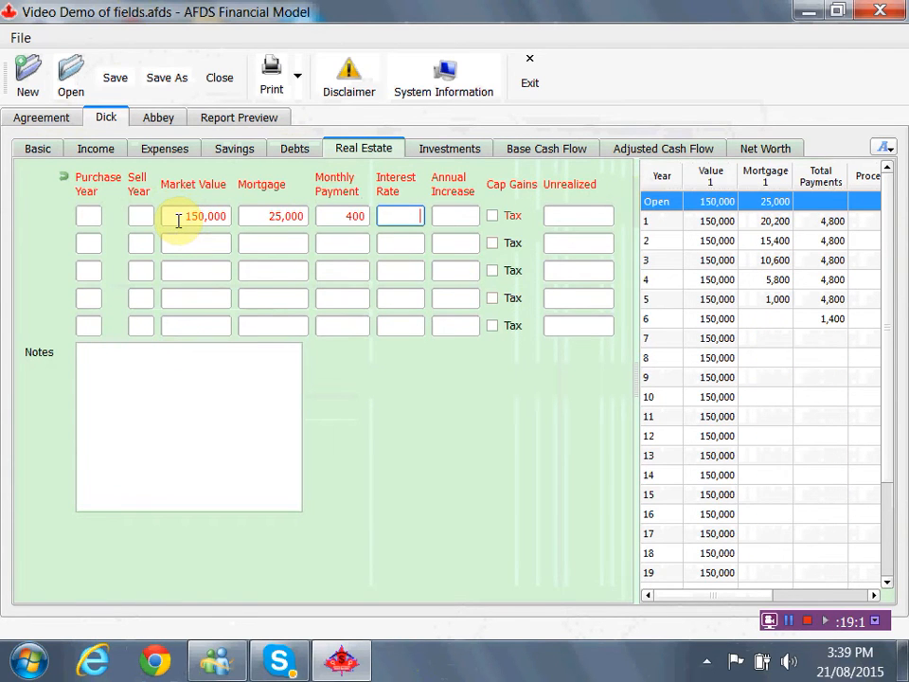
text(2.9)
key(Tab)
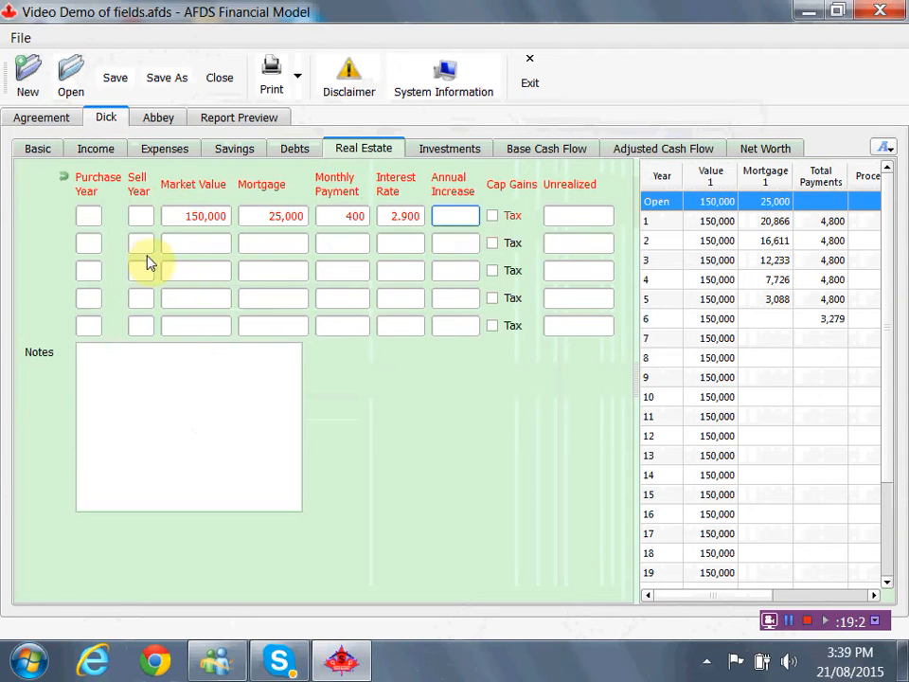
Enter a second property with market value 200,000, sell year 2 and annual increase 3.000.
click(177, 245)
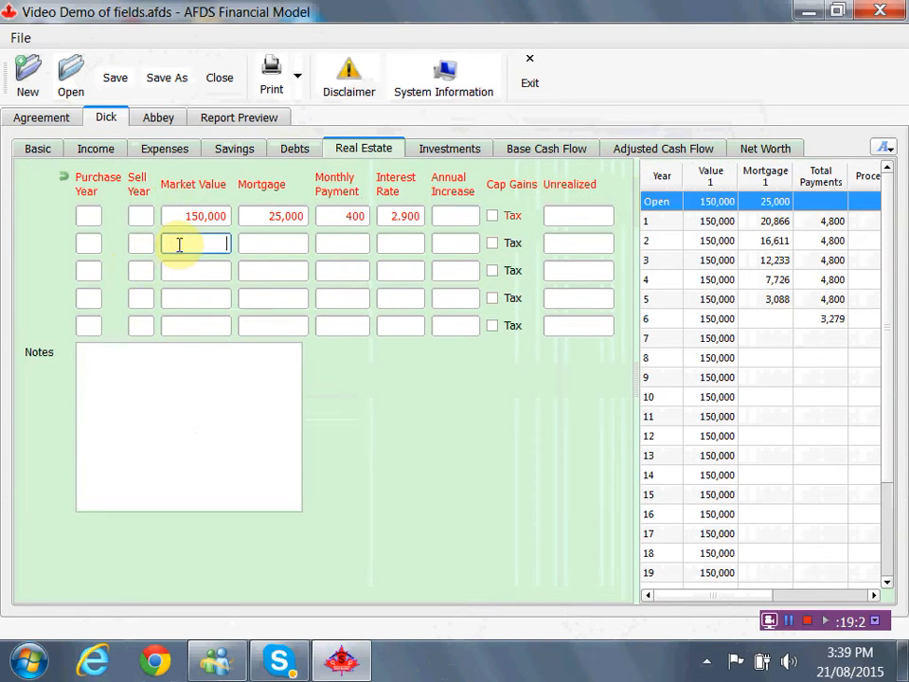
text(2000000)
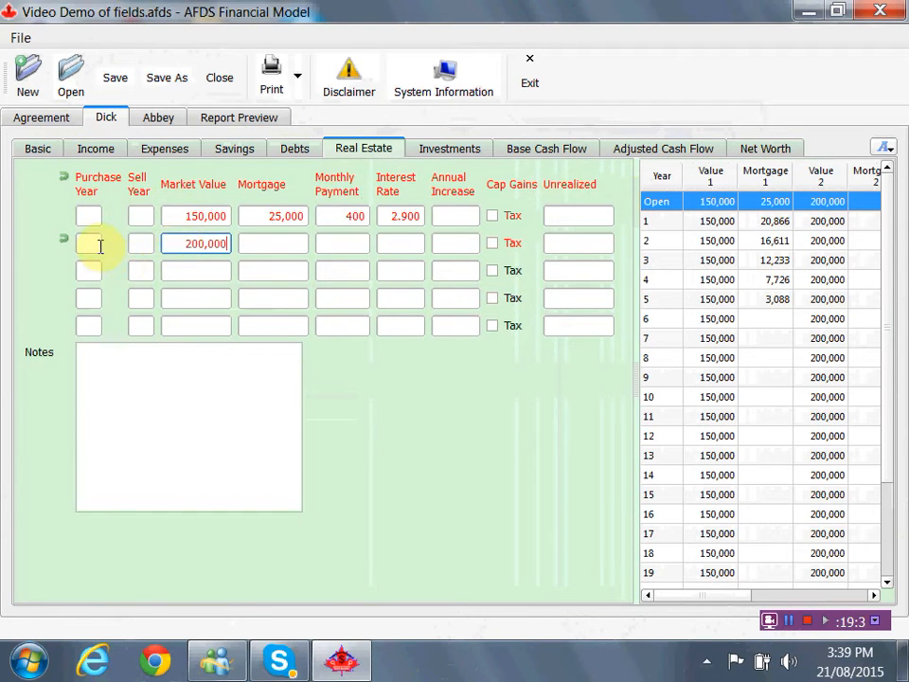
click(138, 245)
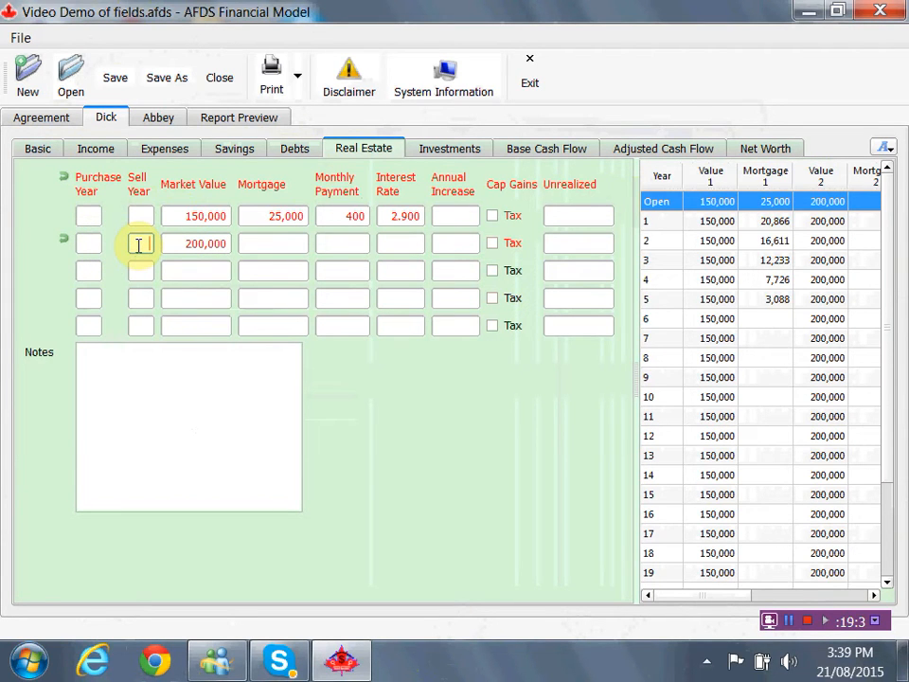
text(2)
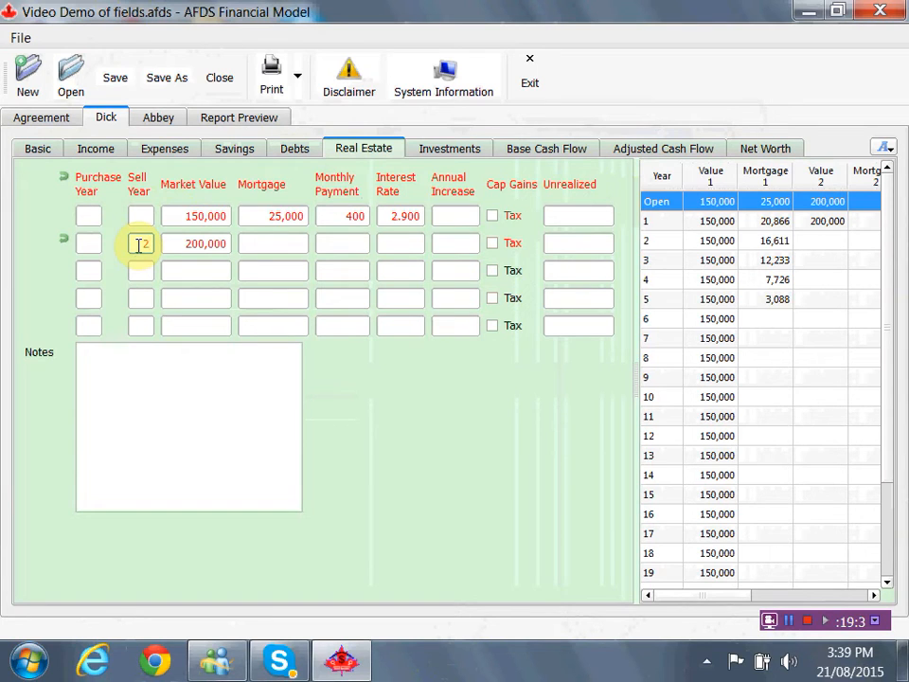
key(Tab)
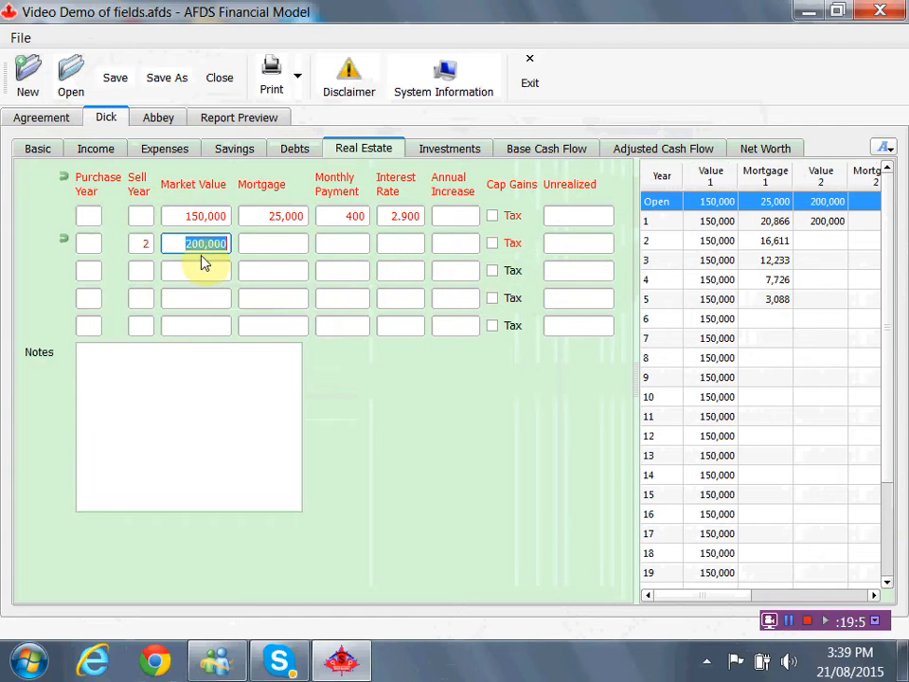
click(450, 243)
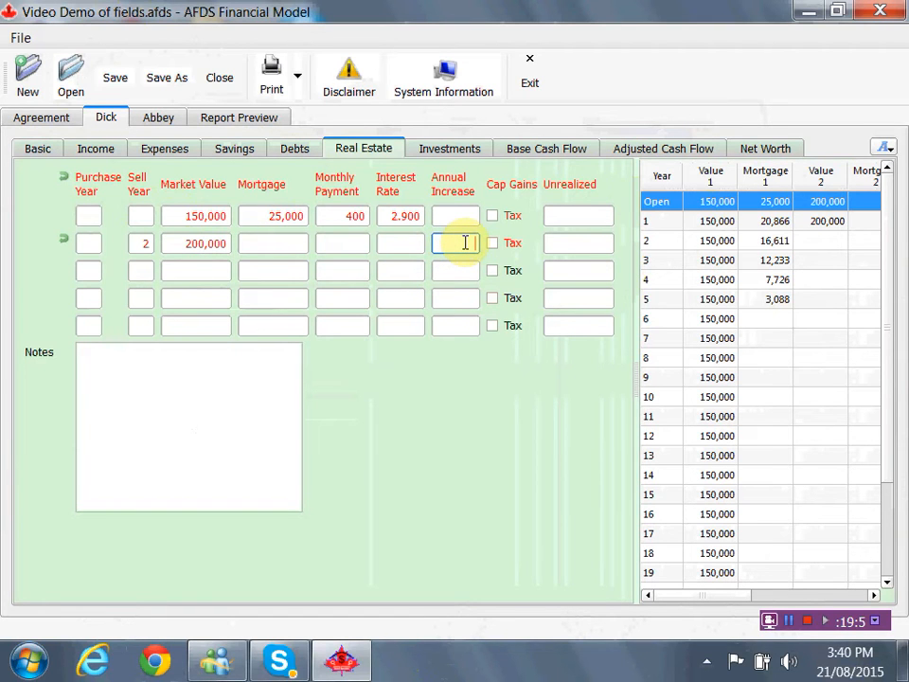
text(3)
Set the first property's annual increase to 2.500, make the second property's capital gains taxable, and save the model.
click(465, 216)
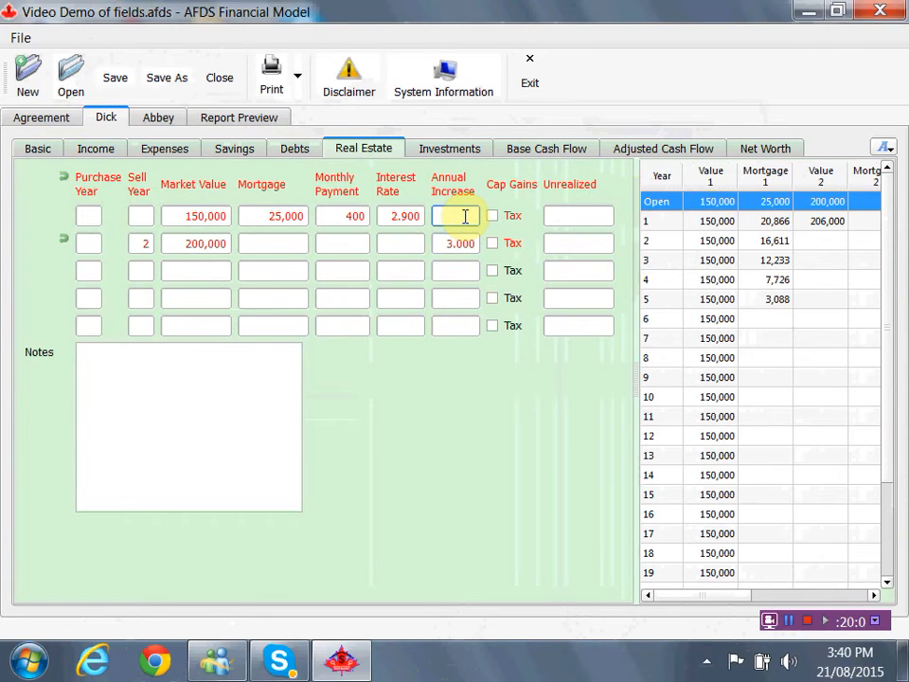
text(2.5)
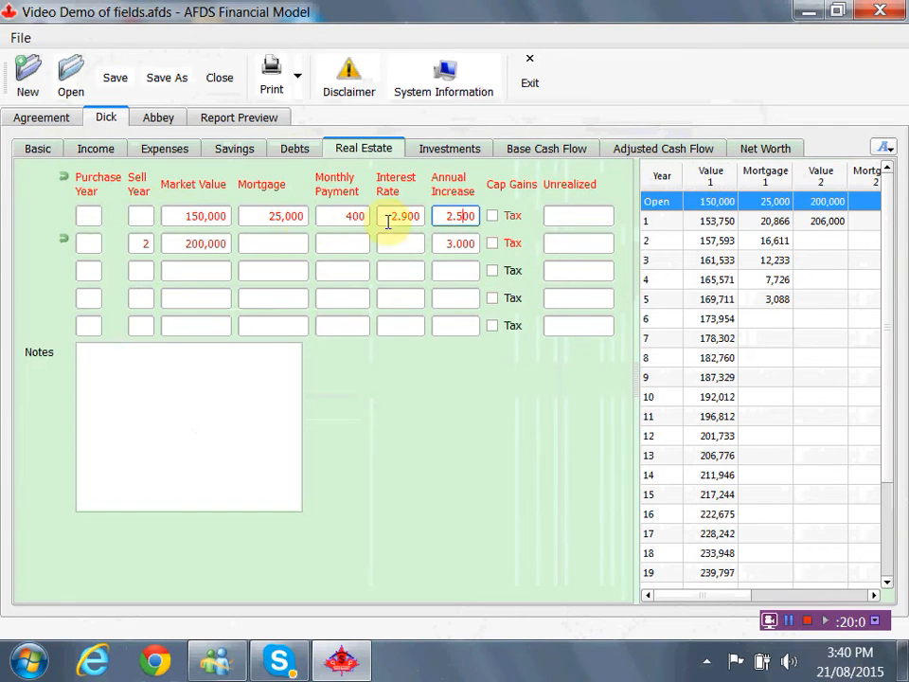
click(492, 243)
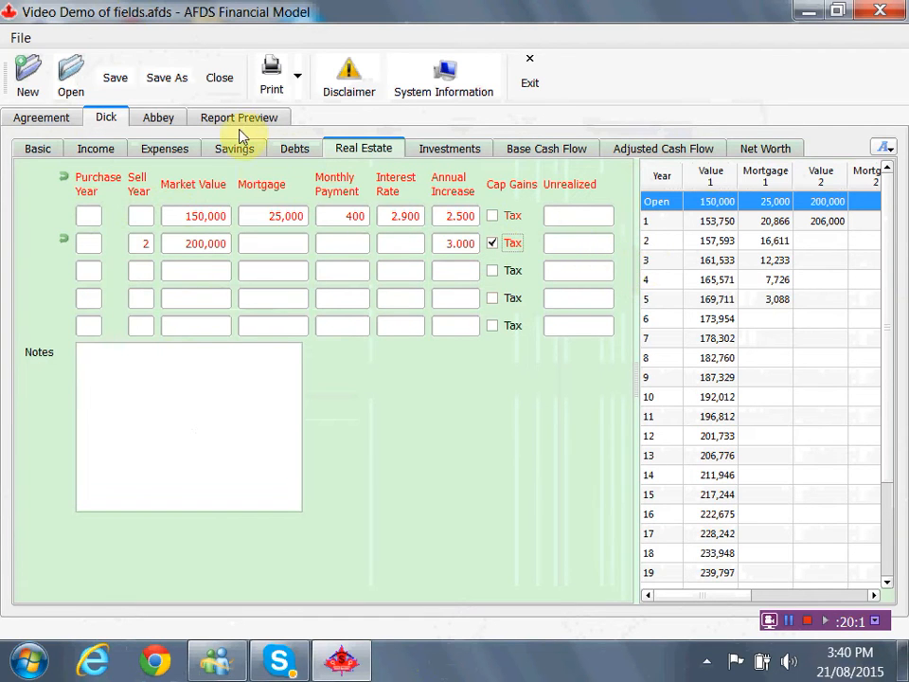
click(114, 83)
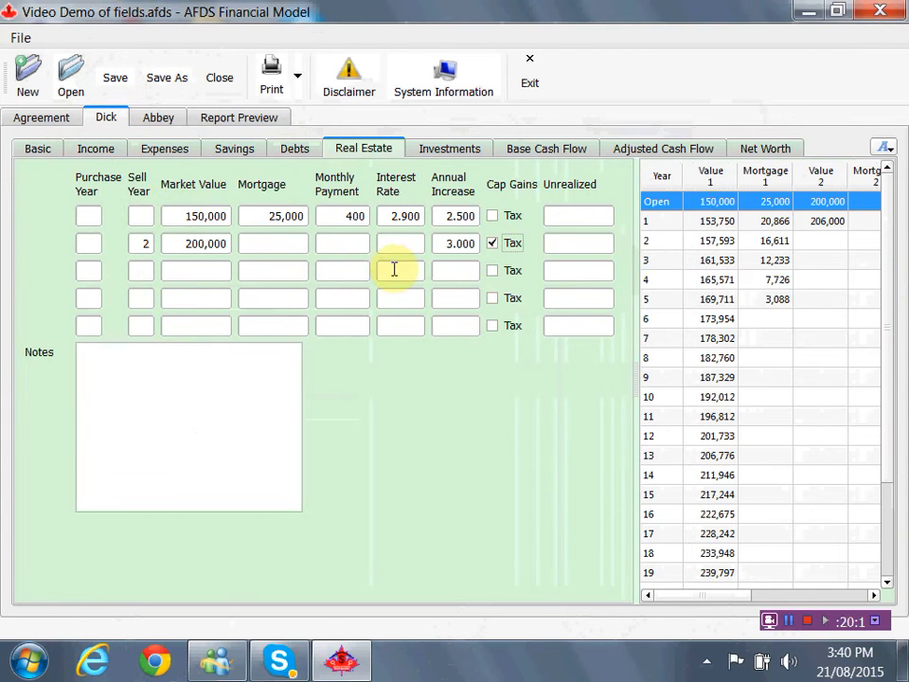
In the supporter's investments, widen the entry area and describe the first investment as stocks.
click(438, 150)
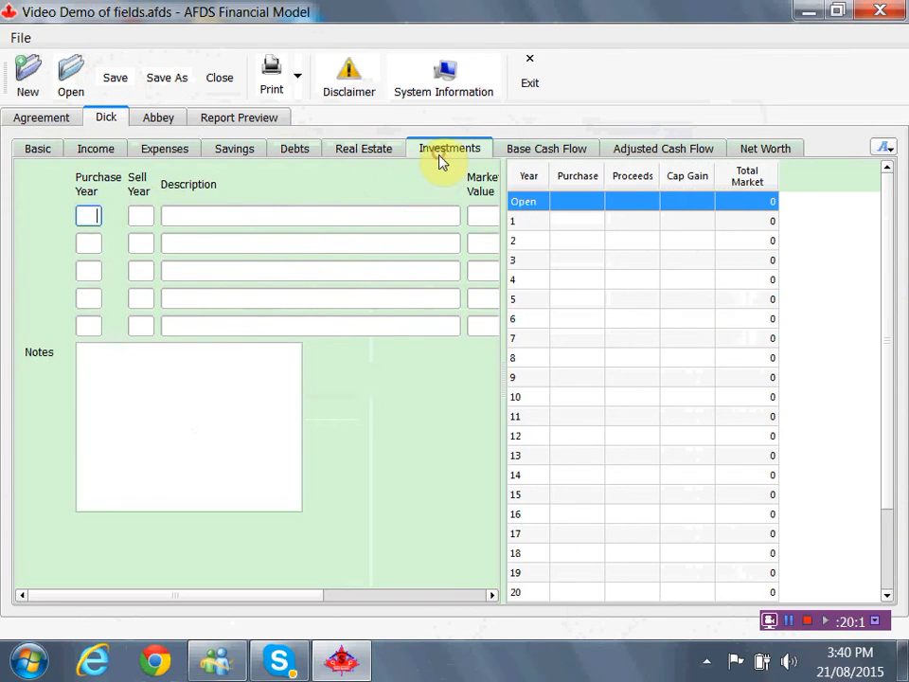
drag(499, 274, 768, 238)
click(210, 212)
text(sto)
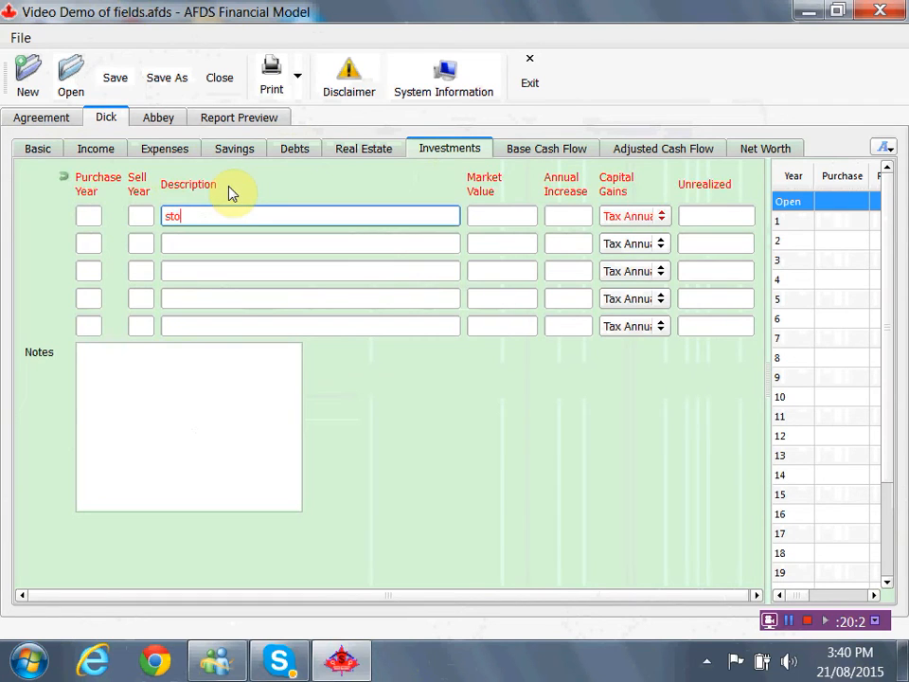
text(cks)
key(Tab)
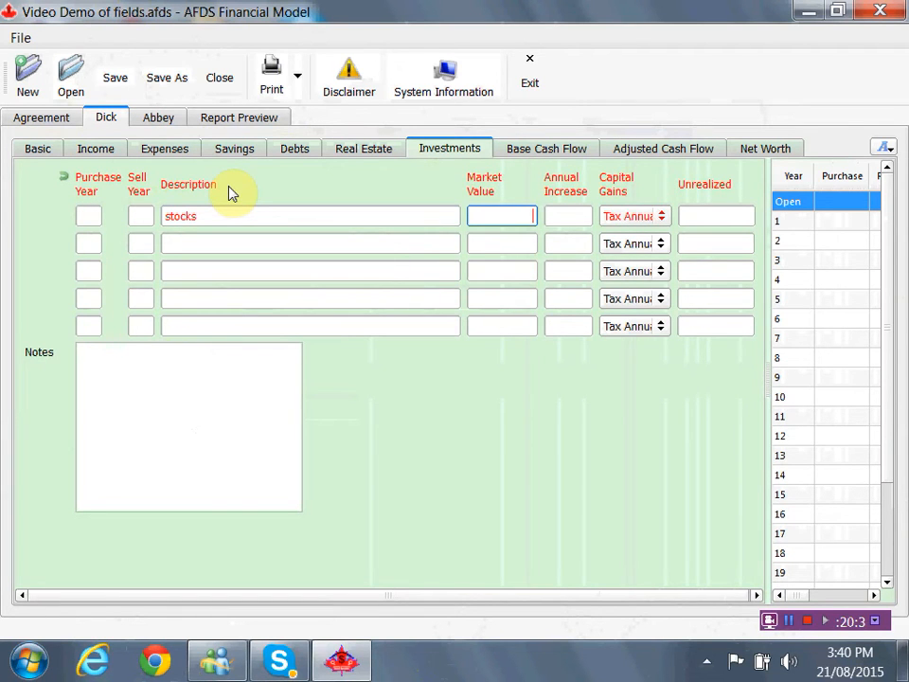
Set the stocks investment's market value to 50,000 and its annual increase to 3.5.
text(500000)
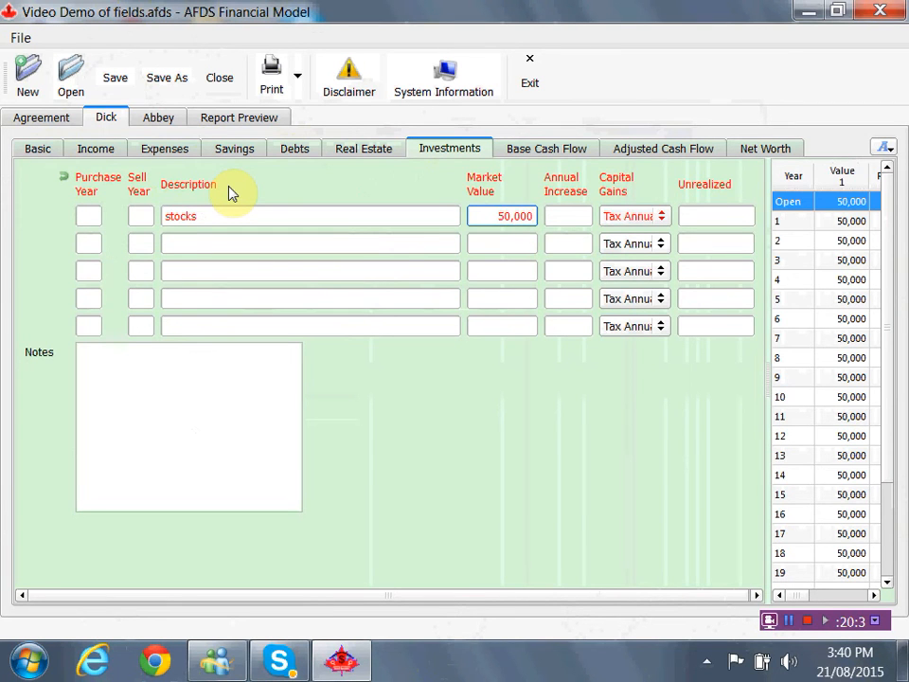
key(Tab)
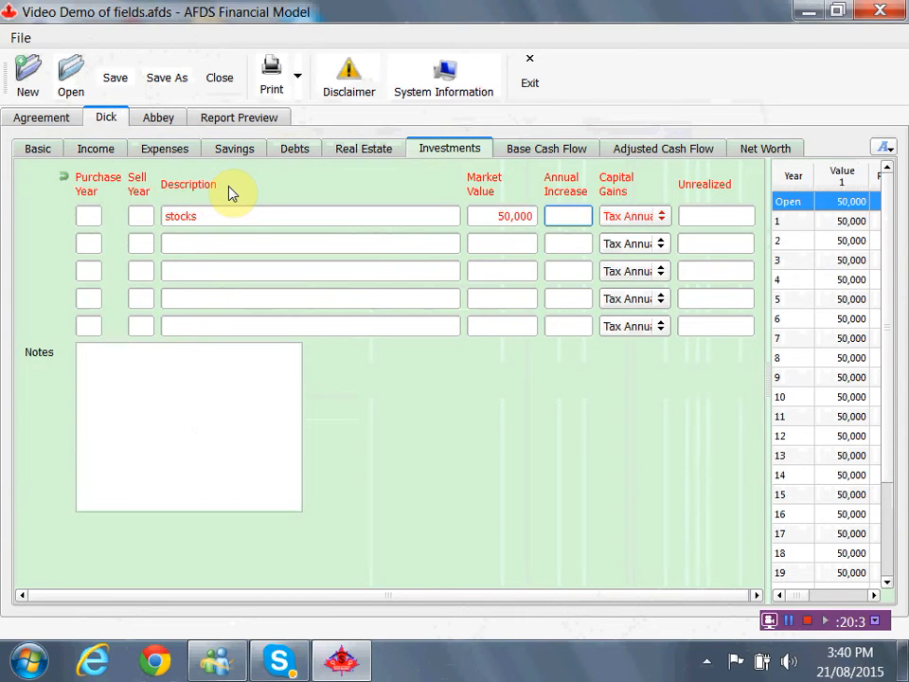
text(3000)
text(500)
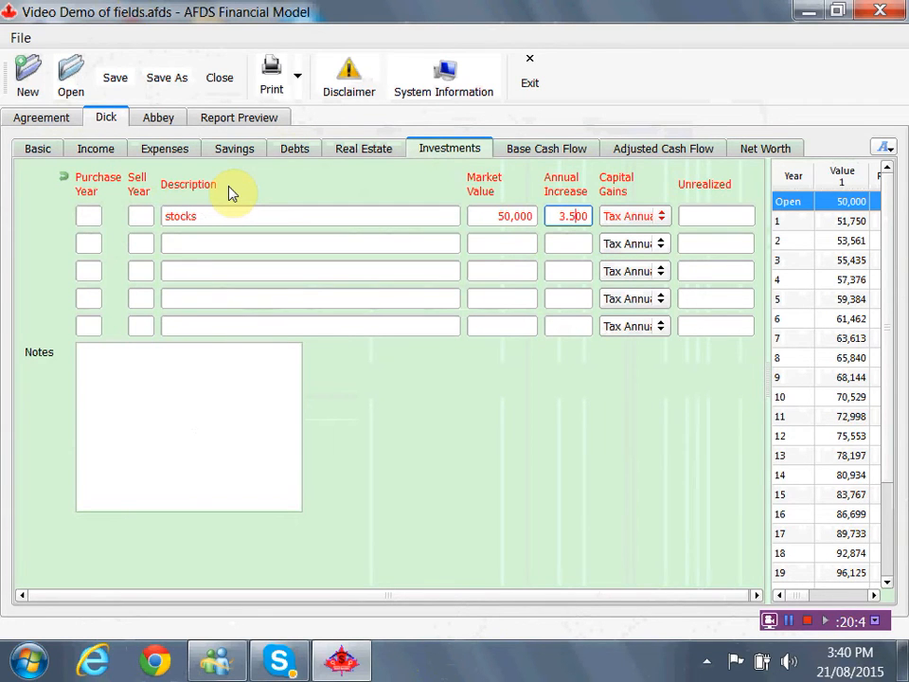
Set the stocks' capital gains treatment to Tax on Disposal and their sell year to 5.
click(660, 217)
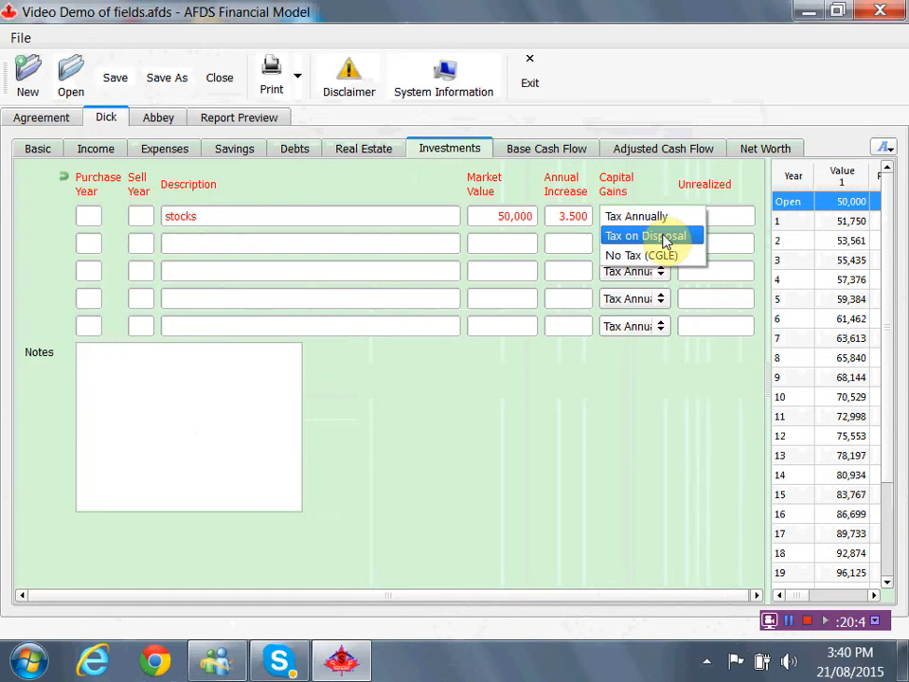
click(665, 239)
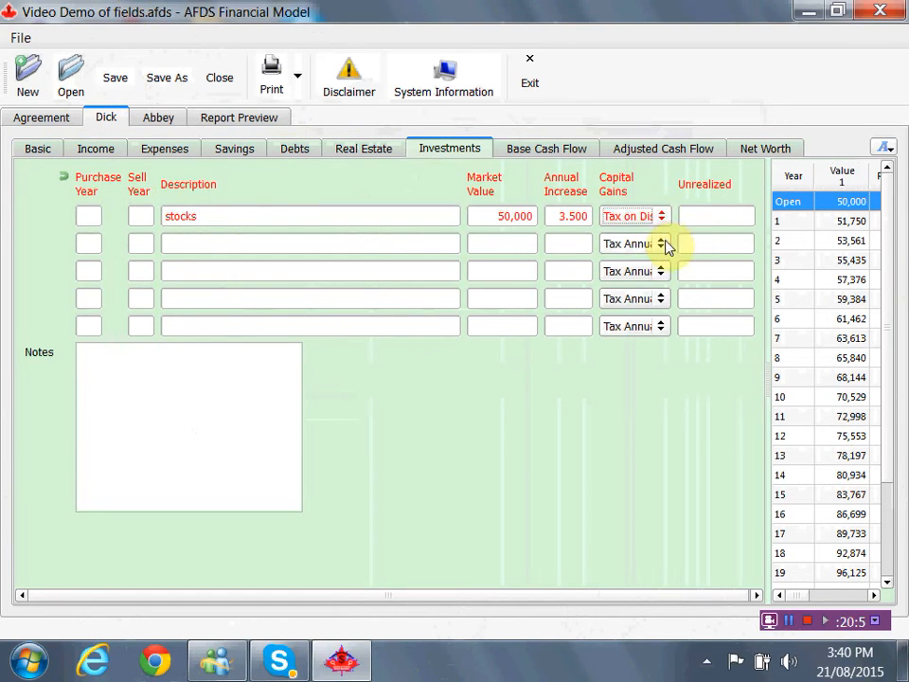
click(137, 218)
text(5)
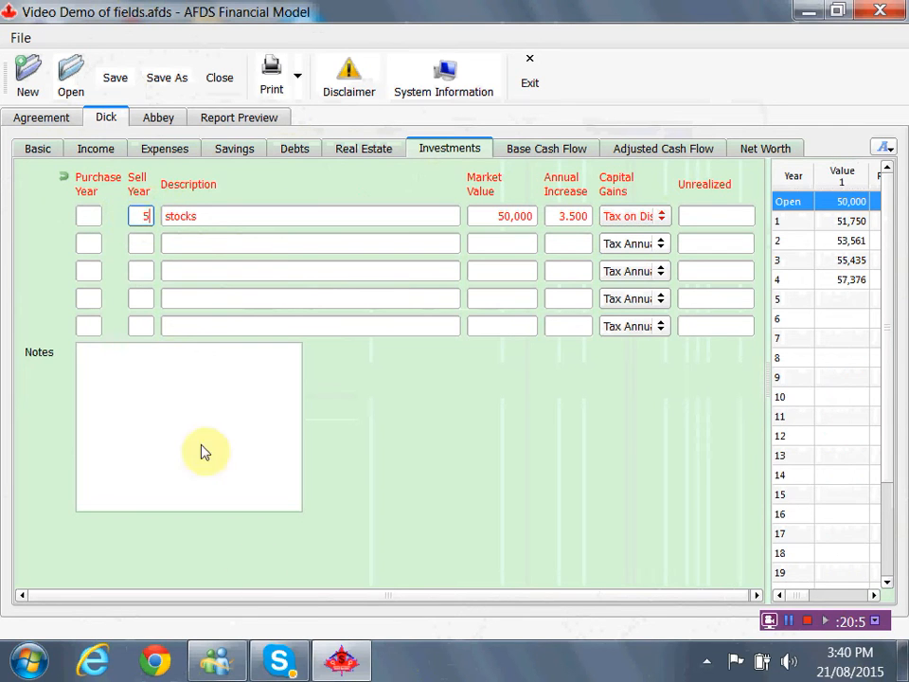
Enter 5,000 as the stocks' unrealized gain and widen the yearly projection table to show its proceeds, capital gain and total market columns.
click(731, 219)
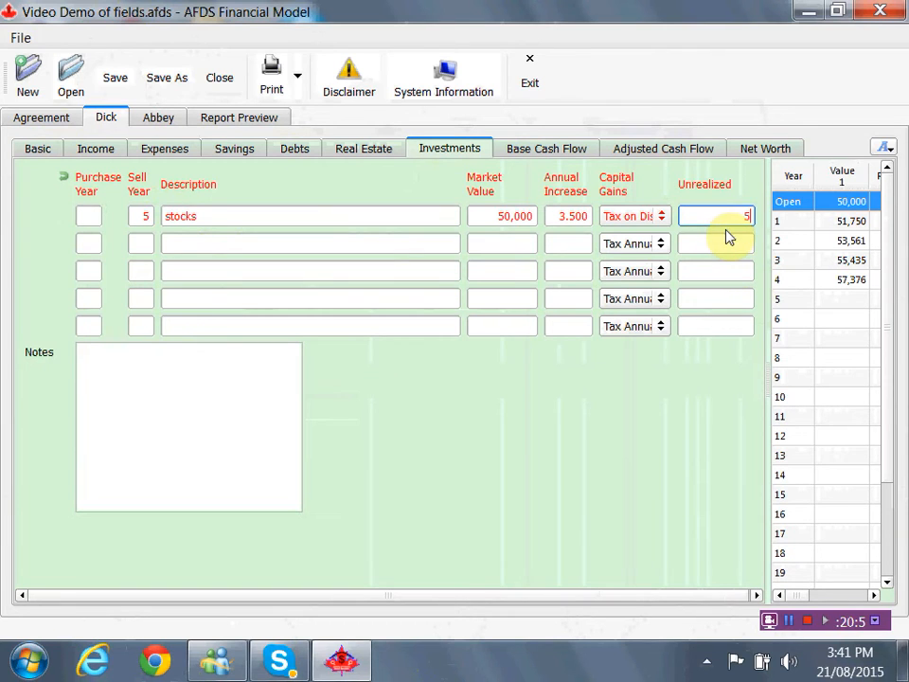
text(5000)
click(716, 241)
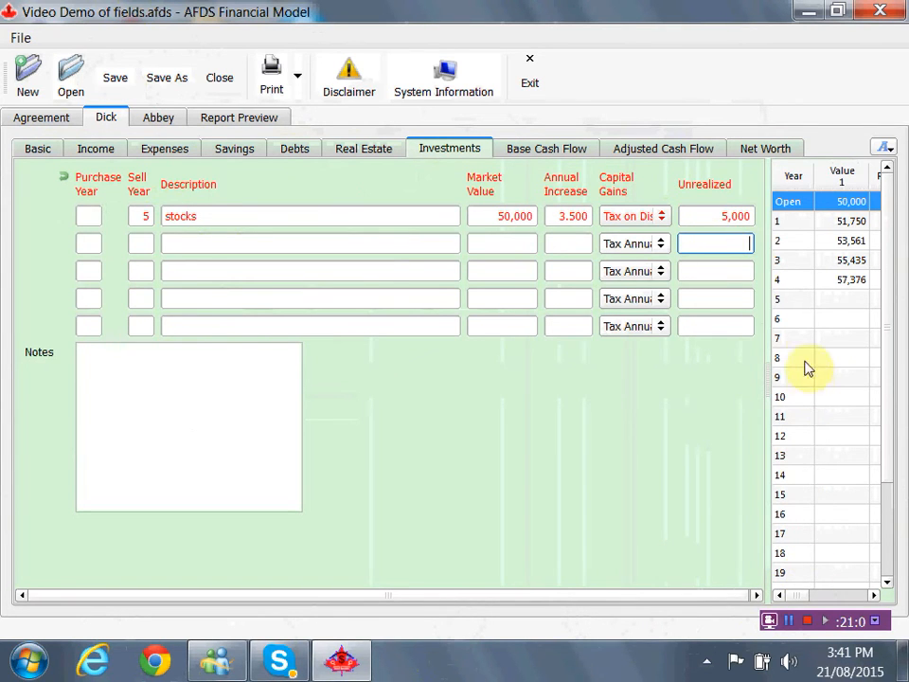
drag(771, 266, 383, 297)
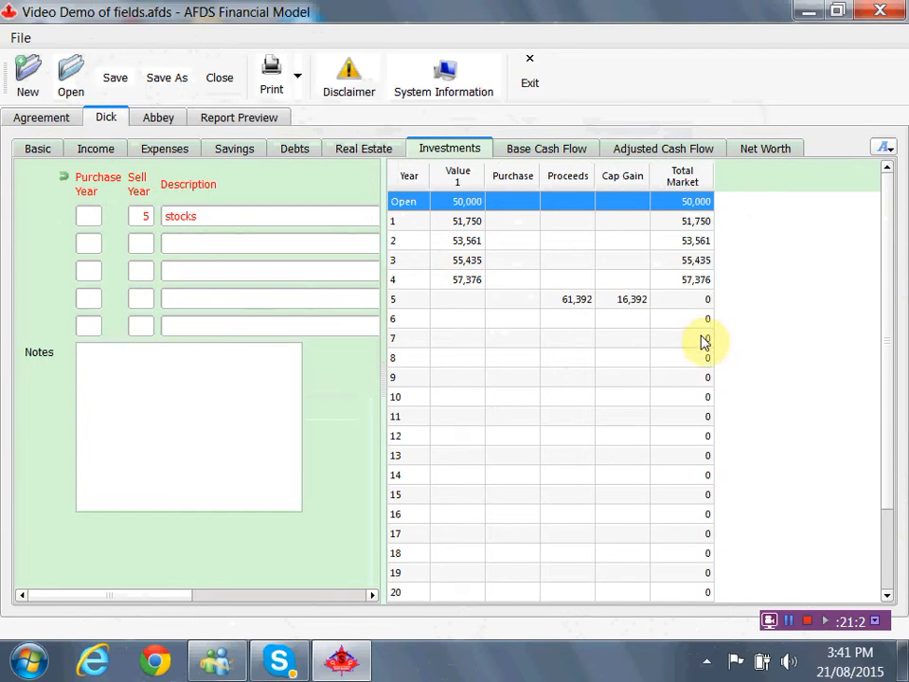
drag(666, 477, 592, 210)
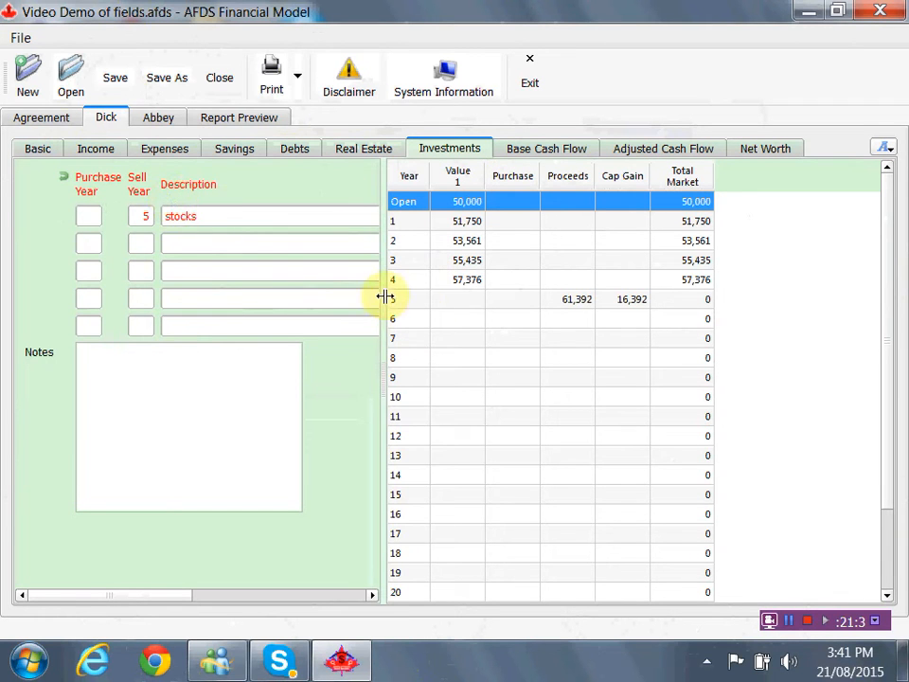
Enable manual investment entry in the person's basic information and open the manual investments table.
click(40, 151)
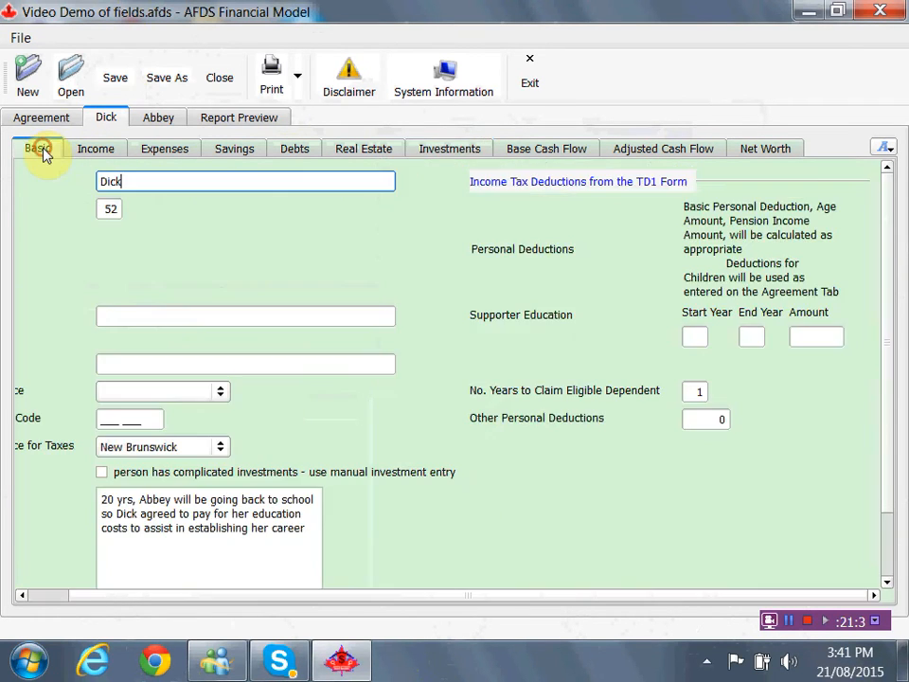
click(101, 471)
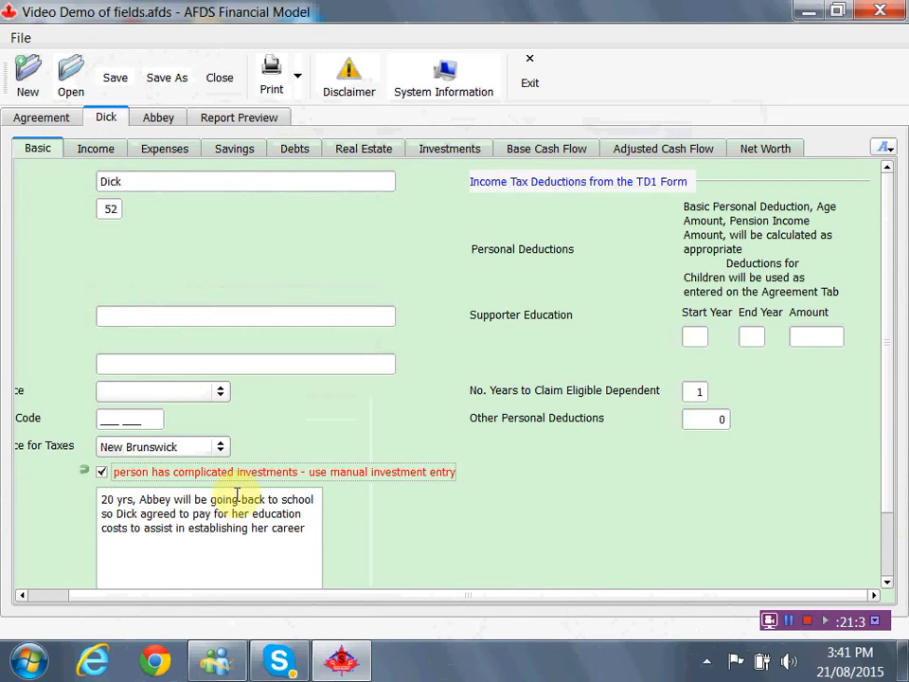
click(424, 155)
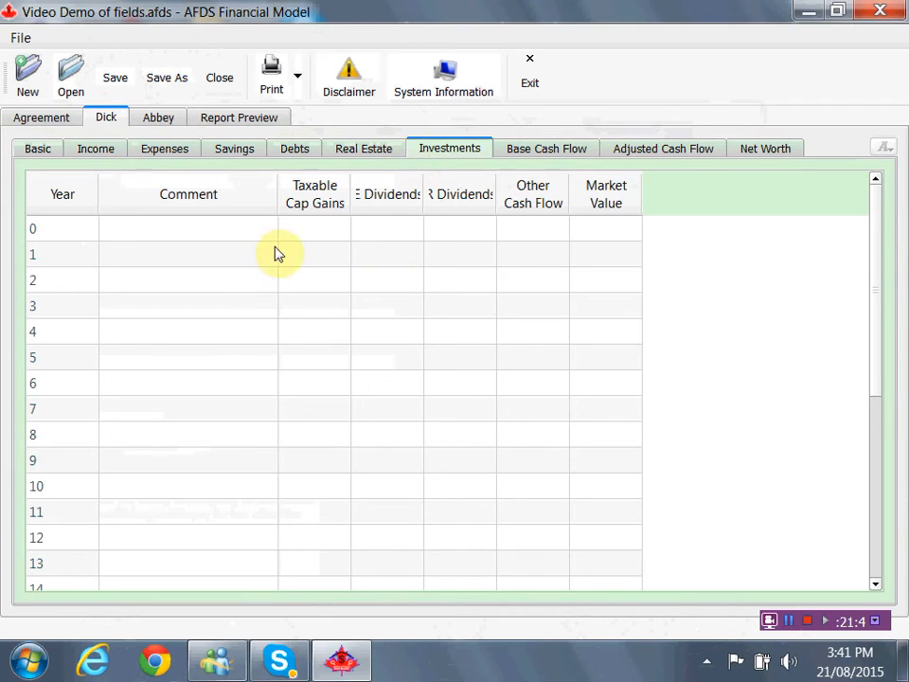
Fill in year 1 with comment "selling", taxable cap gains 2,000, E Dividends 1,000, R Dividends 0 and other cash flow 2,000.
click(185, 265)
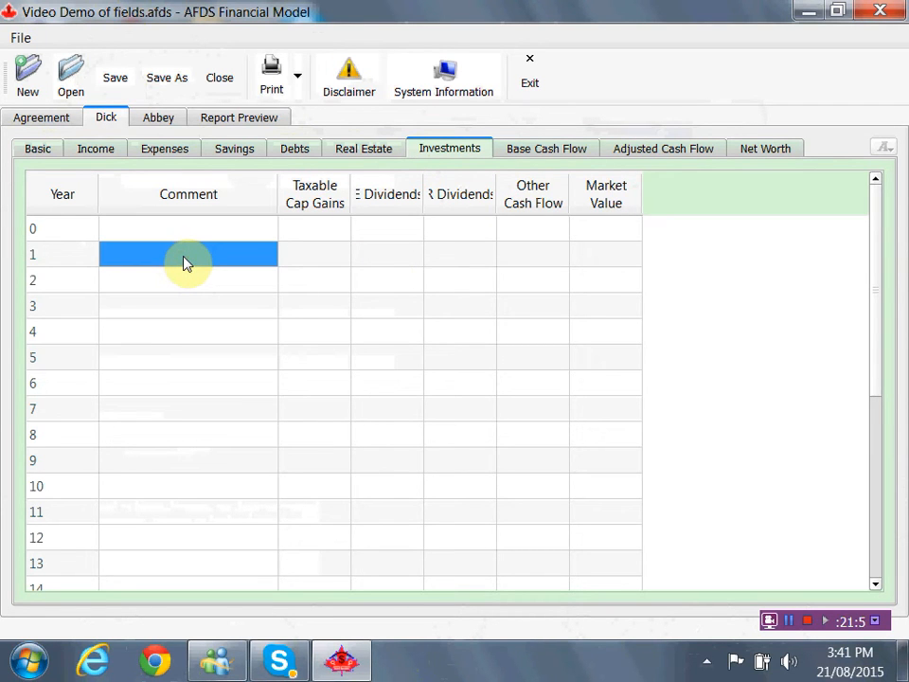
text(selling)
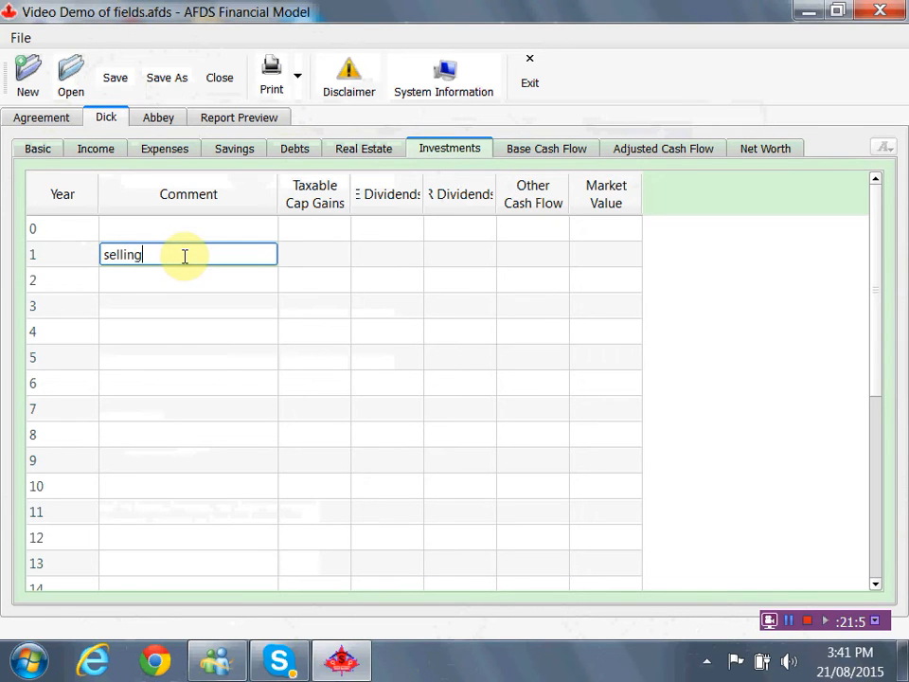
key(Tab)
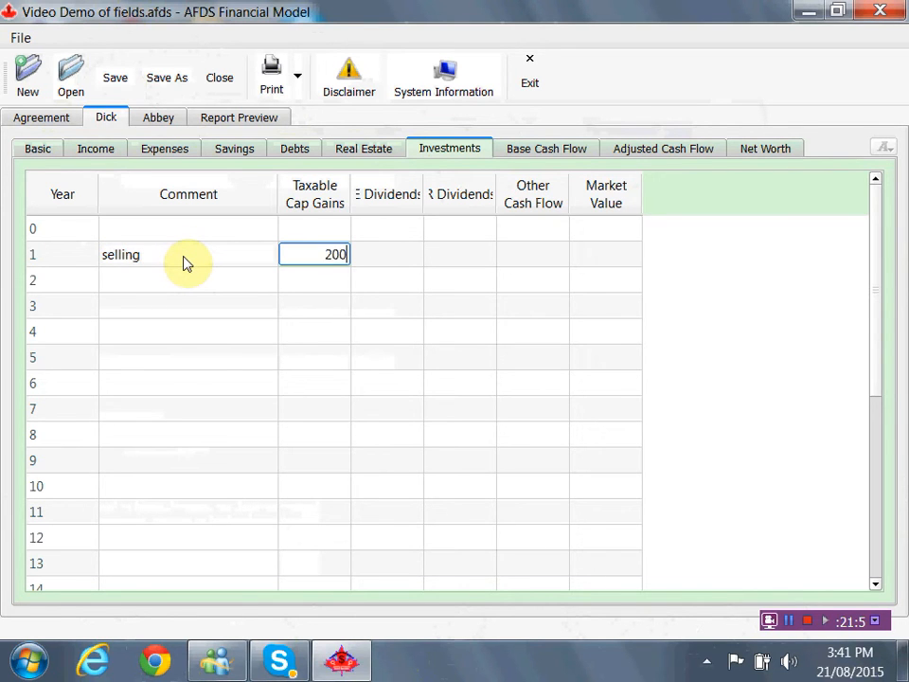
key(Tab)
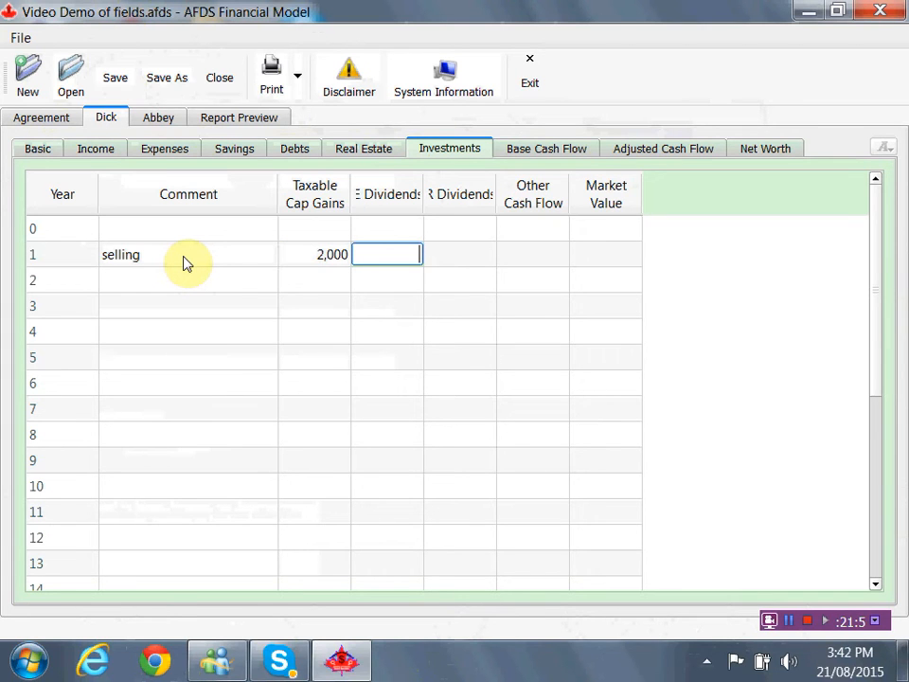
text(10)
key(Tab)
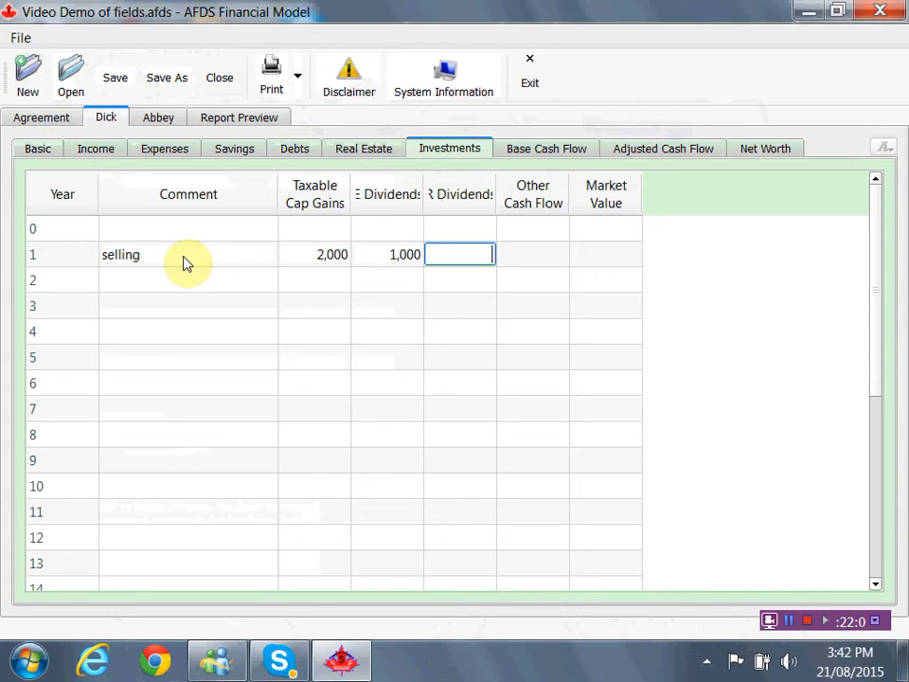
text(0)
key(Tab)
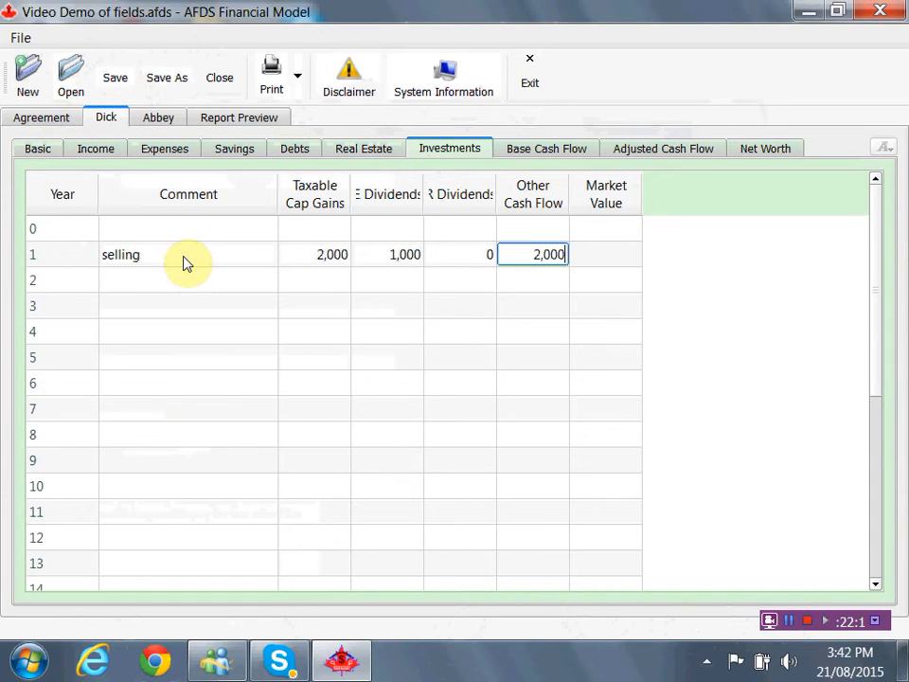
click(240, 463)
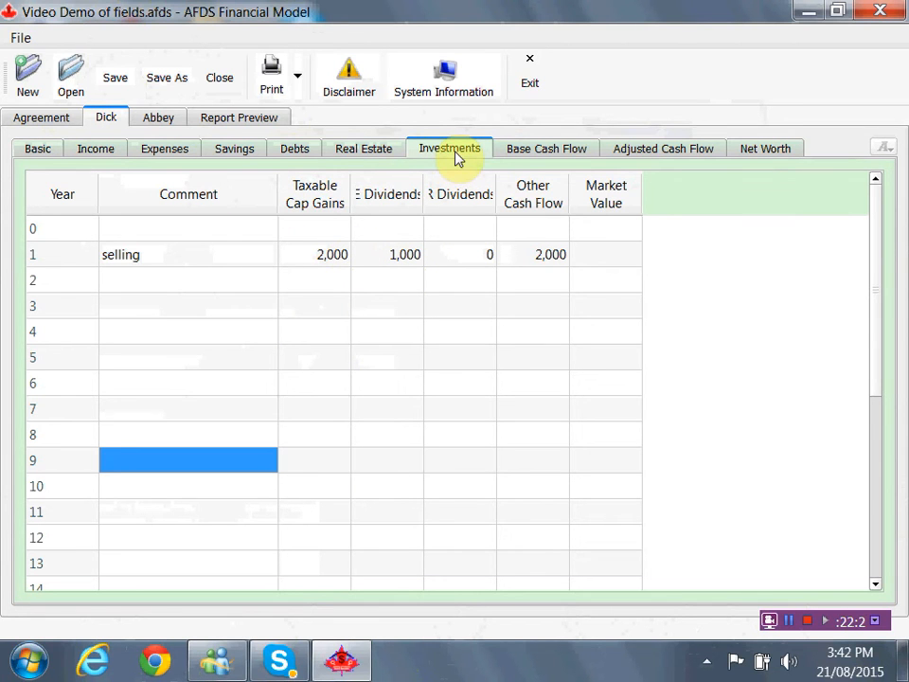
Check the person's income entries and turn off the manual investment entry option in the basic information.
click(54, 152)
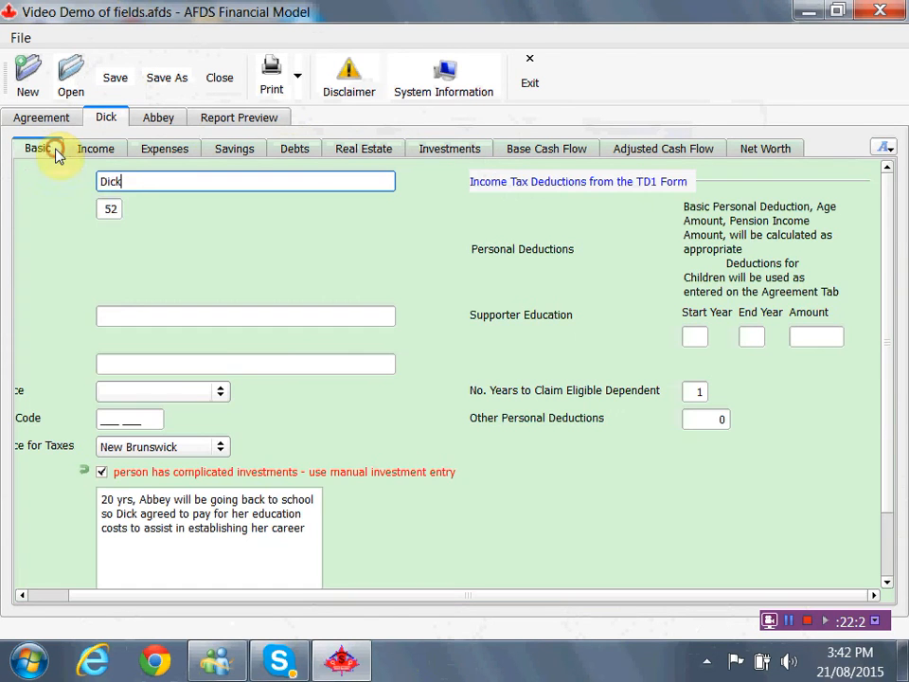
click(95, 148)
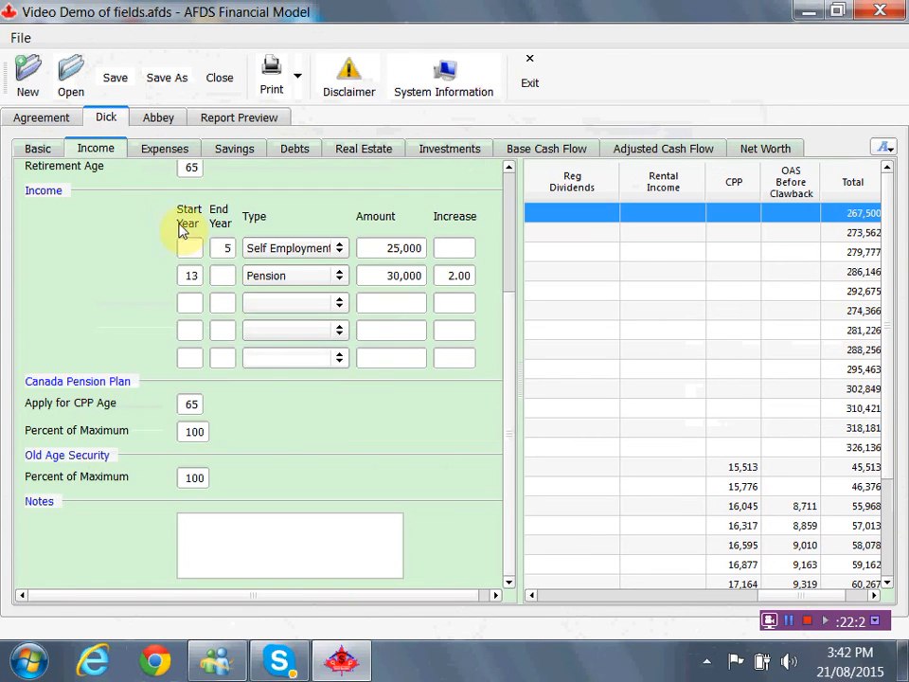
scroll(239, 392, up, 3)
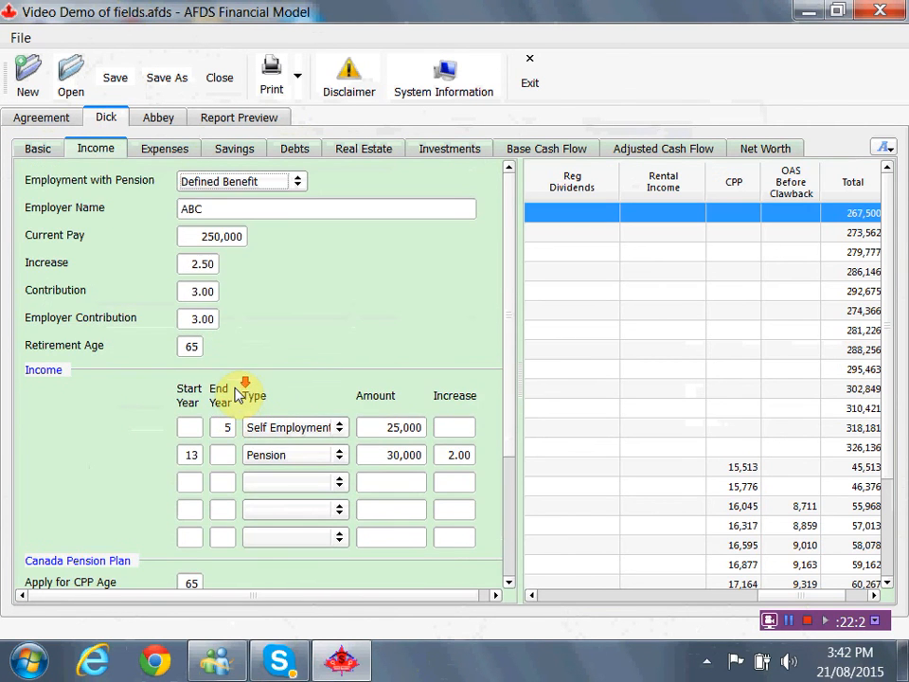
scroll(235, 383, down, 3)
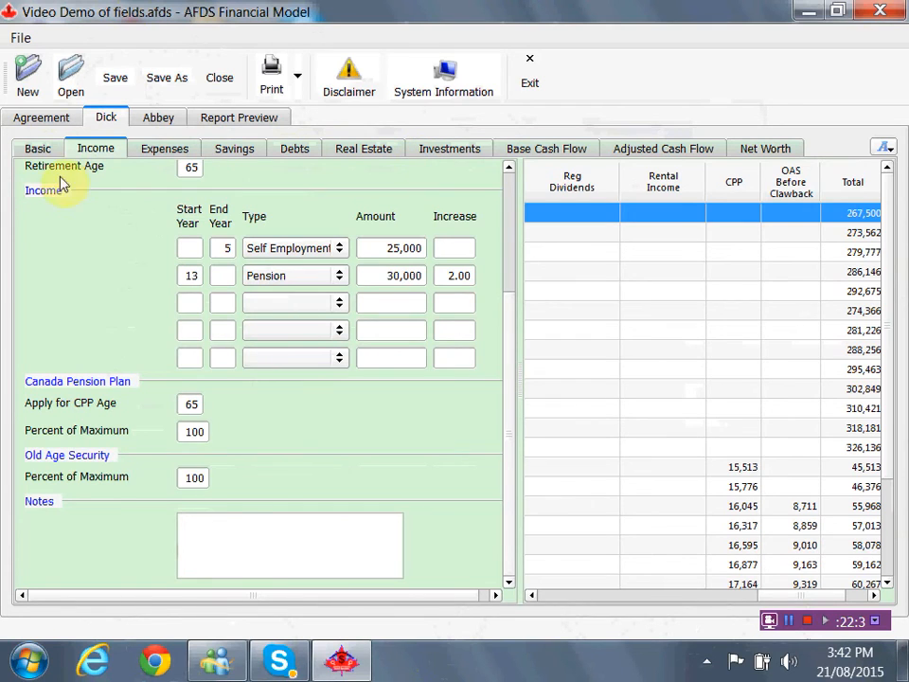
click(37, 150)
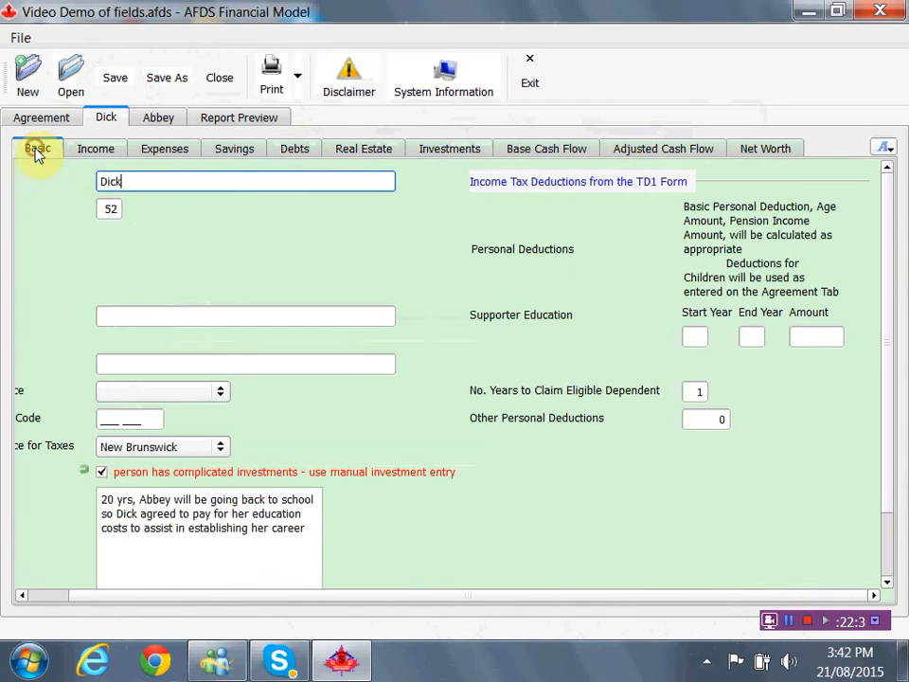
click(100, 472)
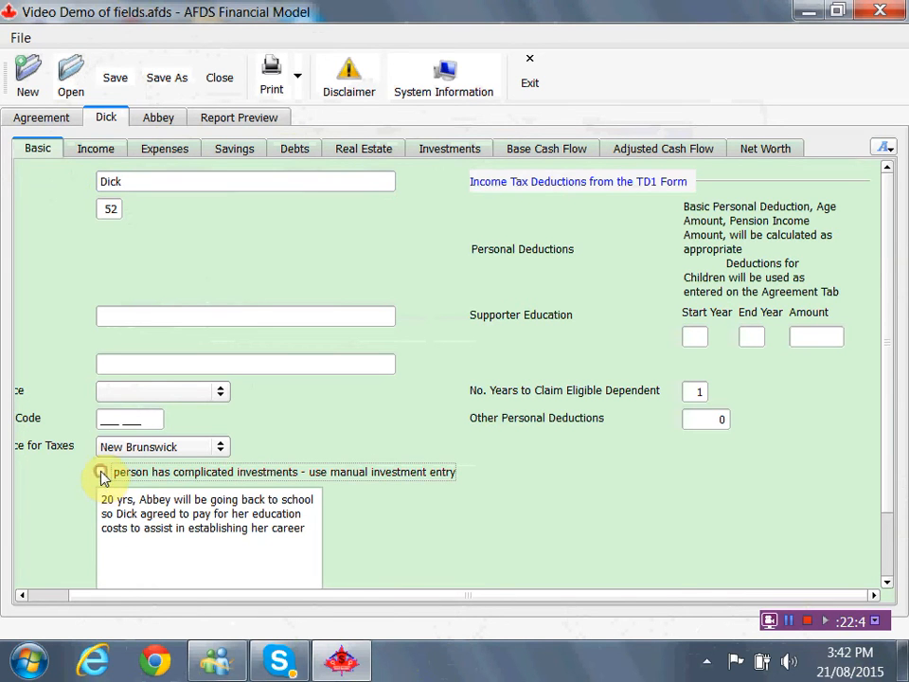
Review the base cash flow table through its support columns, splitting the taxes into separate columns and recombining them.
click(516, 157)
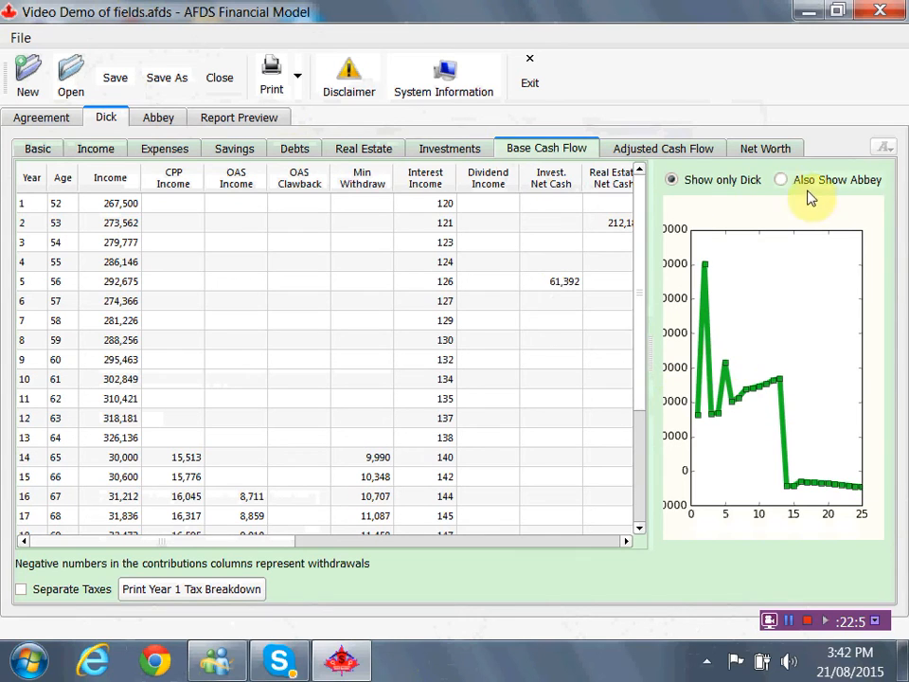
click(367, 538)
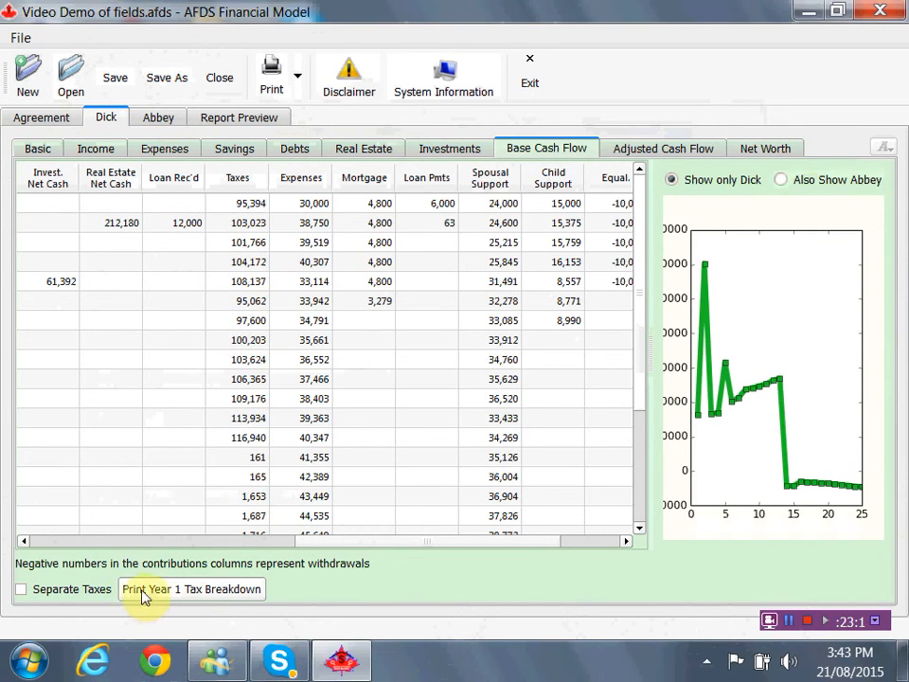
click(21, 590)
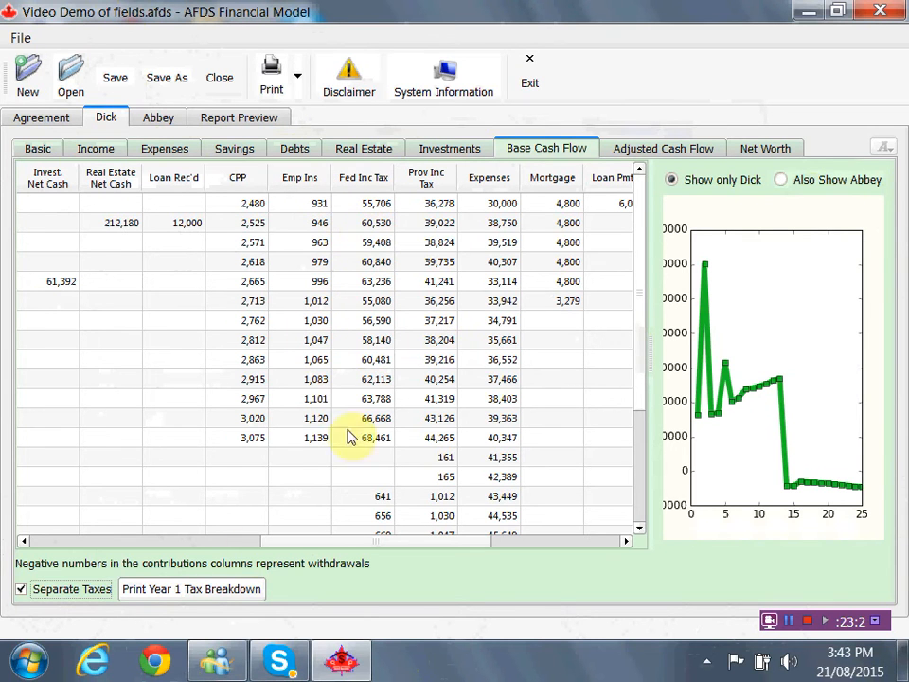
click(21, 589)
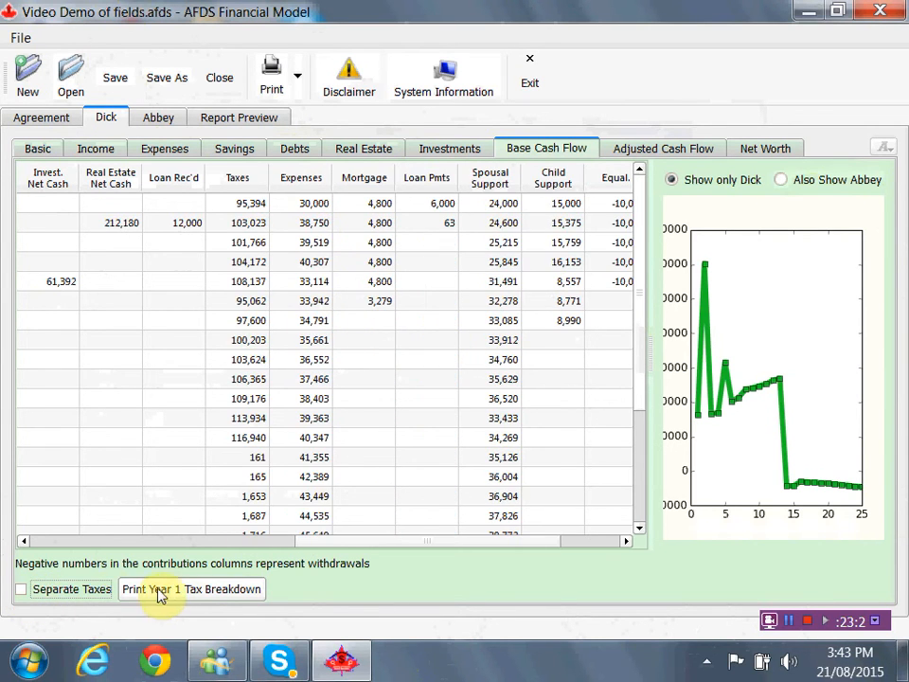
Generate the Year 1 tax breakdown report and review its income, taxable income and tax credit sections.
click(166, 591)
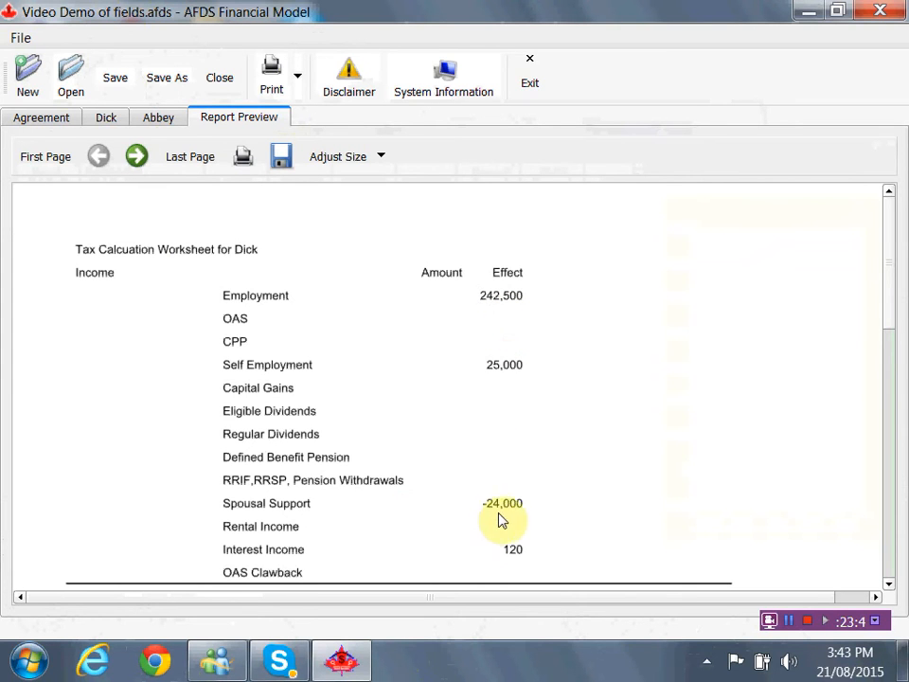
scroll(504, 530, down, 1)
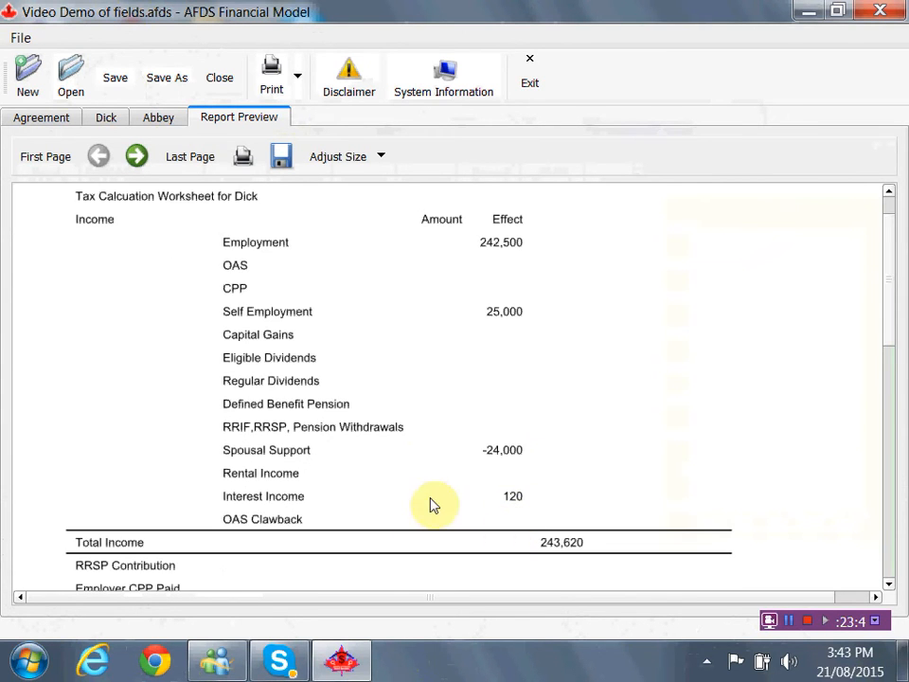
scroll(421, 541, down, 1)
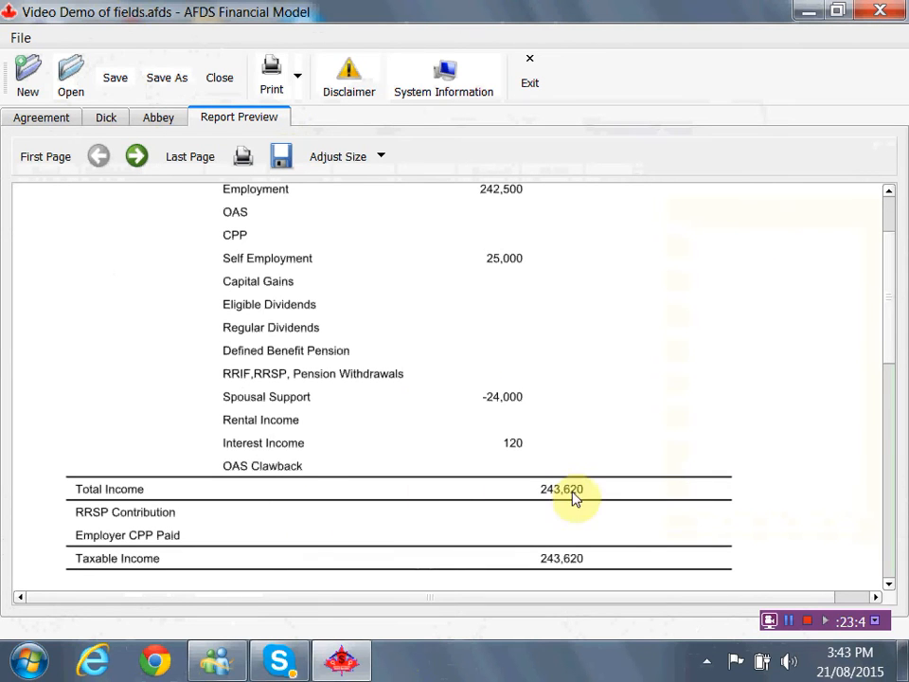
scroll(261, 540, down, 1)
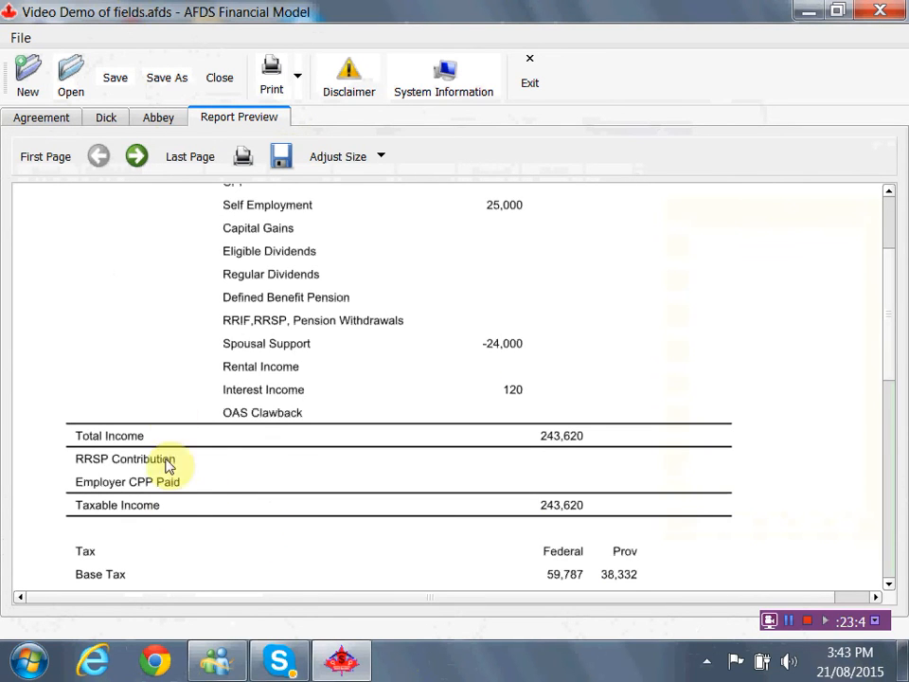
scroll(240, 494, down, 4)
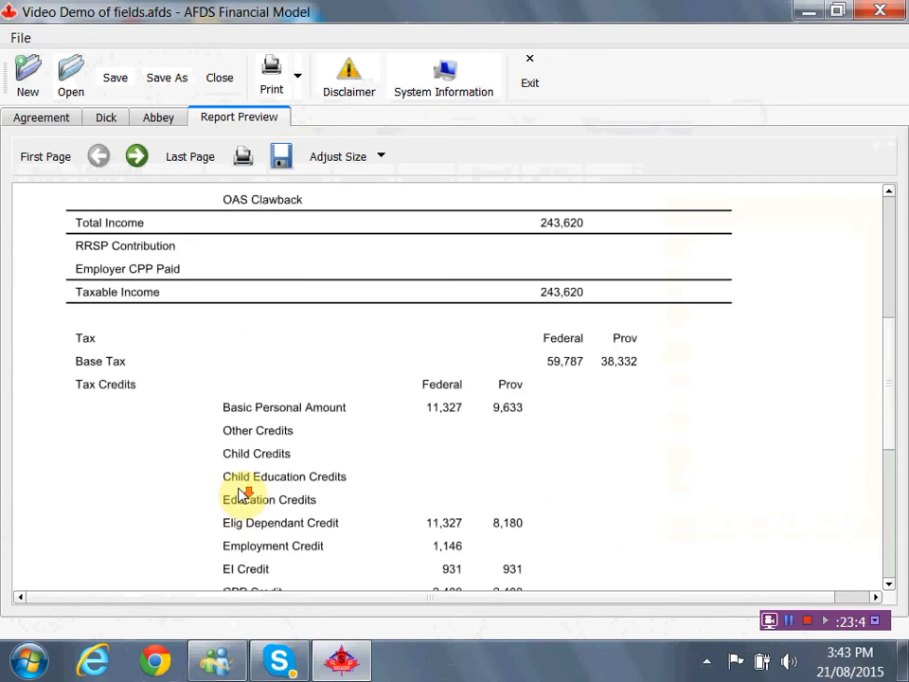
Review the rest of the Year 1 tax breakdown, from the tax credits through the adjustments to the final tax.
scroll(242, 493, down, 2)
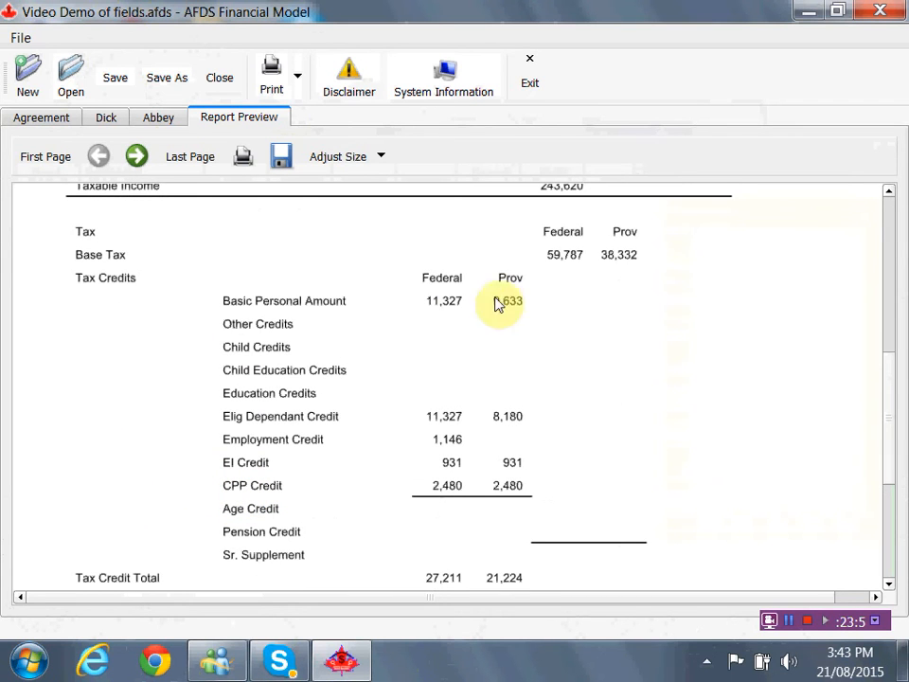
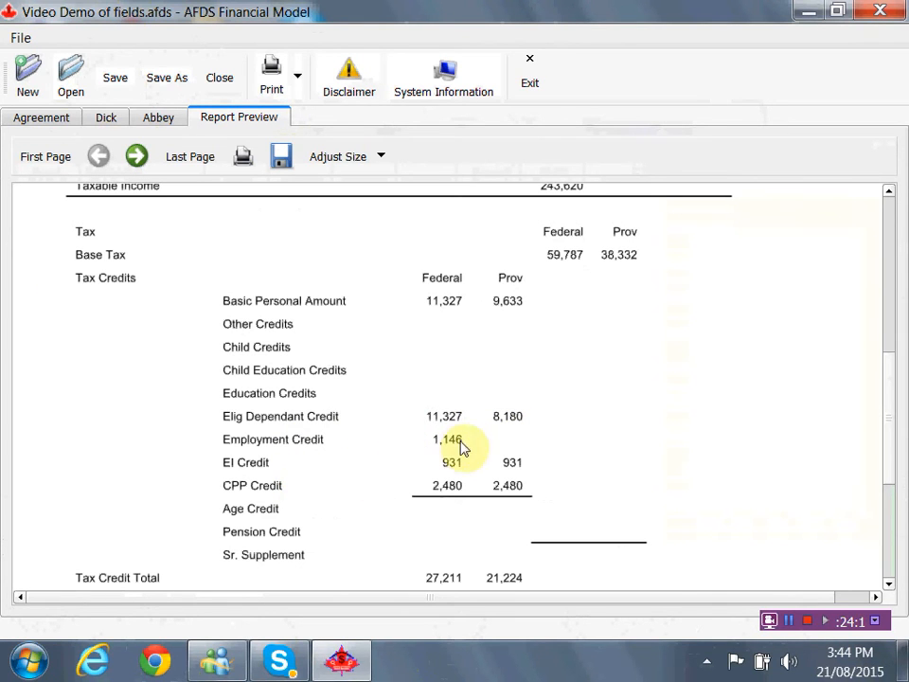
scroll(459, 499, down, 3)
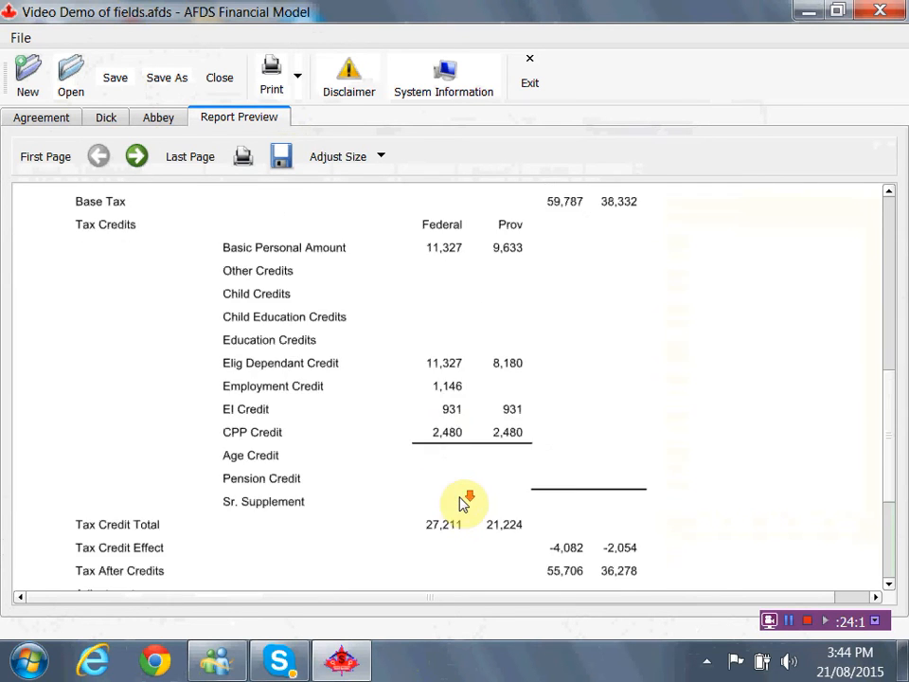
scroll(461, 505, down, 2)
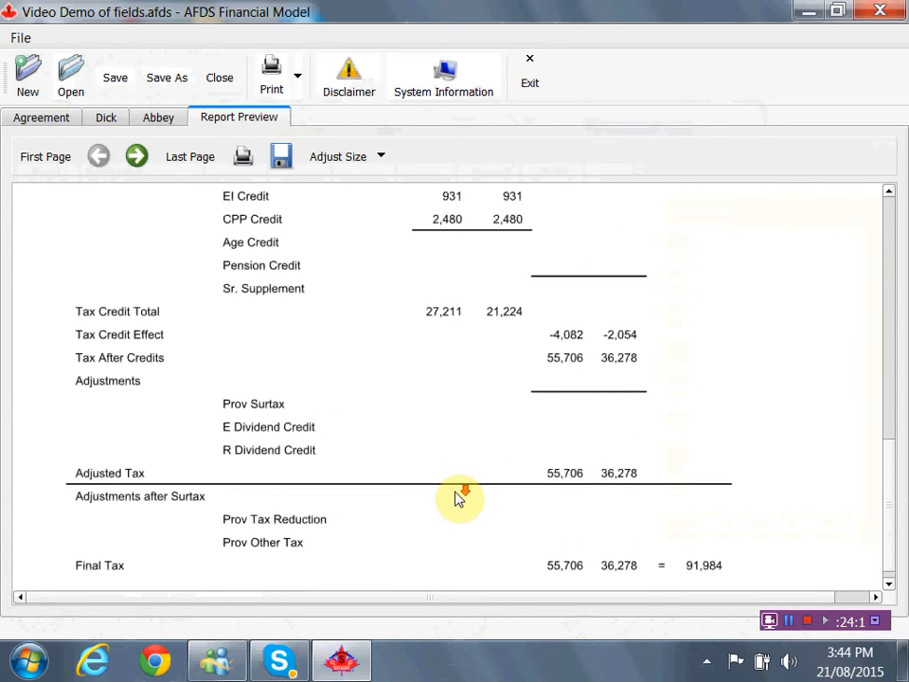
scroll(457, 499, down, 1)
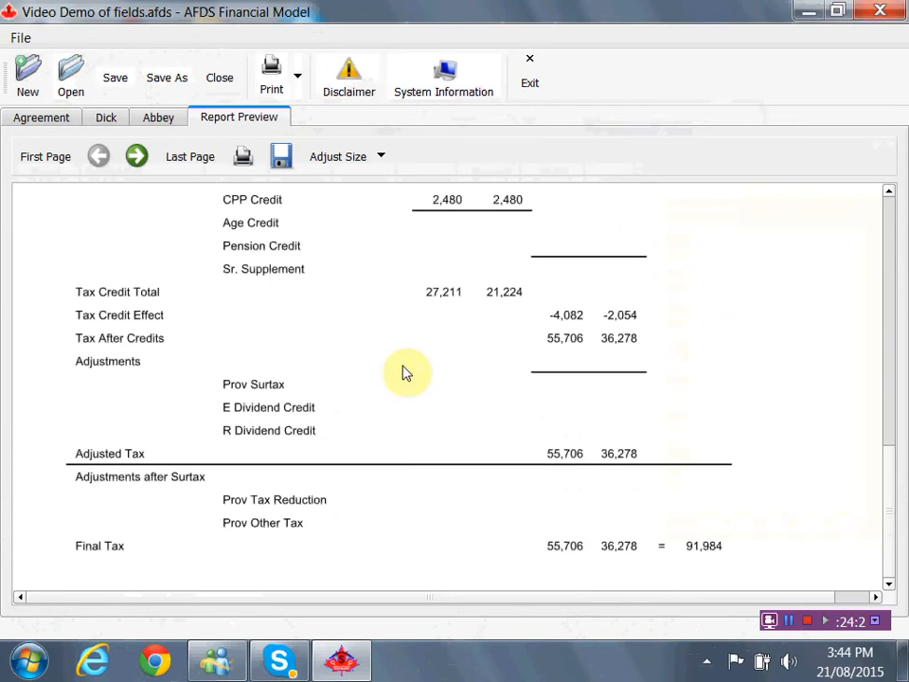
Open the first person's adjusted cash flow and review its columns from total income through net cash flow to unallocated.
click(119, 113)
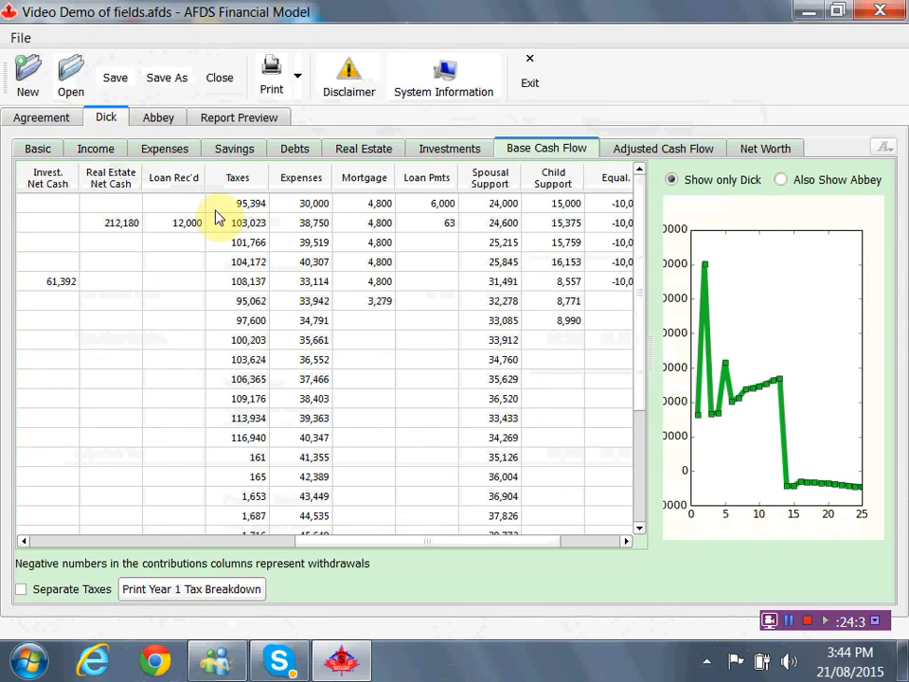
click(636, 152)
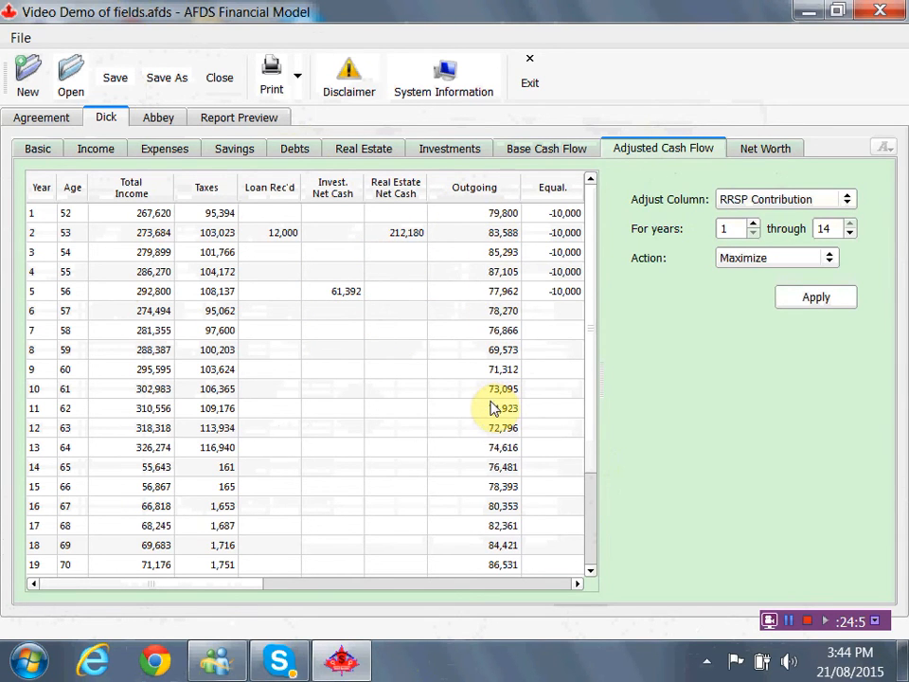
click(564, 586)
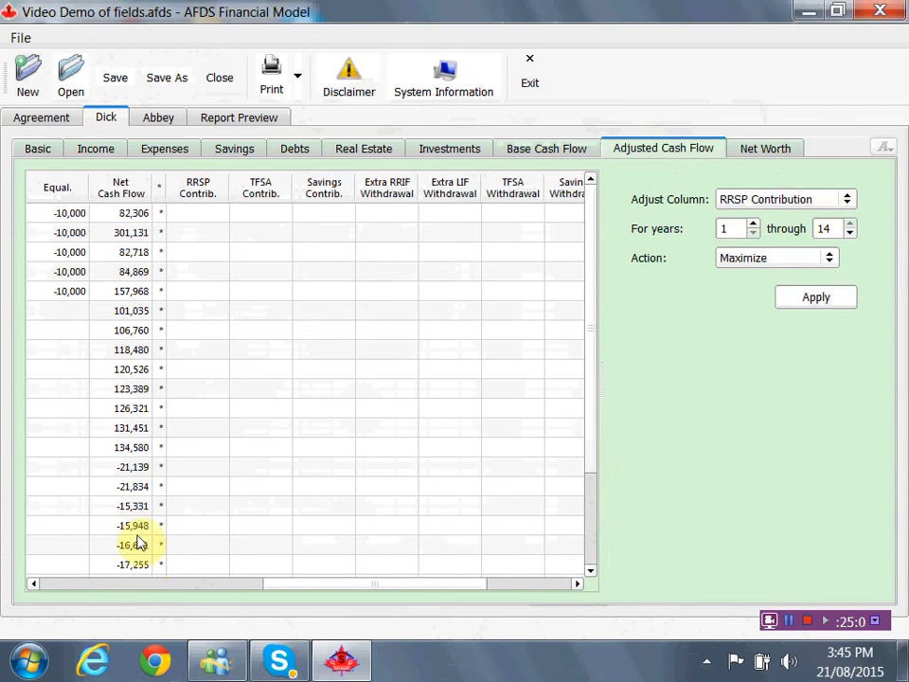
click(112, 466)
drag(288, 591, 335, 592)
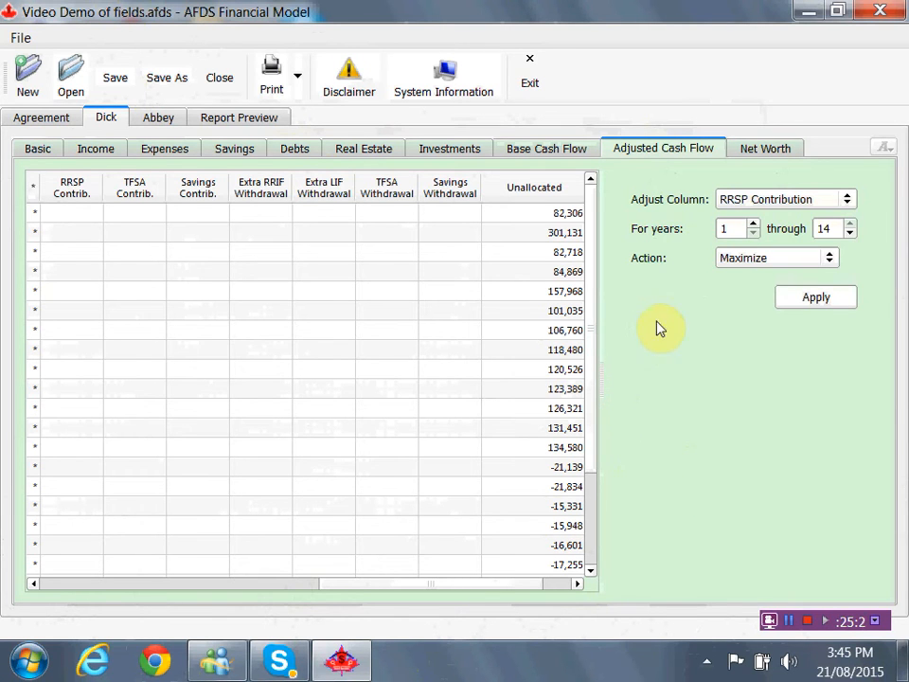
Maximize the TFSA contributions for years 1 through 14 in the adjusted cash flow.
click(848, 202)
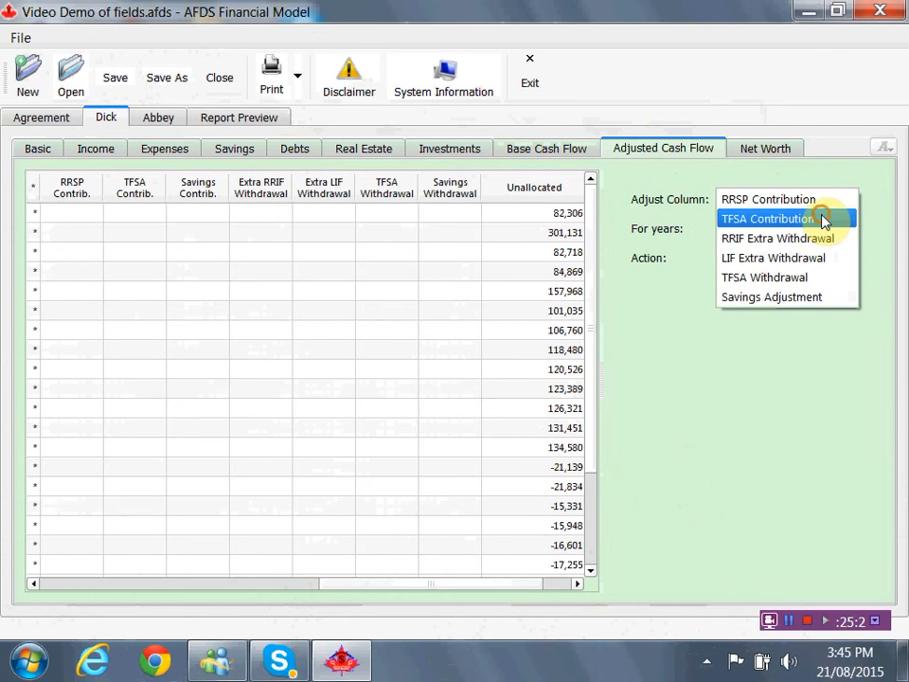
click(822, 220)
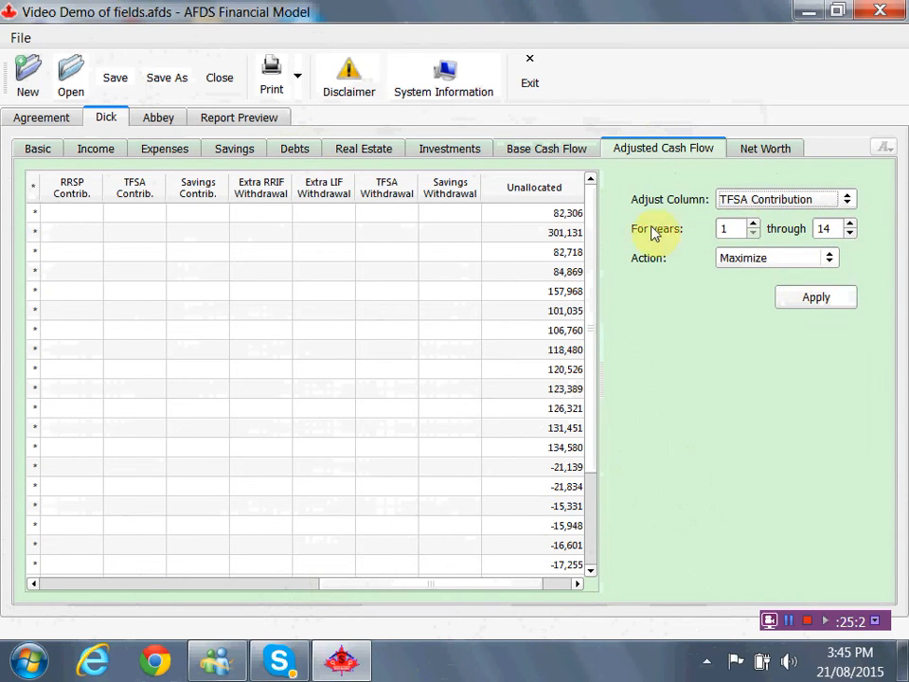
click(816, 301)
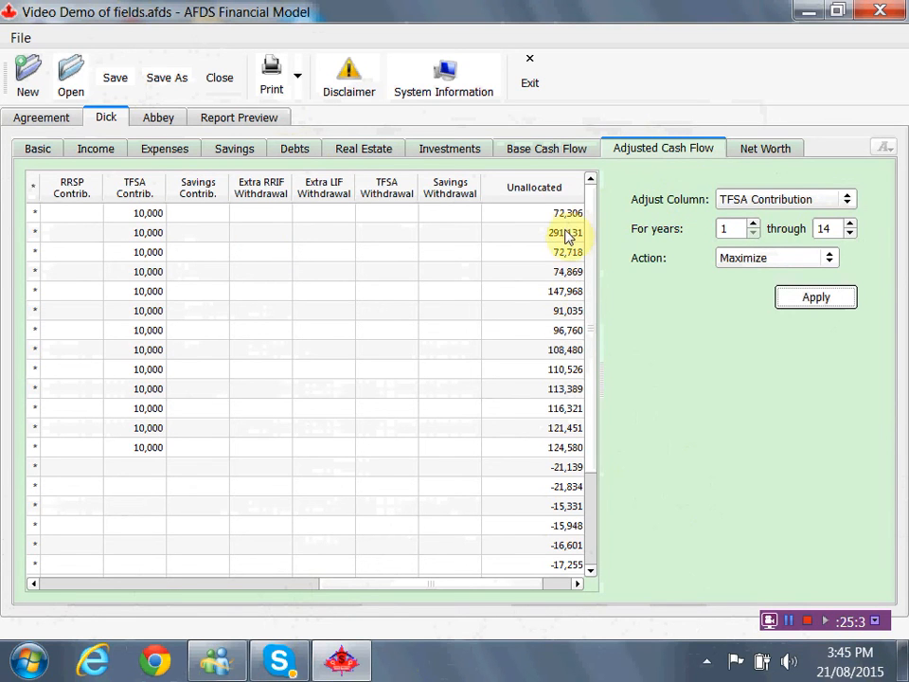
Maximize the RRSP contributions for years 1 through 14 in the adjusted cash flow.
click(845, 205)
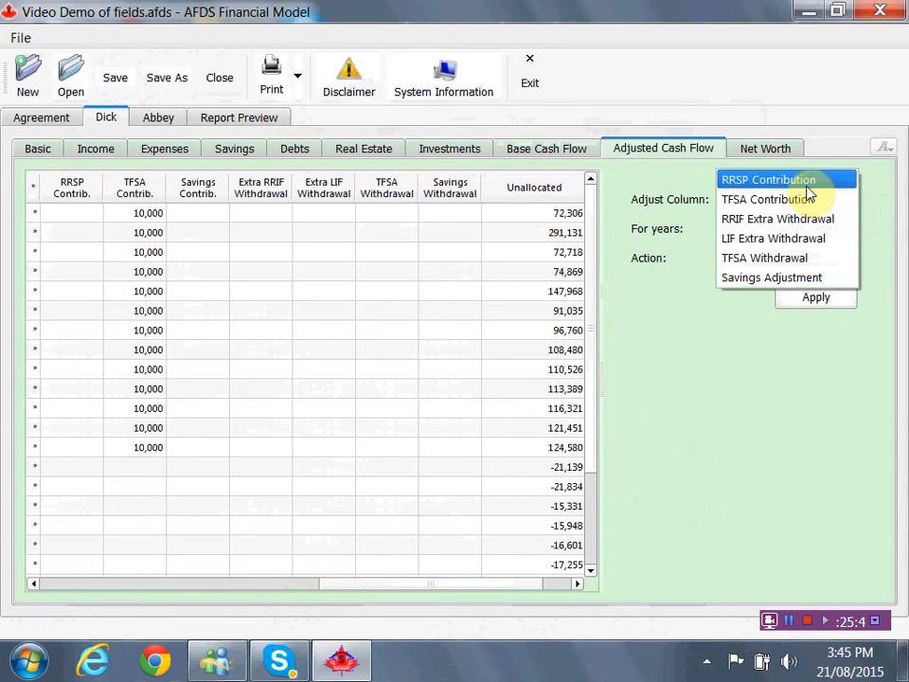
click(810, 180)
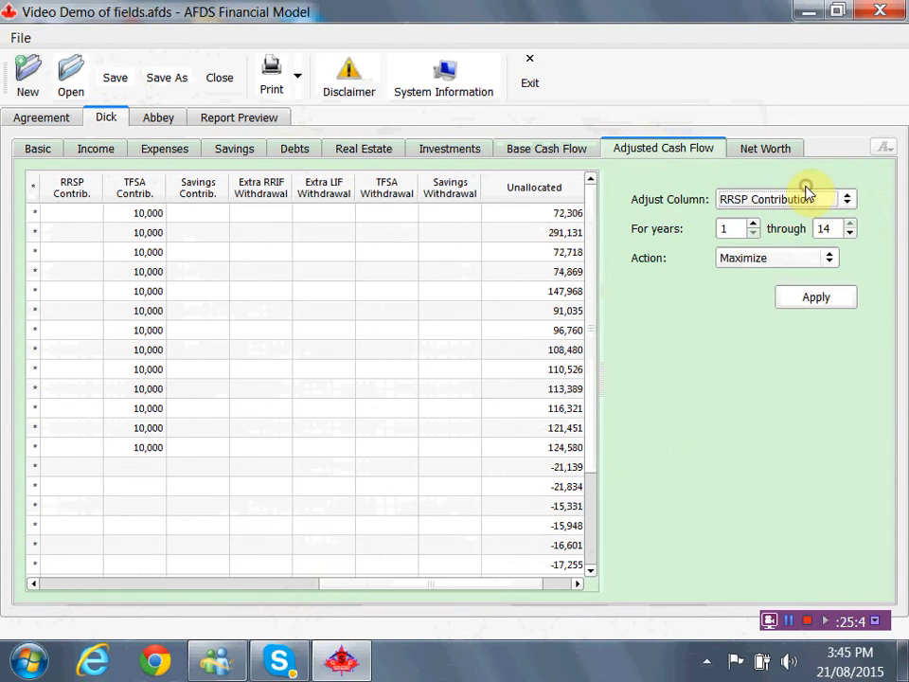
click(741, 231)
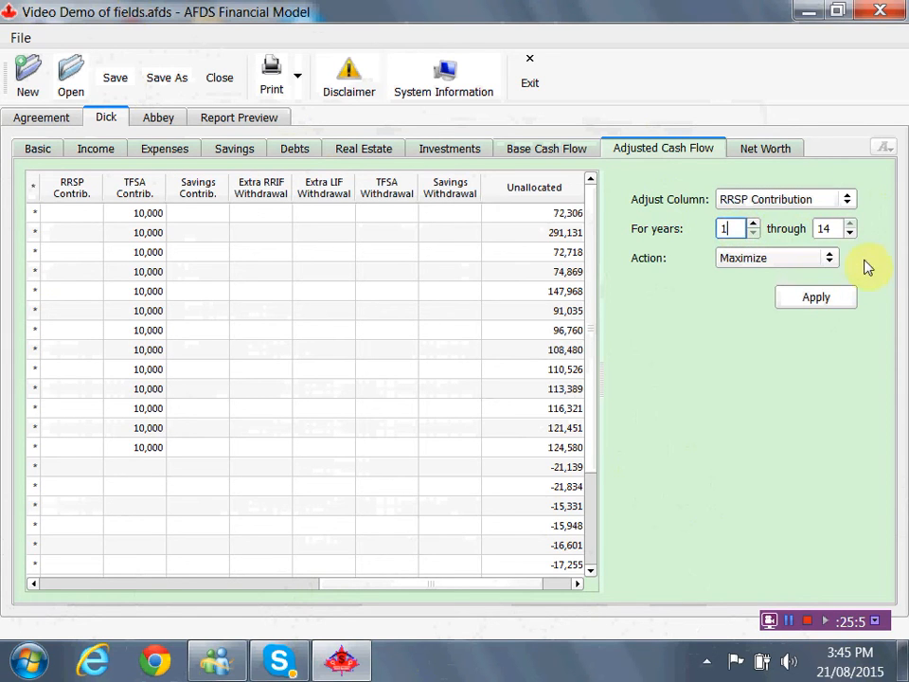
click(816, 301)
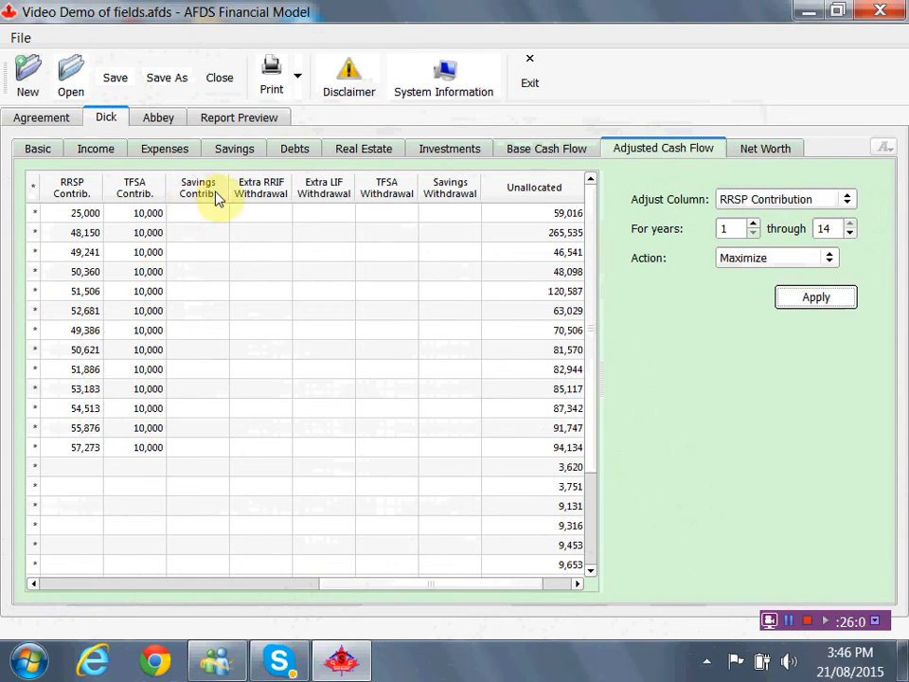
Override the year 1 RRSP contribution with 10,000.
click(75, 215)
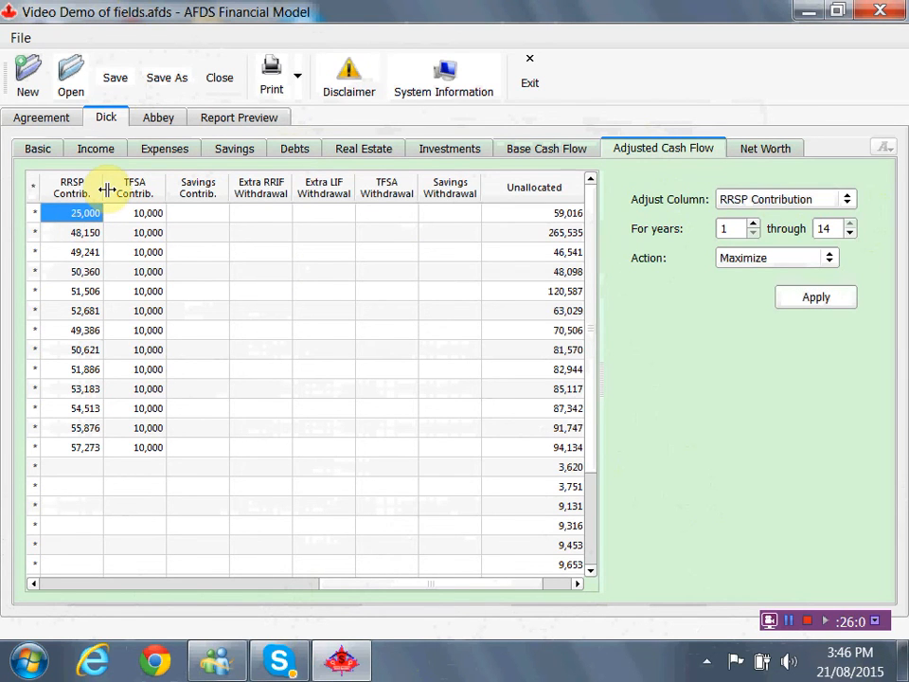
text(10)
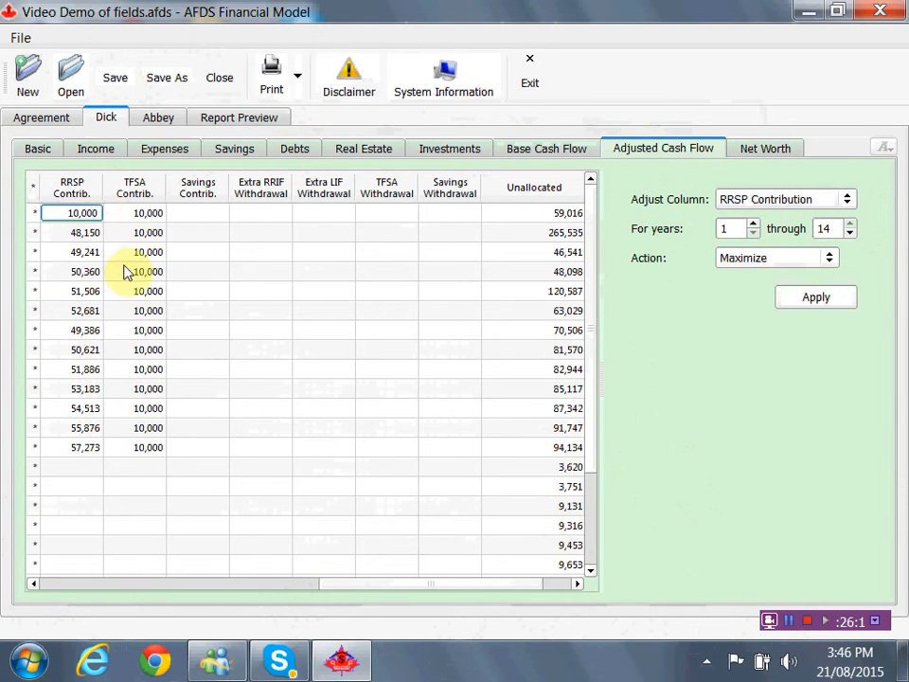
click(61, 290)
click(66, 234)
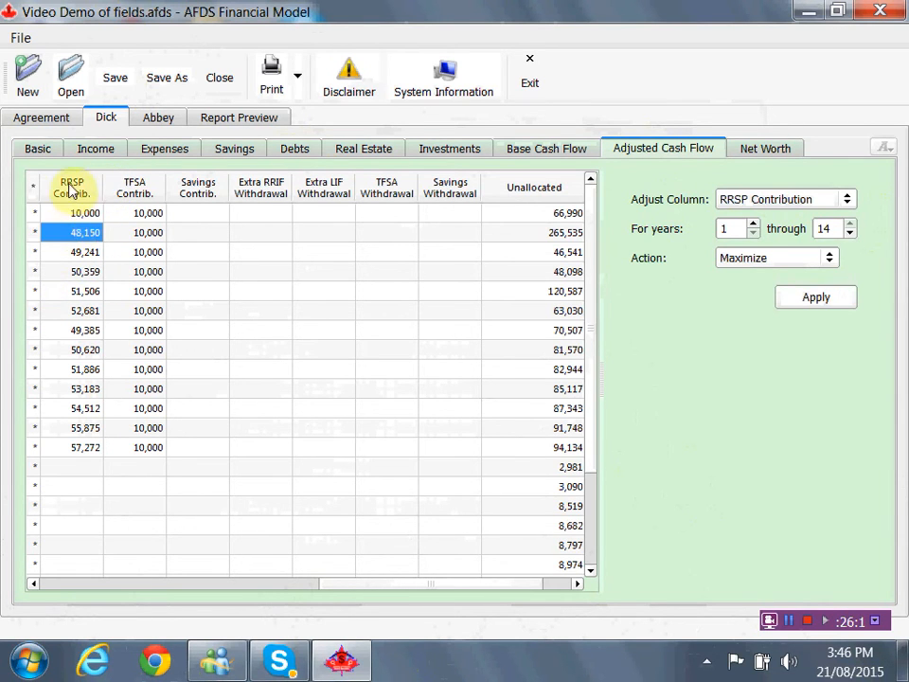
Enter a savings contribution of 50,000 for year 1 and check that year's unallocated amount.
click(206, 215)
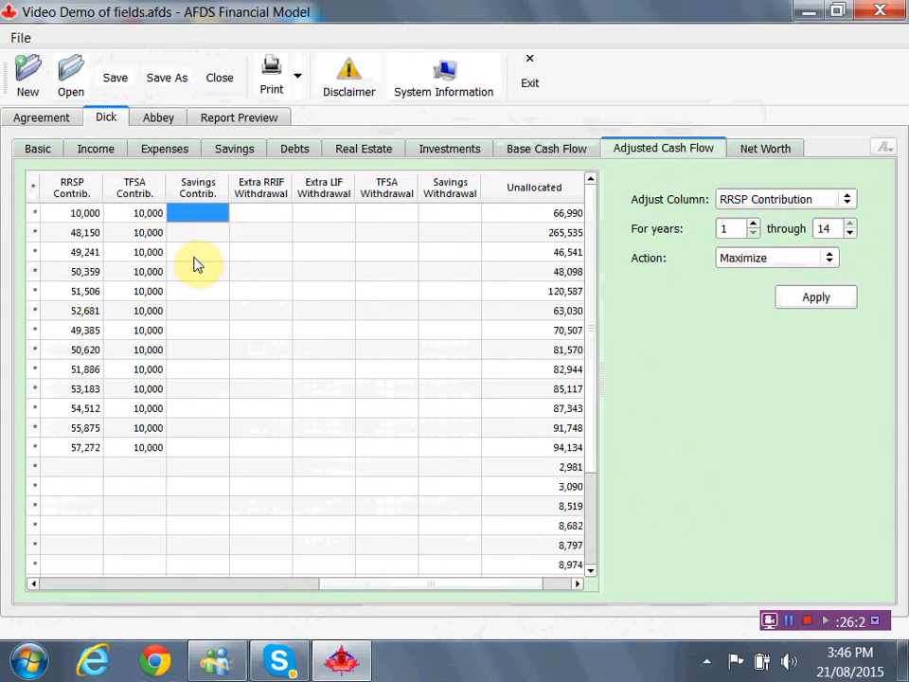
text(50,000)
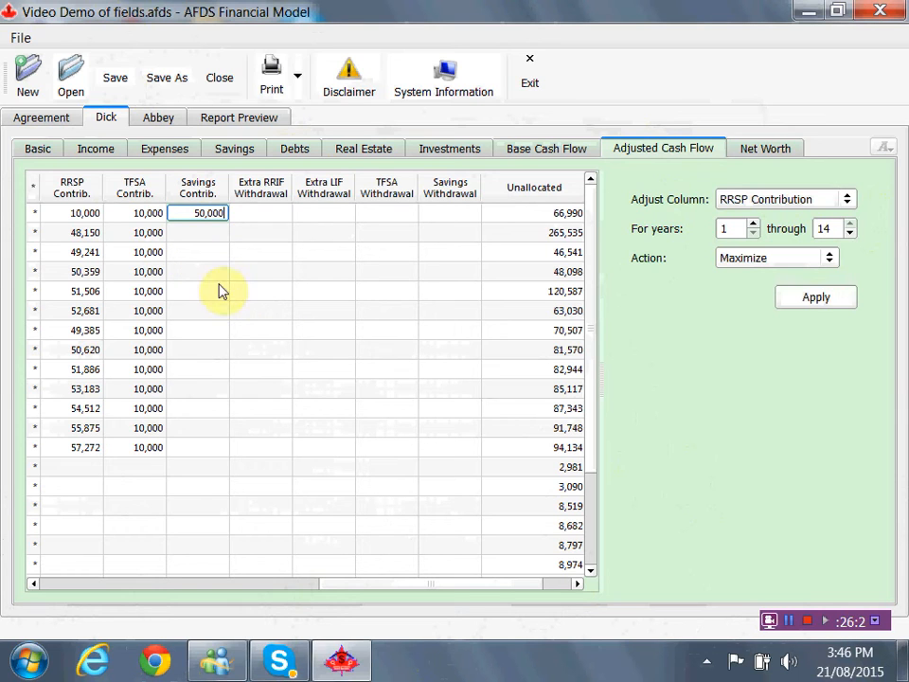
click(301, 272)
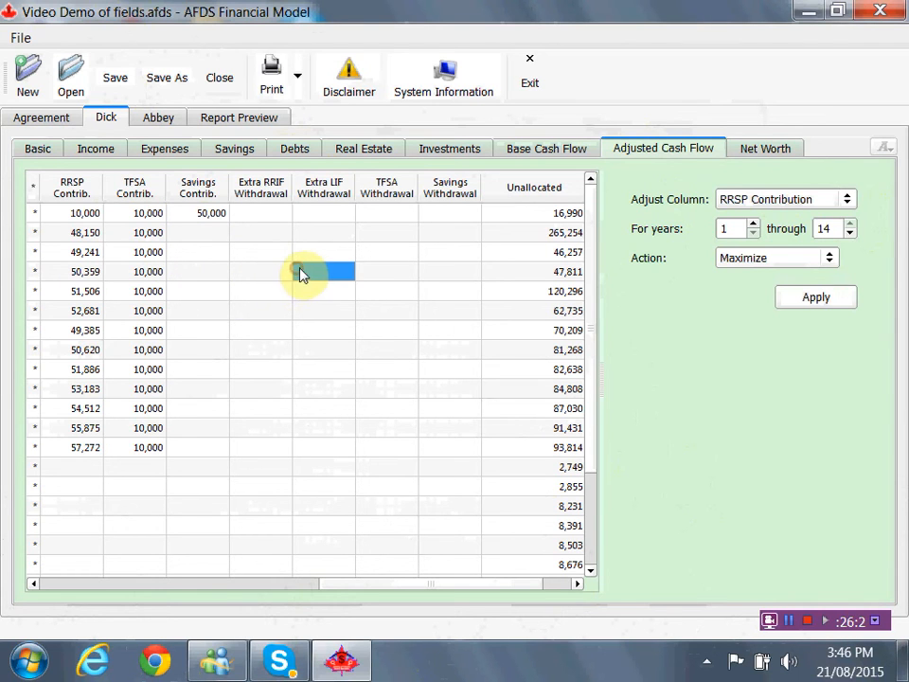
click(397, 253)
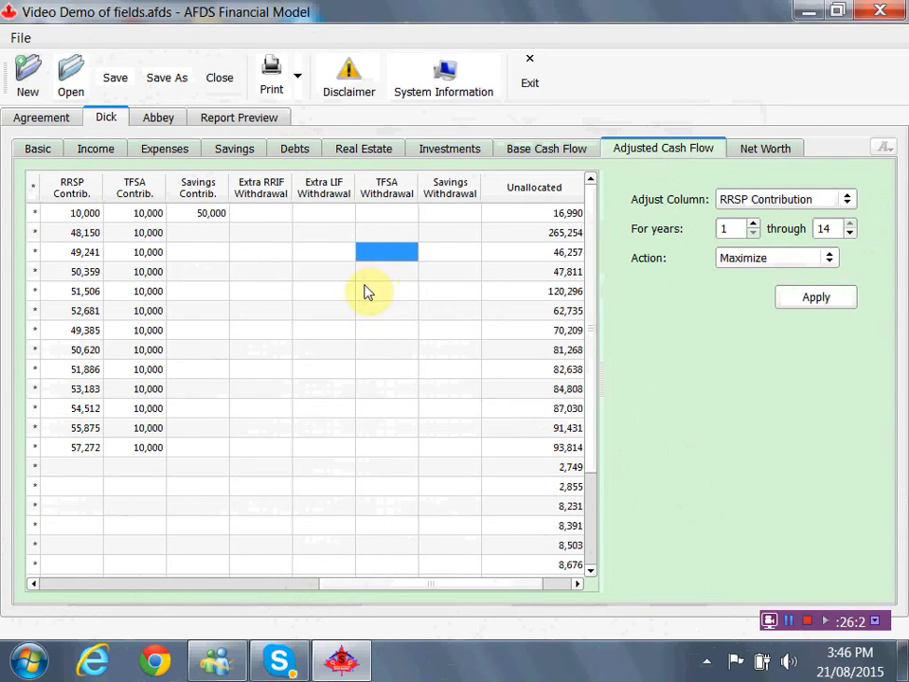
click(549, 214)
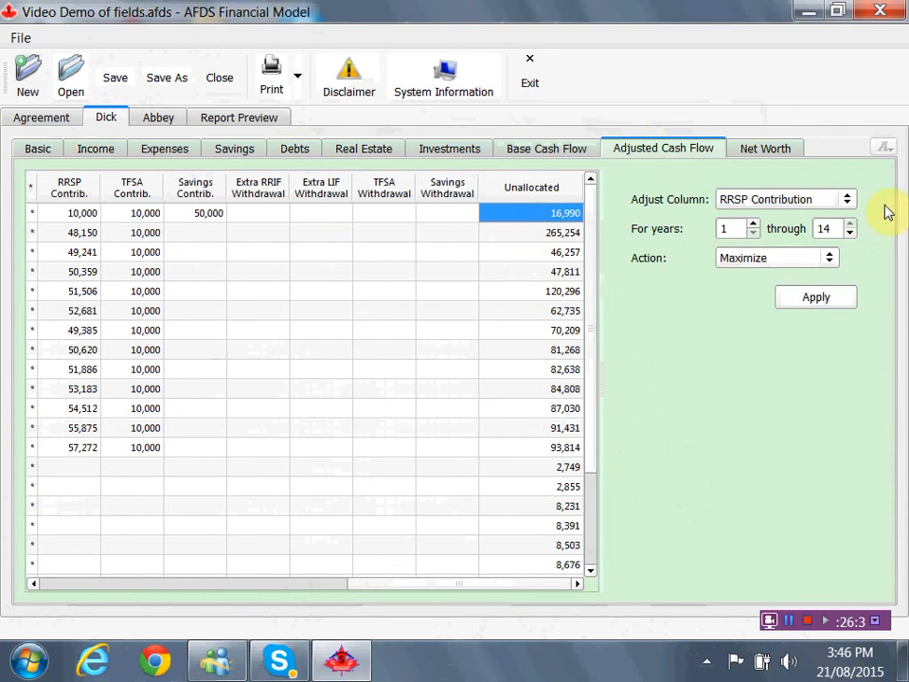
Check the unallocated amounts in the later years and clear the RRSP contributions for years 1 through 14.
click(852, 205)
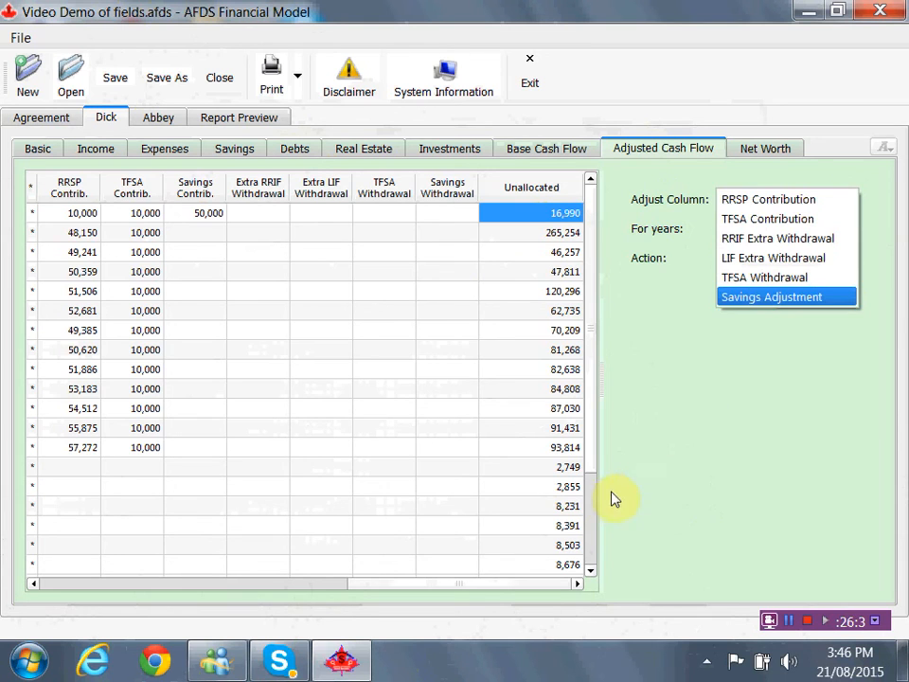
drag(592, 433, 612, 472)
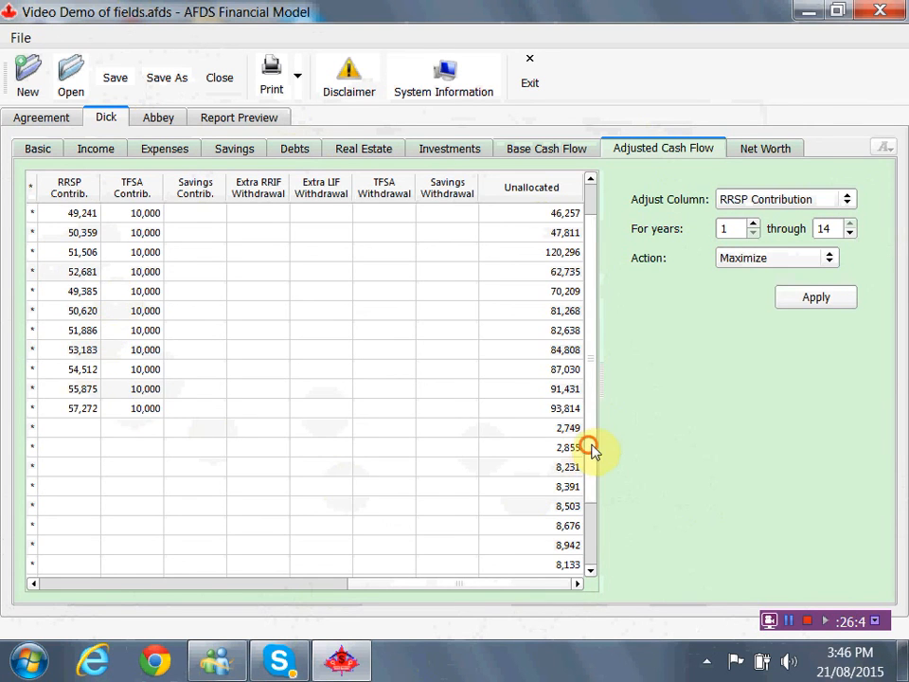
drag(591, 459, 592, 565)
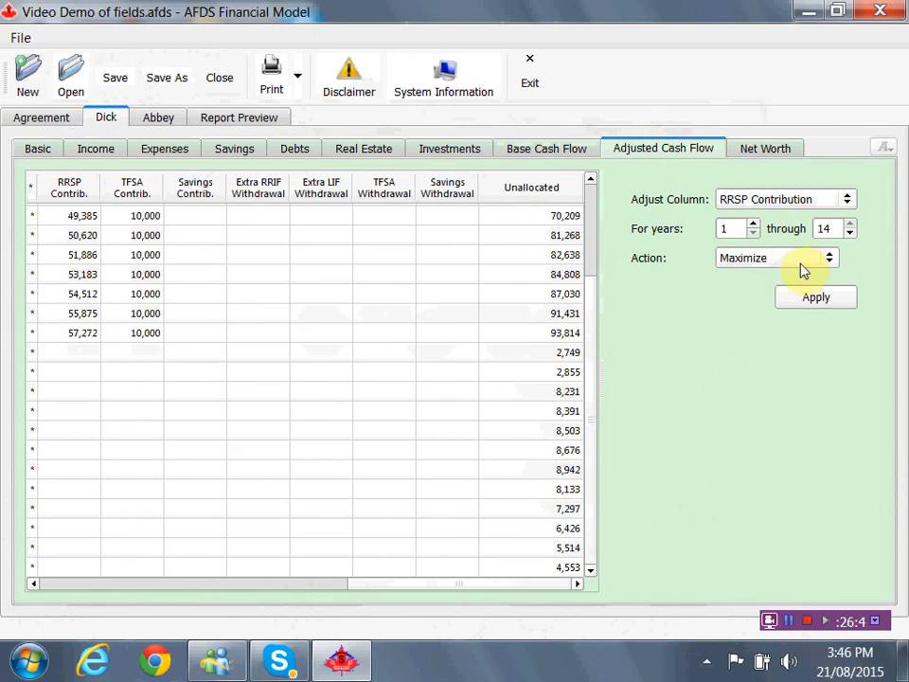
click(833, 262)
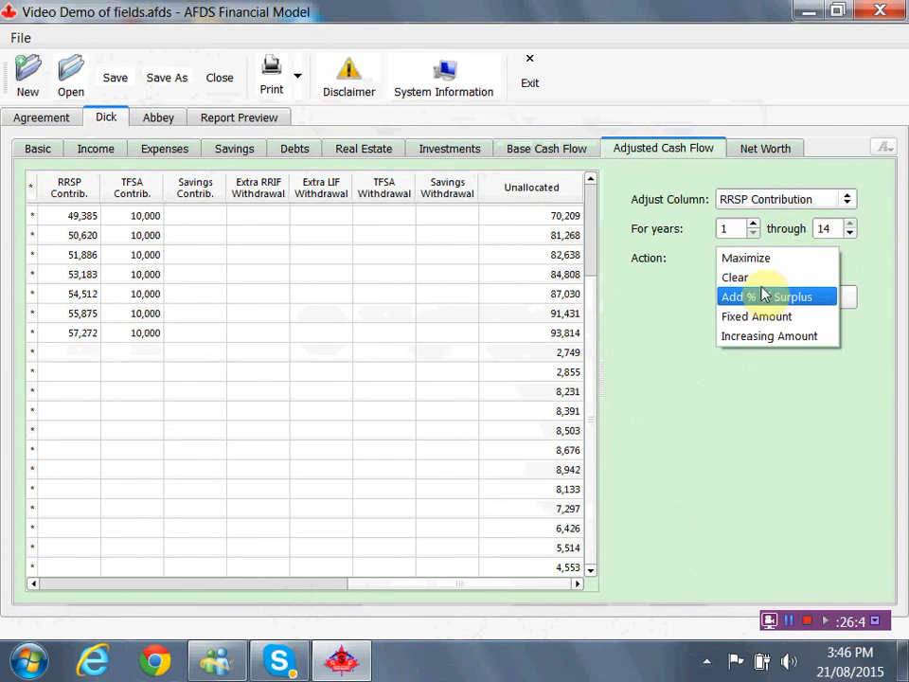
click(760, 277)
click(796, 299)
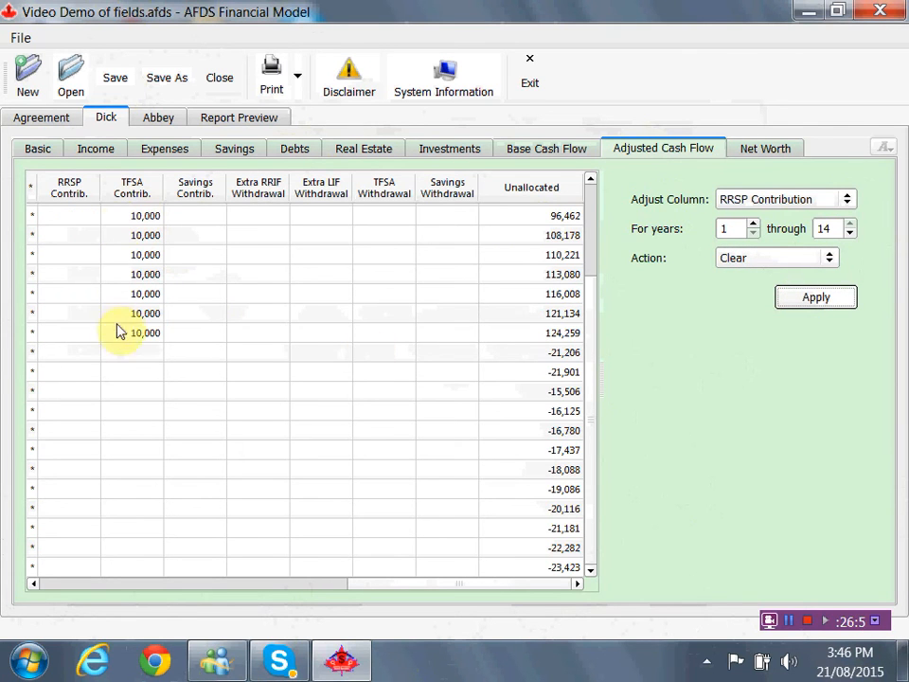
Apply TFSA withdrawals that cover the deficit for years 15 through 20 in the adjusted cash flow.
click(847, 203)
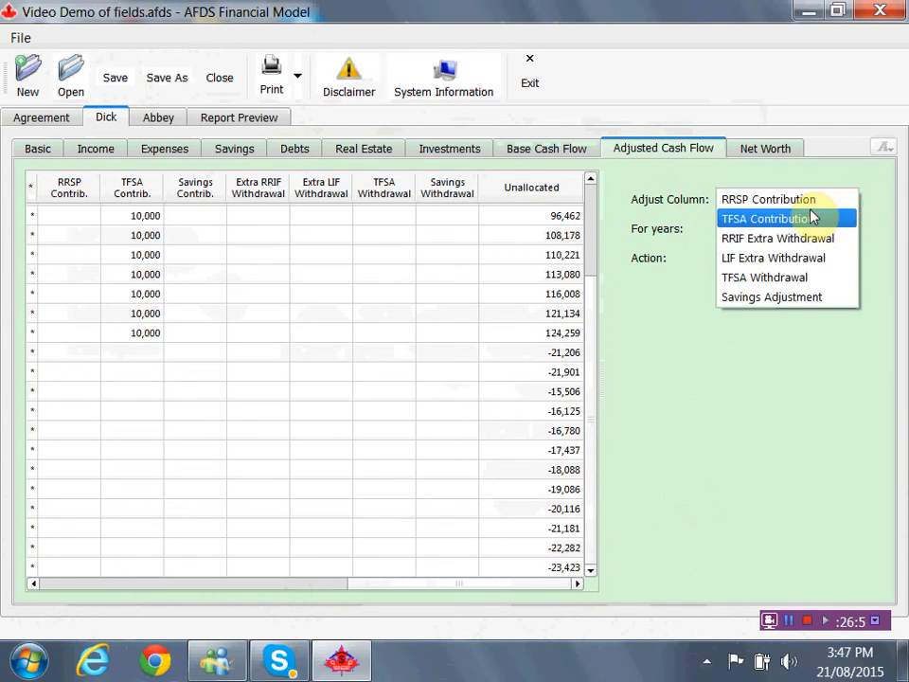
click(806, 218)
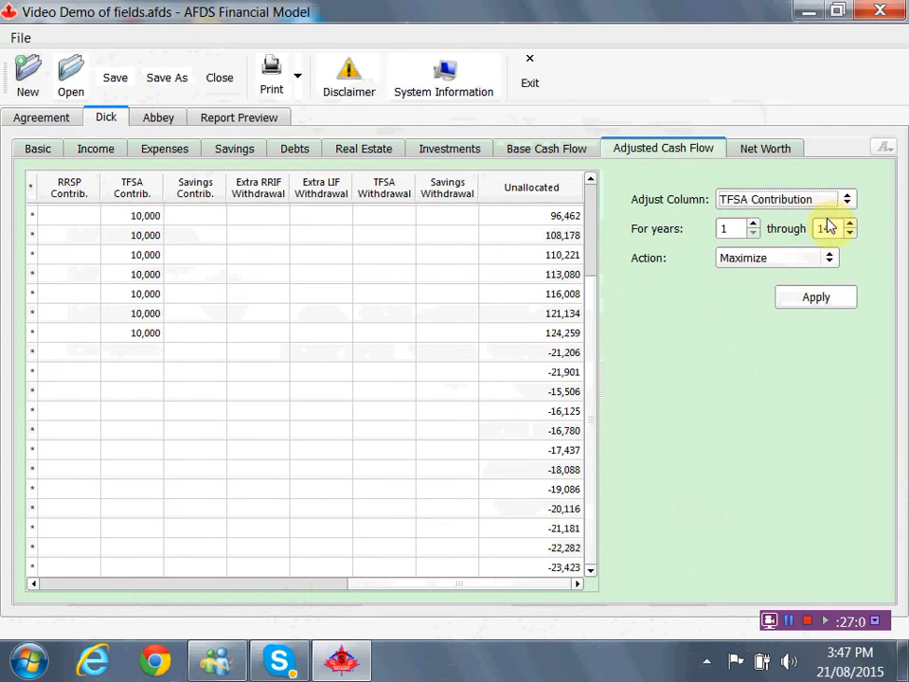
click(847, 201)
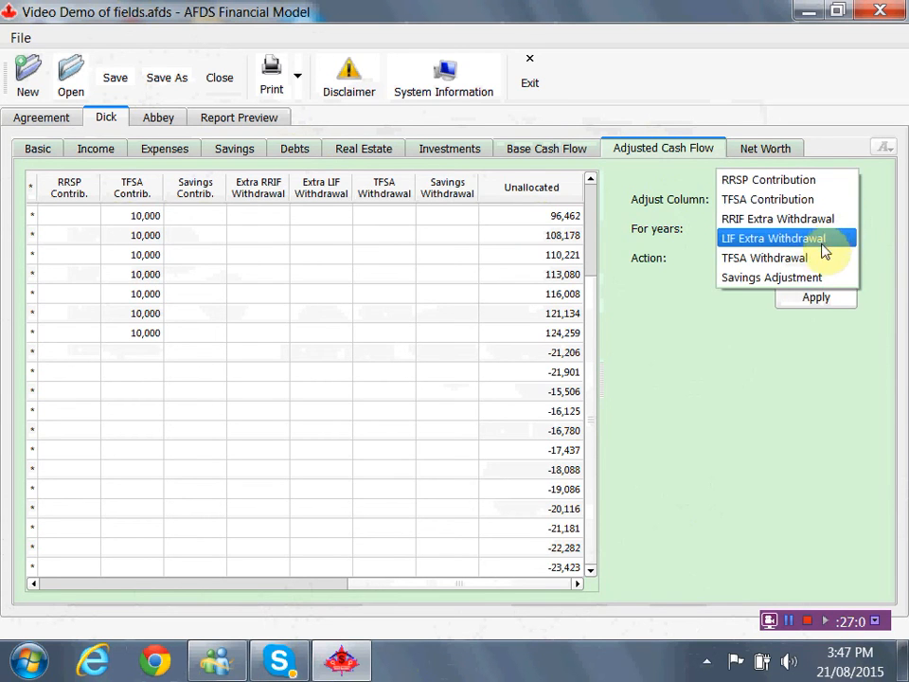
click(822, 259)
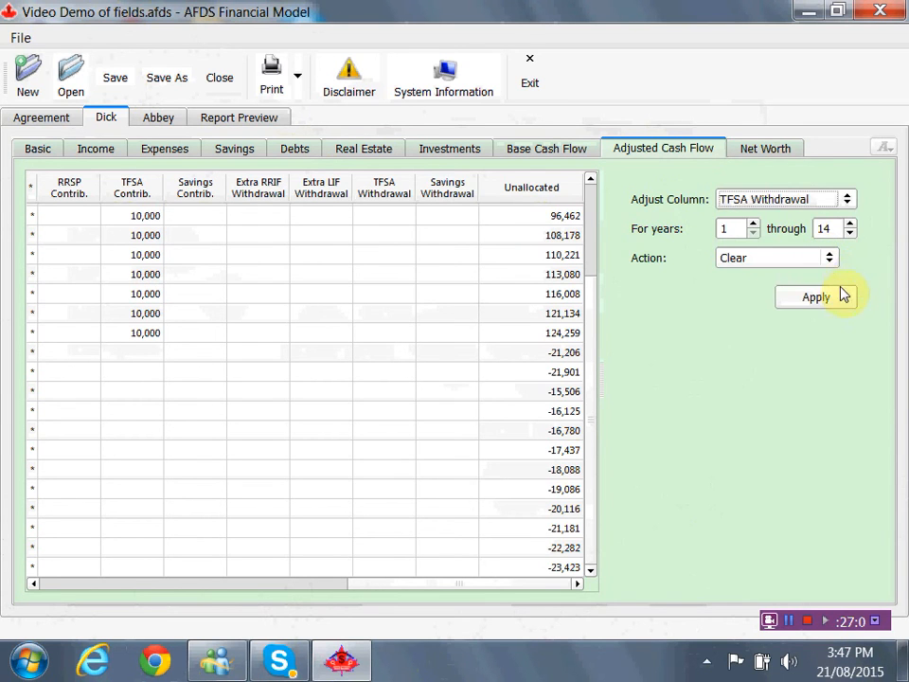
click(727, 230)
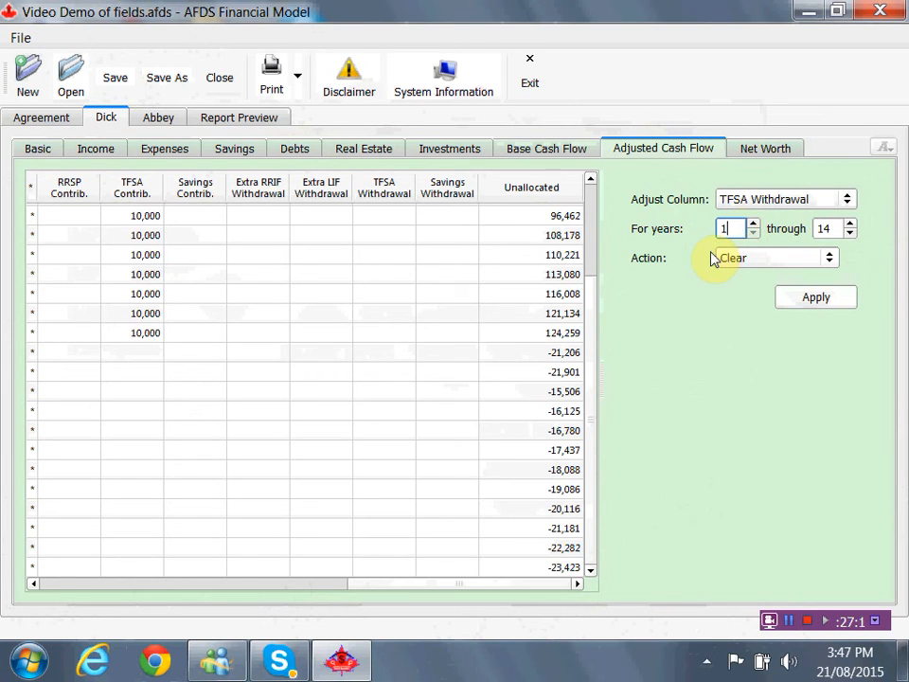
text(5)
click(849, 234)
click(847, 234)
click(847, 234)
text(20)
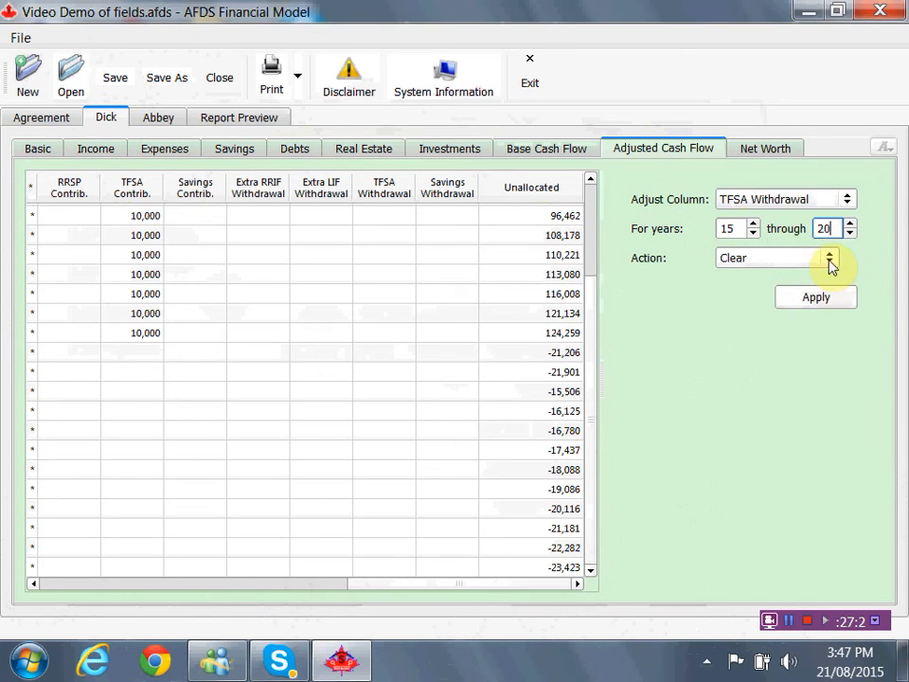
click(829, 257)
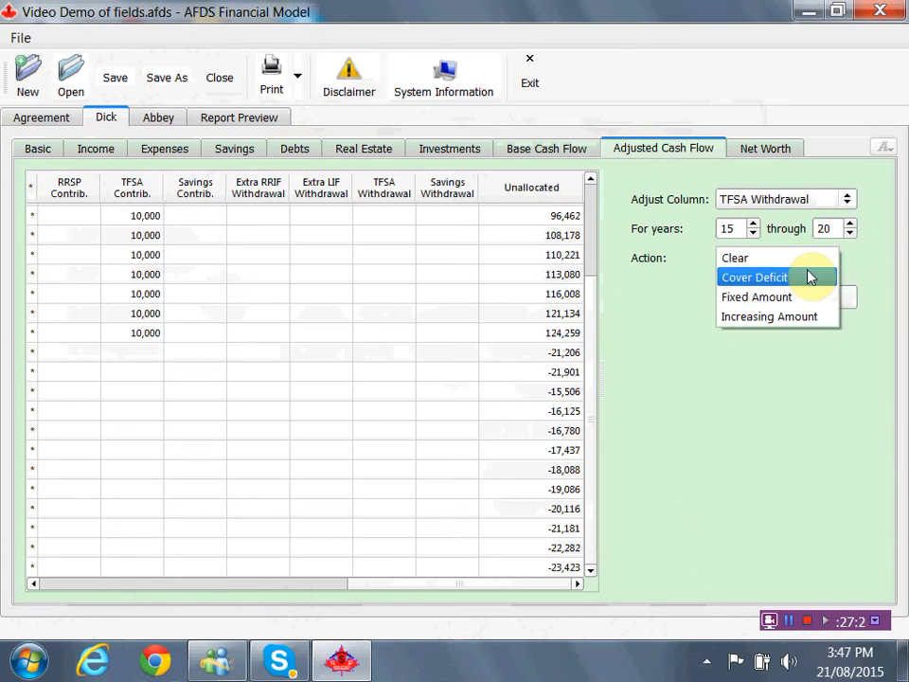
click(808, 276)
click(829, 301)
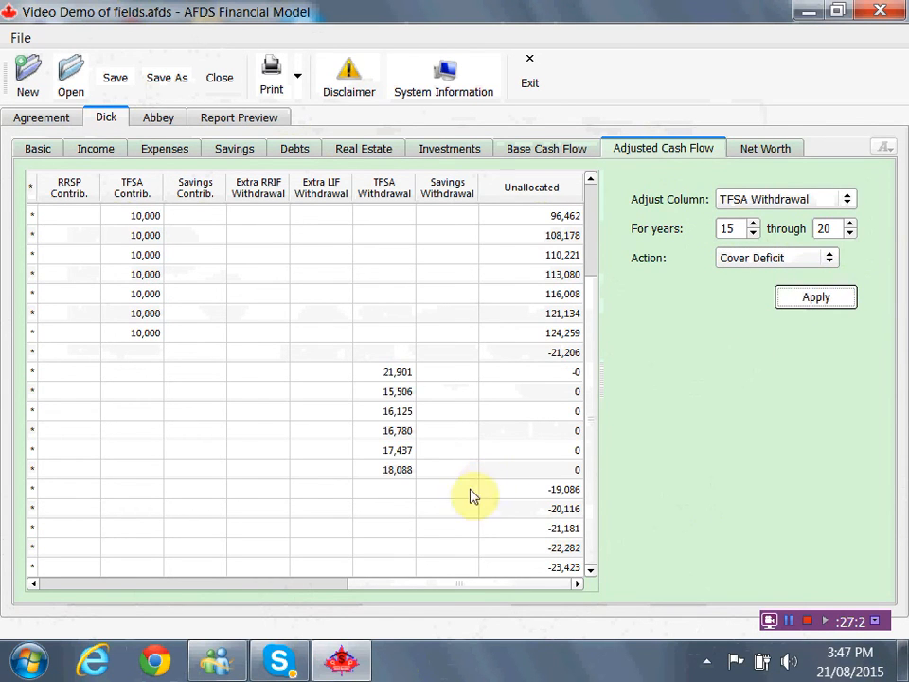
Apply extra RRIF withdrawals that cover the deficit for years 15 through 25.
click(842, 201)
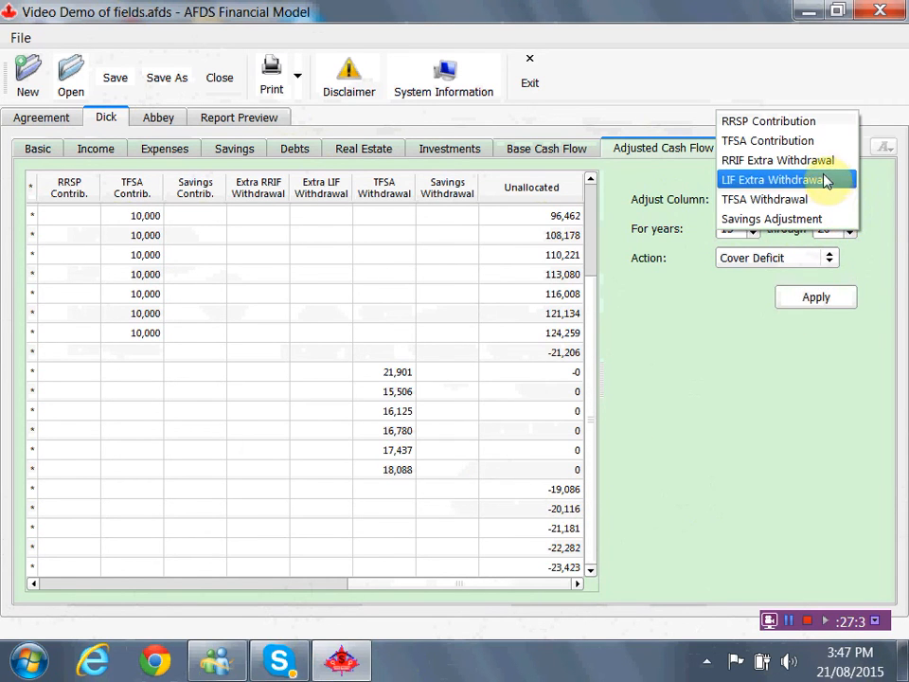
click(826, 161)
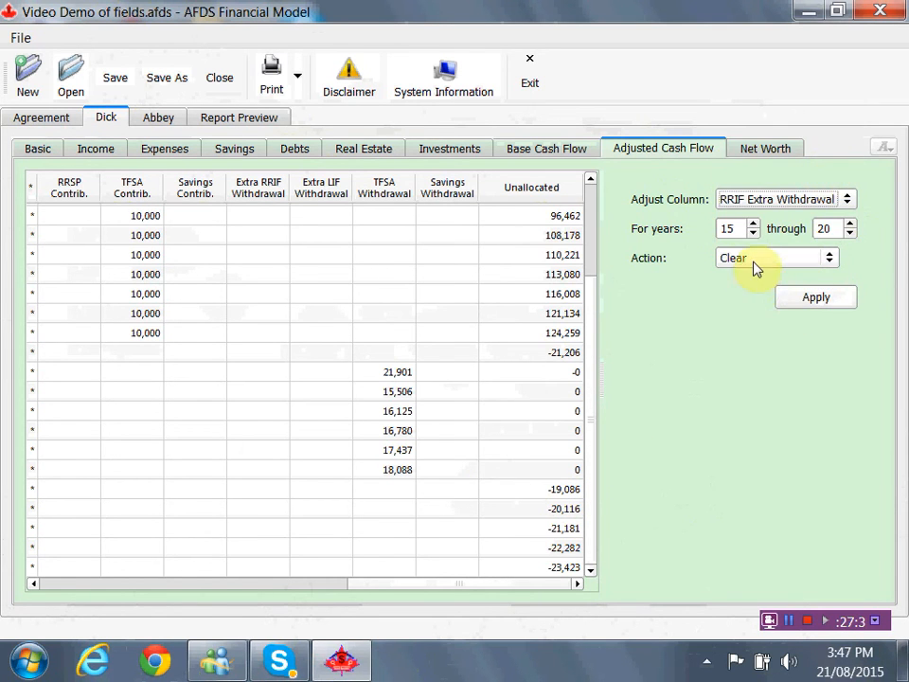
click(831, 227)
double_click(832, 228)
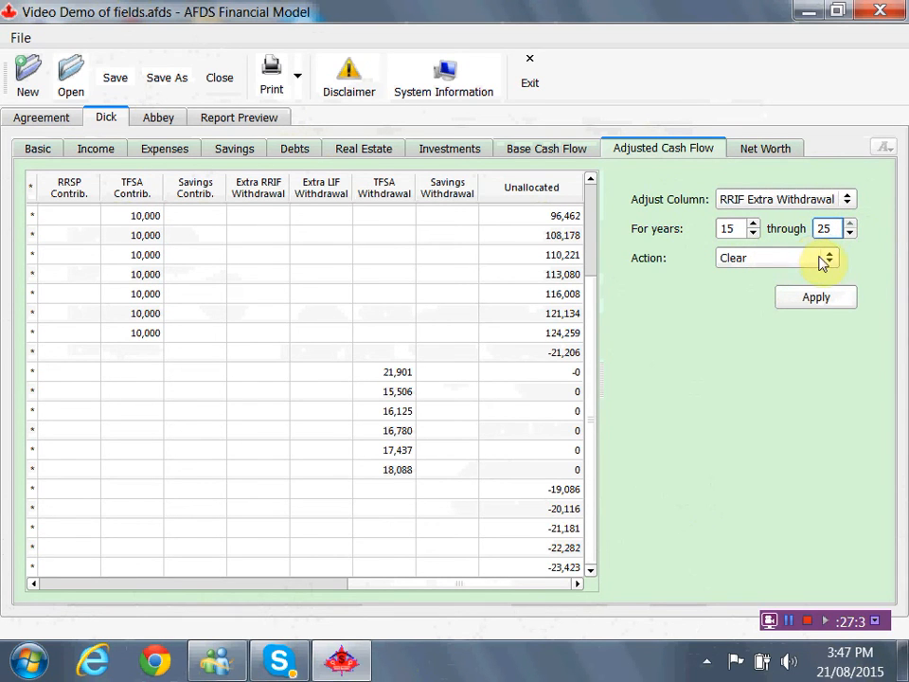
click(830, 260)
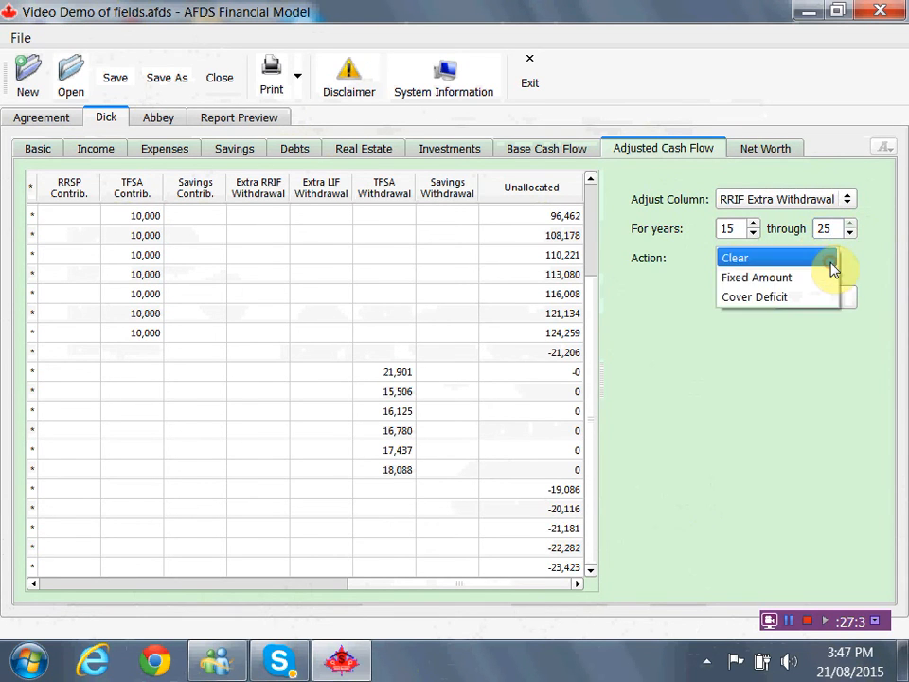
click(780, 299)
click(801, 301)
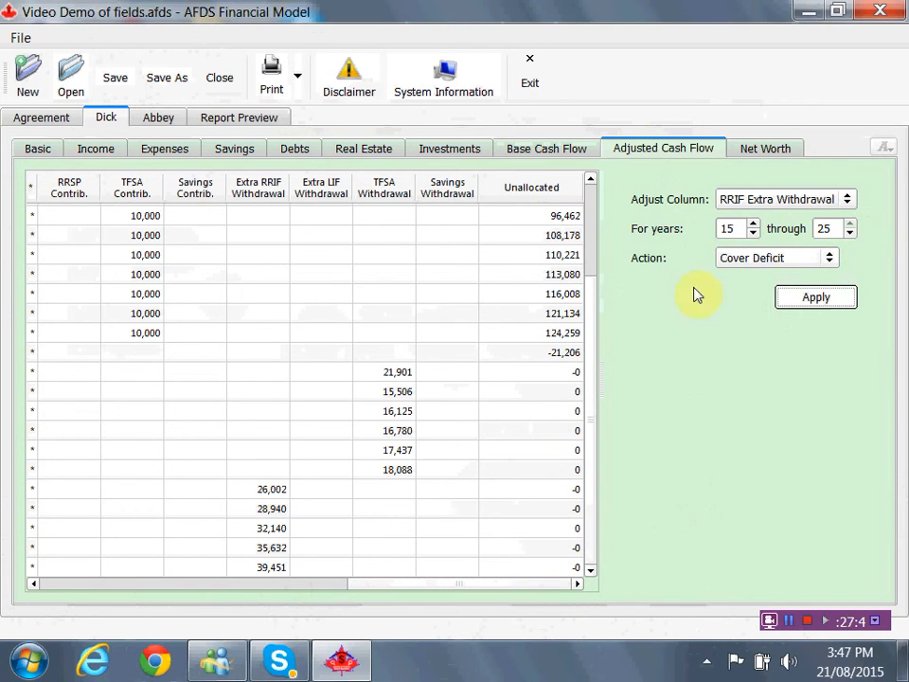
Review the yearly account balances, real estate, mortgage and loans in the first person's net worth table, dismissing the Windows color scheme prompt.
click(767, 151)
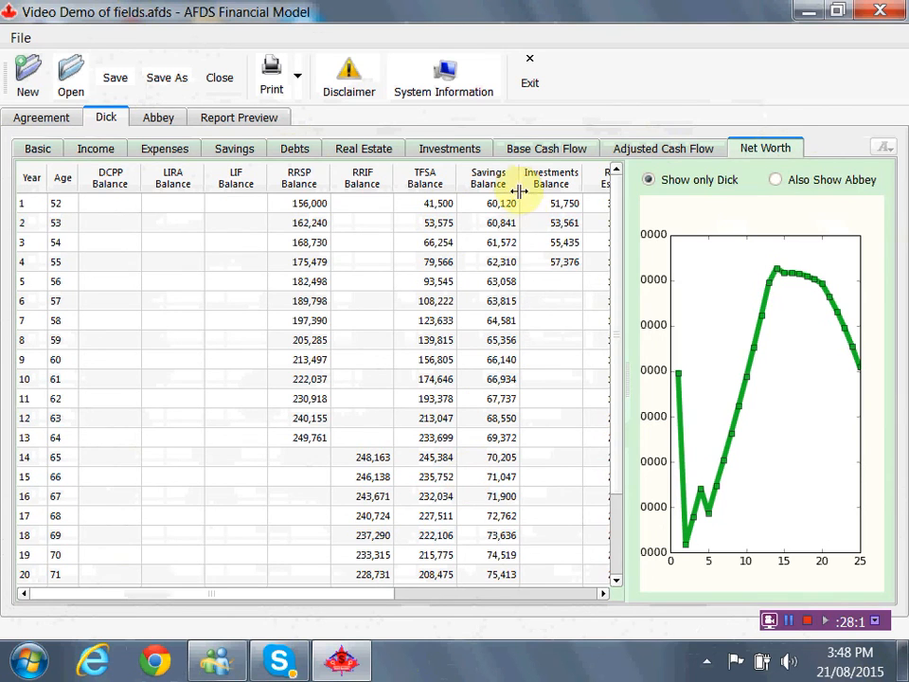
click(603, 592)
click(603, 593)
click(603, 592)
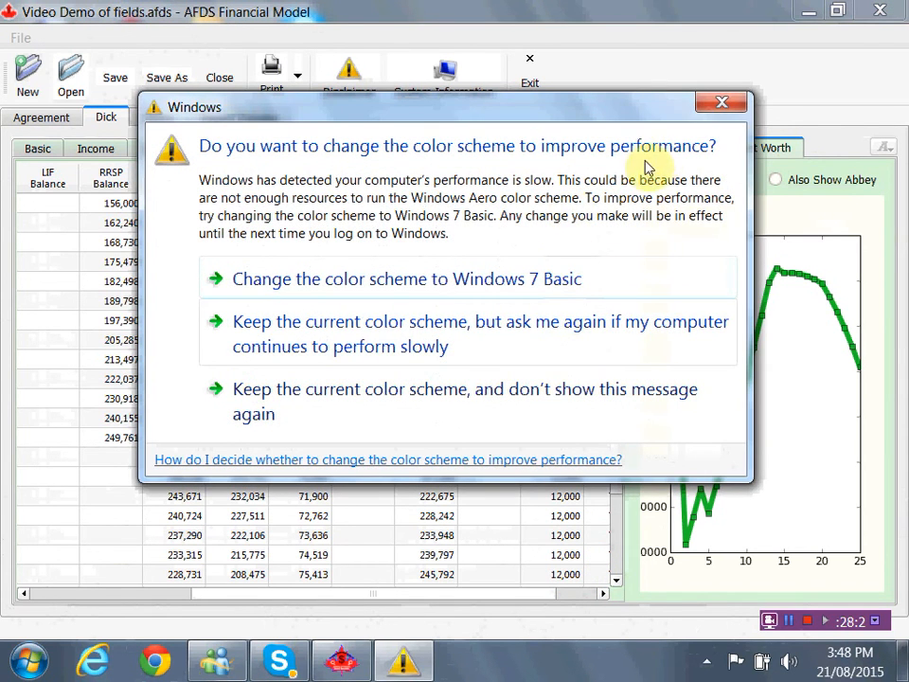
click(717, 101)
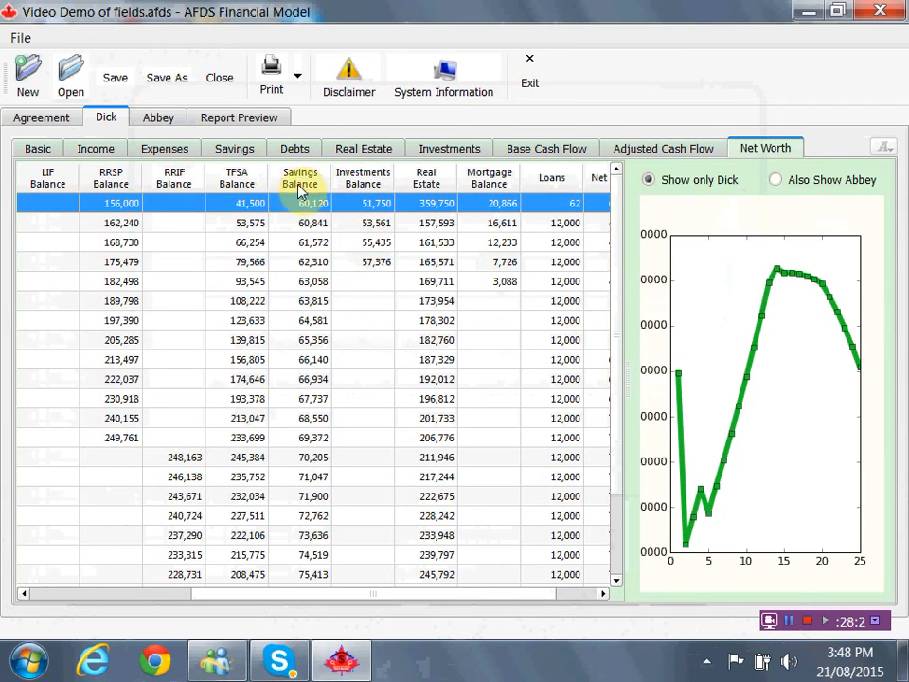
Open the second person's income details, widen the entry area and set employment with pension to Defined Benefit.
click(149, 116)
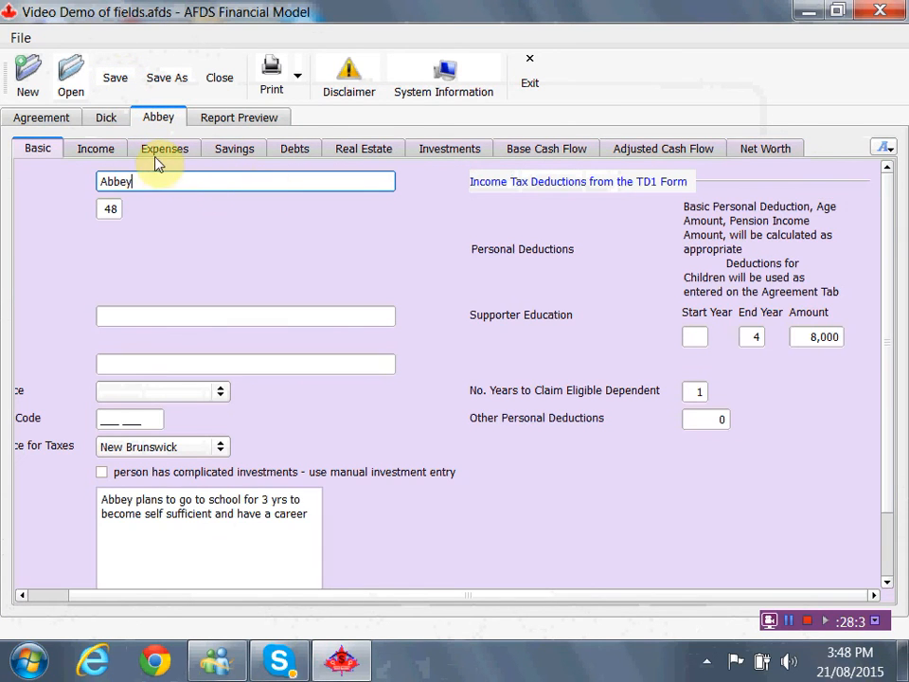
click(112, 149)
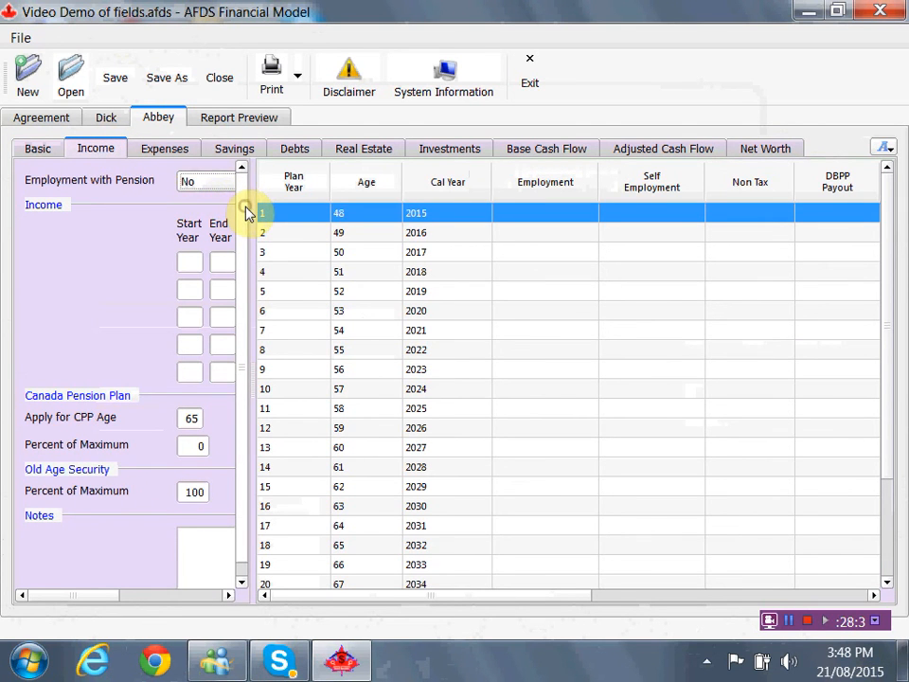
scroll(241, 205, down, 1)
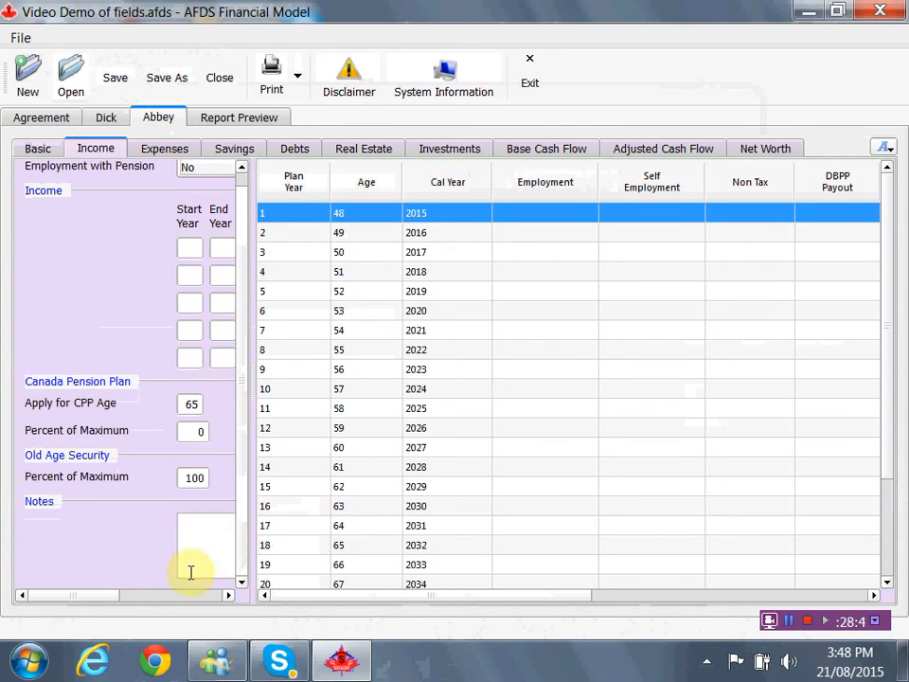
drag(89, 594, 196, 591)
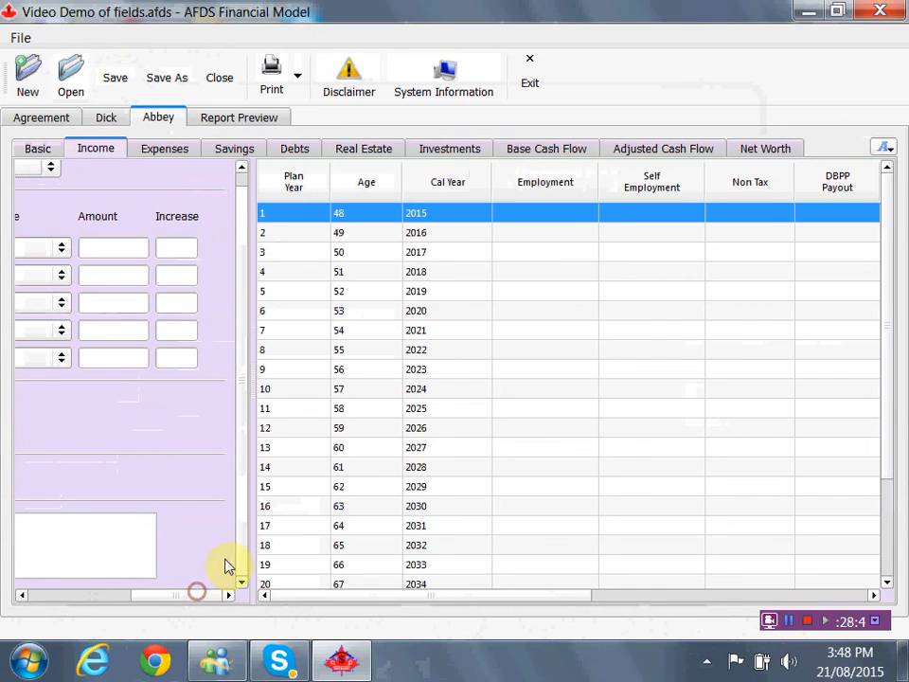
drag(252, 534, 529, 505)
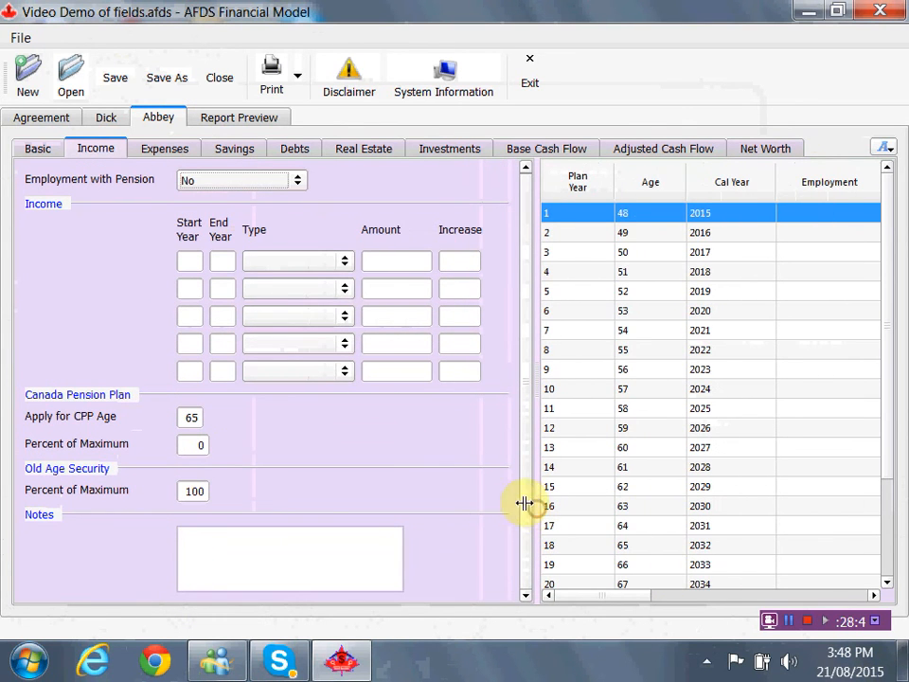
click(296, 181)
click(261, 223)
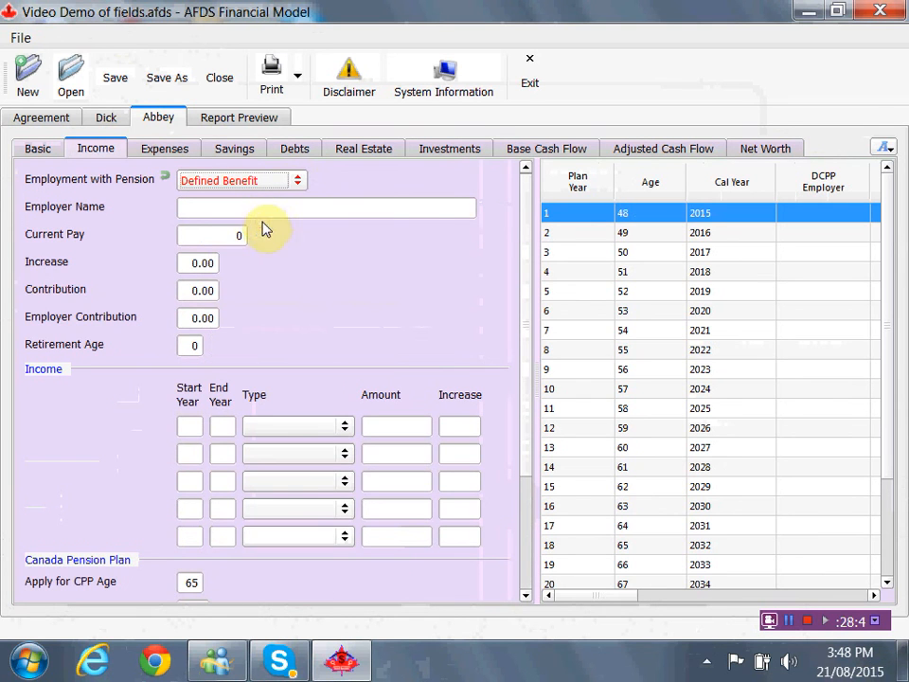
Enter OPSEU as the pension employer and 35,000 as the current pay.
click(254, 204)
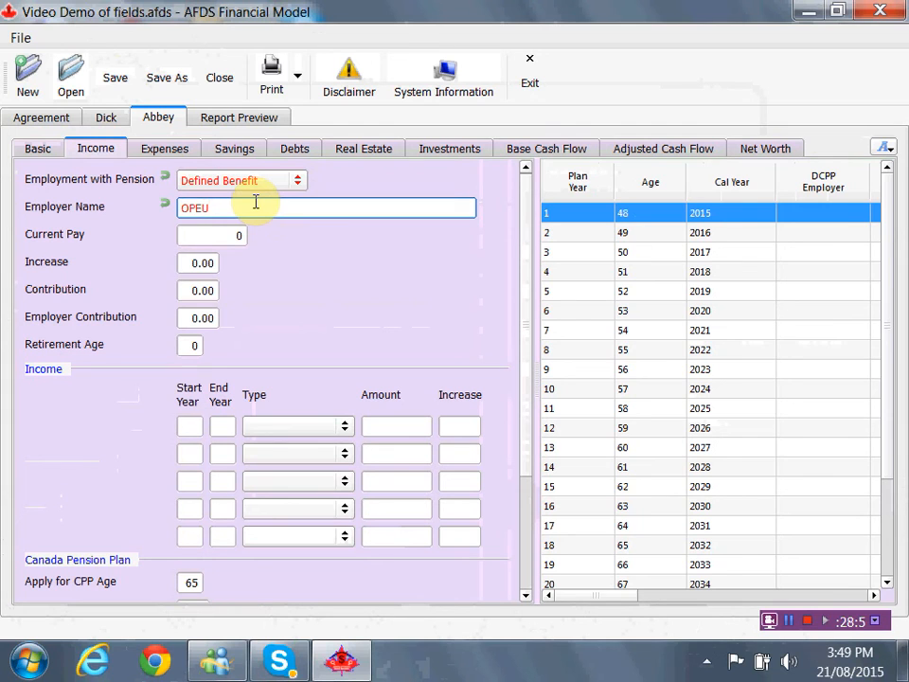
text(S)
drag(232, 238, 267, 233)
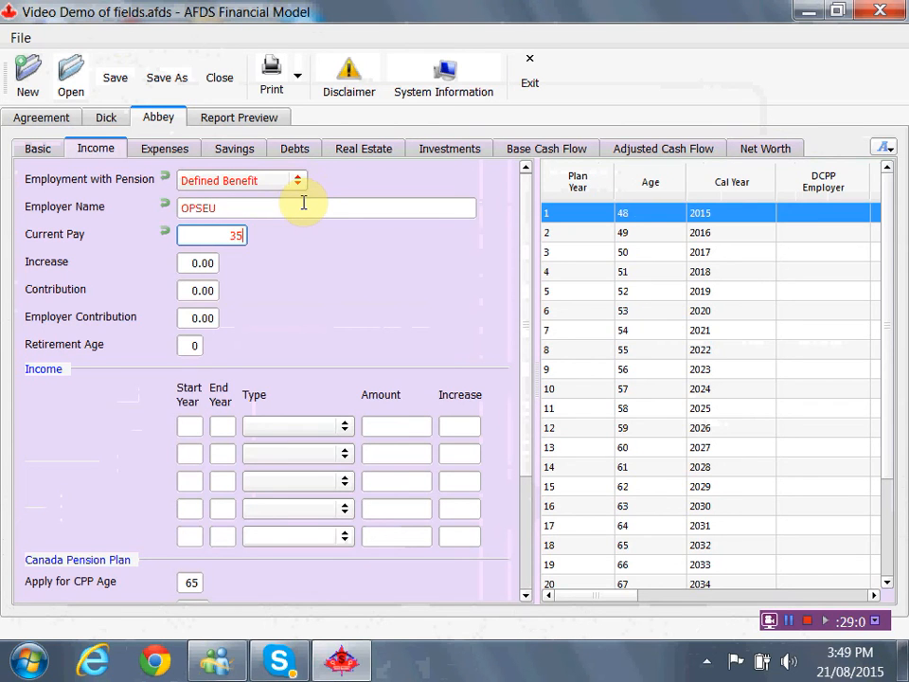
drag(186, 263, 236, 263)
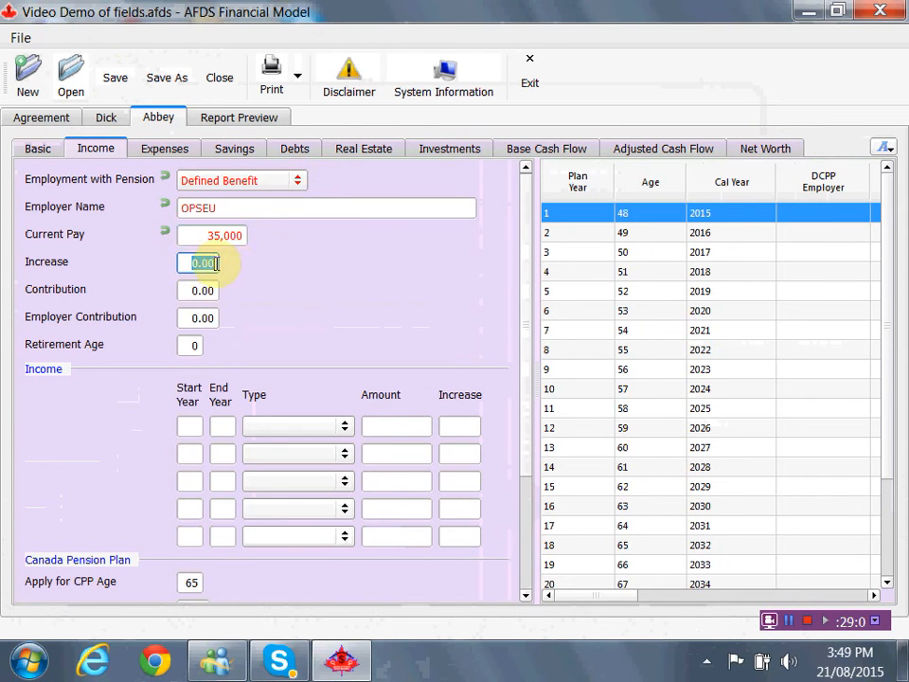
Set both the employee and employer pension contributions to 4.00 percent and the retirement age to 65.
click(187, 291)
text(0.04)
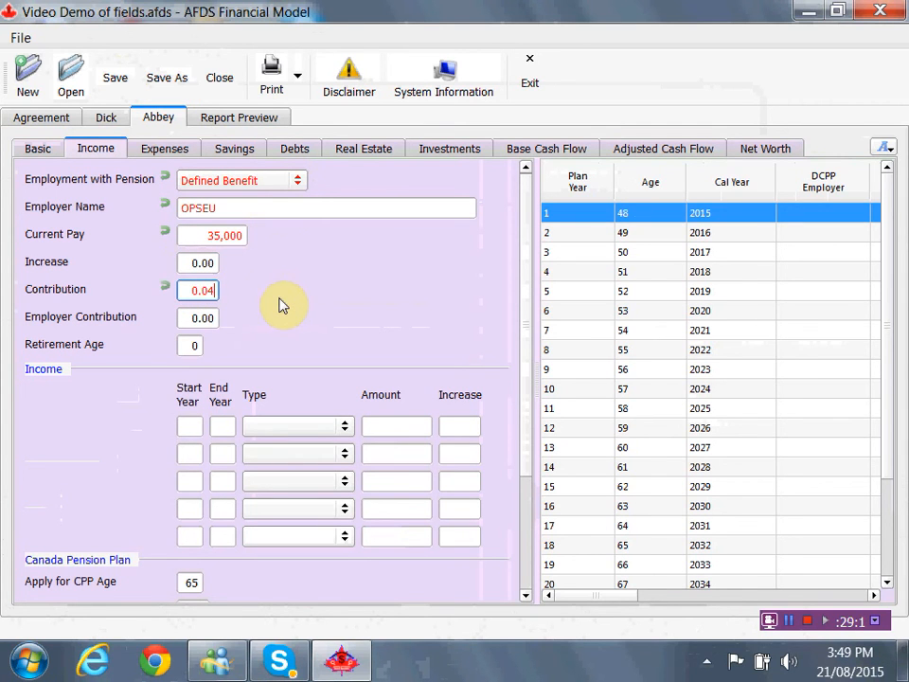
key(Tab)
text(0.04)
key(Tab)
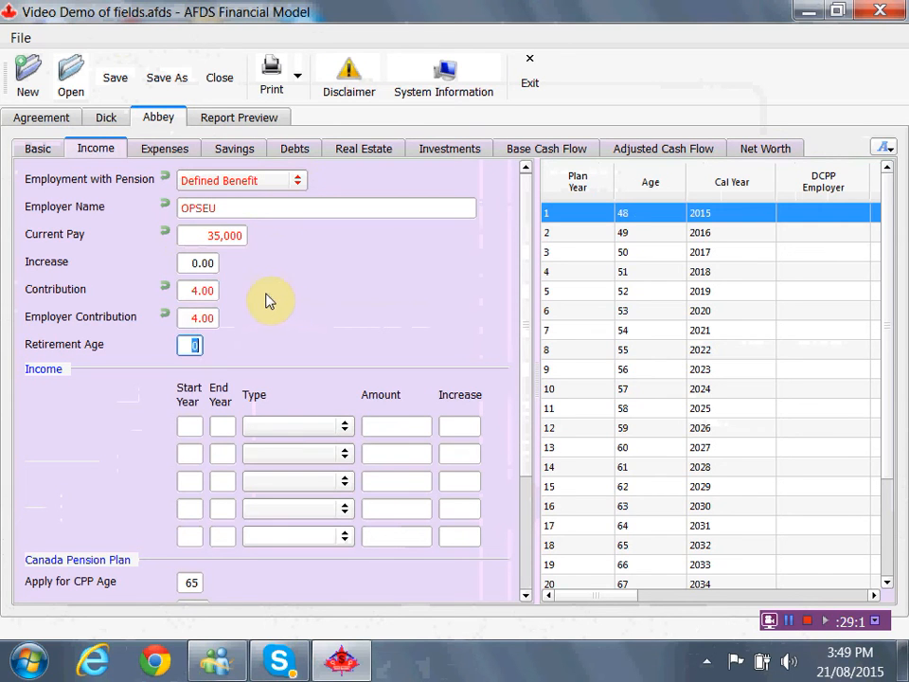
text(65)
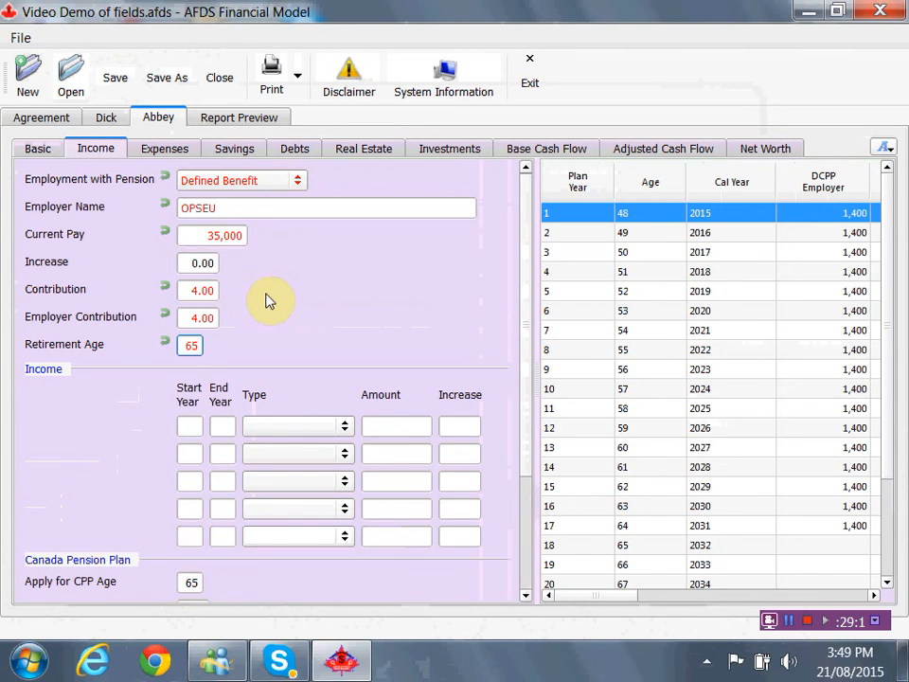
Set the first income entry's type to Rental Income and the second entry's type to Pension.
click(344, 426)
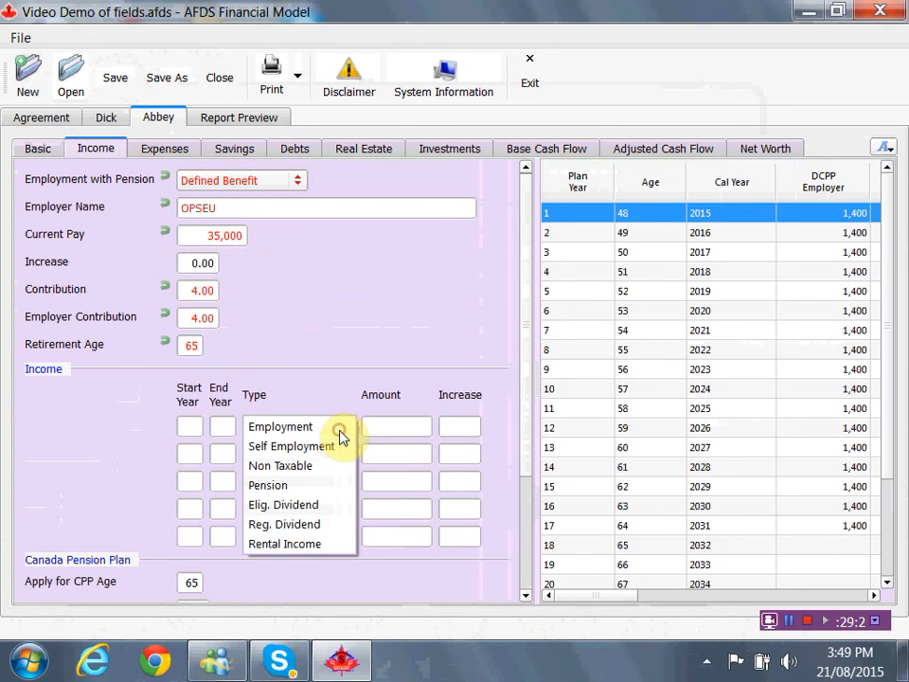
click(300, 547)
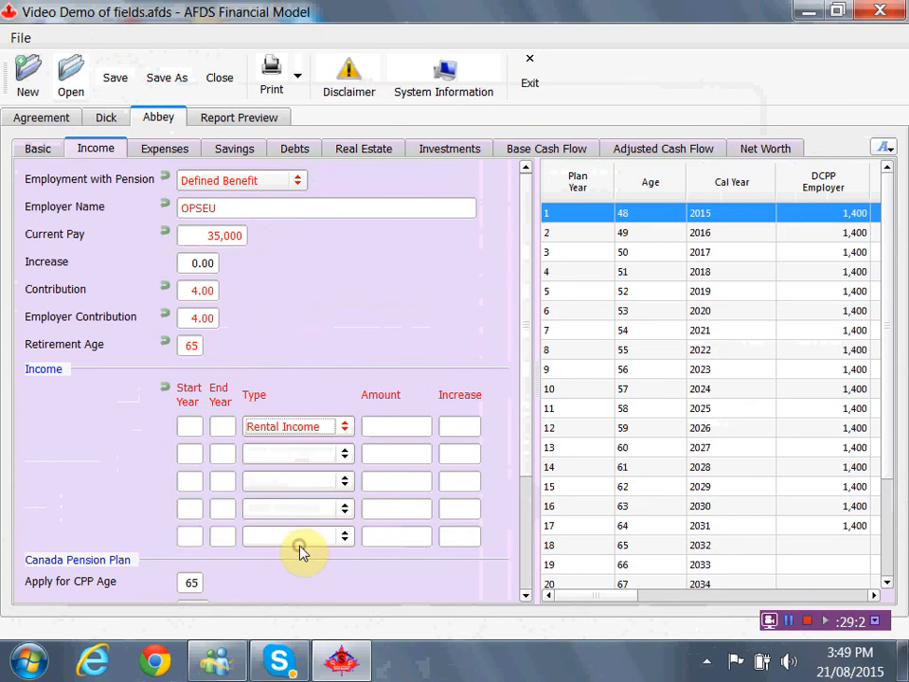
click(345, 428)
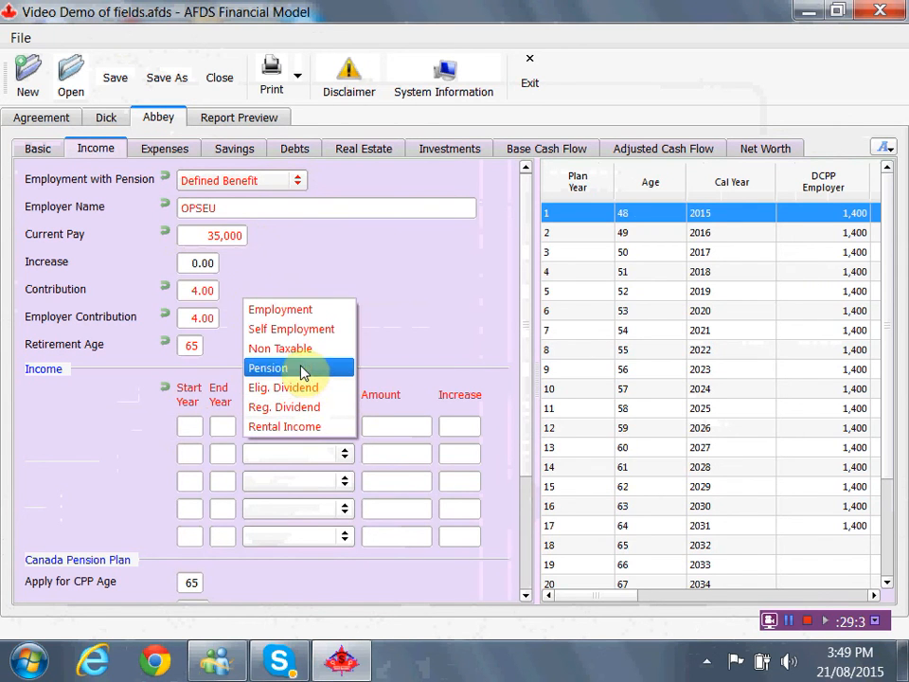
click(392, 341)
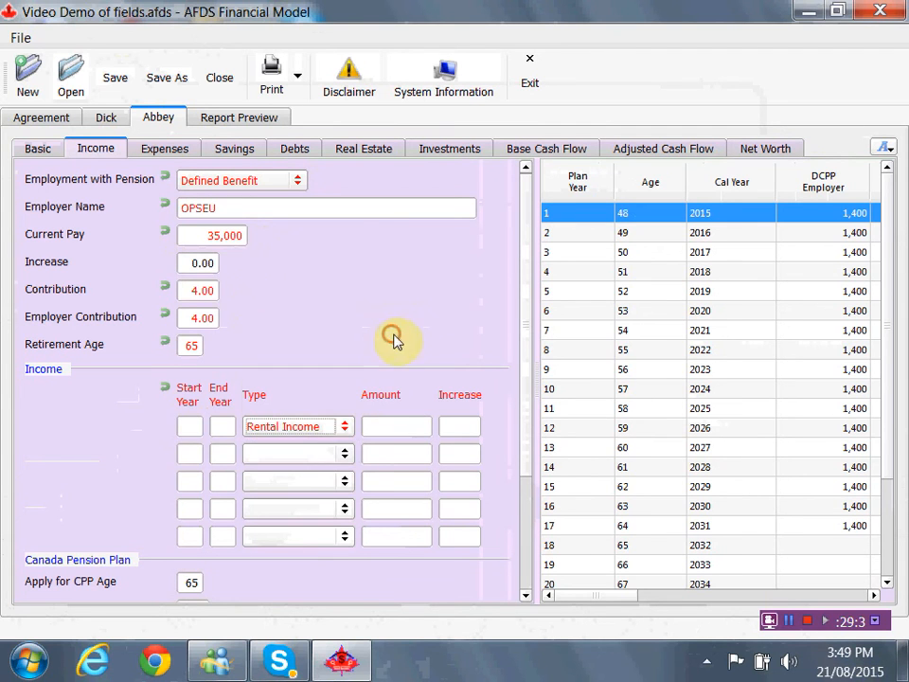
click(341, 453)
click(304, 338)
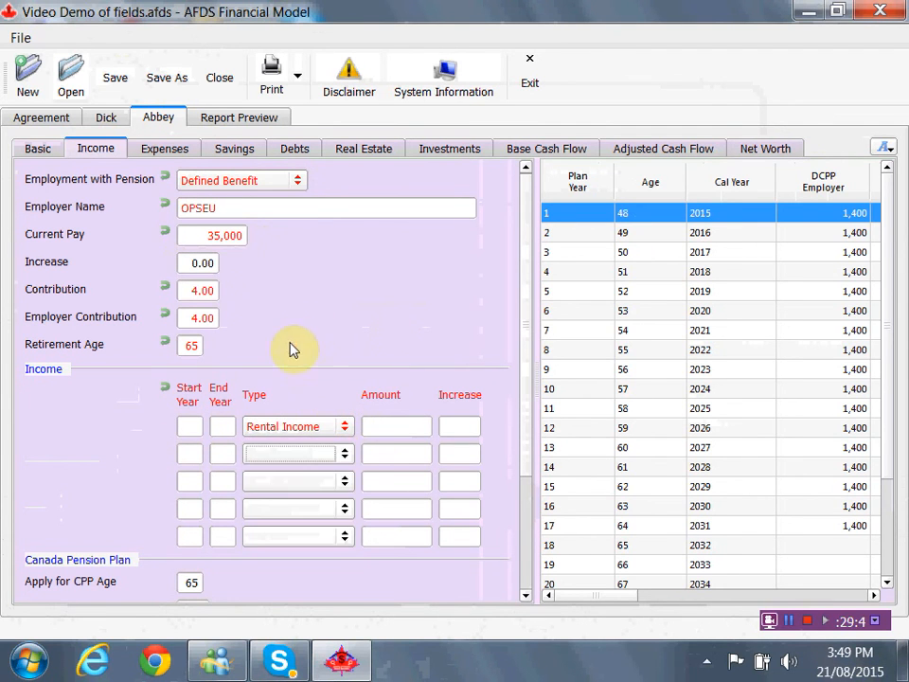
click(344, 454)
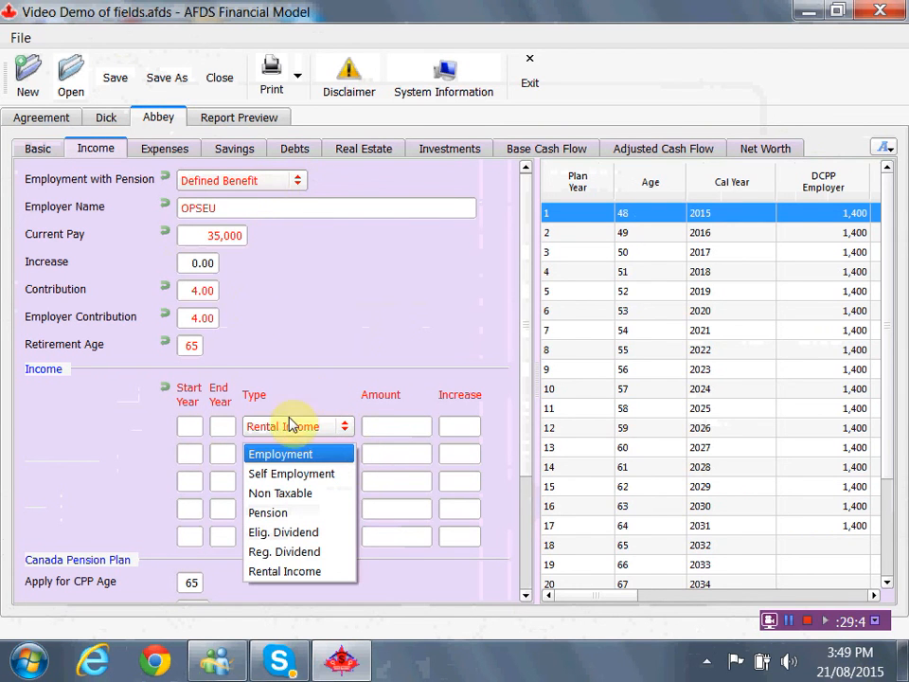
click(265, 512)
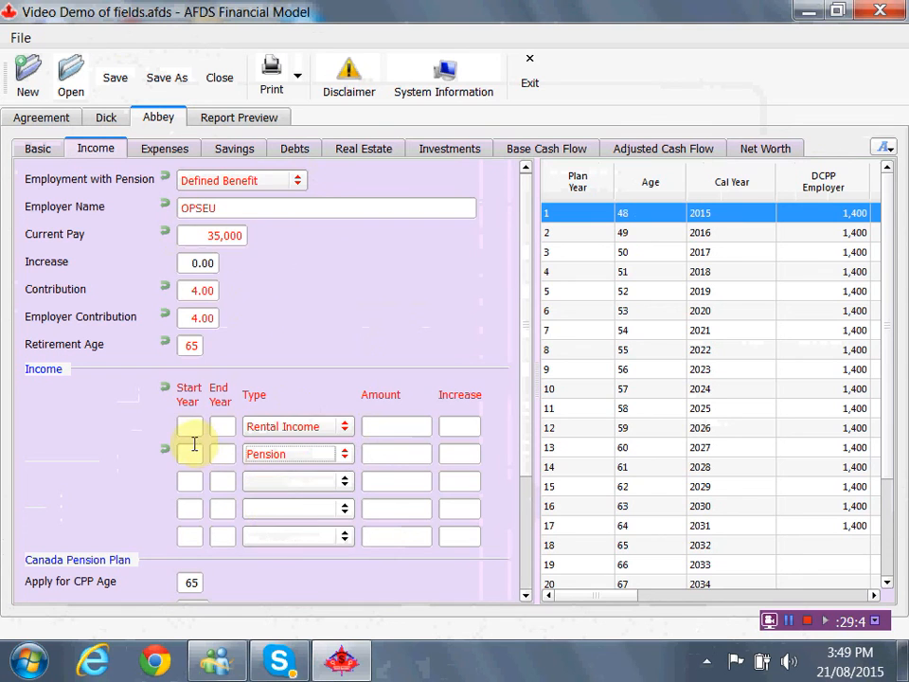
Complete the second person's Pension income entry with start year 17, amount 15,000 and a 2.50 percent increase.
click(188, 453)
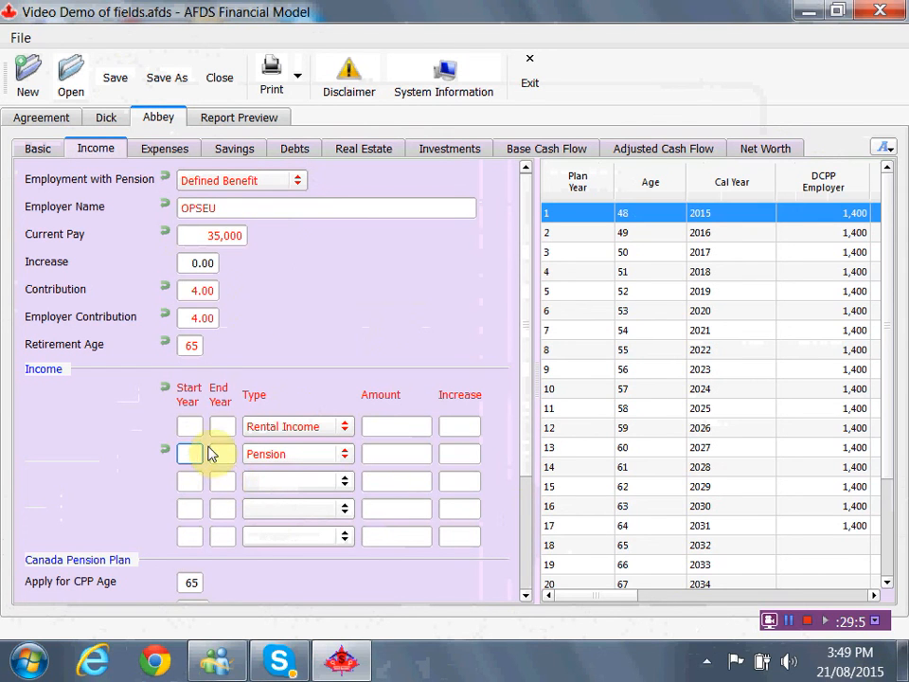
key(Tab)
key(Tab)
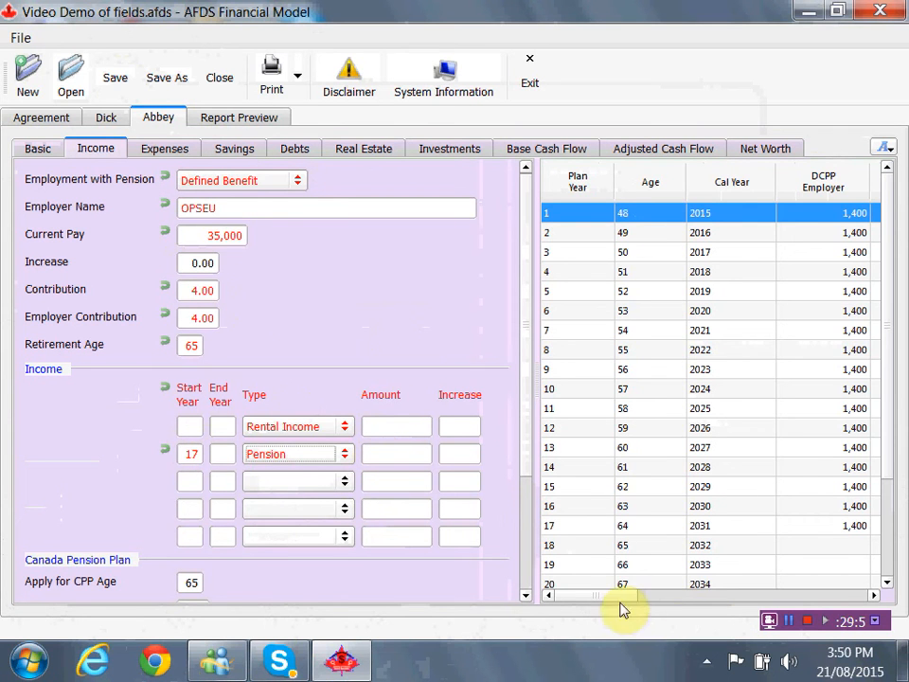
mouse_move(615, 607)
mouse_down()
mouse_move(714, 603)
mouse_move(666, 600)
mouse_move(585, 617)
mouse_move(605, 612)
mouse_up()
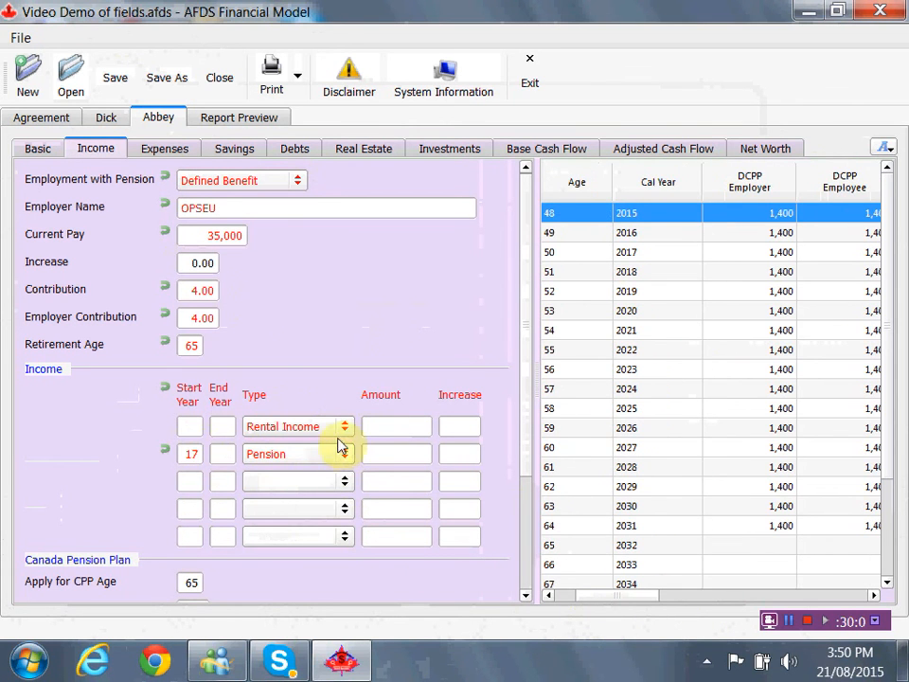
click(373, 454)
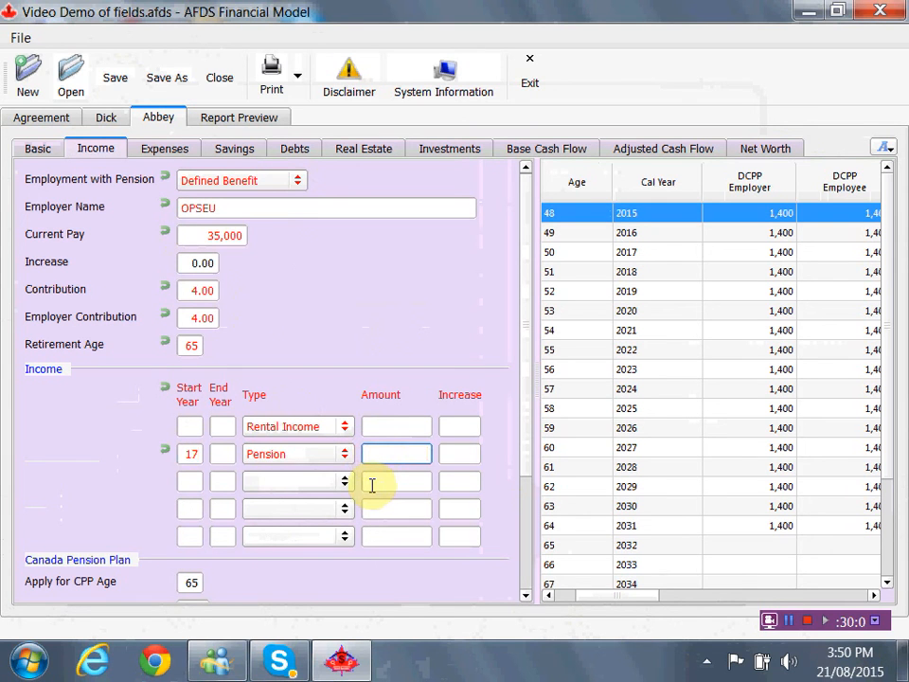
text(00)
key(Tab)
text(0.02)
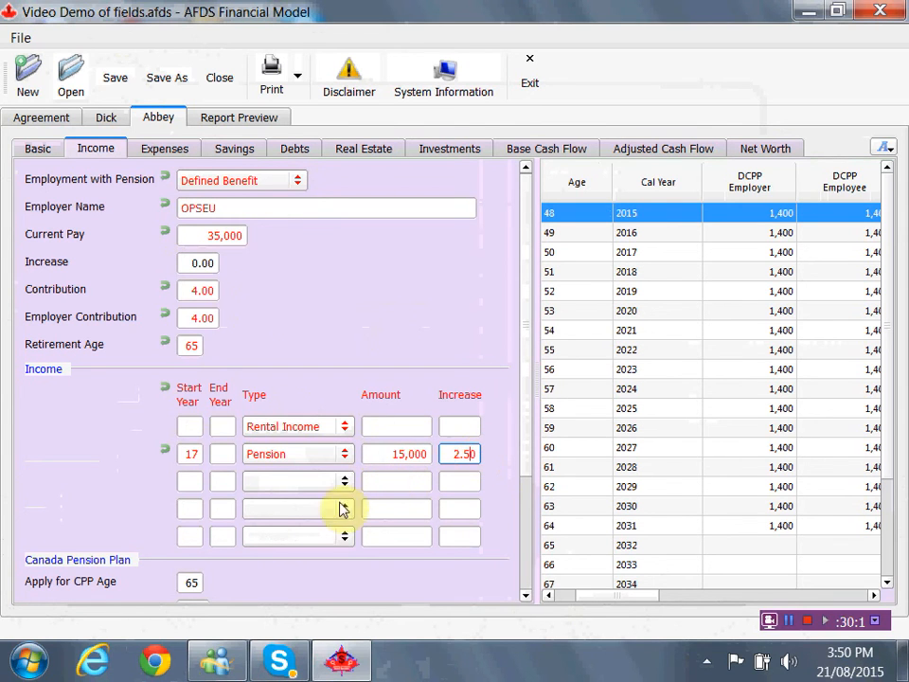
Set both the retirement age and the age to apply for CPP to 60.
drag(528, 452, 513, 572)
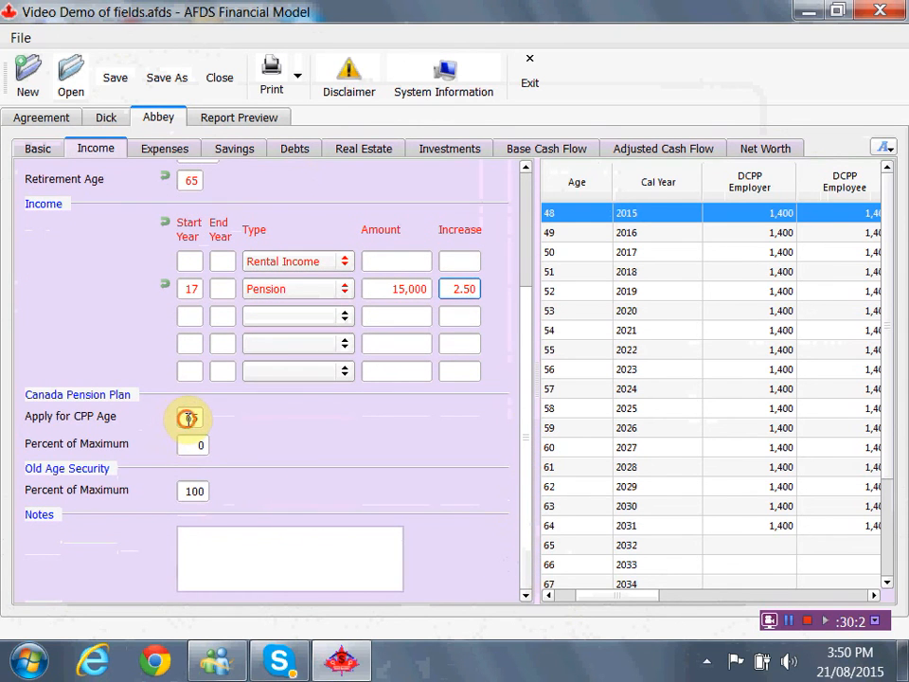
click(198, 178)
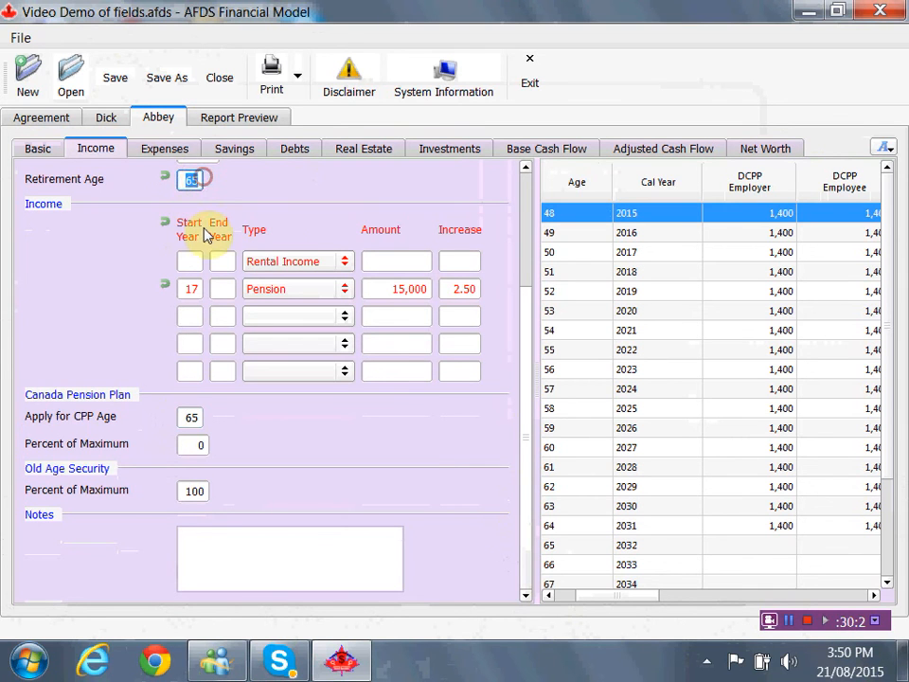
text(60)
click(183, 416)
text(6)
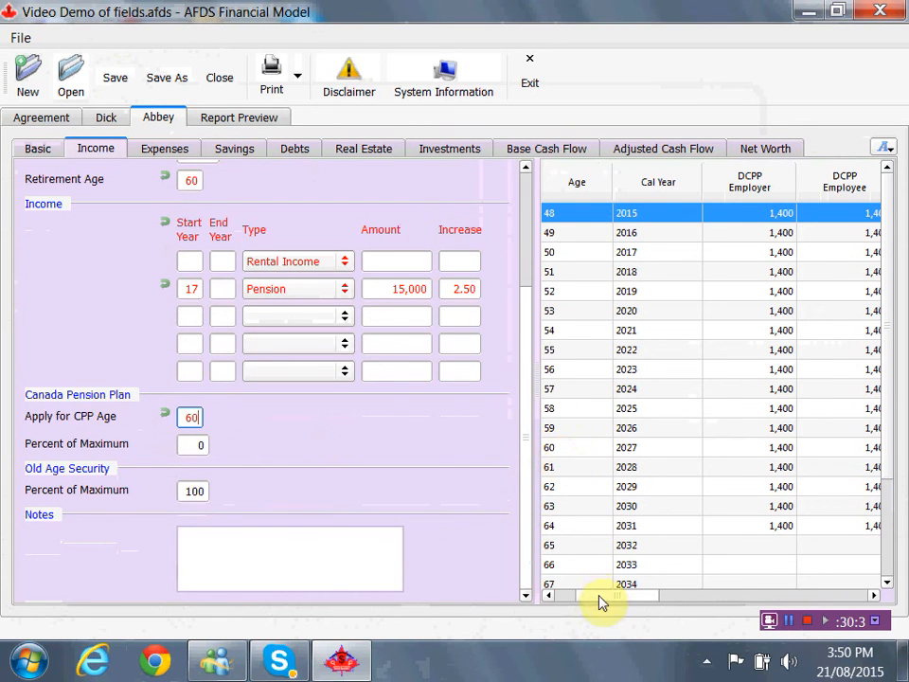
Change the start year of the Pension income entry to 13.
click(559, 595)
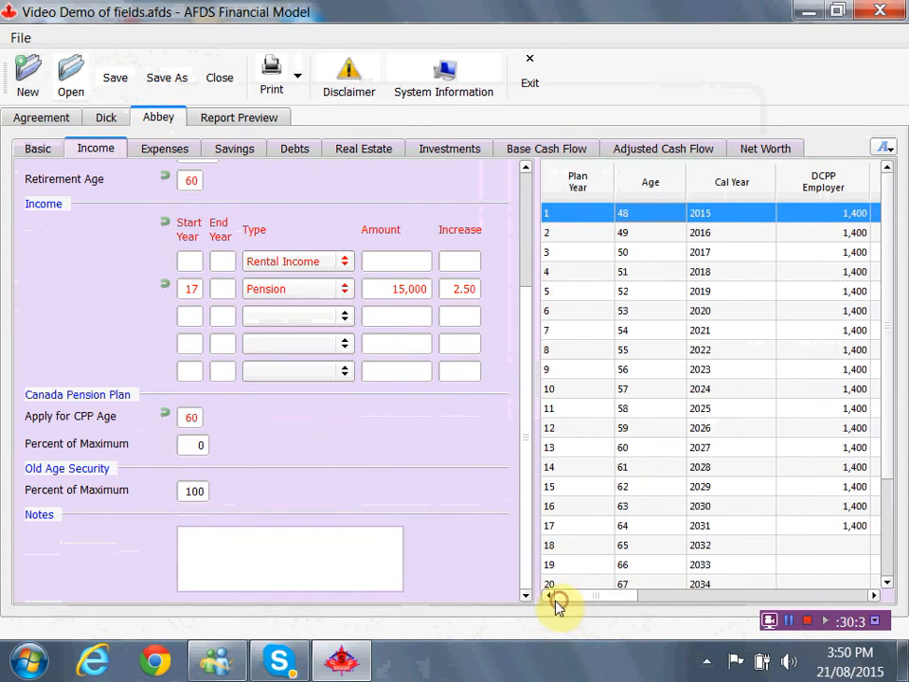
double_click(187, 291)
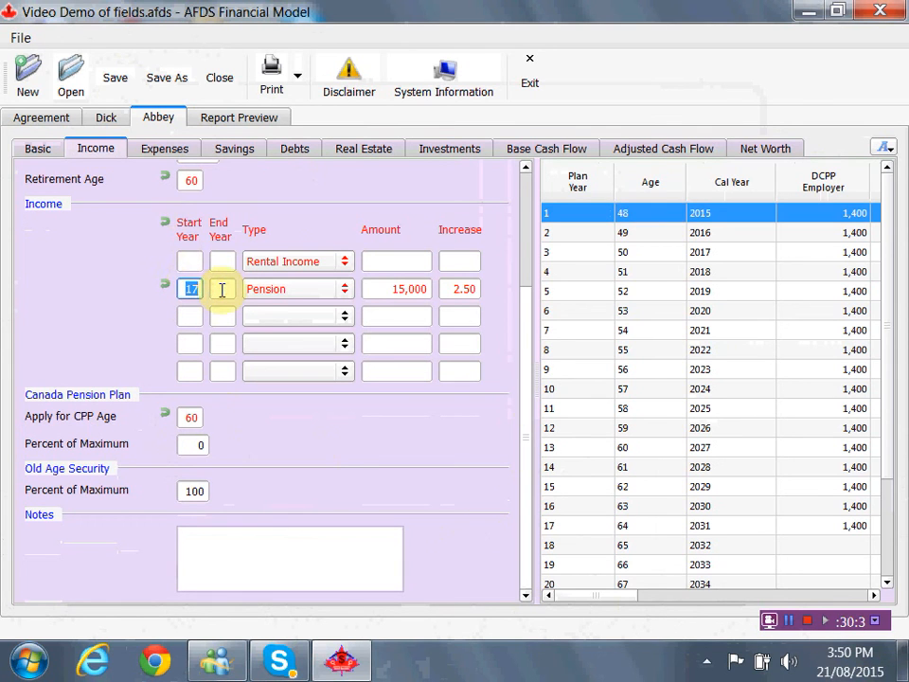
text(1)
Set the CPP percent of maximum to 64 and check the projected pension payout, CPP, OAS and total columns.
double_click(197, 444)
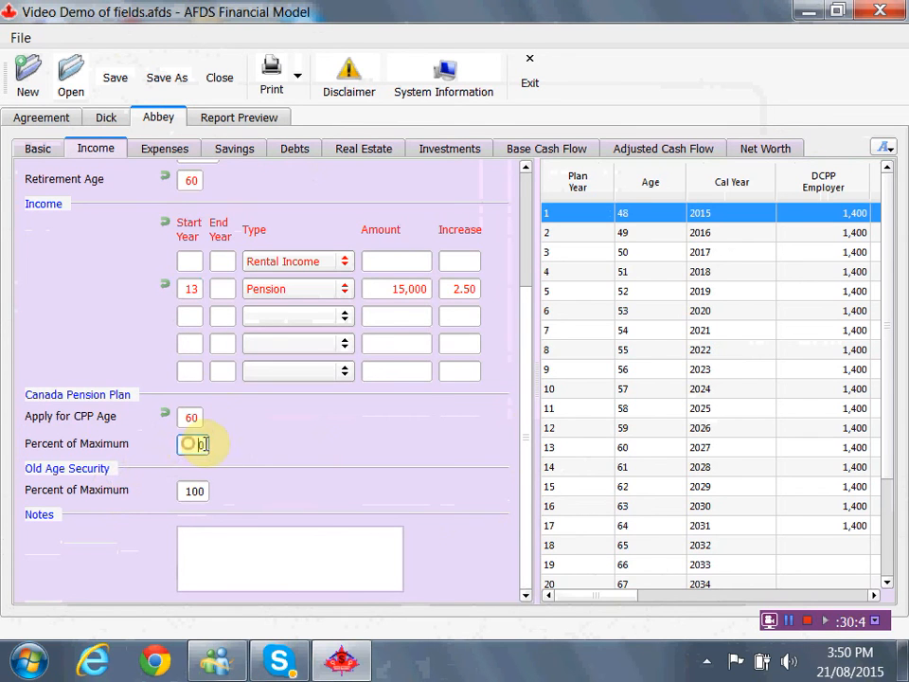
text(64)
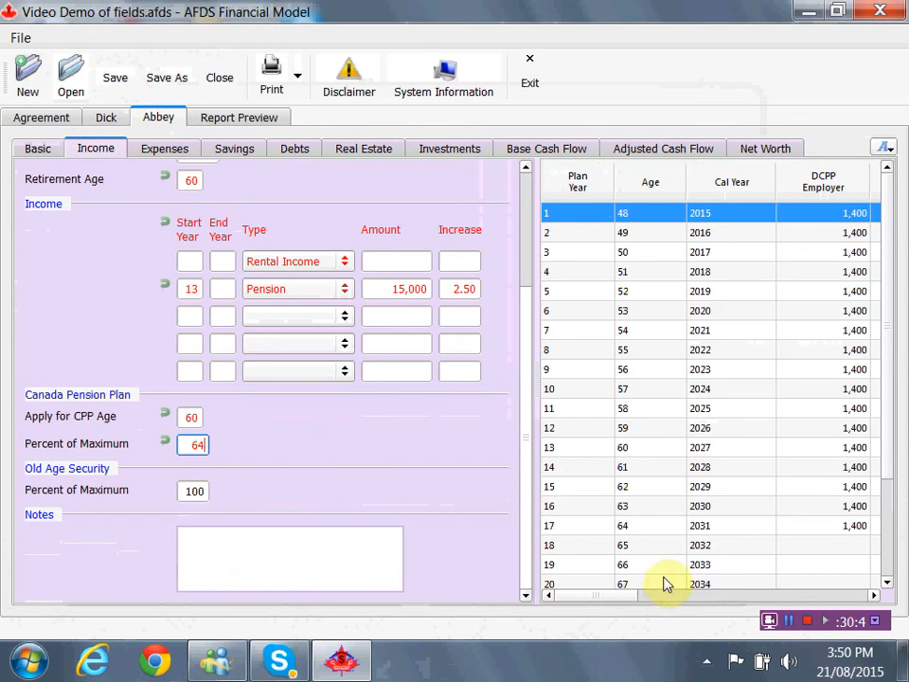
click(617, 597)
click(658, 596)
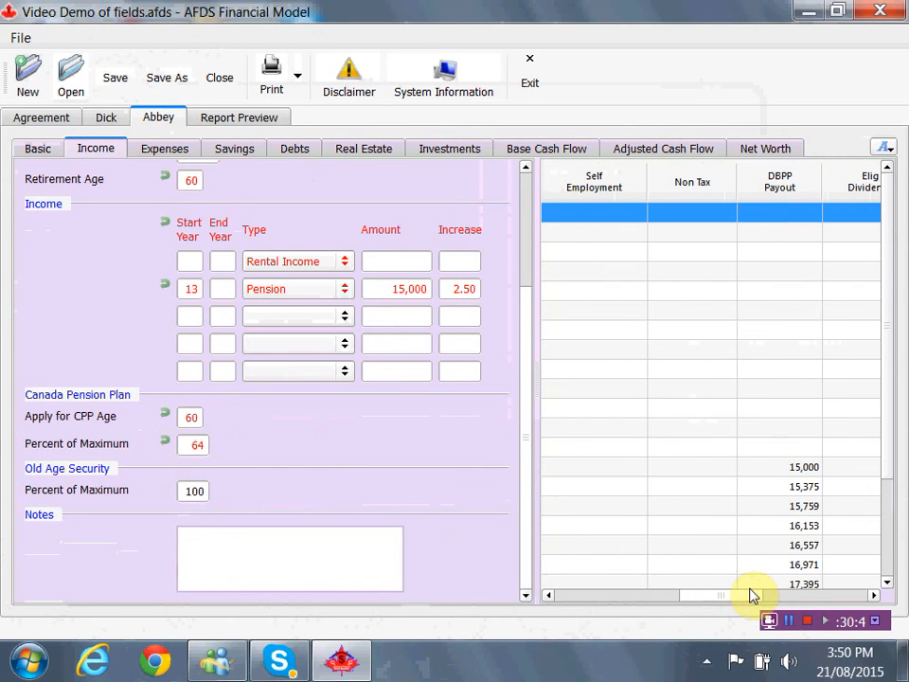
click(791, 596)
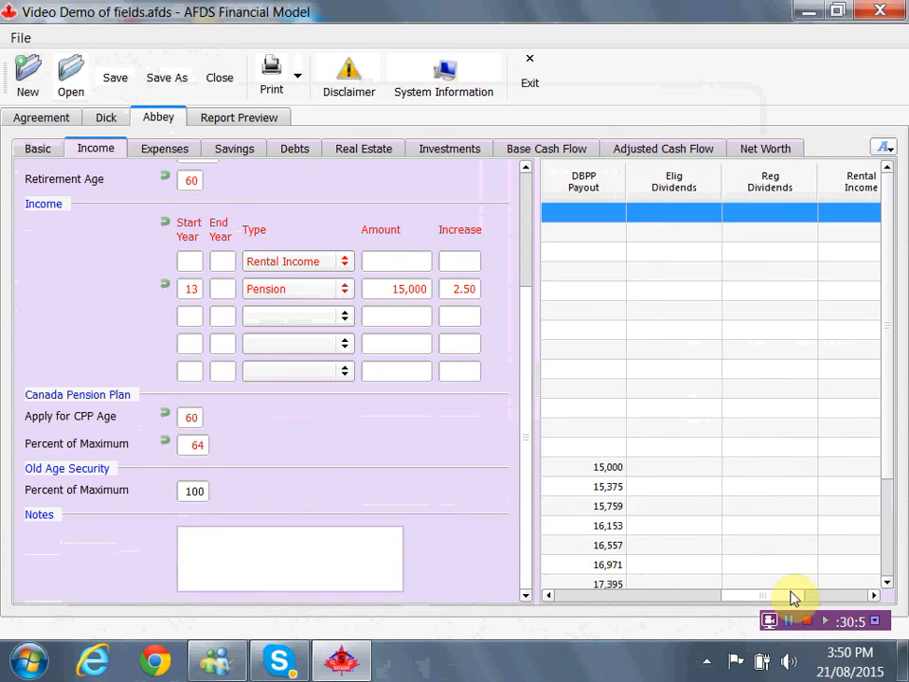
click(831, 596)
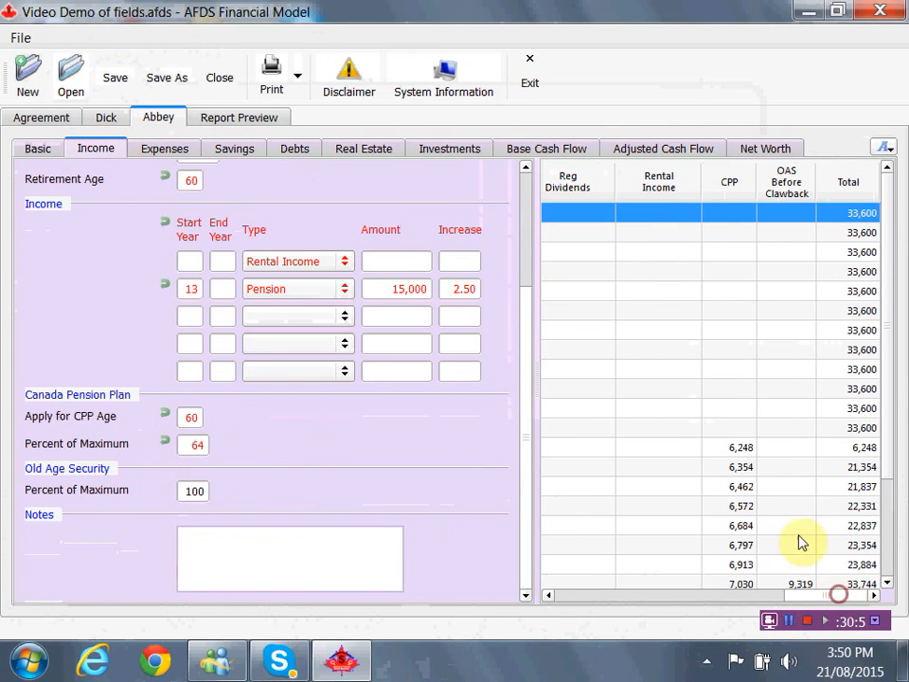
double_click(180, 492)
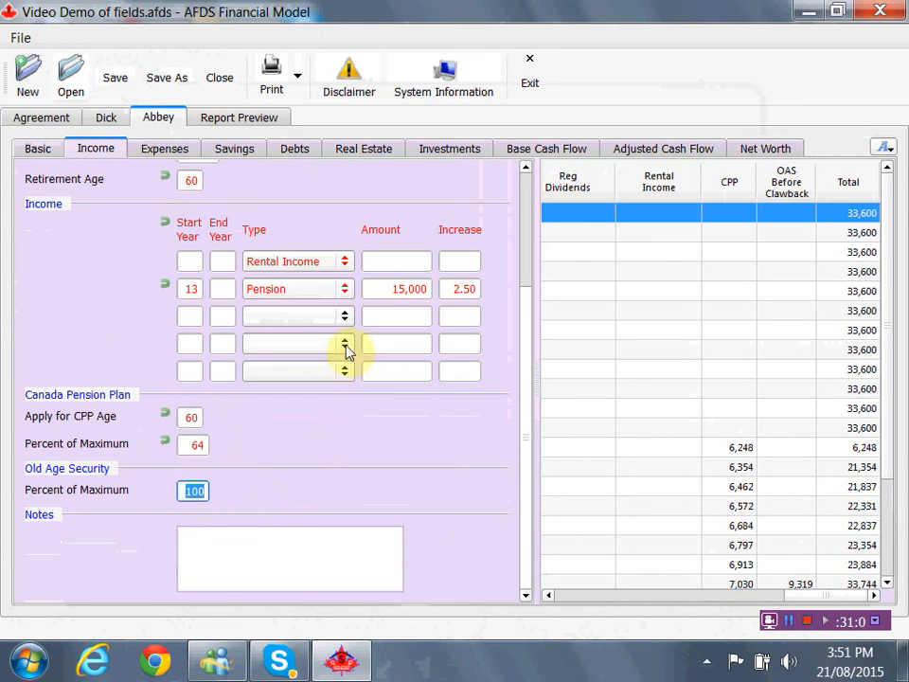
Enter 3,000 as the amount of the Rental Income entry.
click(376, 257)
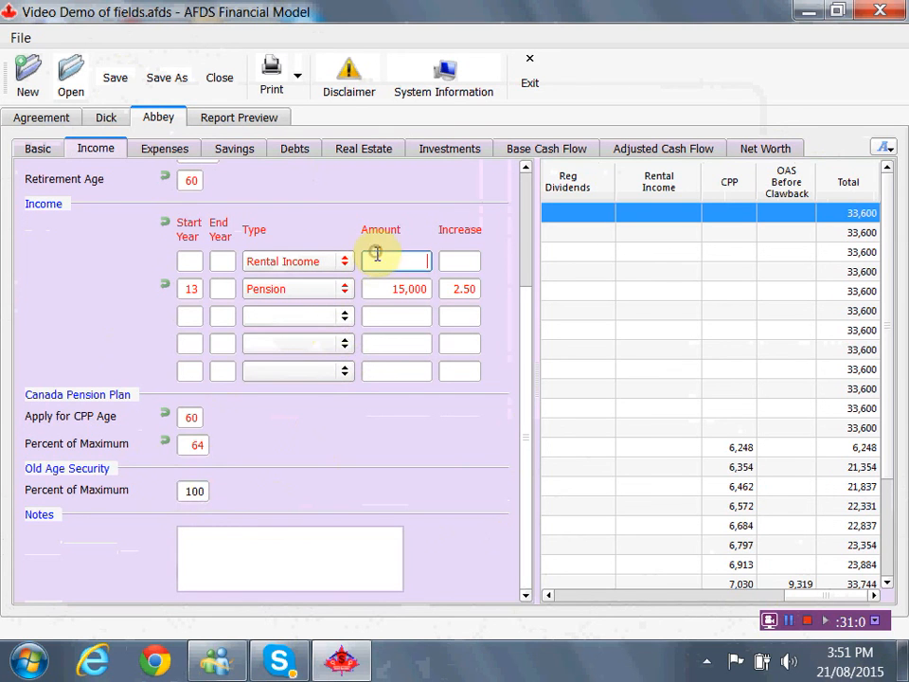
text(3)
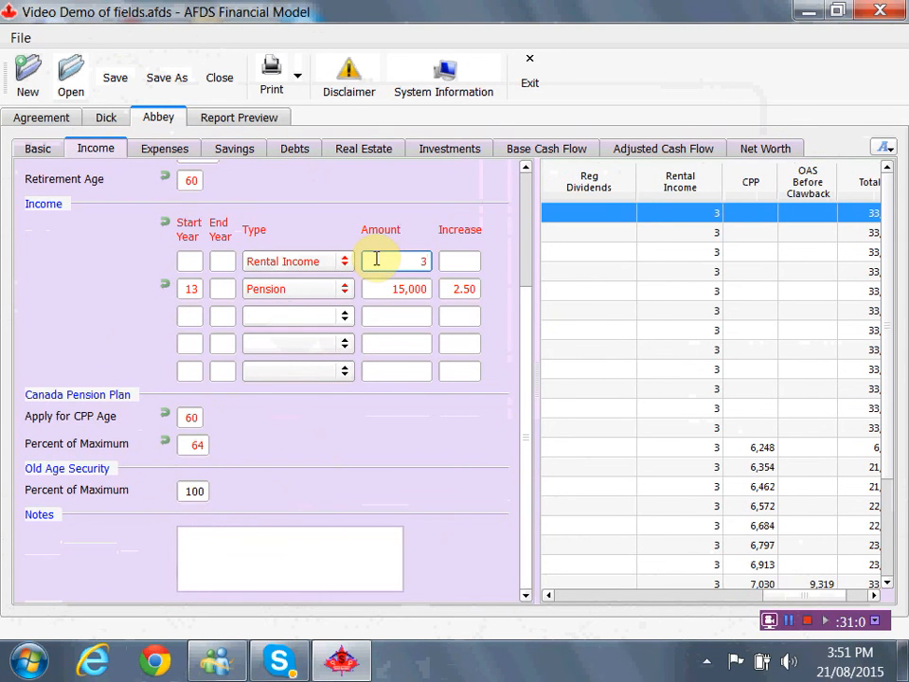
text(,000)
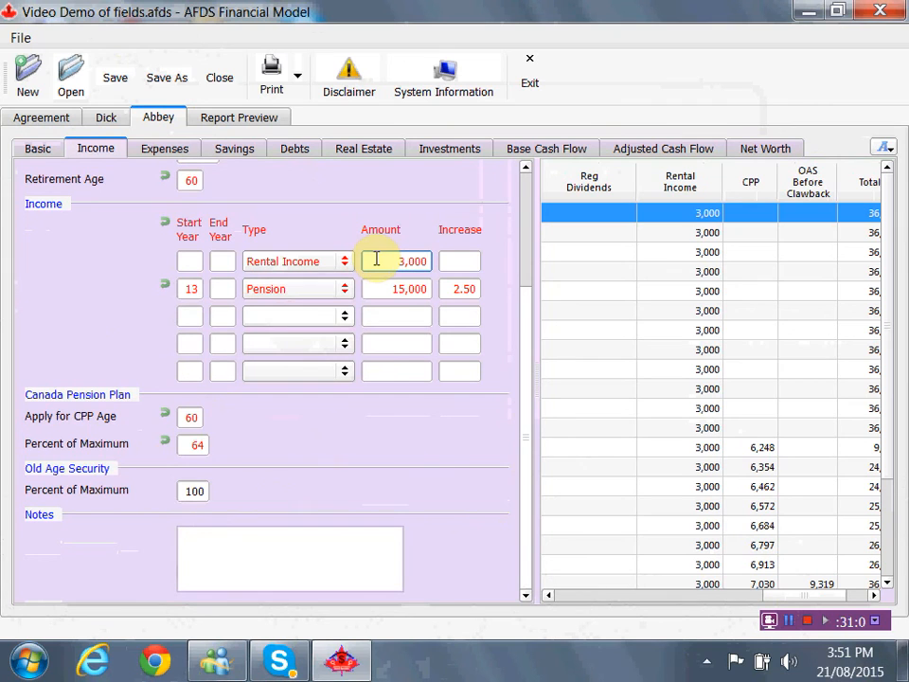
click(371, 372)
click(451, 263)
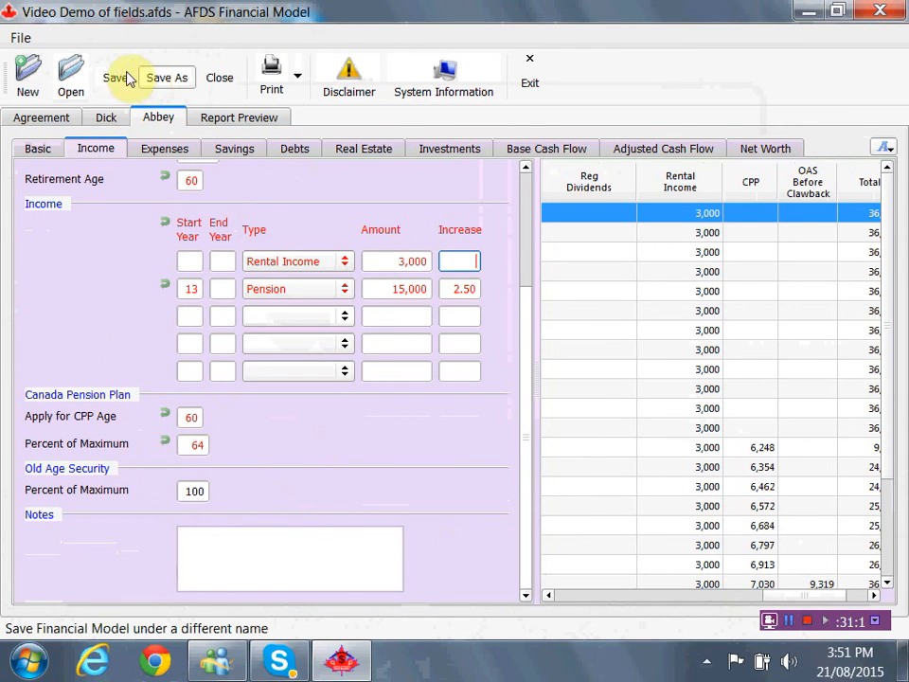
Add a first expense for the second person, commented basic lifestyle, with amount 40,000 and a 2.50 percent increase.
click(167, 152)
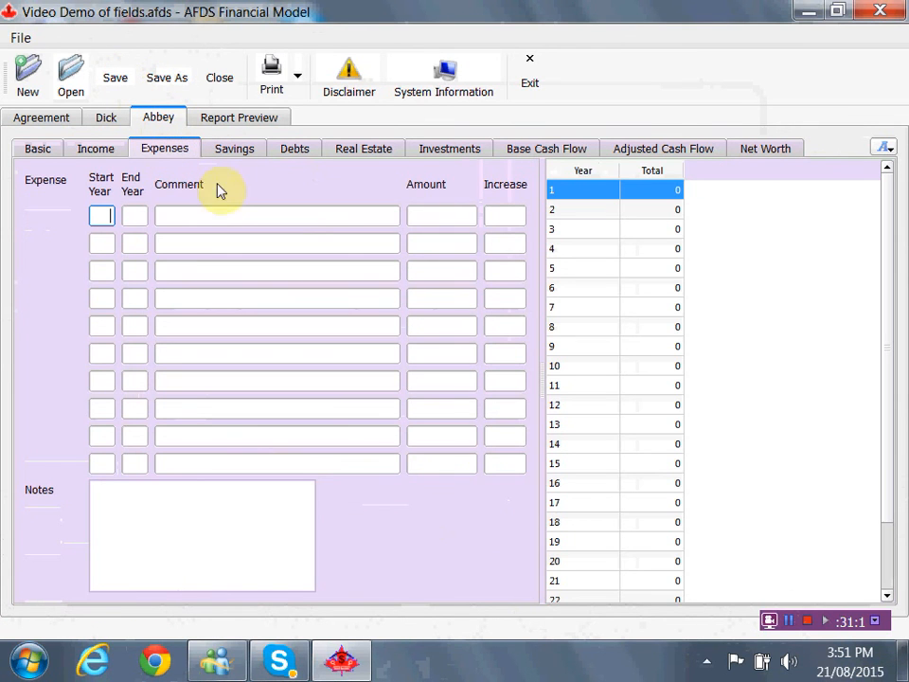
click(224, 216)
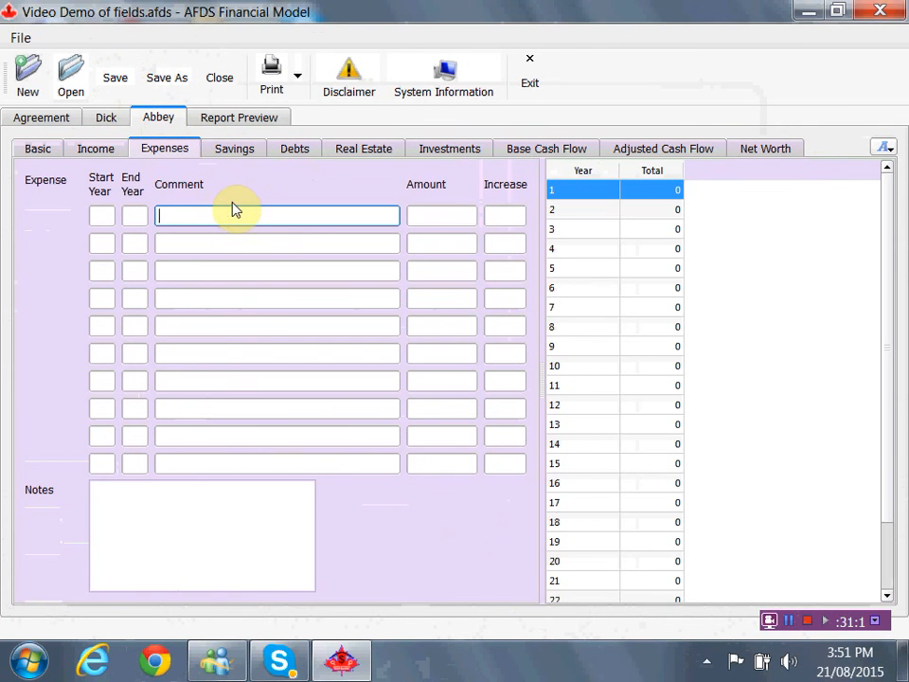
text(basic life)
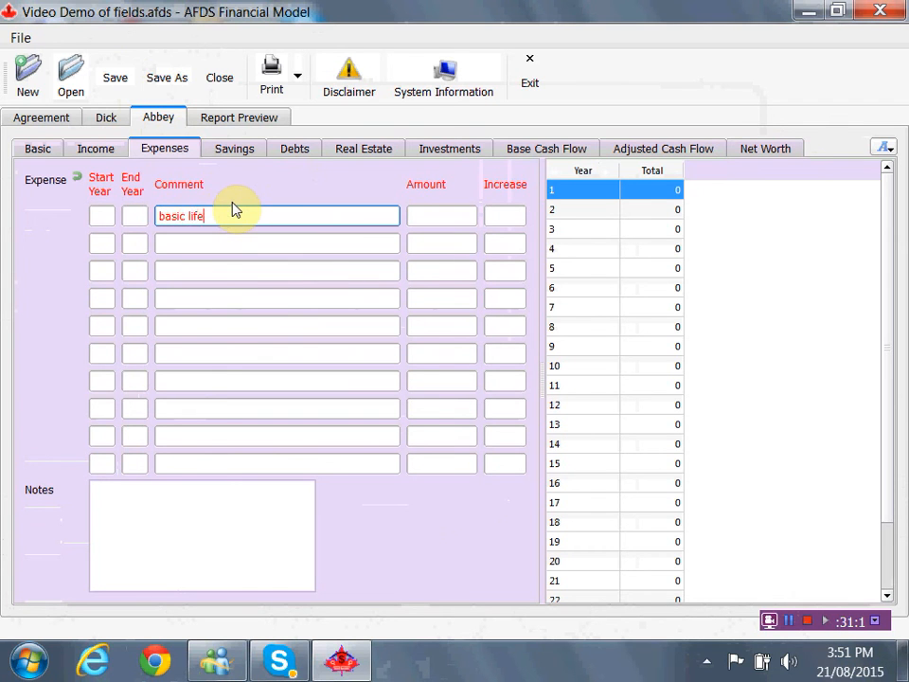
text(style)
key(Tab)
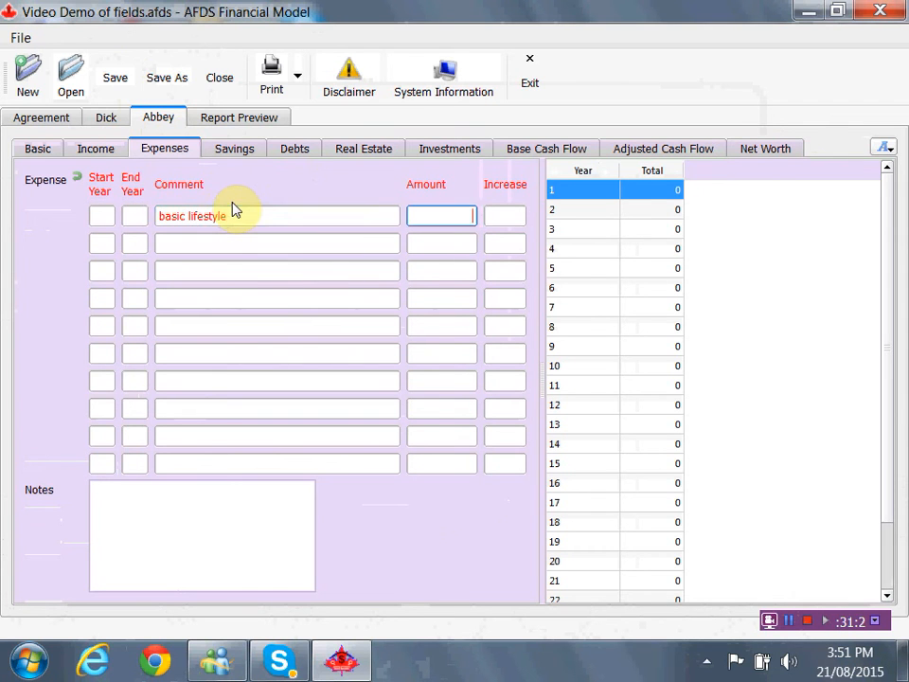
text(4)
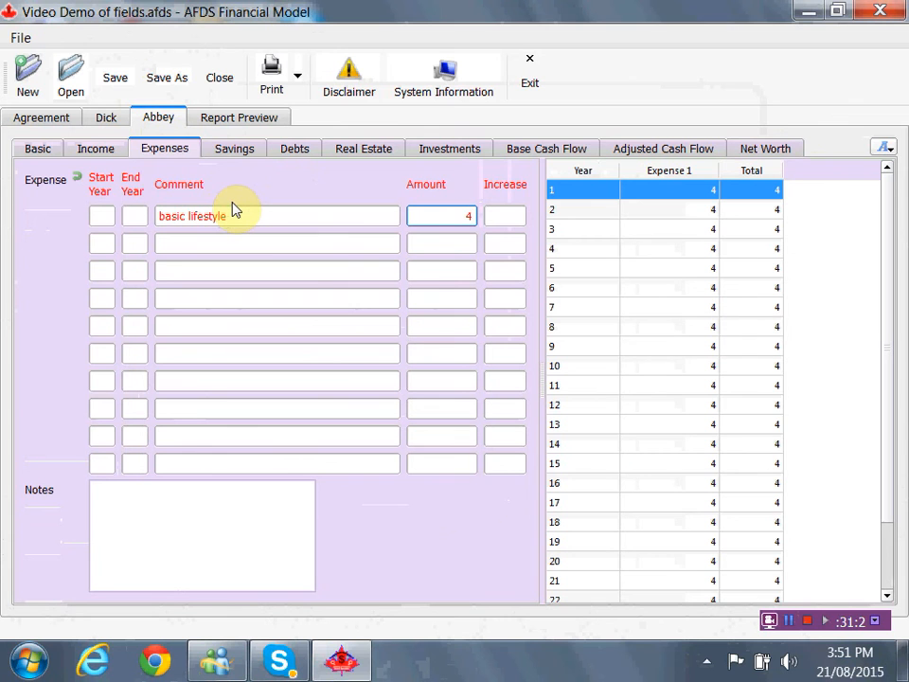
text(0,000)
key(Tab)
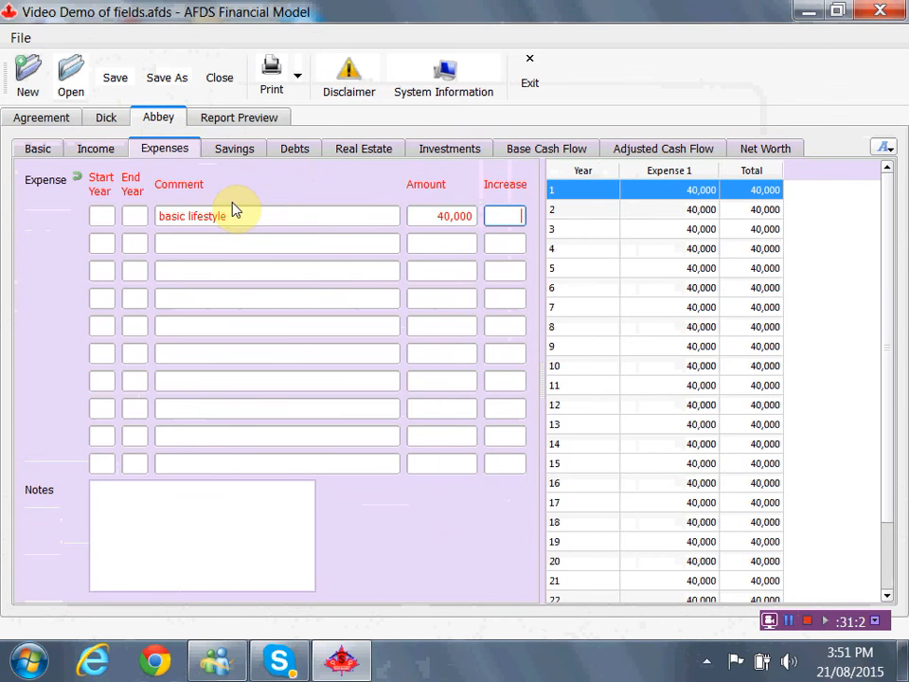
text(2.5)
key(Tab)
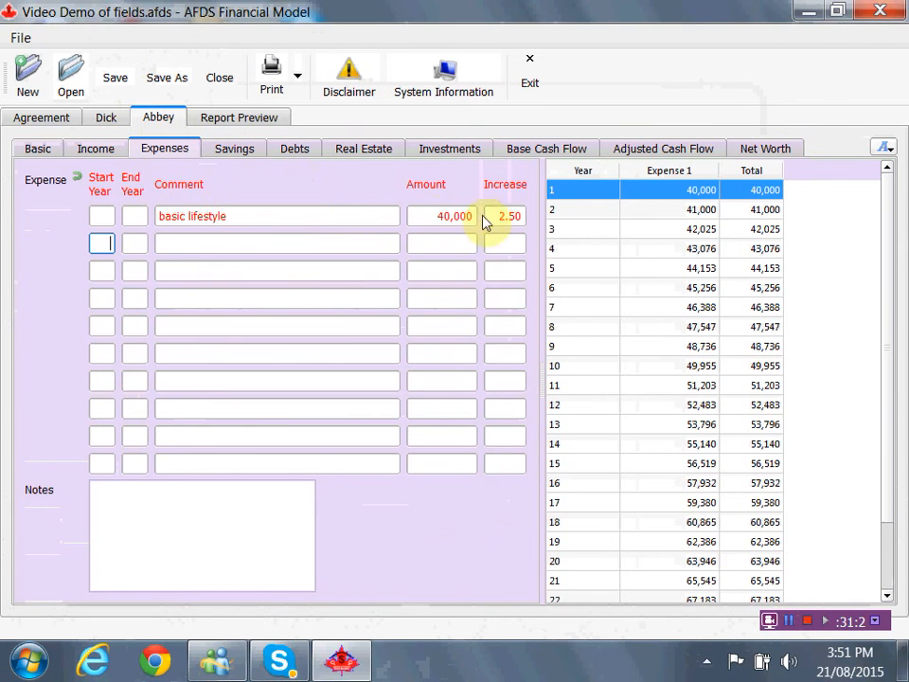
click(436, 216)
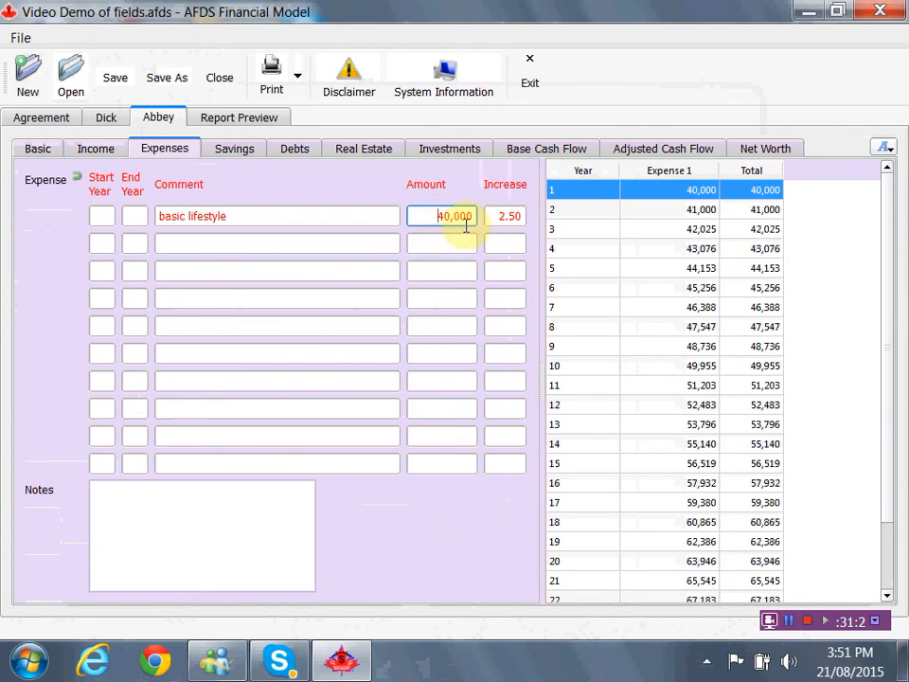
Add a second expense commented tuition with end year 3 and amount 10,000.
click(169, 242)
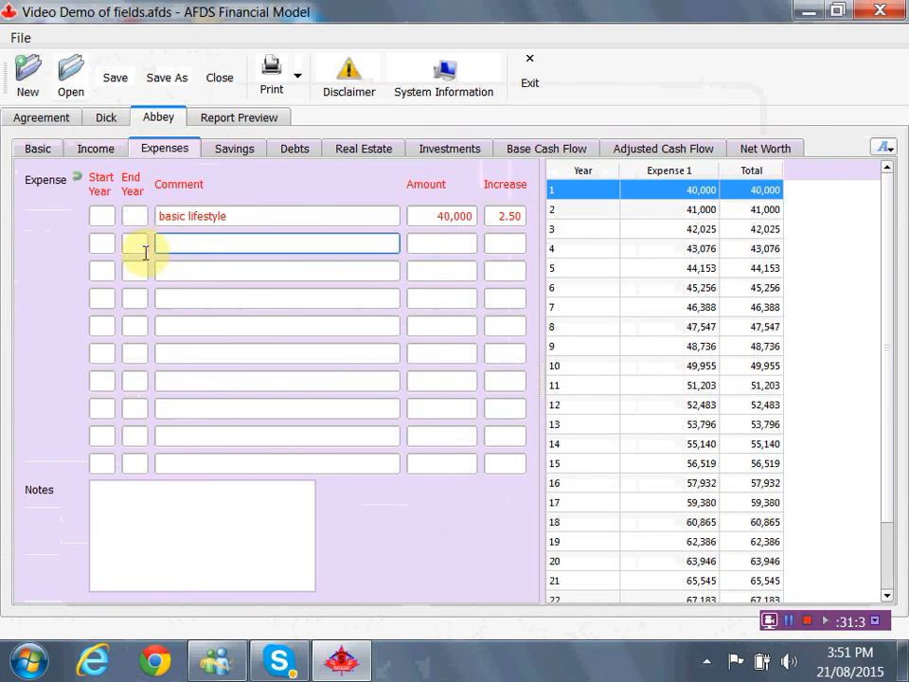
click(101, 242)
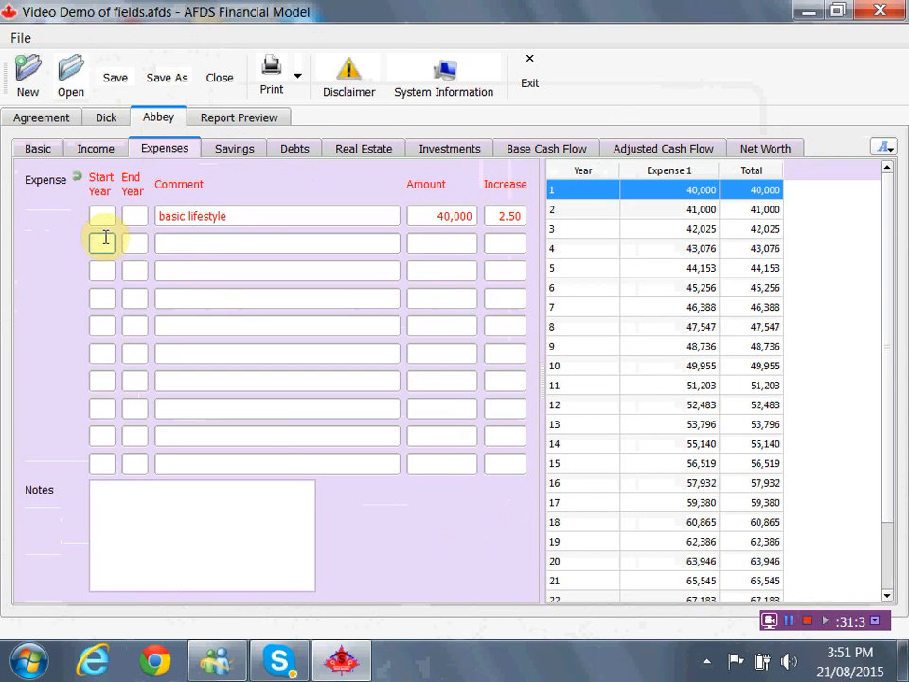
key(Tab)
text(3)
key(Tab)
text(tuition)
key(Tab)
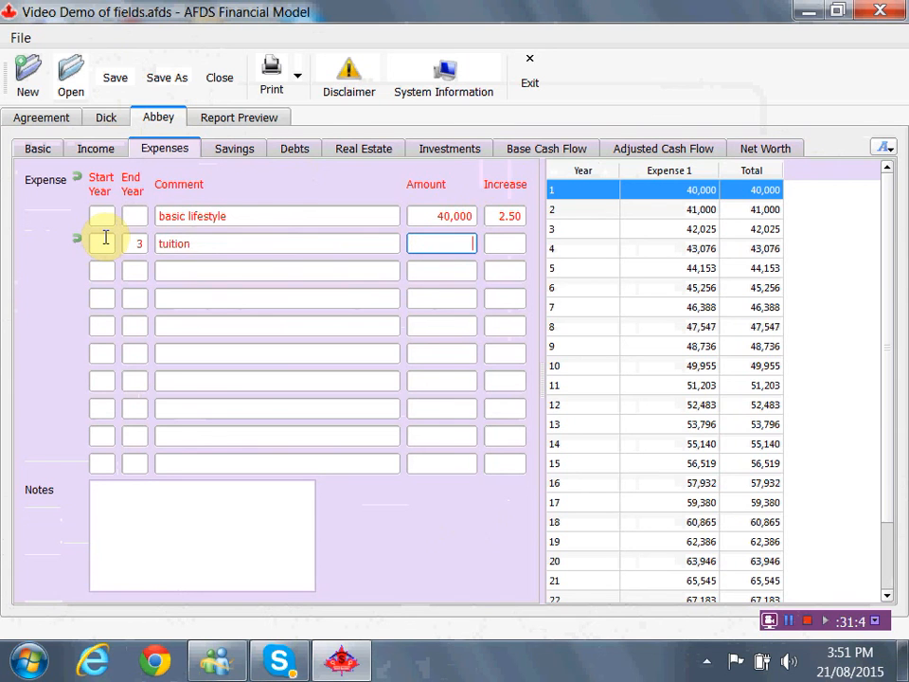
text(100000)
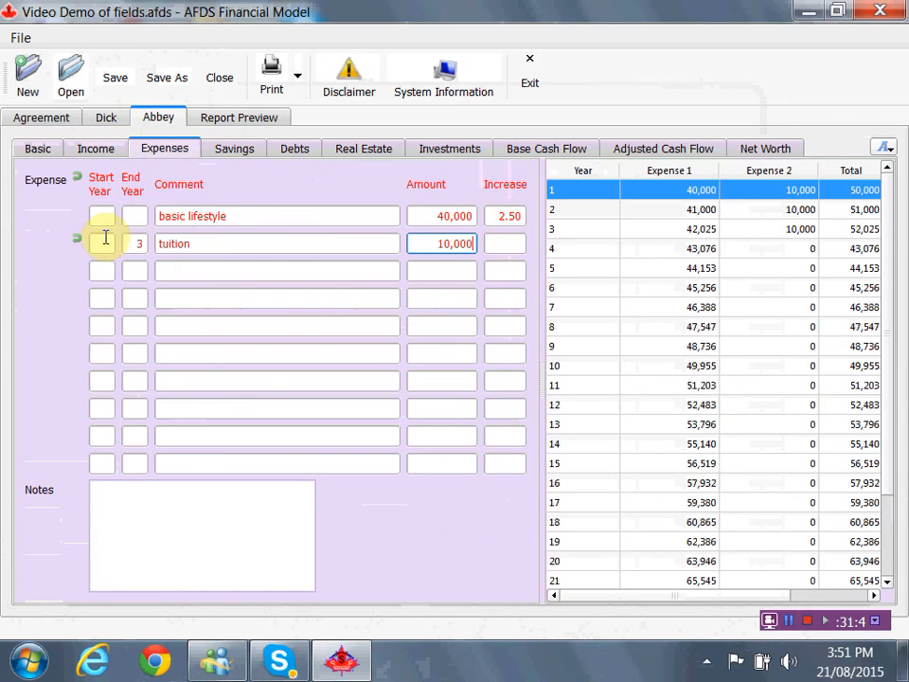
key(Tab)
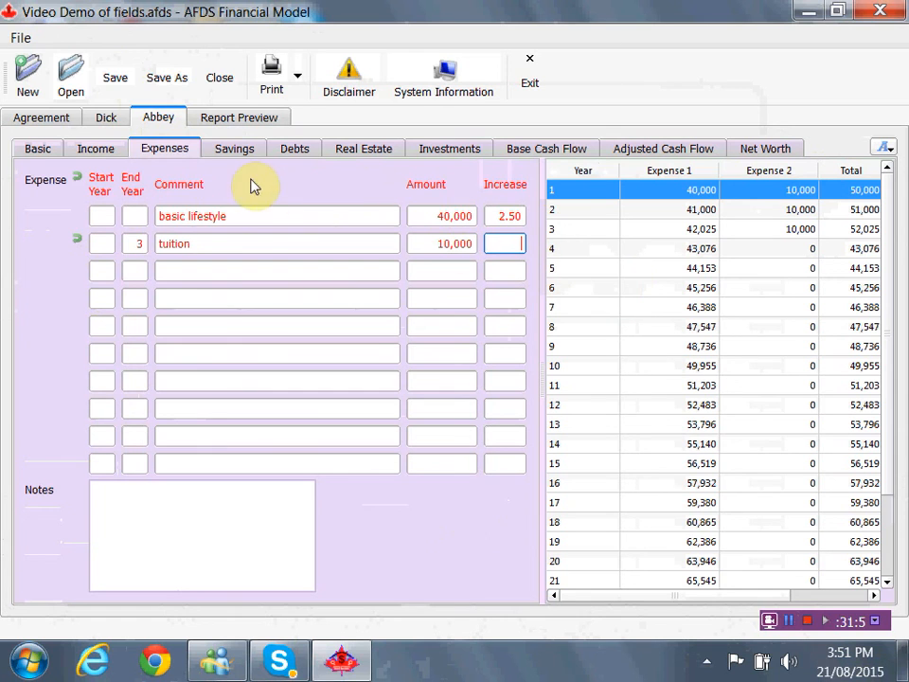
Set the second person's savings balance to 1,500 and the expected savings return to 0.25.
click(226, 148)
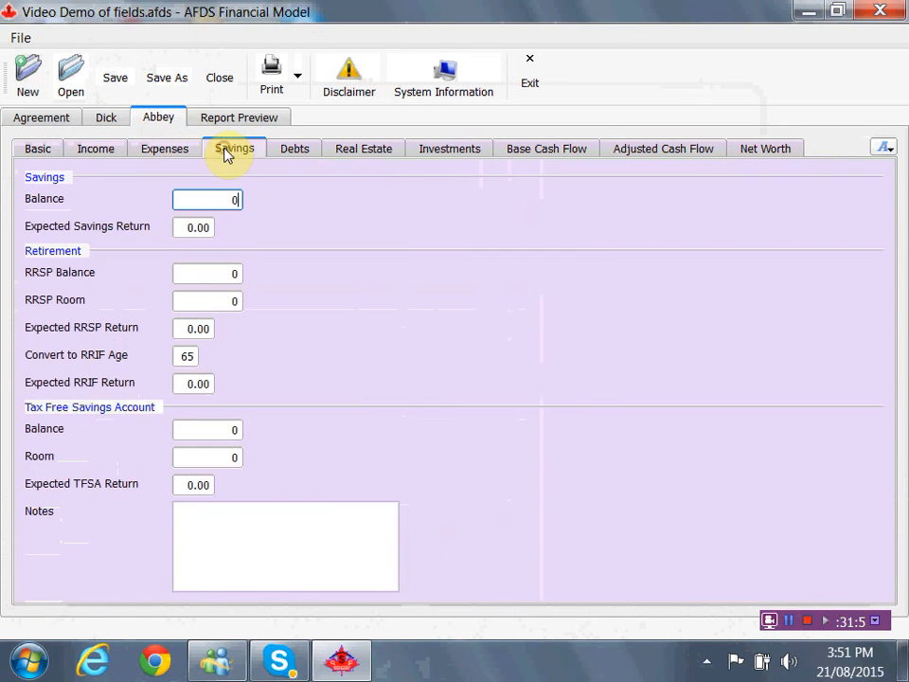
double_click(213, 201)
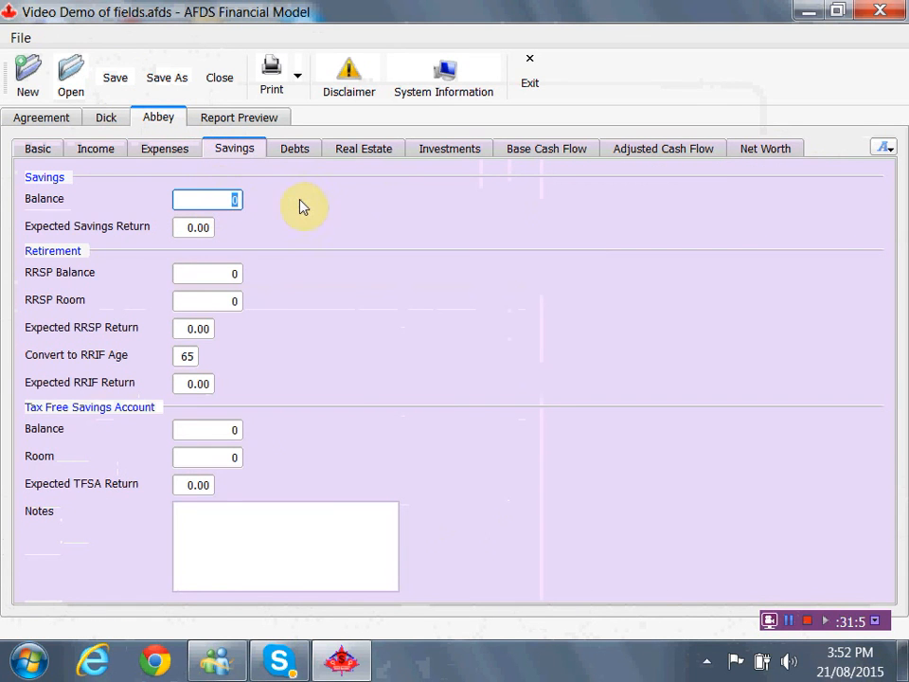
text(1,500)
key(Tab)
text(0.25)
key(Tab)
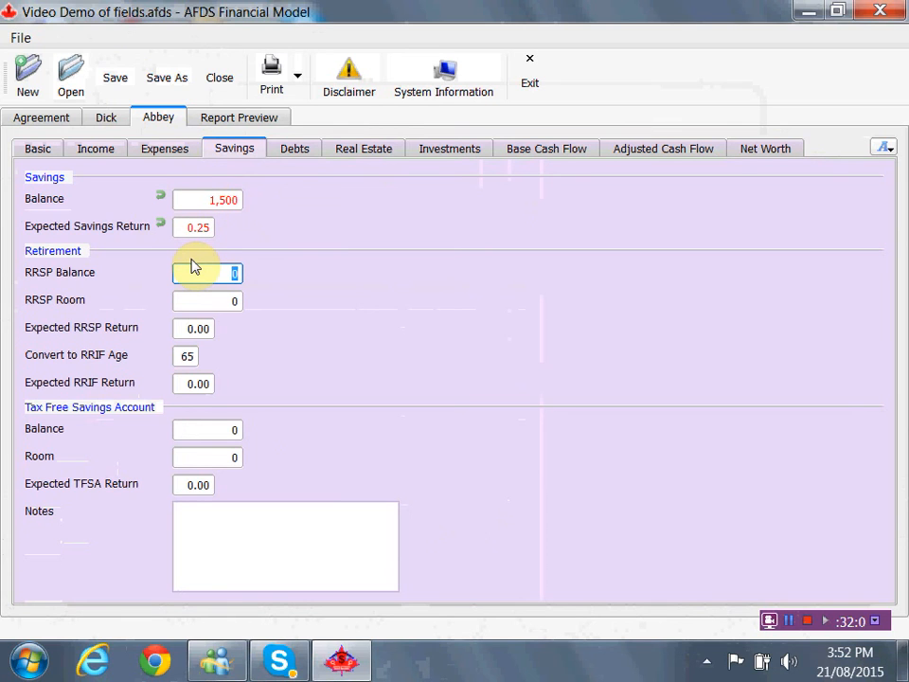
Enter an RRSP balance of 75,000, RRSP room of 40,000, RRSP return of 4.00, RRIF conversion age of 60 and RRIF return of 3.50.
text(75,000)
key(Tab)
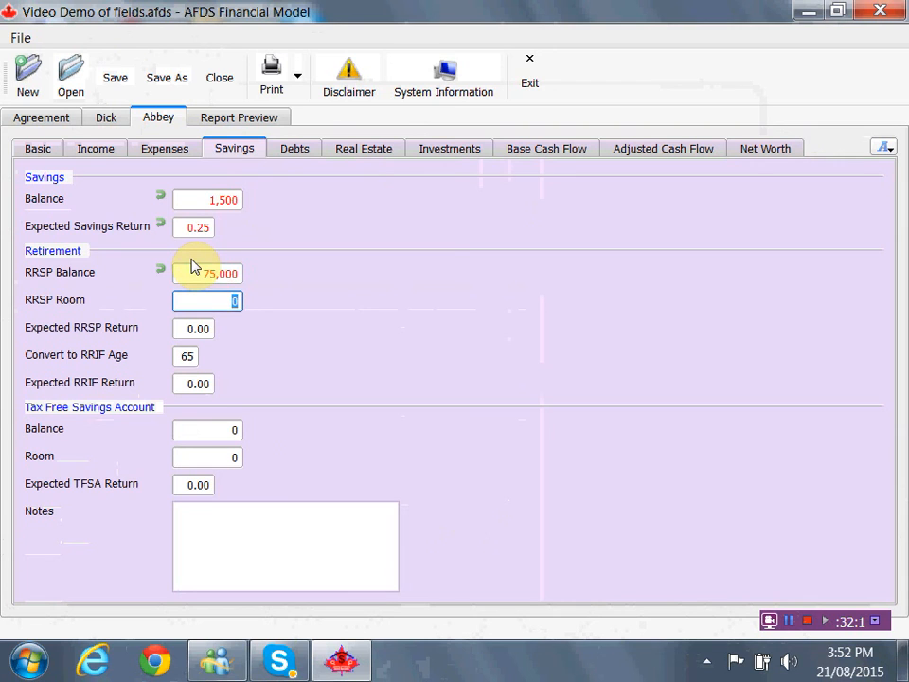
text(40,000)
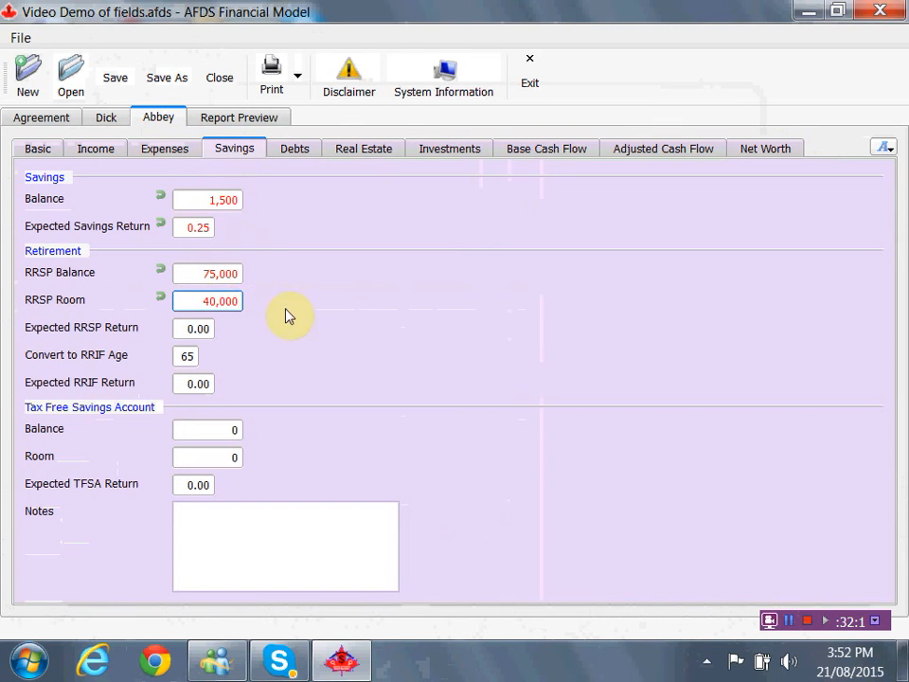
click(185, 327)
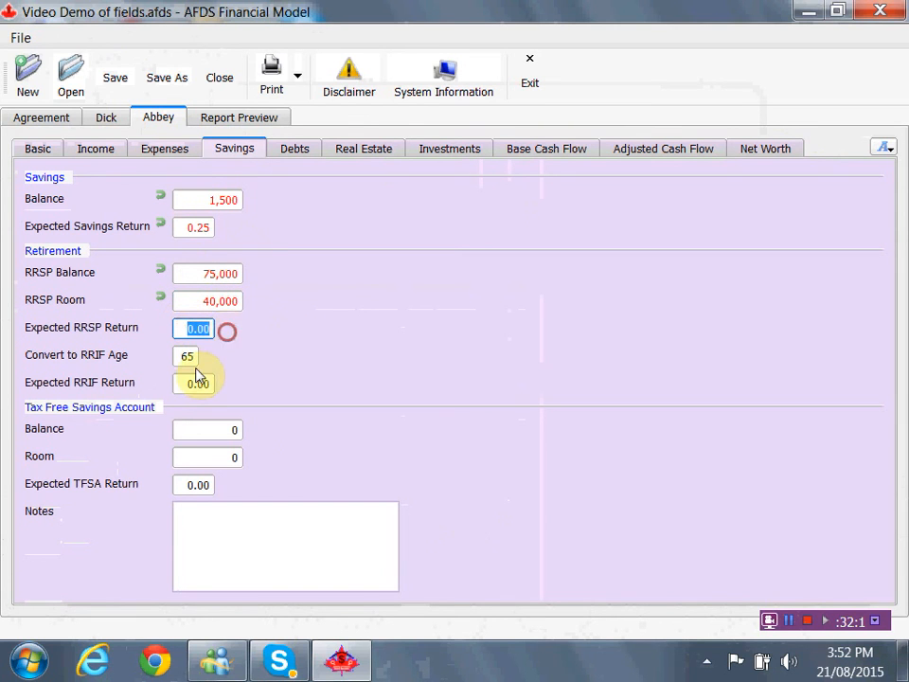
text(4)
key(Tab)
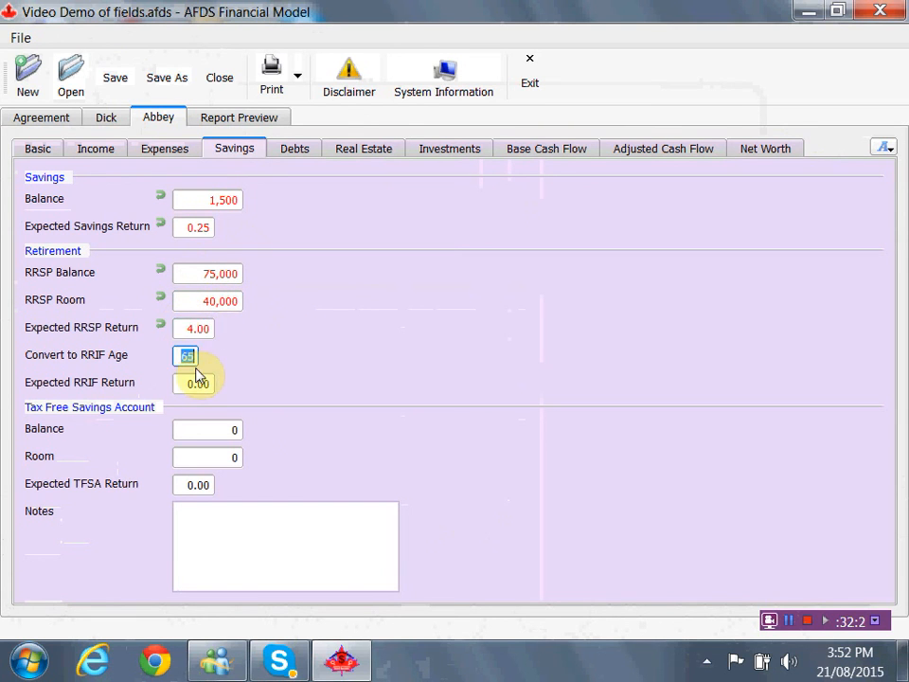
text(6)
key(Tab)
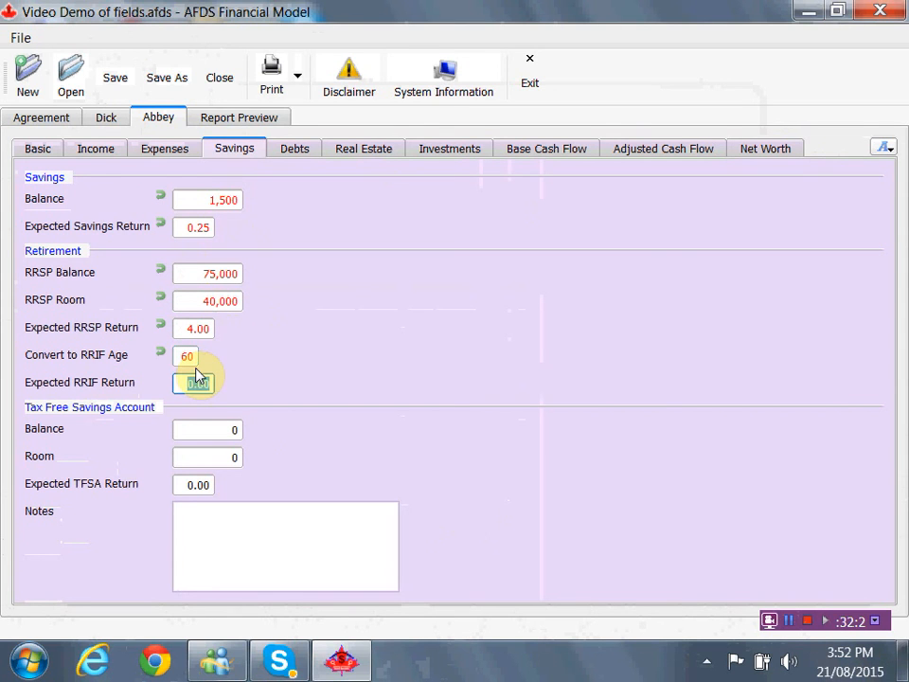
text(3.50)
Set the Tax Free Savings Account balance to 40,000 and the expected TFSA return to 3.00.
click(218, 428)
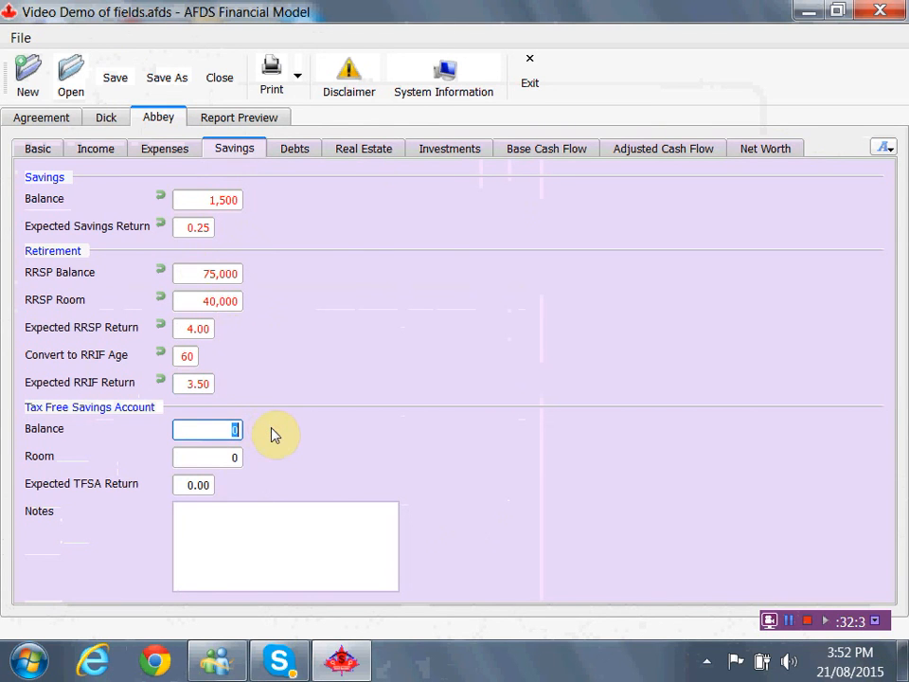
text(40,000)
click(229, 457)
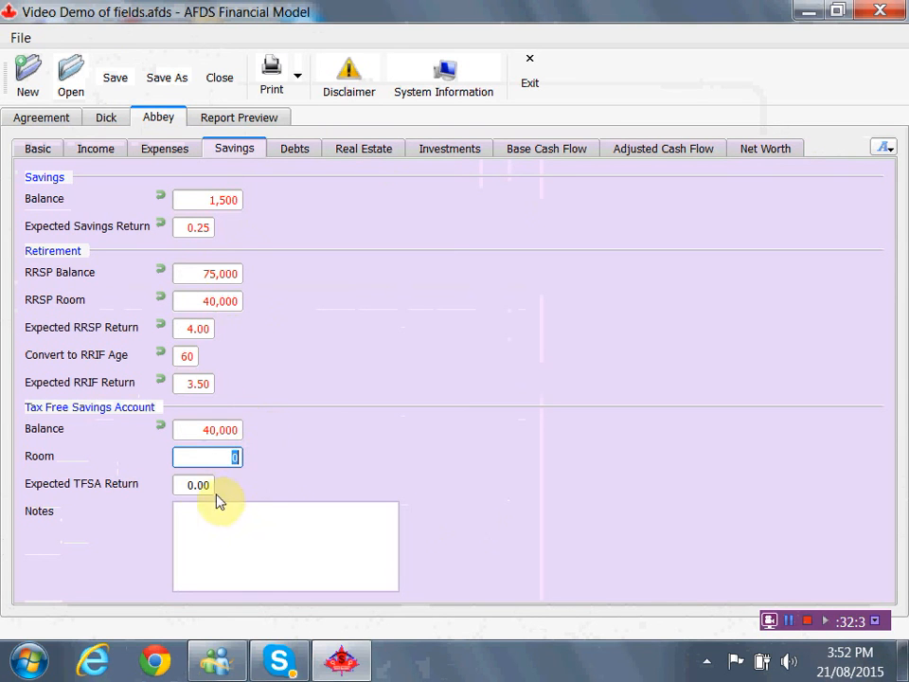
click(183, 480)
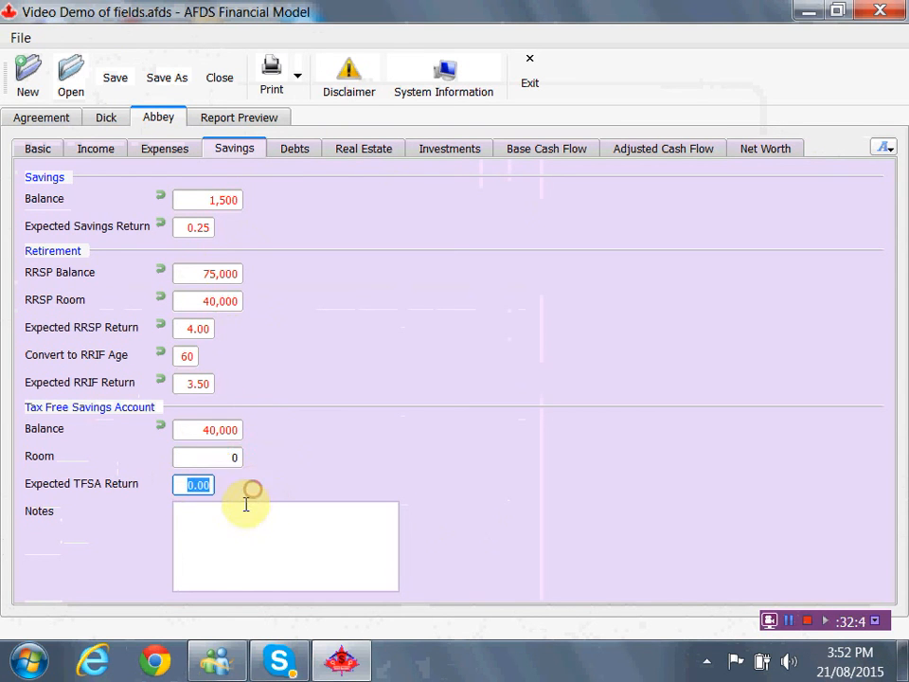
text(3)
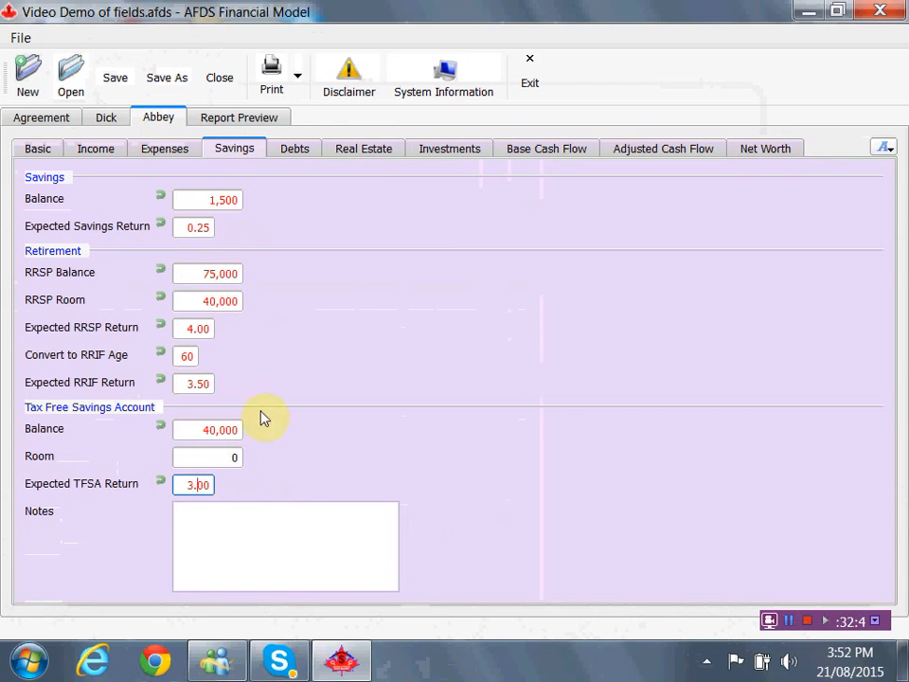
Review the second person's debt fields, including description, amount, interest rate and payment.
click(303, 155)
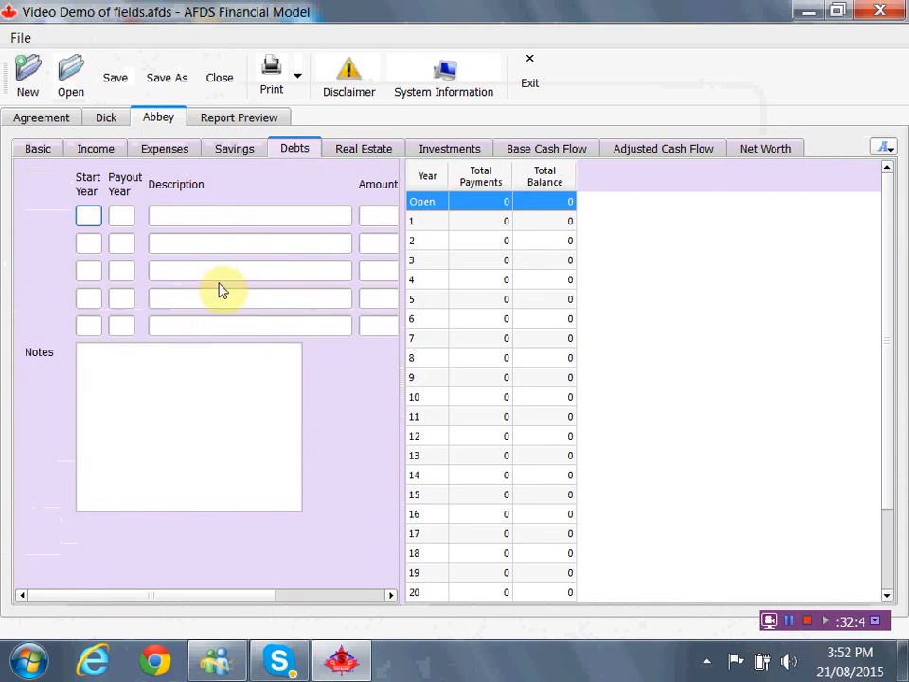
click(259, 216)
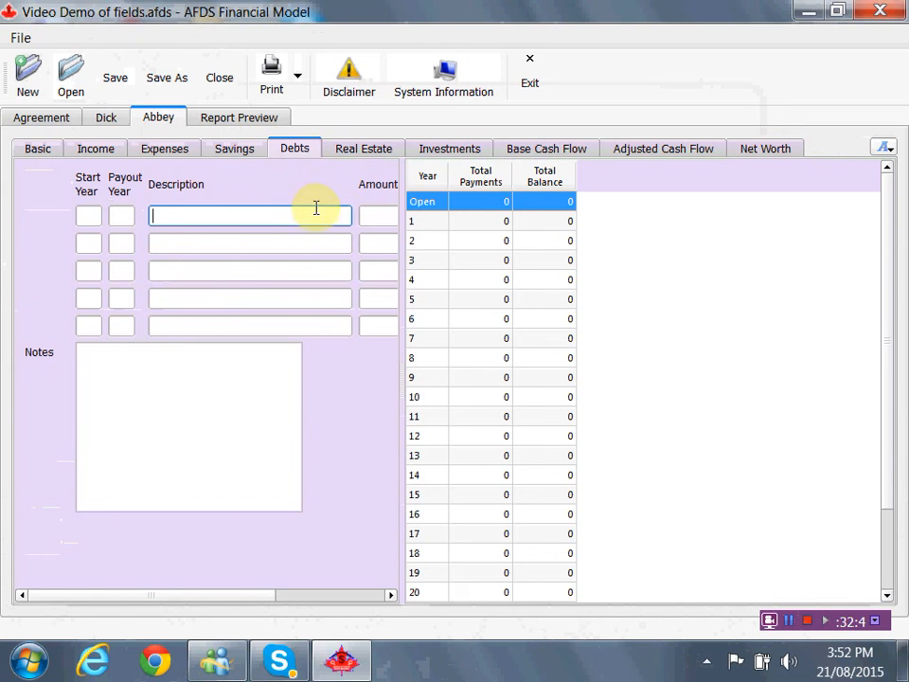
click(355, 594)
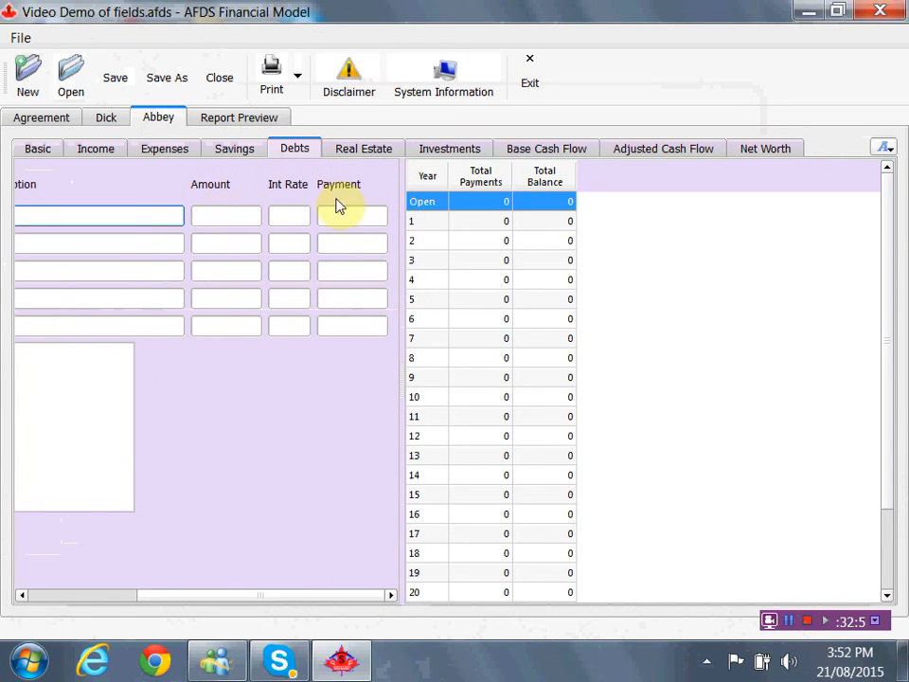
Enter a market value of 150,000 for the second person's first real estate property.
click(386, 149)
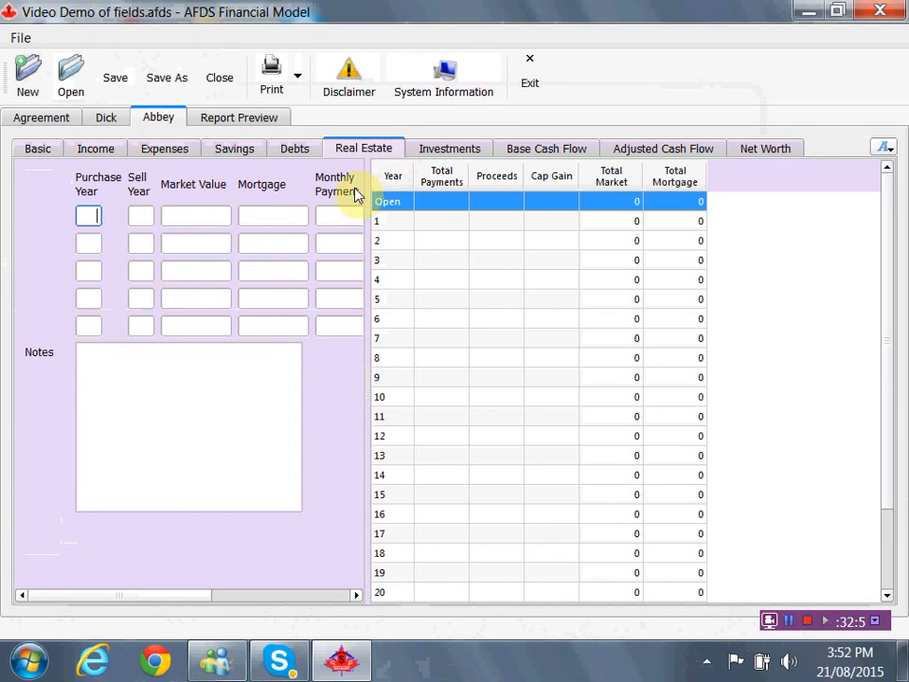
click(220, 210)
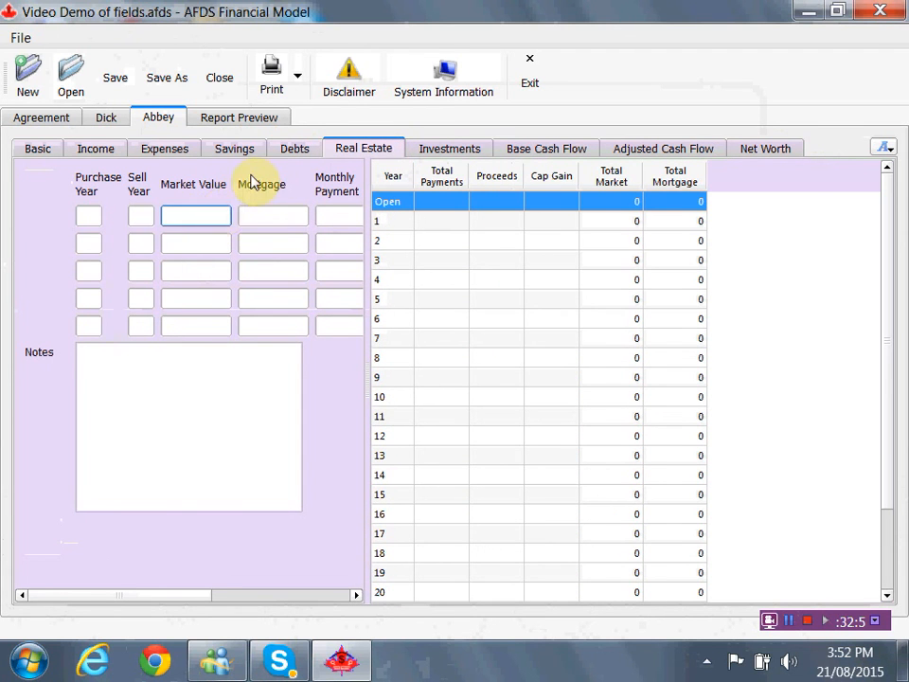
text(150000)
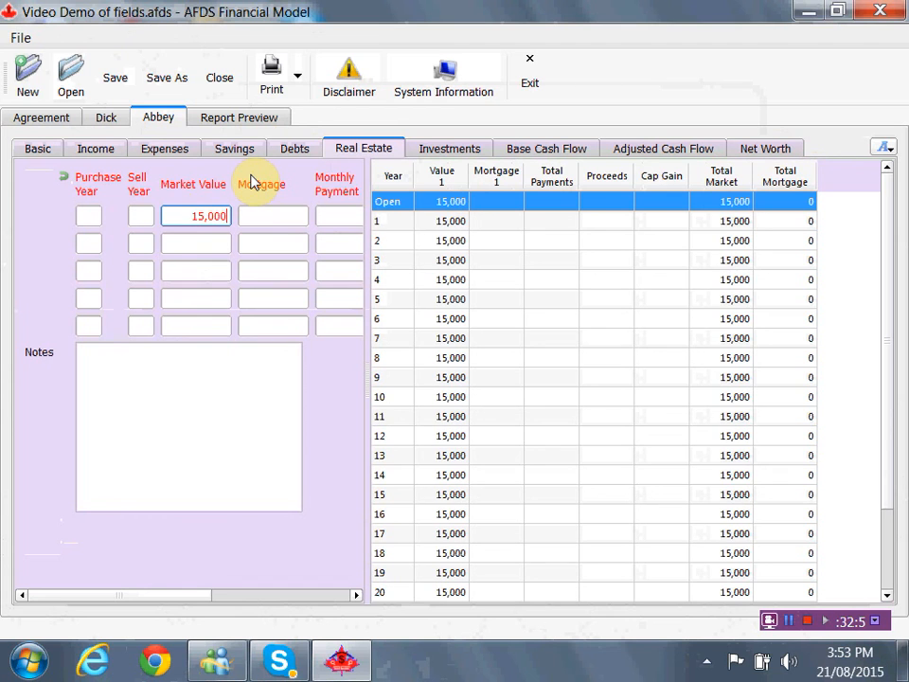
key(Tab)
key(Tab)
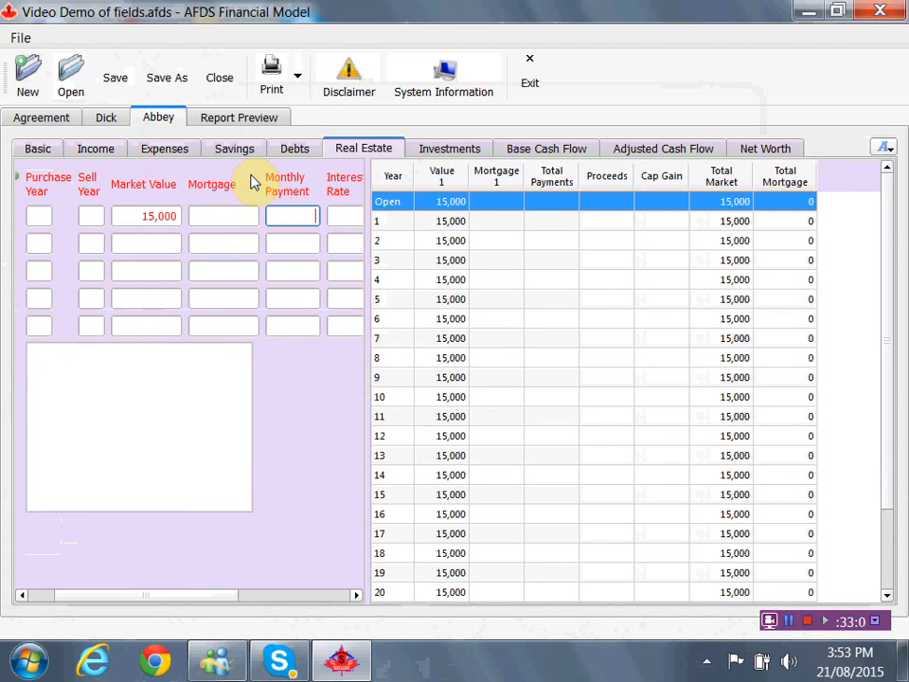
click(239, 220)
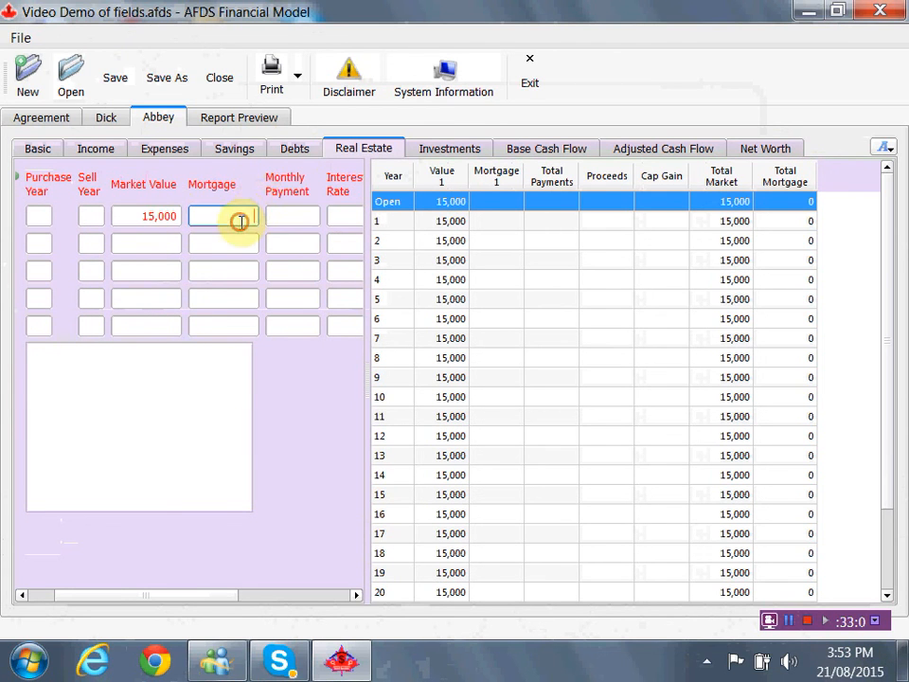
click(170, 216)
text(0)
Give the first property a mortgage of 30,000 with a monthly payment of 650.
click(228, 218)
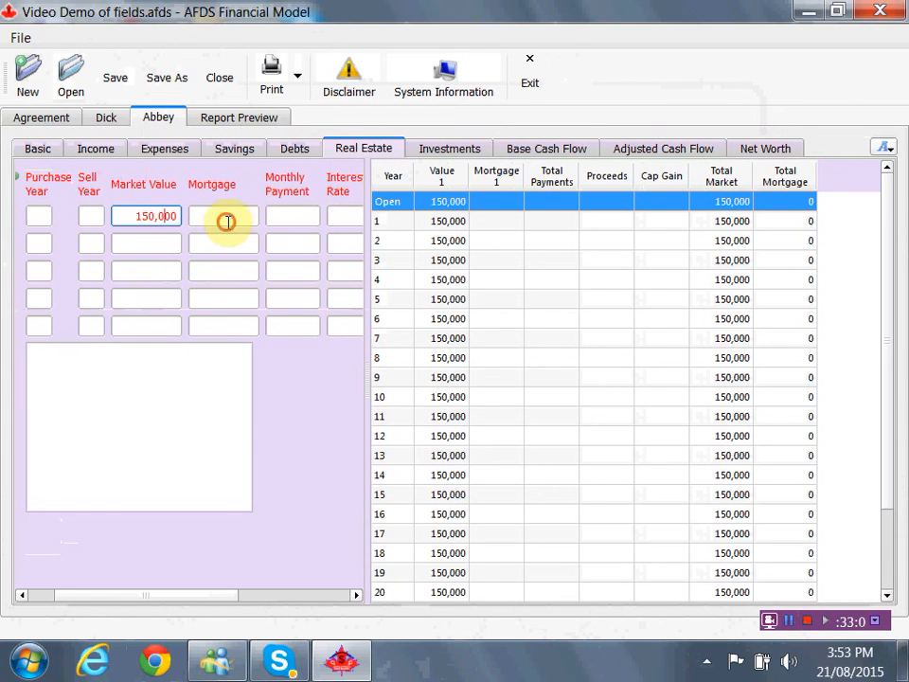
text(300000)
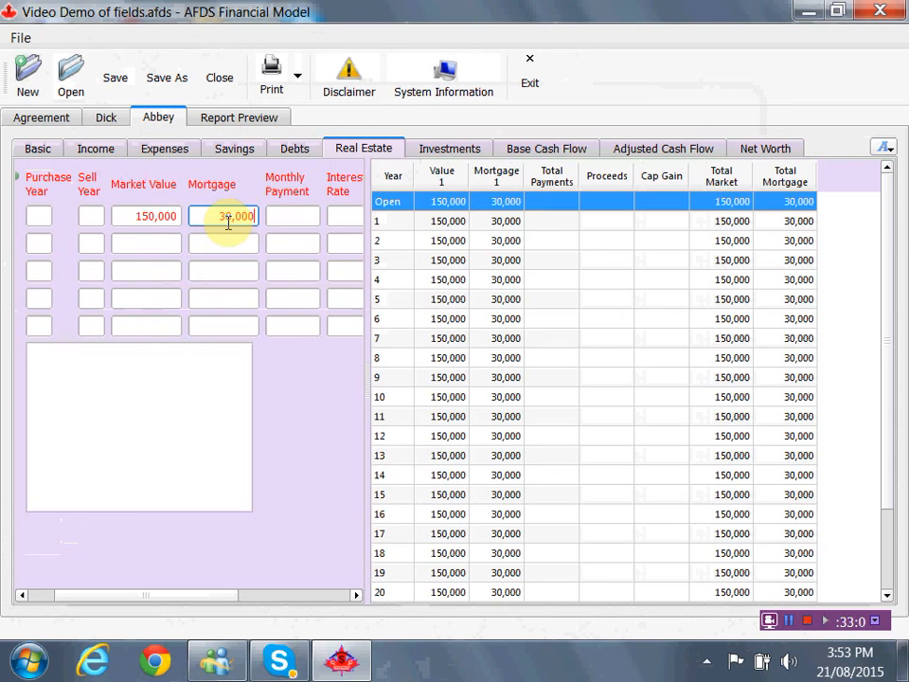
key(Tab)
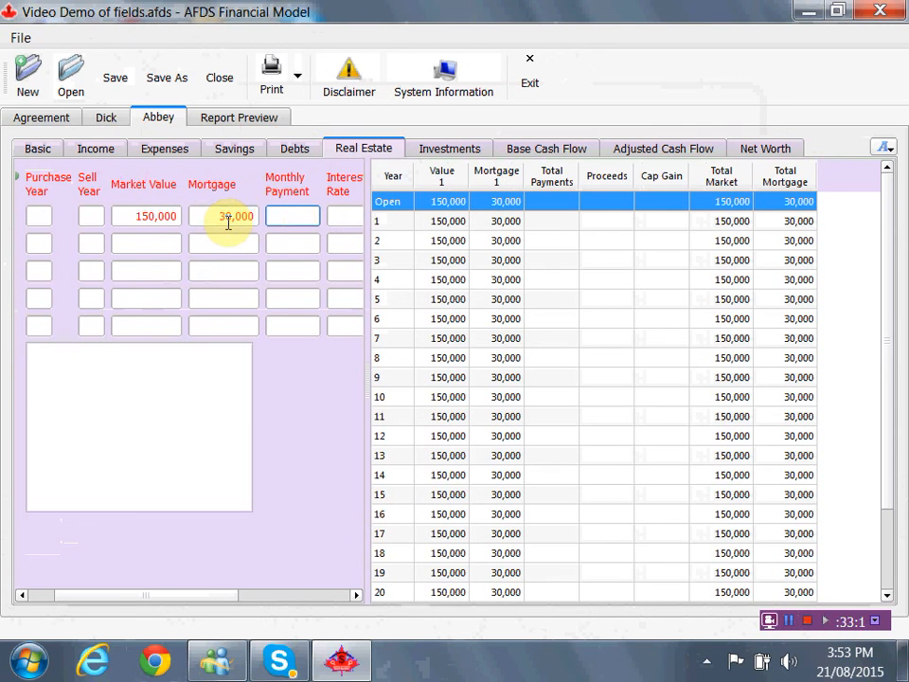
text(650)
key(Tab)
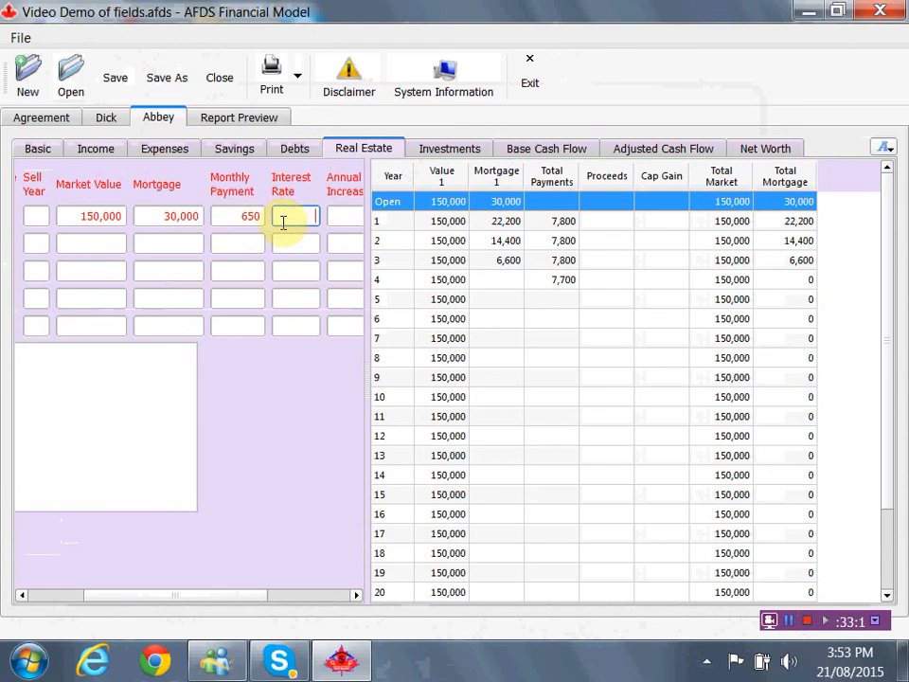
Set the first property's mortgage interest rate to 2.900 and its annual increase to 2.00.
text(1)
key(BackSpace)
text(2.9)
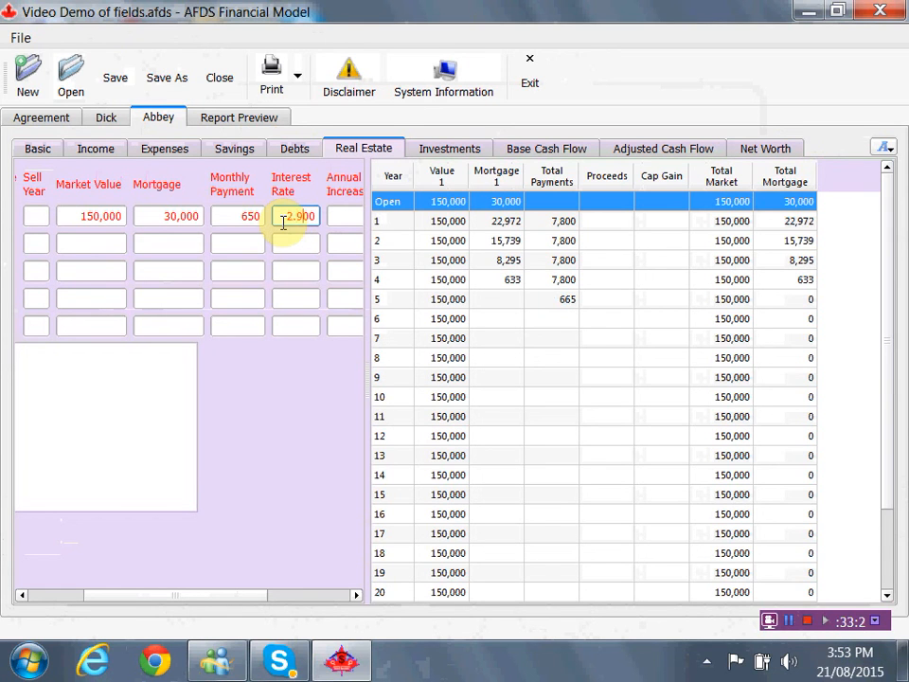
click(340, 297)
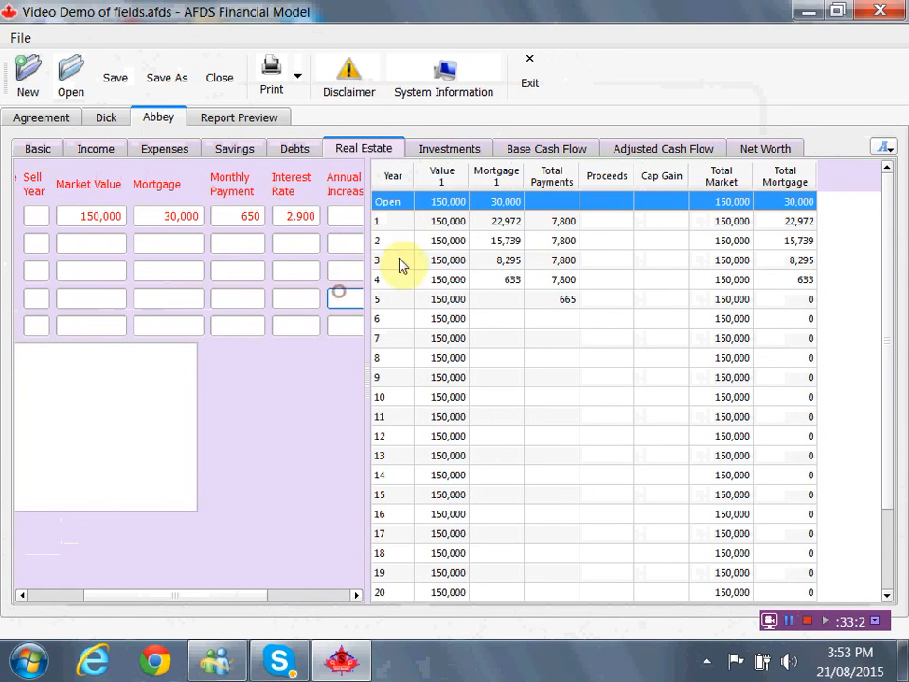
click(344, 218)
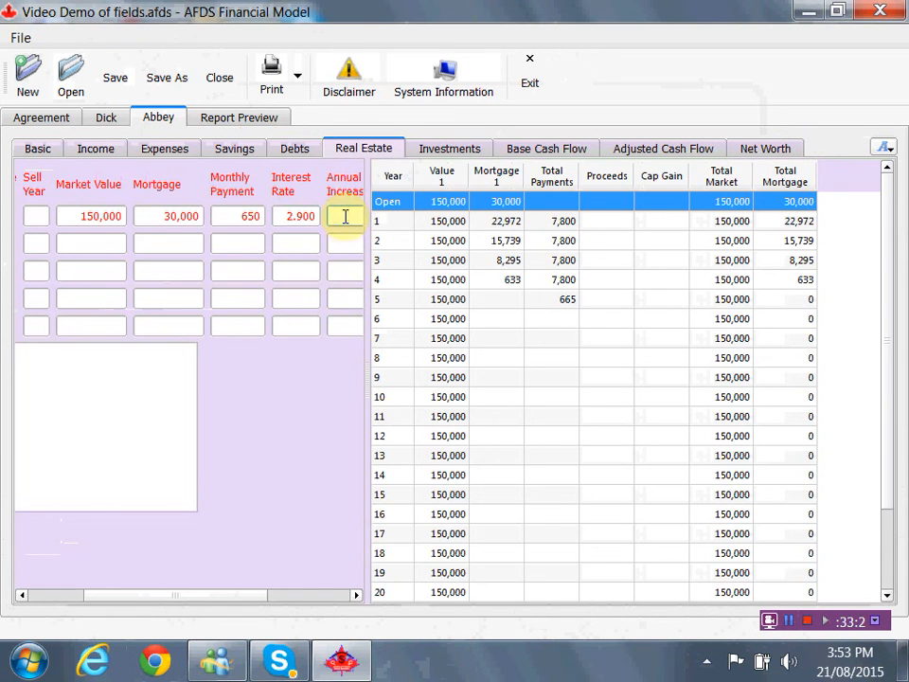
text(2)
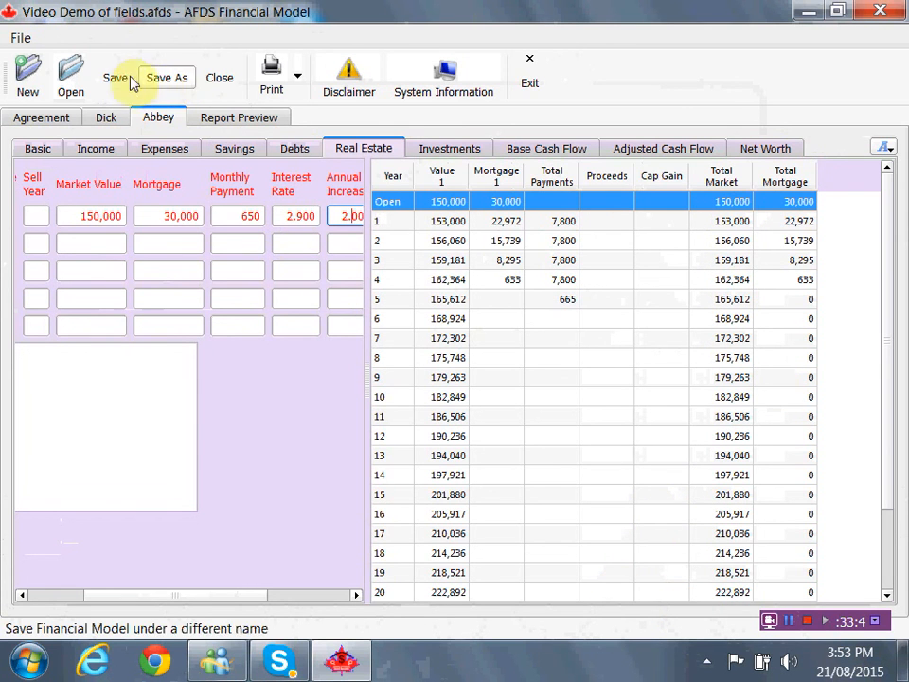
Check the investment fields, and review the second person's base cash flow with the first person's also shown on the graph.
click(451, 152)
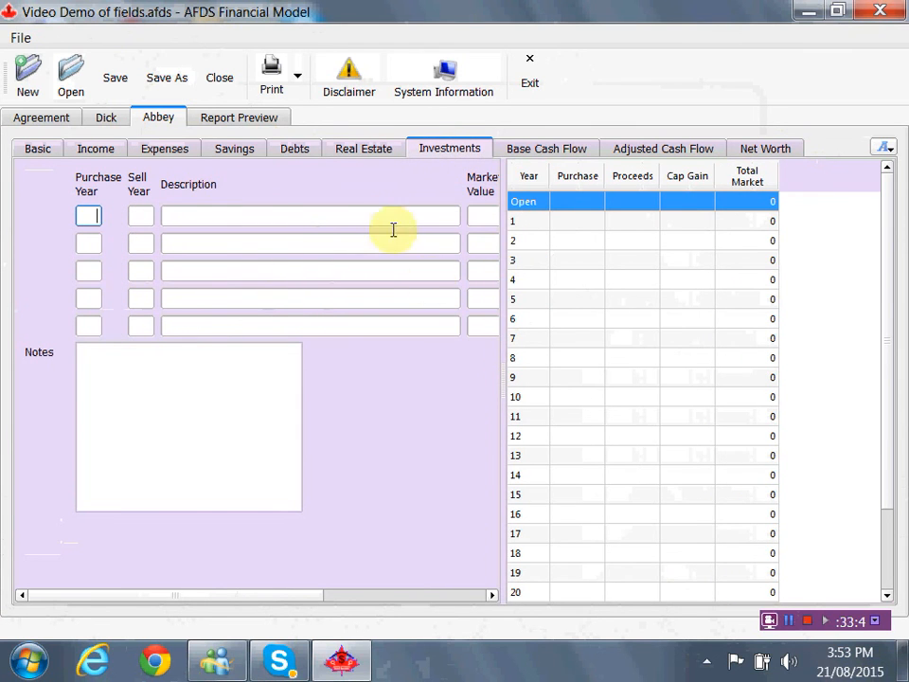
click(552, 151)
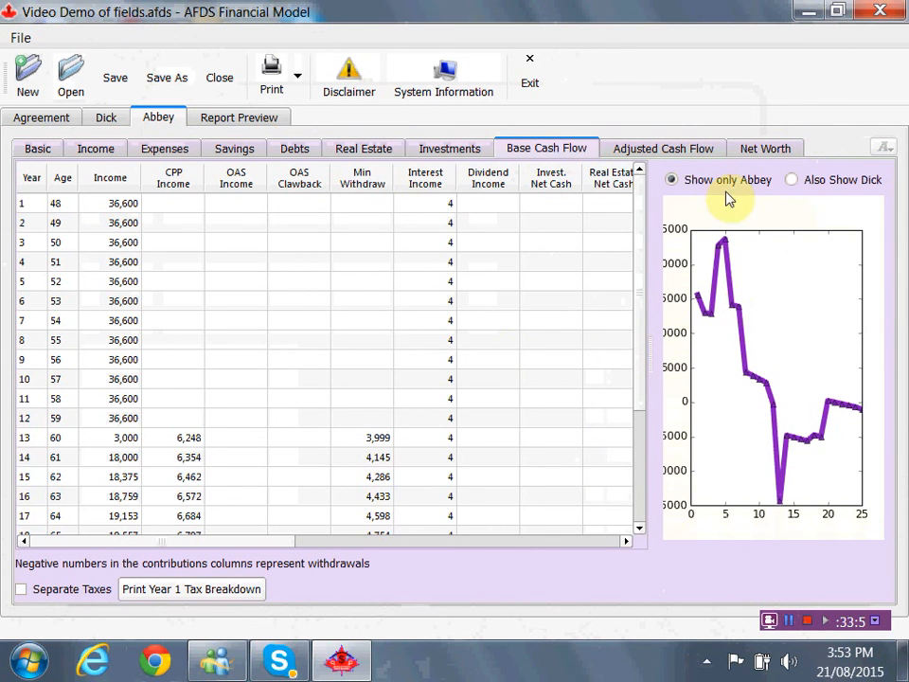
click(794, 182)
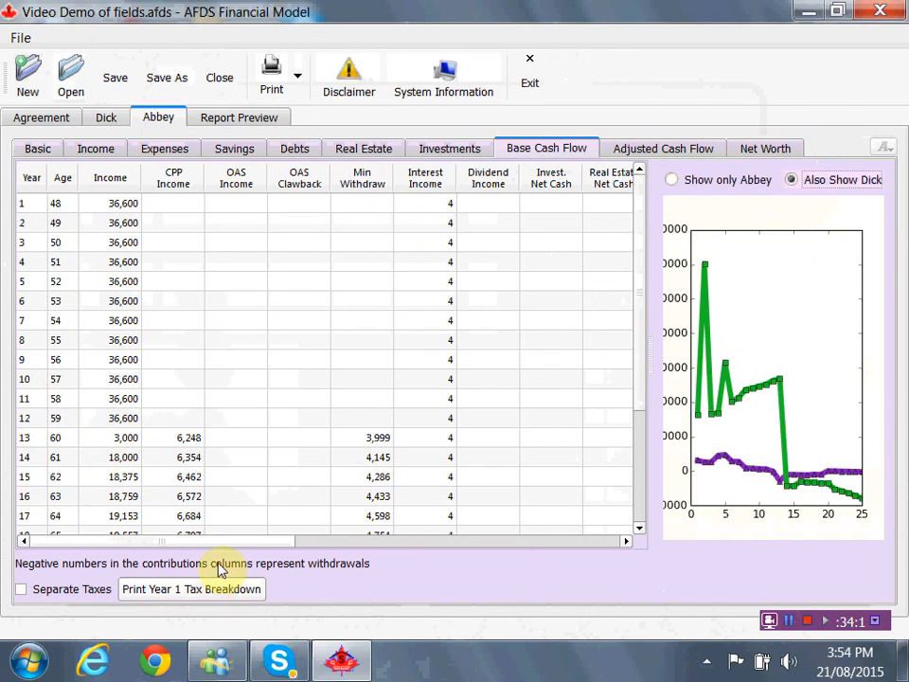
scroll(641, 450, down, 1)
scroll(641, 449, down, 6)
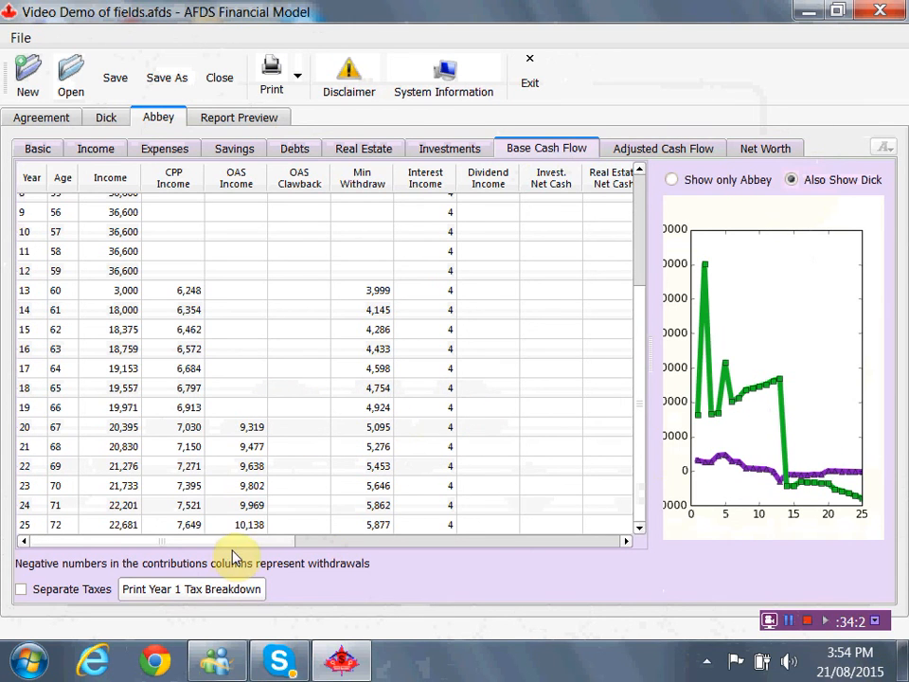
Generate the Year 1 tax breakdown for the second person and examine the income section of the tax calculation worksheet.
click(170, 589)
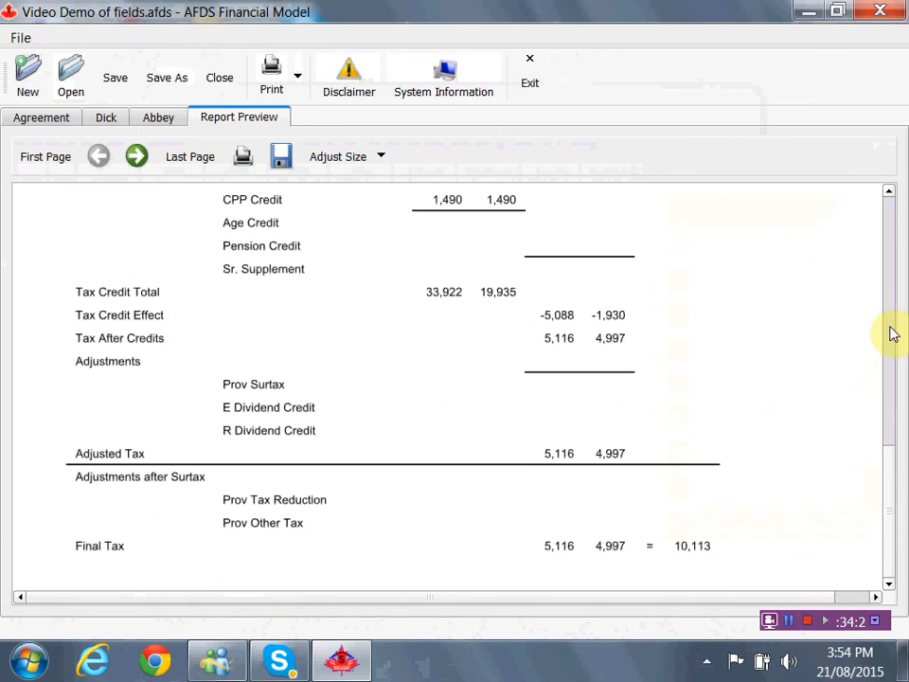
drag(889, 463, 884, 203)
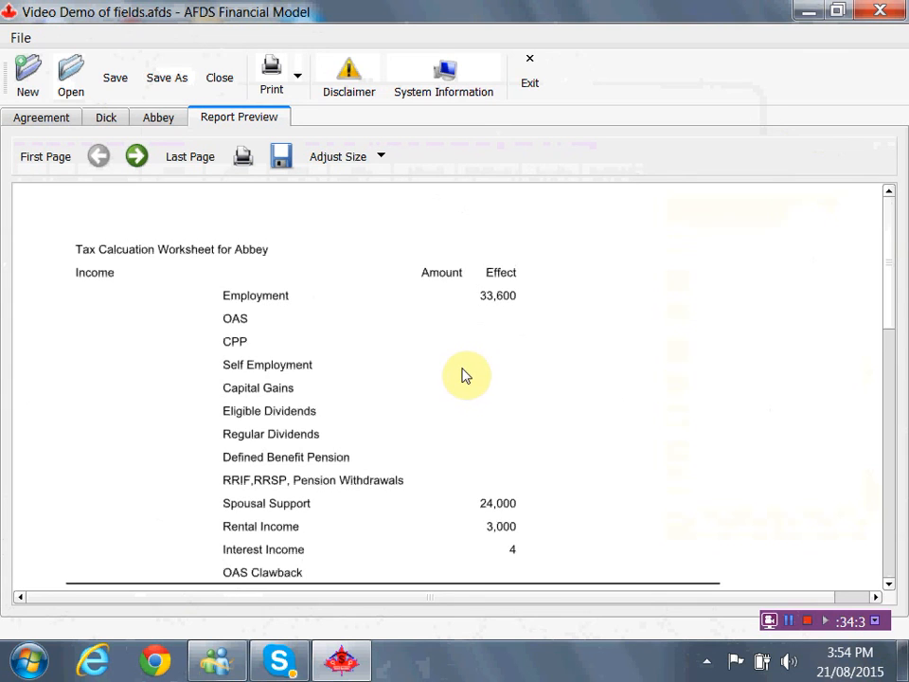
scroll(465, 373, down, 1)
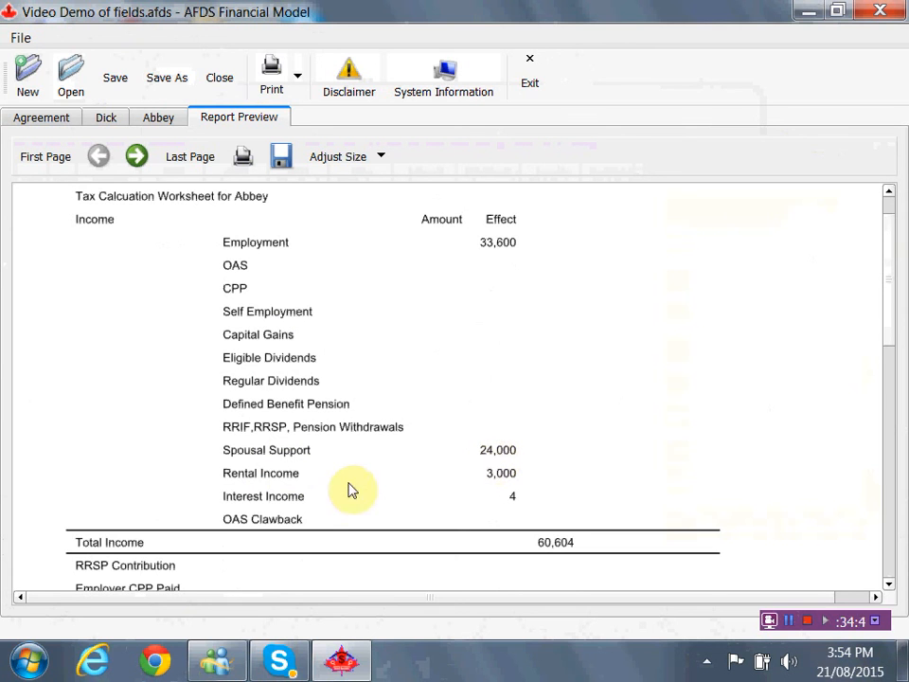
Examine the taxable income, base tax, tax credits, adjustments and final tax in the second person's tax calculation worksheet.
scroll(573, 462, down, 2)
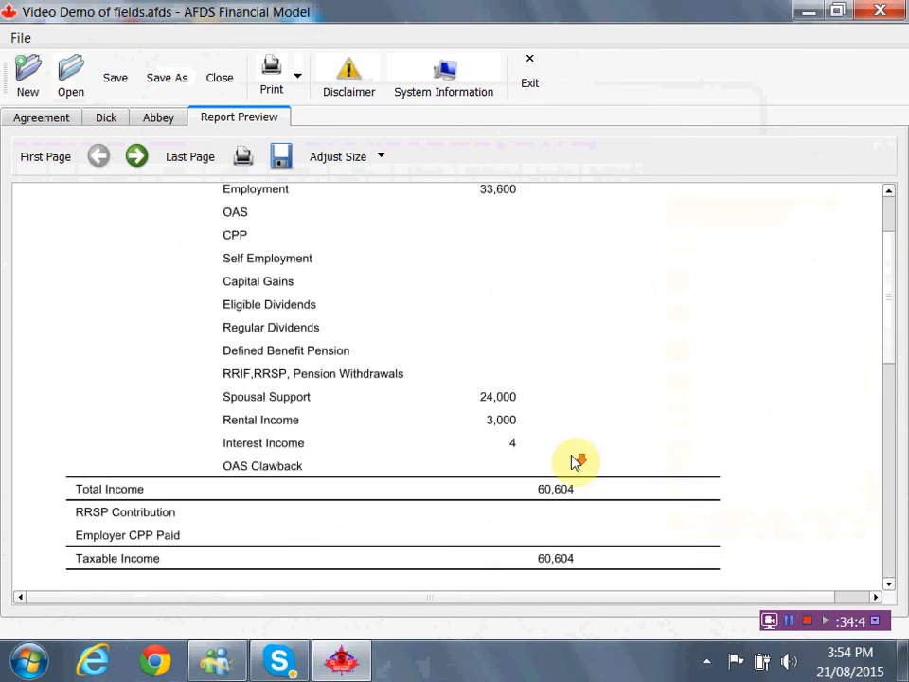
scroll(478, 413, down, 2)
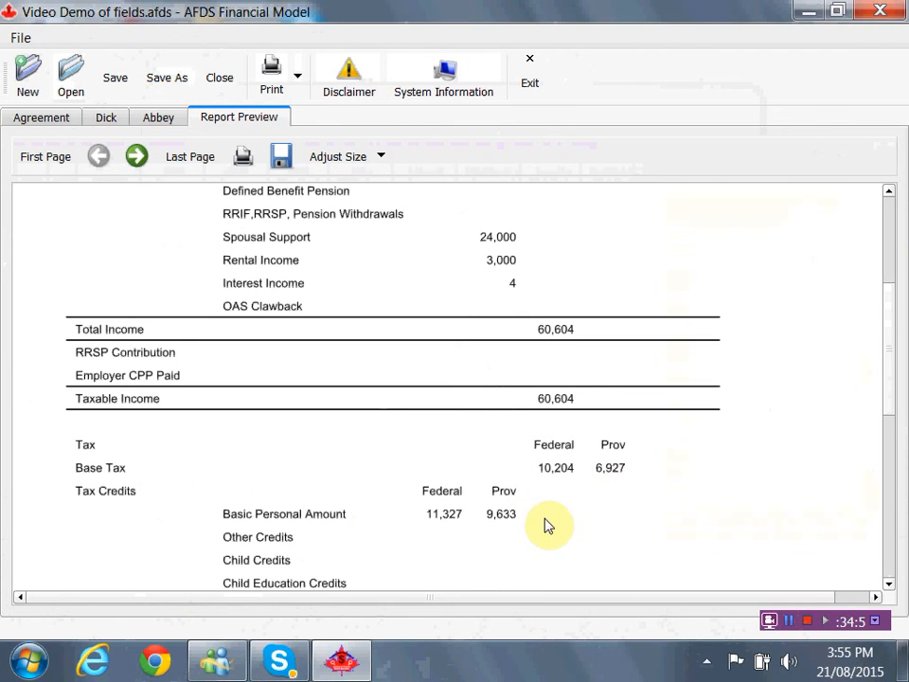
scroll(547, 526, down, 2)
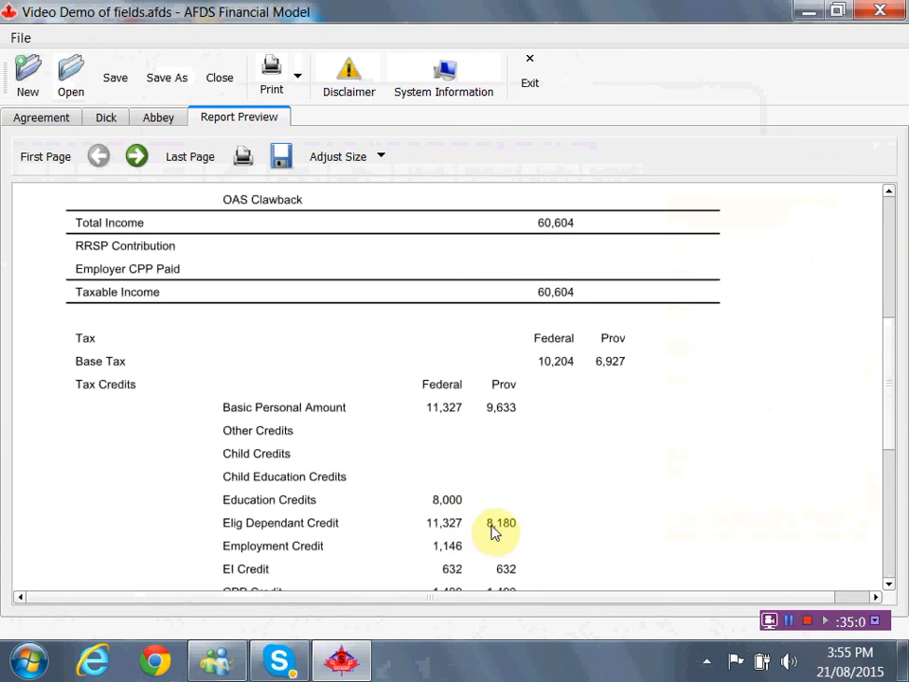
scroll(506, 531, down, 2)
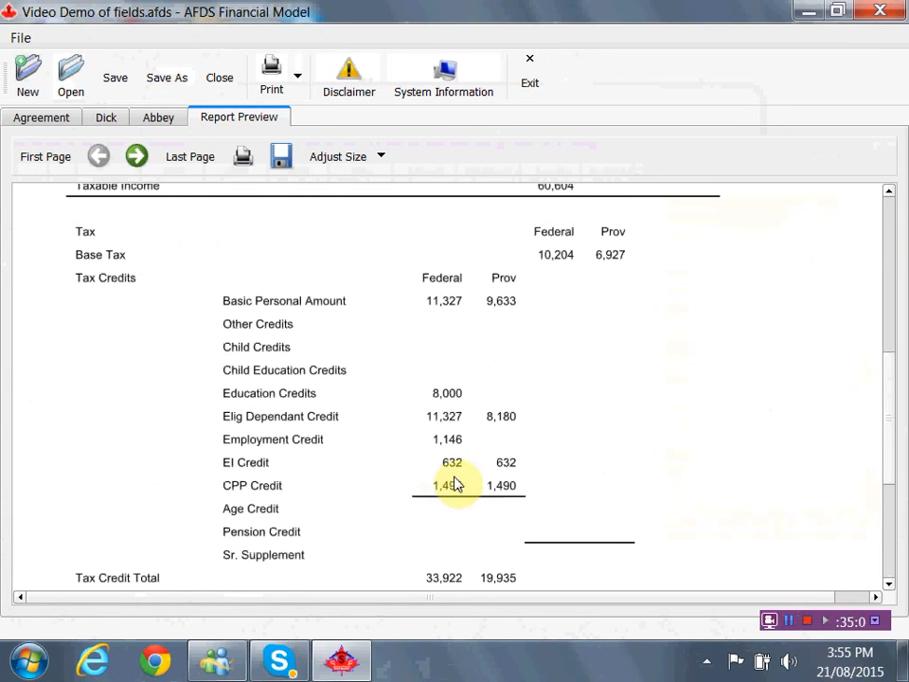
scroll(455, 494, down, 3)
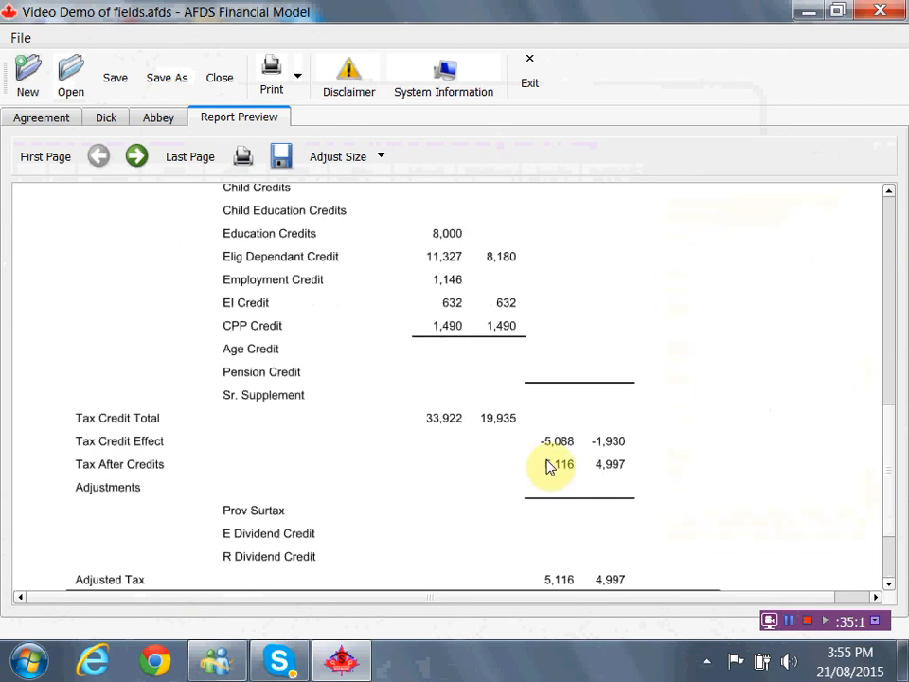
scroll(556, 487, down, 2)
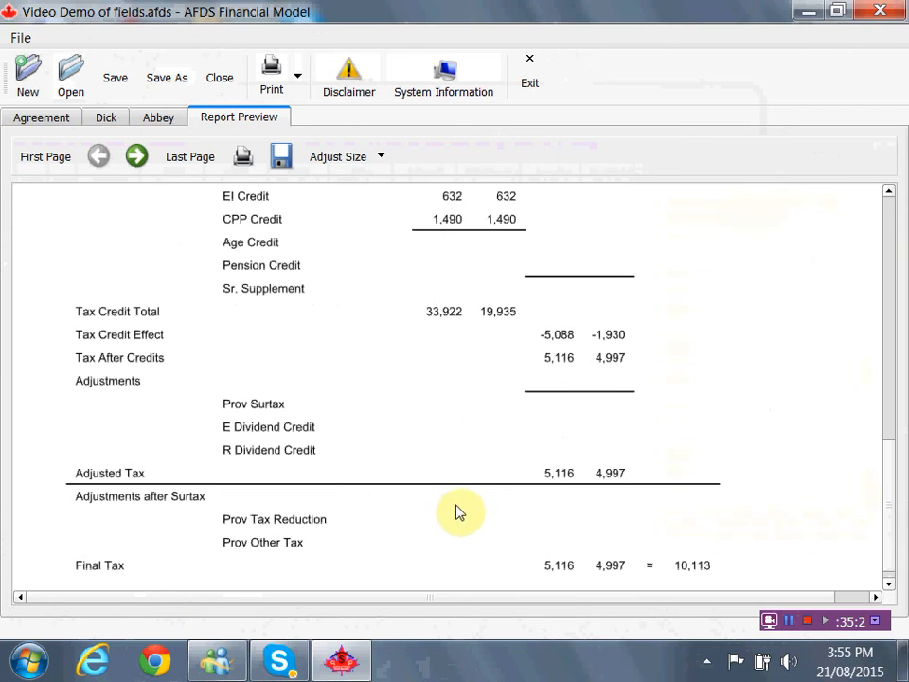
scroll(551, 532, down, 1)
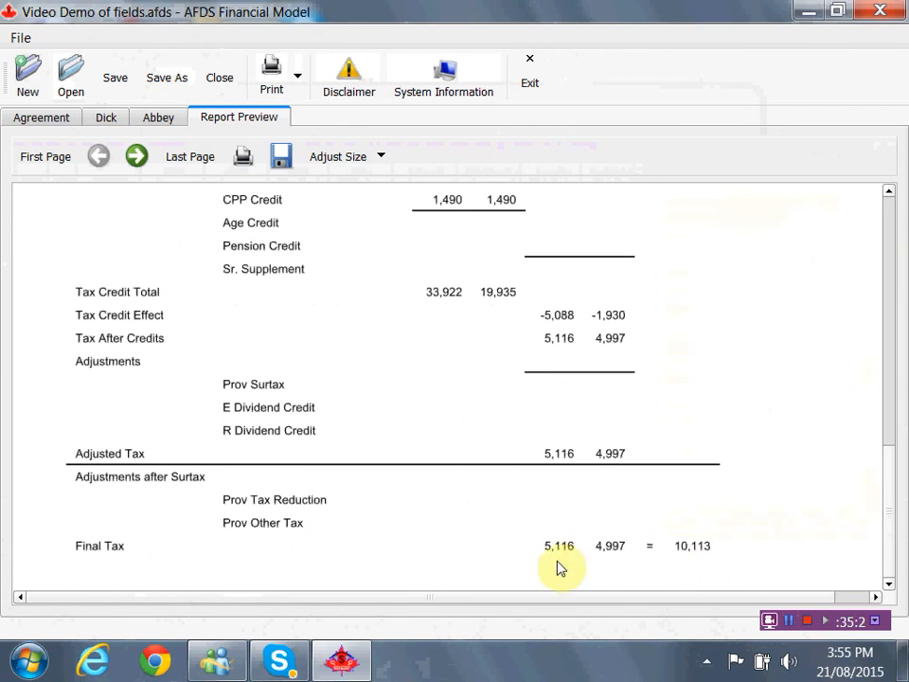
scroll(466, 478, up, 3)
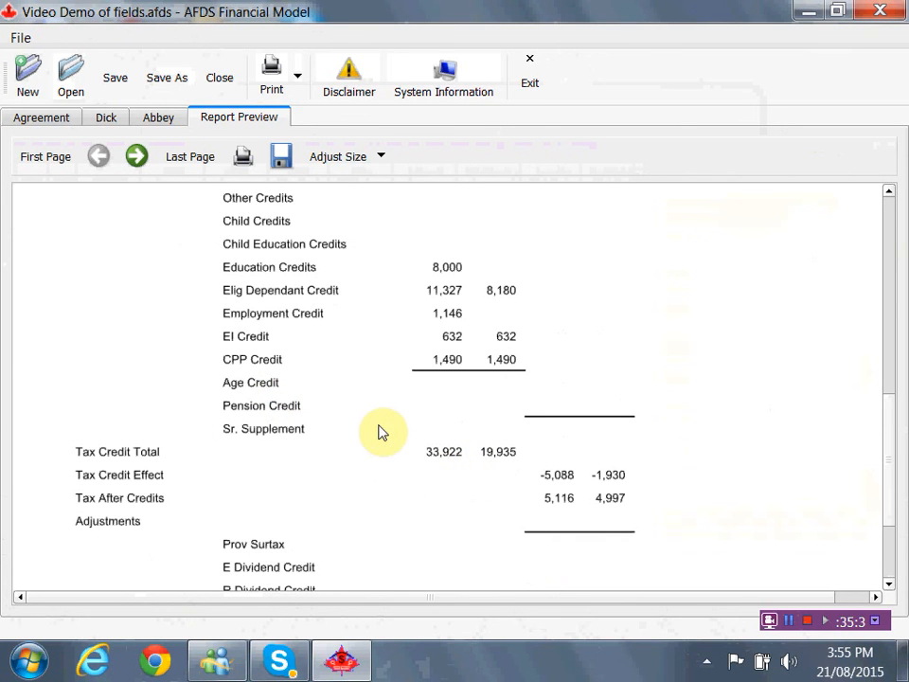
scroll(388, 442, down, 3)
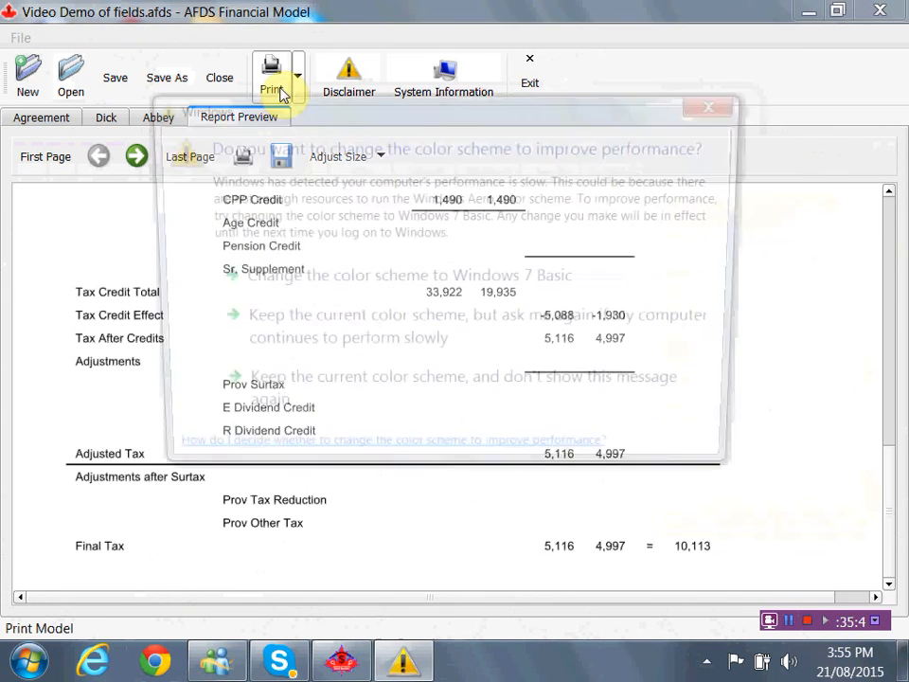
Dismiss the Windows color scheme prompt and check the available print options without printing anything.
click(732, 103)
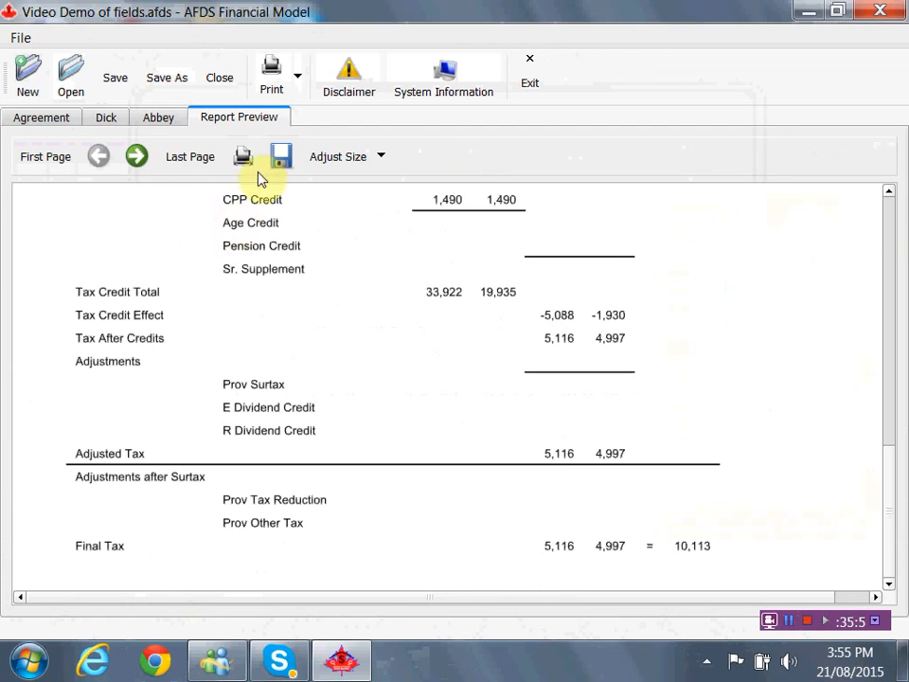
click(299, 81)
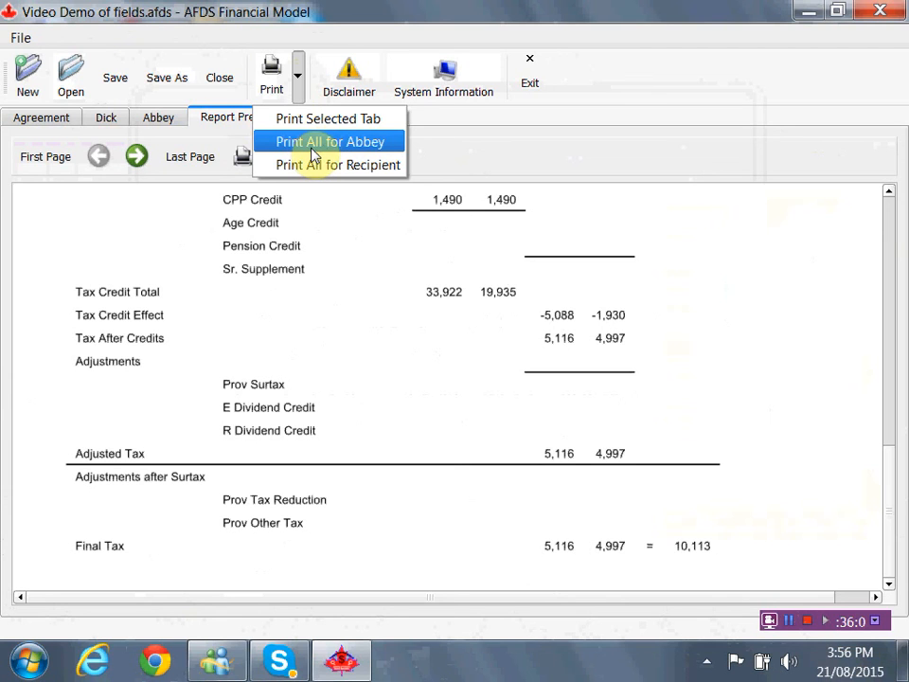
click(517, 168)
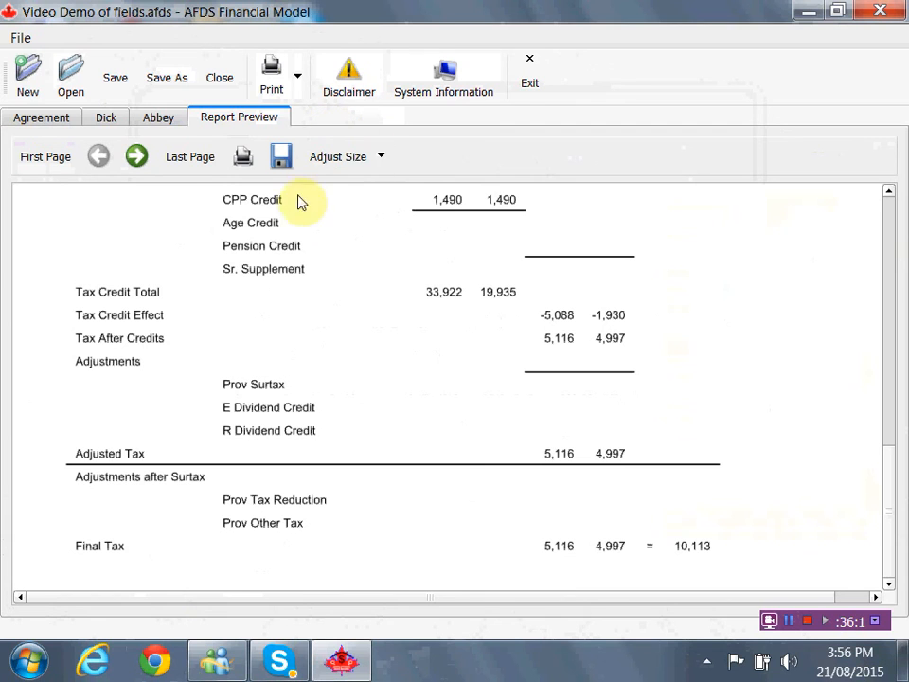
Open the second person's adjusted cash flow and choose RRIF Extra Withdrawal as the column to adjust.
click(159, 119)
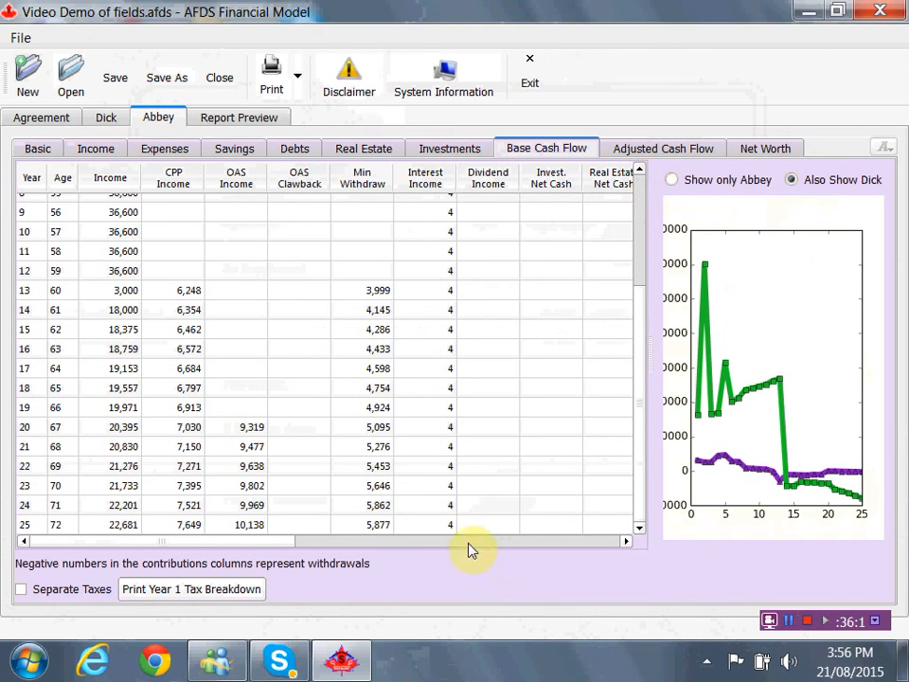
click(662, 149)
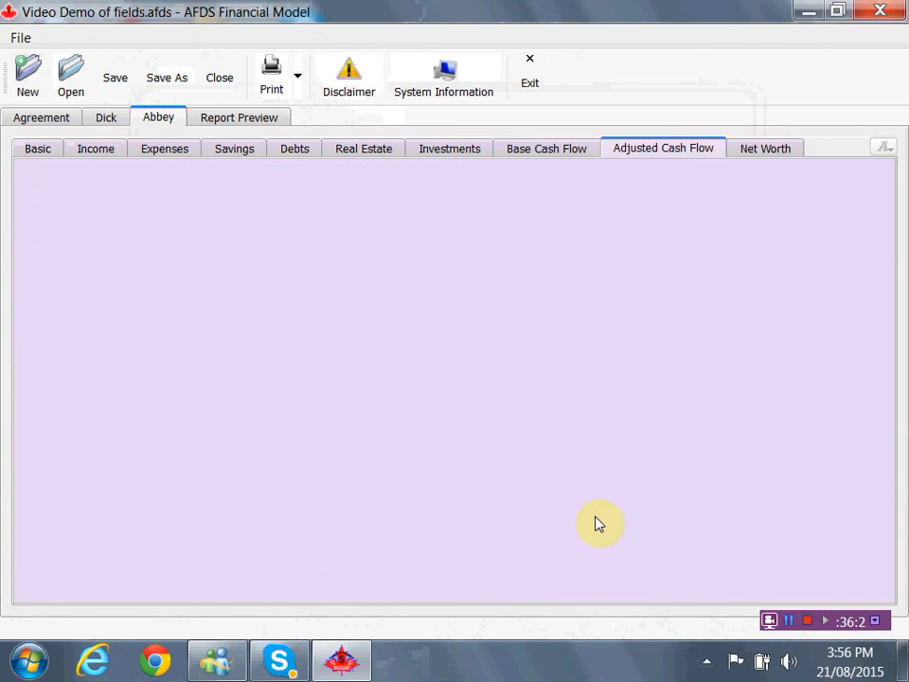
drag(584, 409, 616, 581)
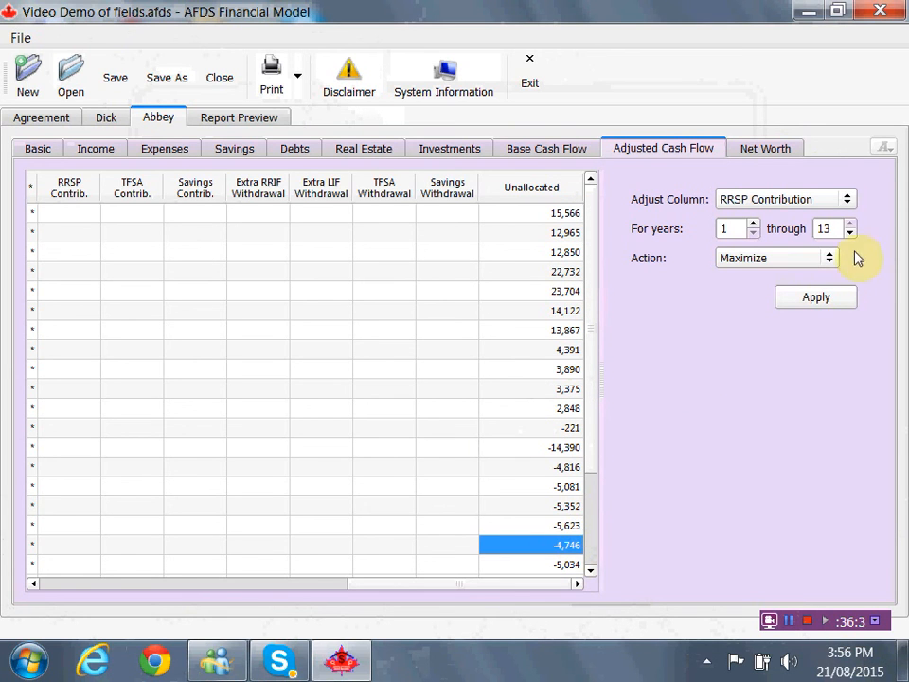
click(845, 201)
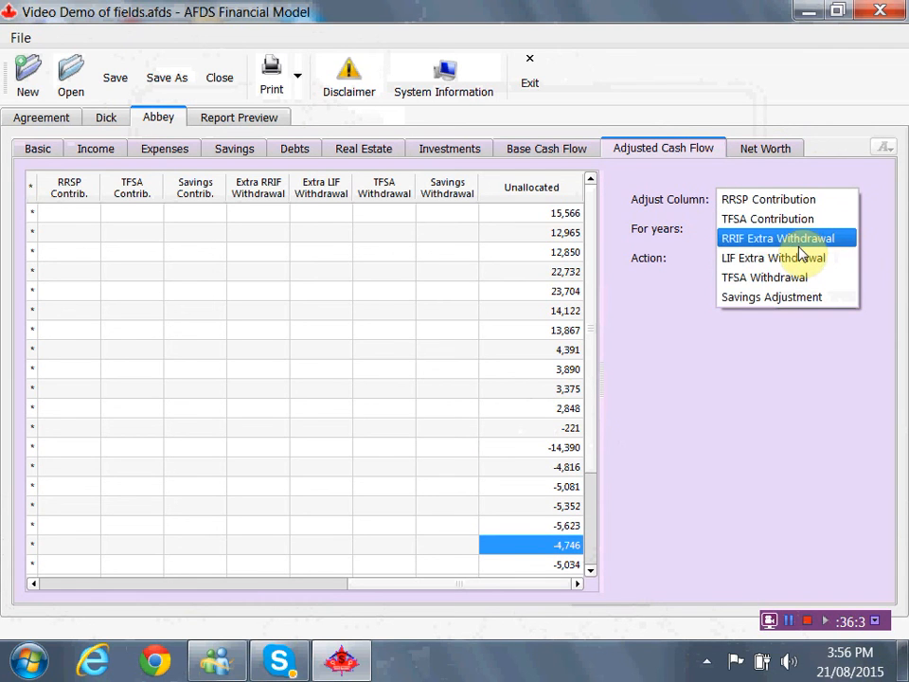
click(798, 243)
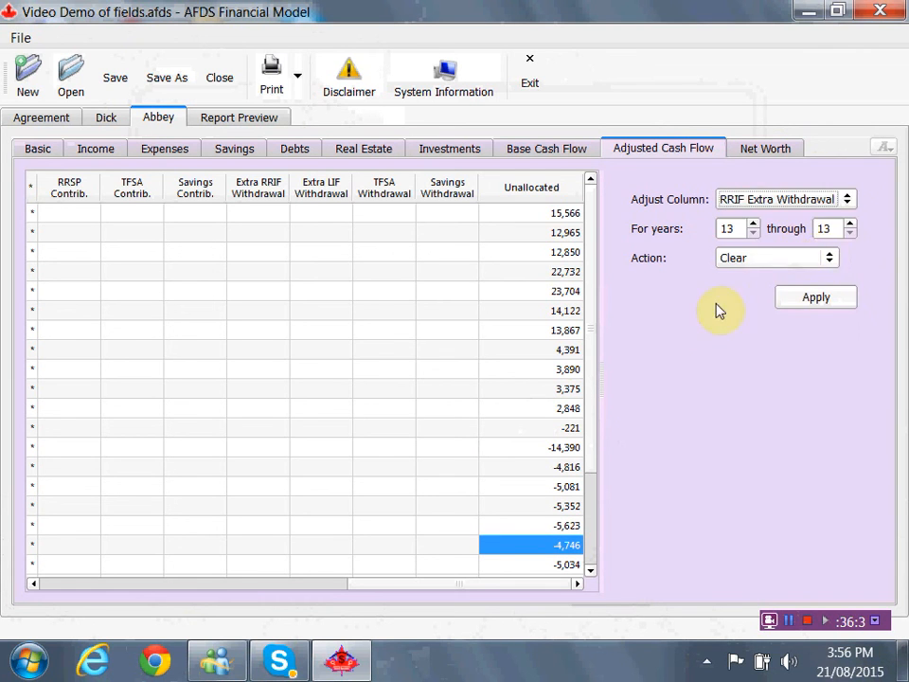
Check which year the large unallocated deficit falls in and set the RRIF adjustment to years 13 through 25.
click(547, 447)
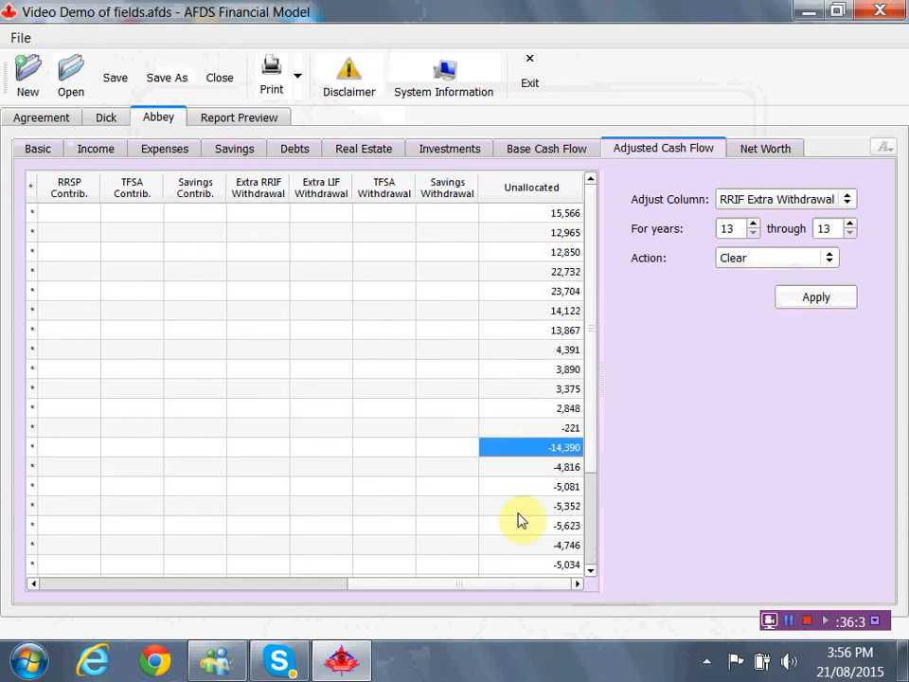
drag(500, 458, 3, 441)
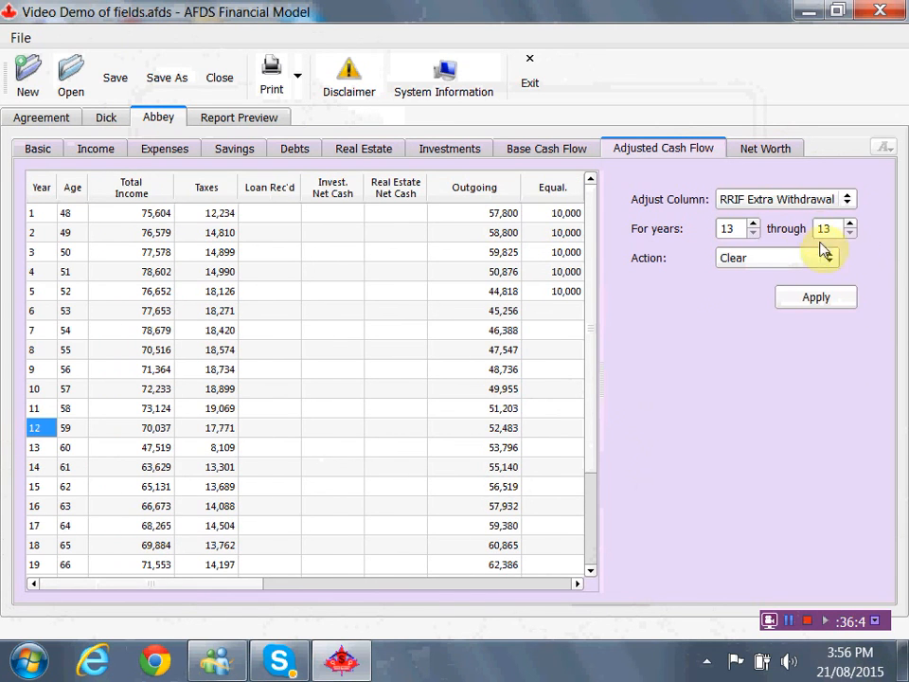
mouse_move(741, 228)
mouse_down()
mouse_move(718, 229)
mouse_move(726, 230)
mouse_up()
text(2)
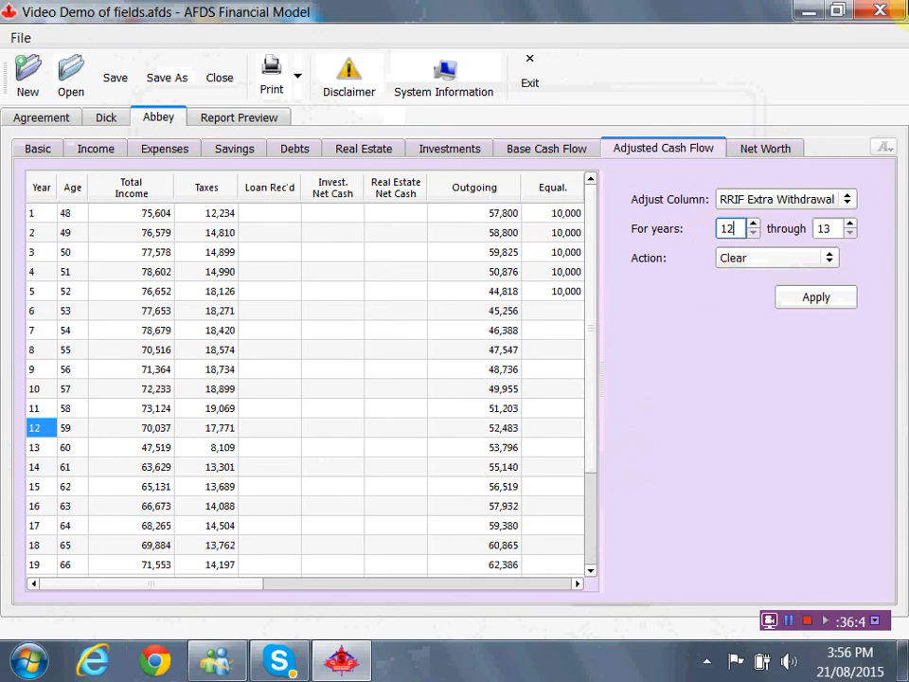
drag(837, 227, 763, 235)
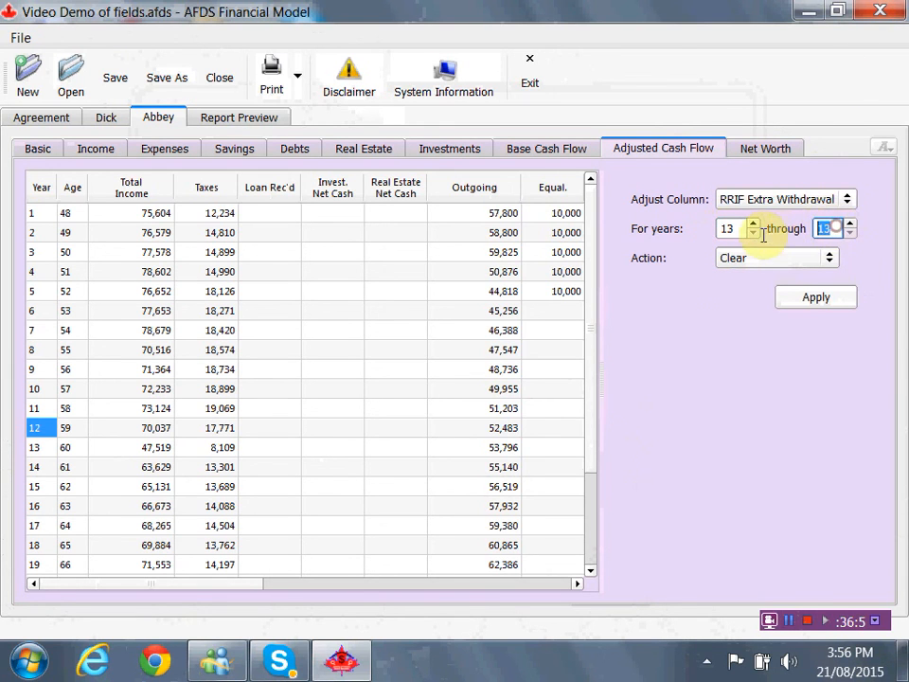
Apply the Cover Deficit action to the extra RRIF withdrawals for years 13 through 25.
click(831, 261)
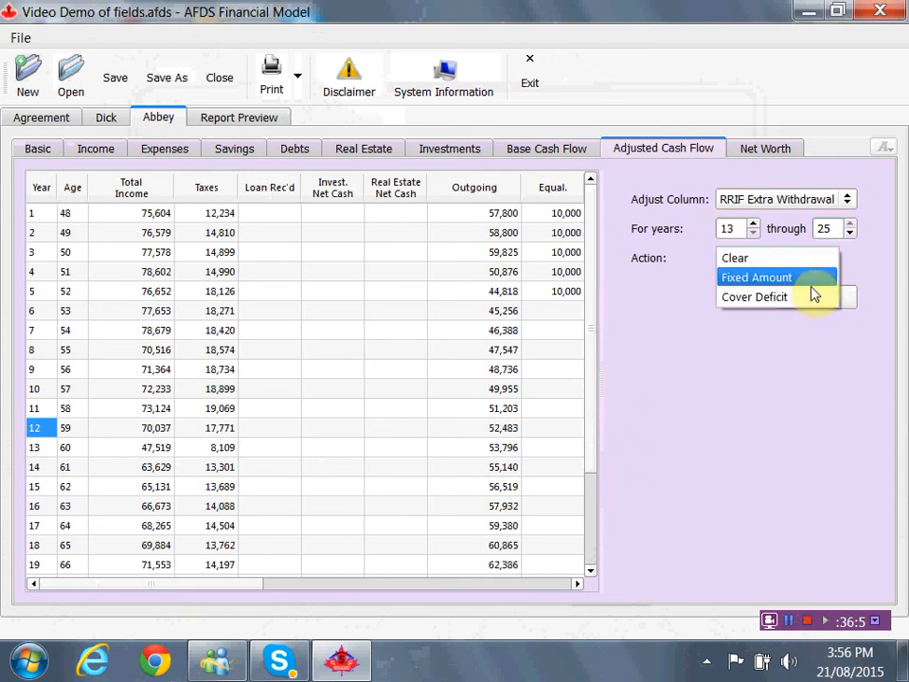
click(809, 298)
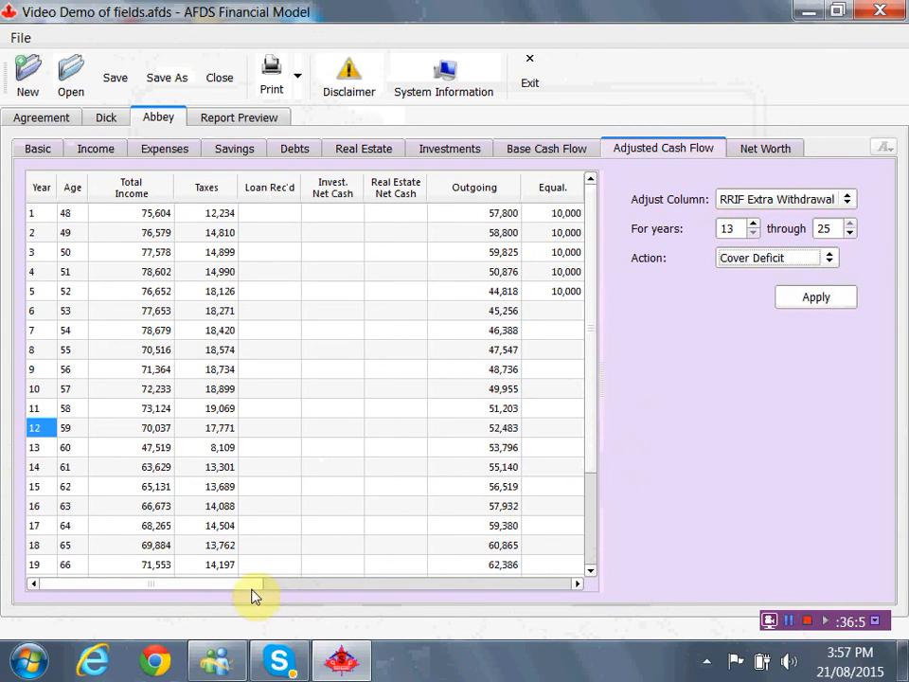
drag(229, 584, 505, 575)
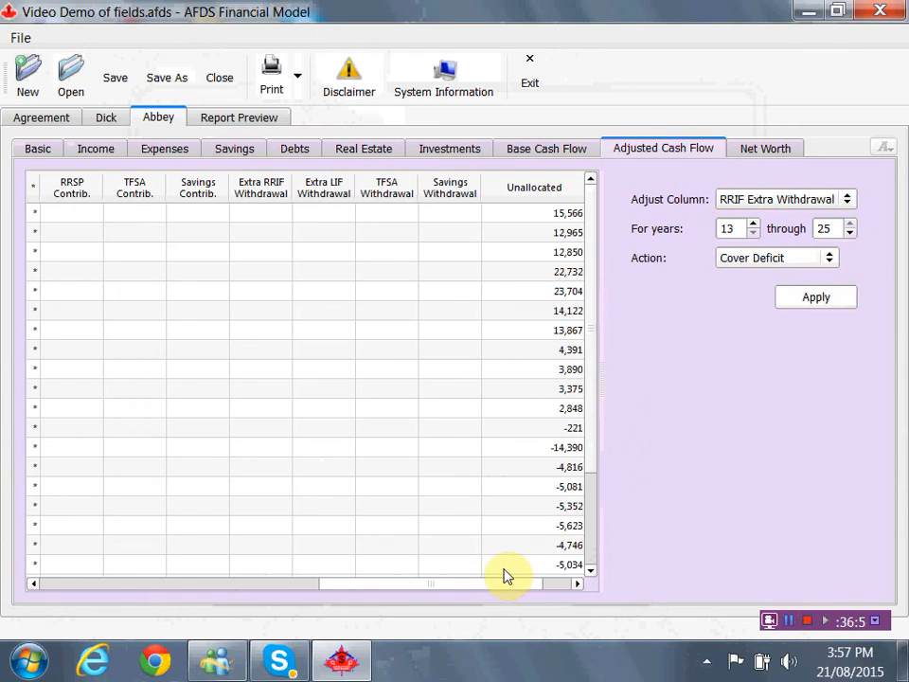
click(827, 298)
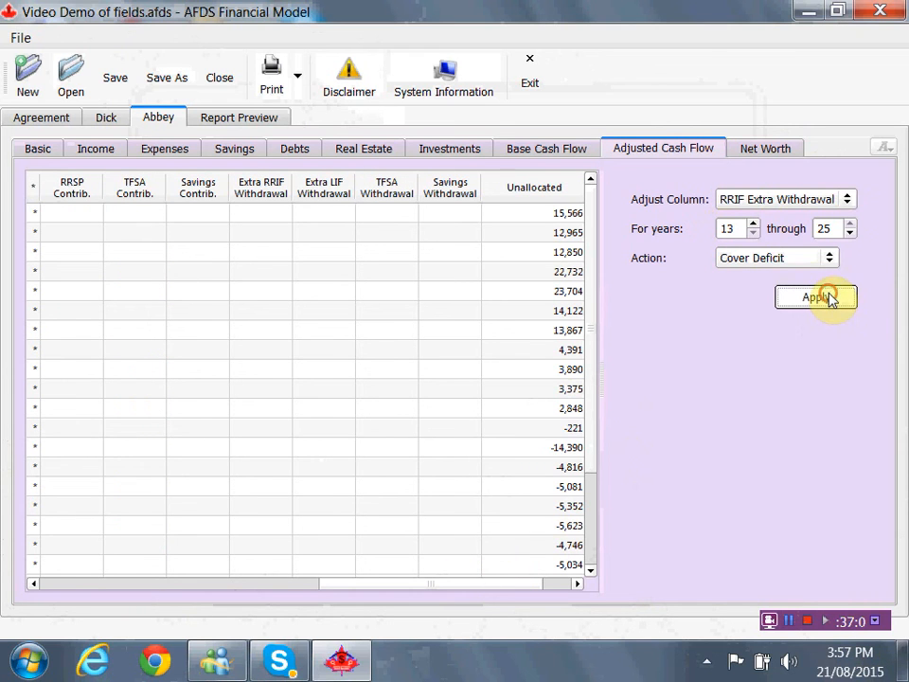
click(827, 299)
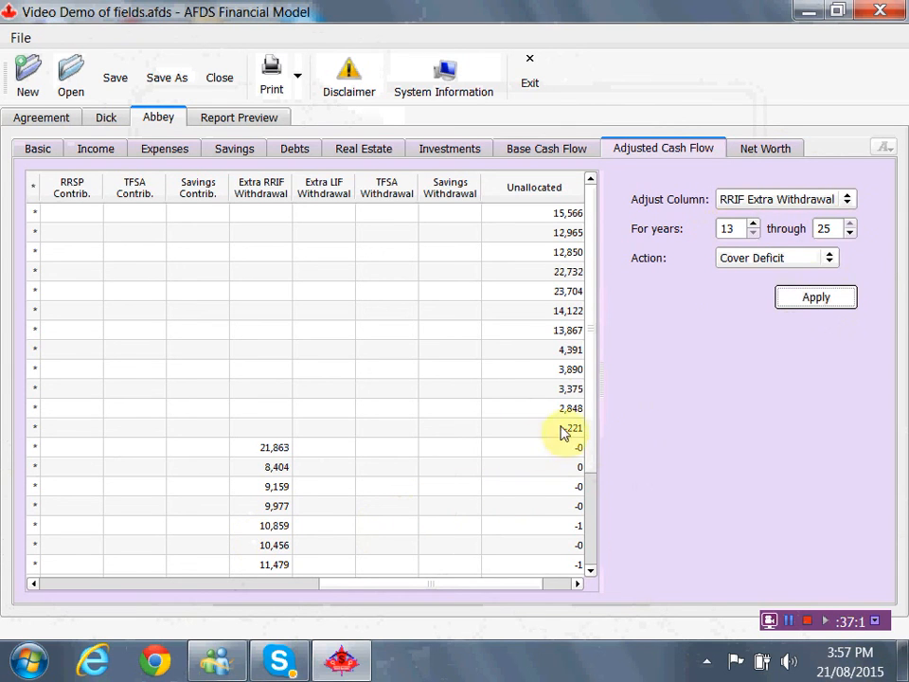
Include the first person on the second person's net worth graph, and preview the net worth report's table and graph pages.
click(749, 151)
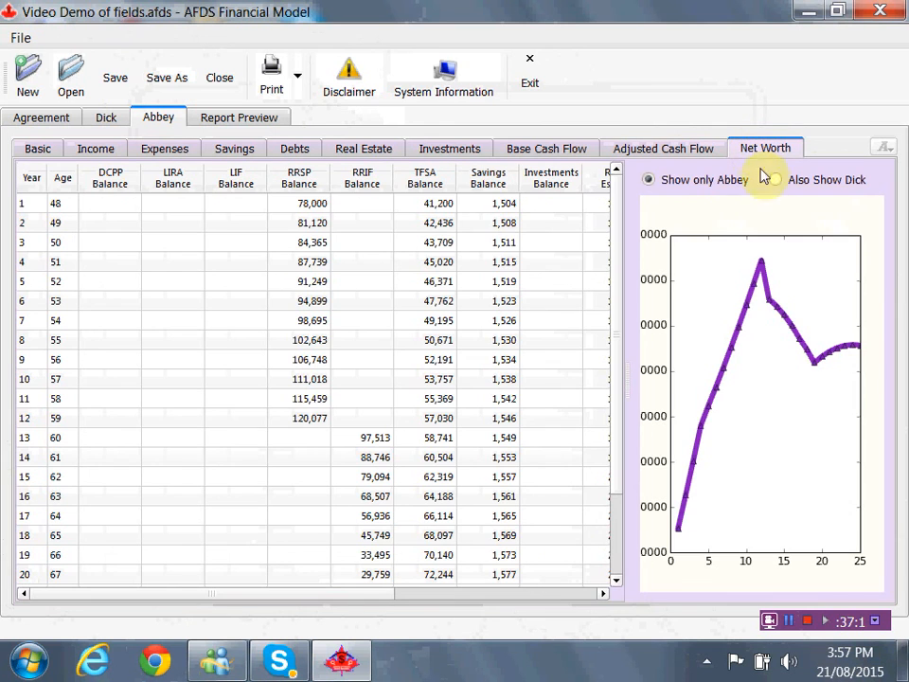
click(779, 182)
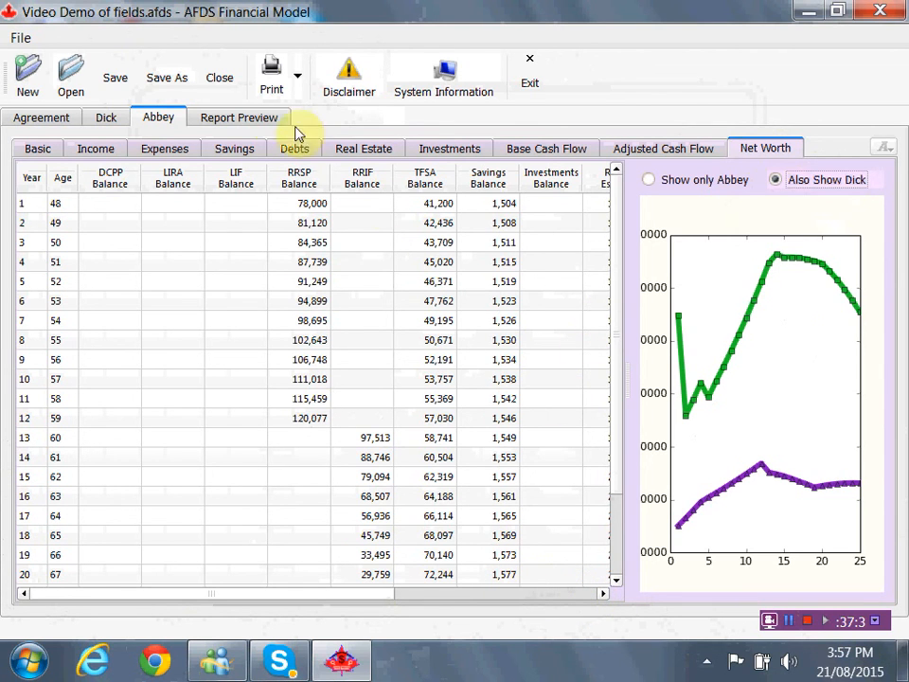
click(264, 93)
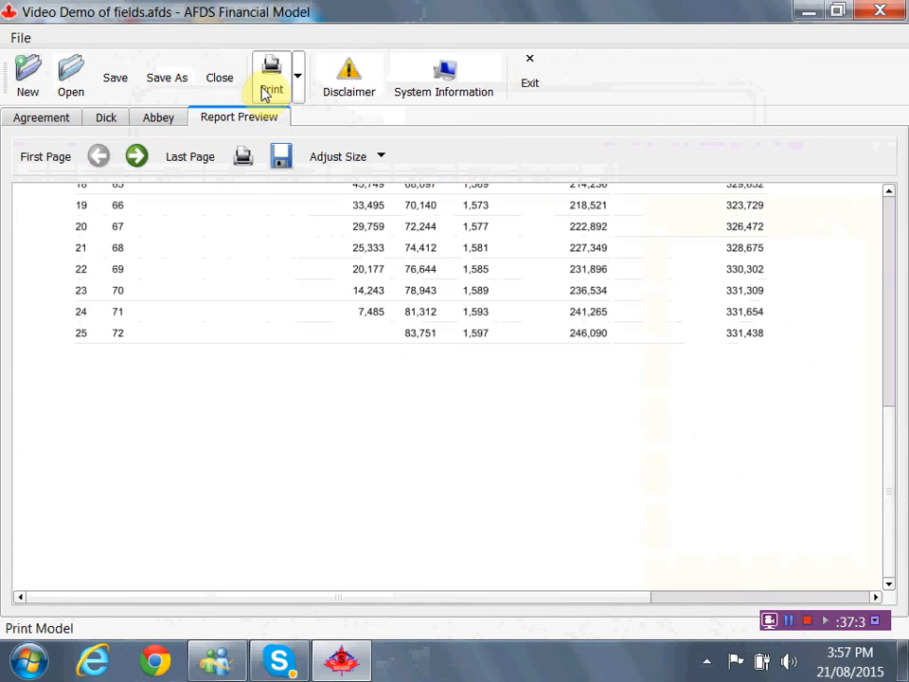
scroll(317, 459, up, 3)
scroll(317, 459, up, 6)
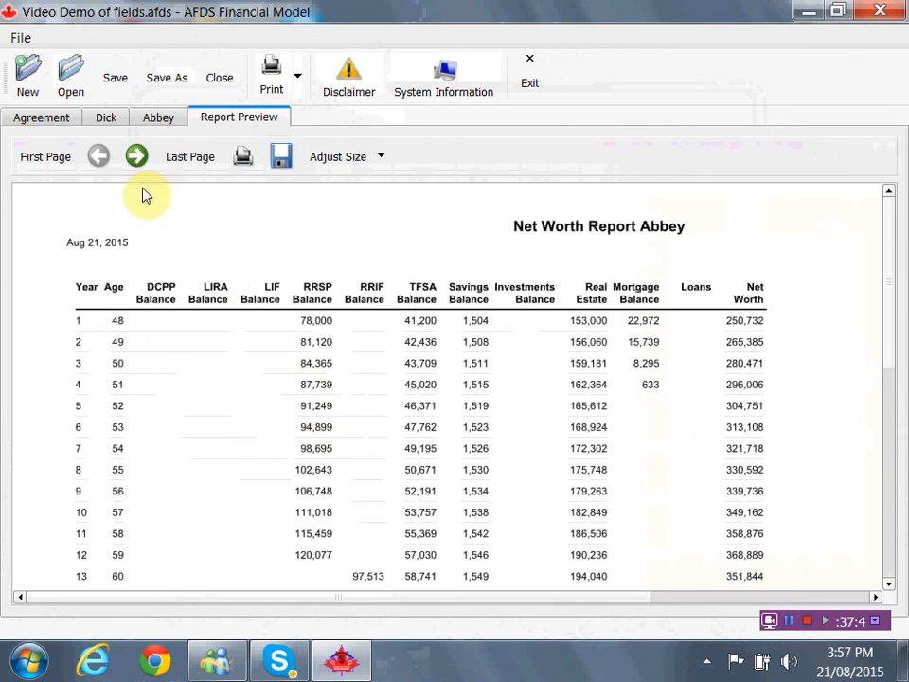
click(137, 161)
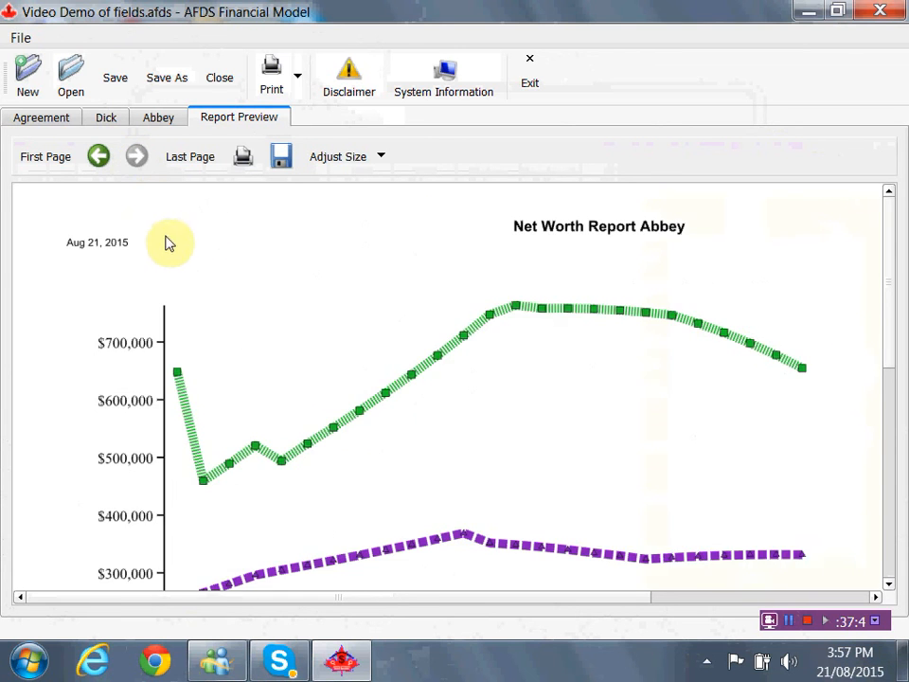
scroll(371, 414, down, 4)
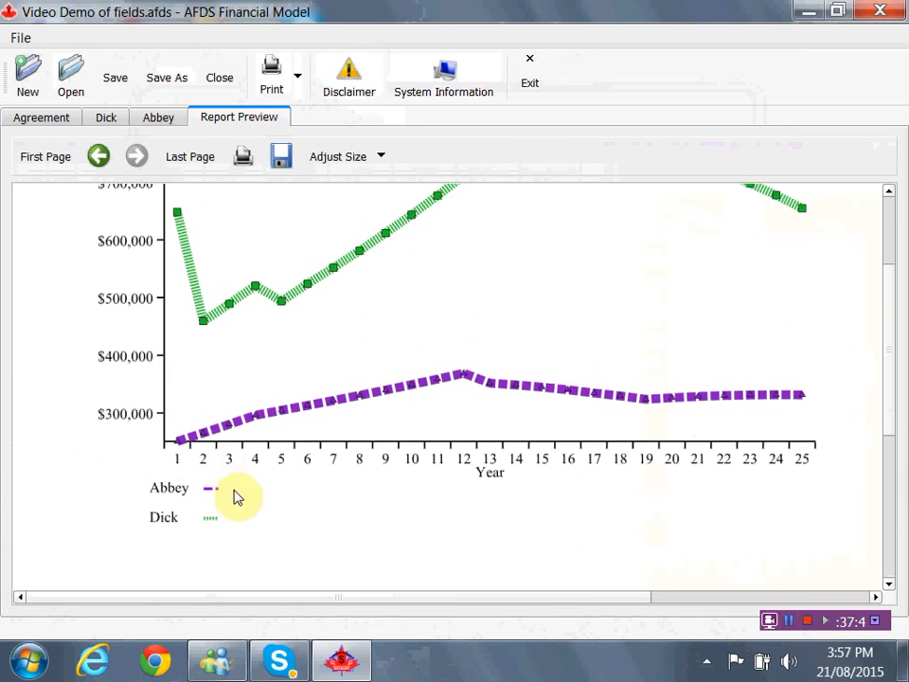
scroll(317, 324, up, 4)
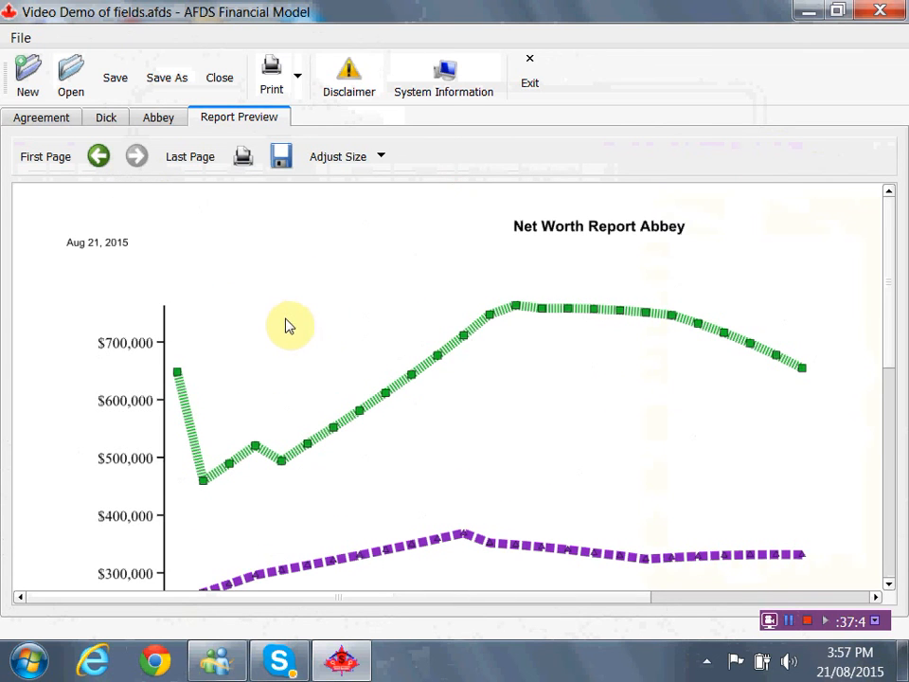
Review the opening net worth of both people in the agreement section, dismissing the Windows color scheme prompt.
click(43, 118)
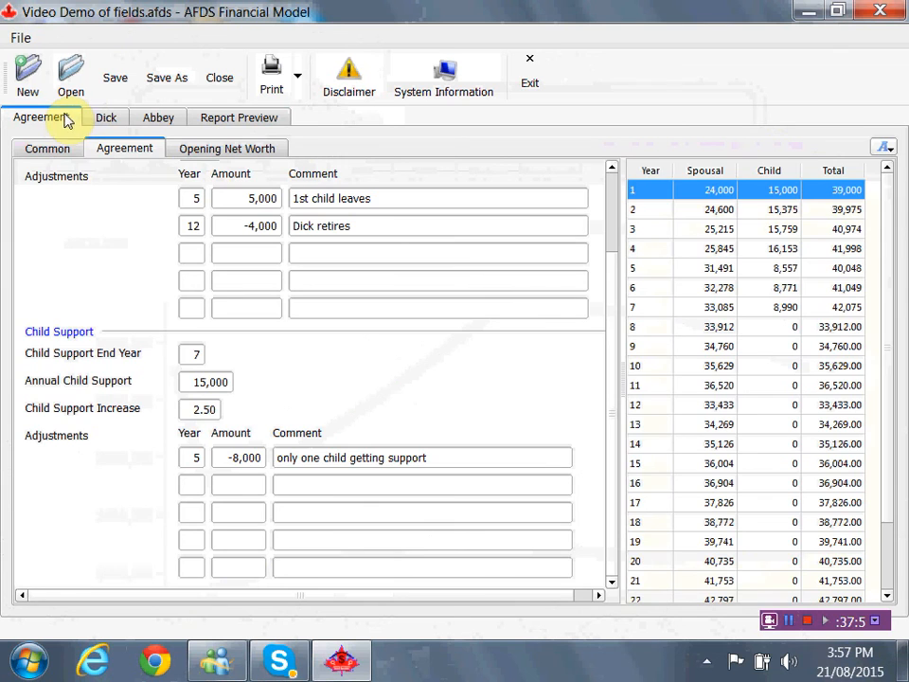
click(213, 150)
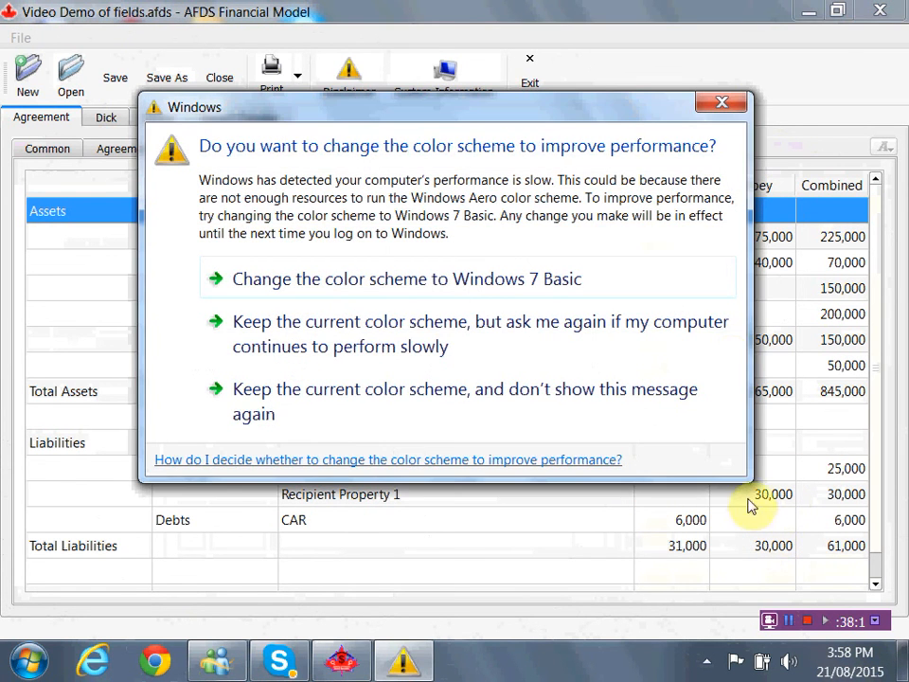
click(720, 103)
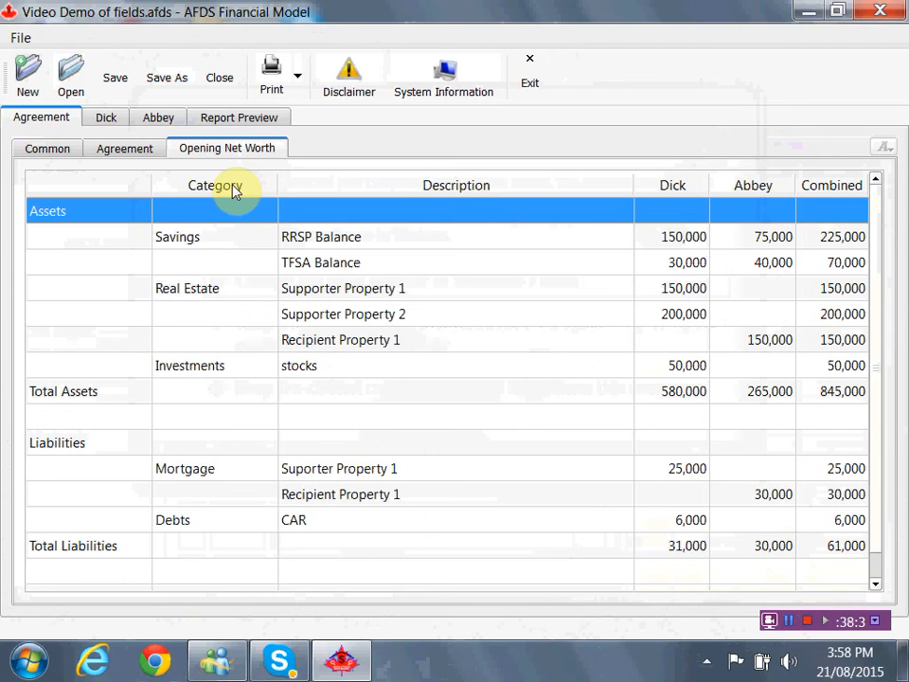
Exit the financial model and save the changes to the file.
click(533, 78)
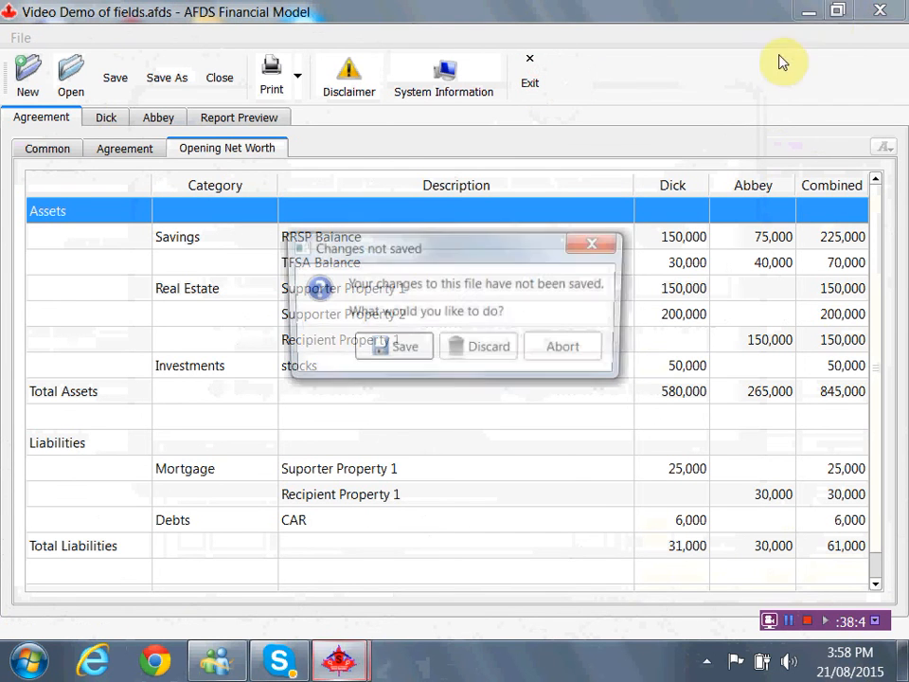
click(417, 349)
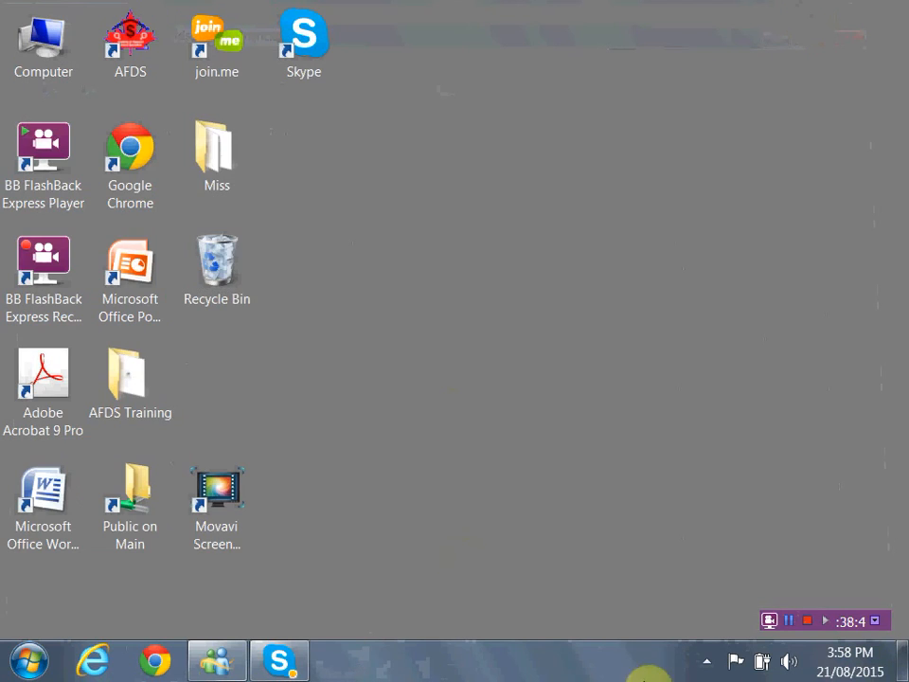